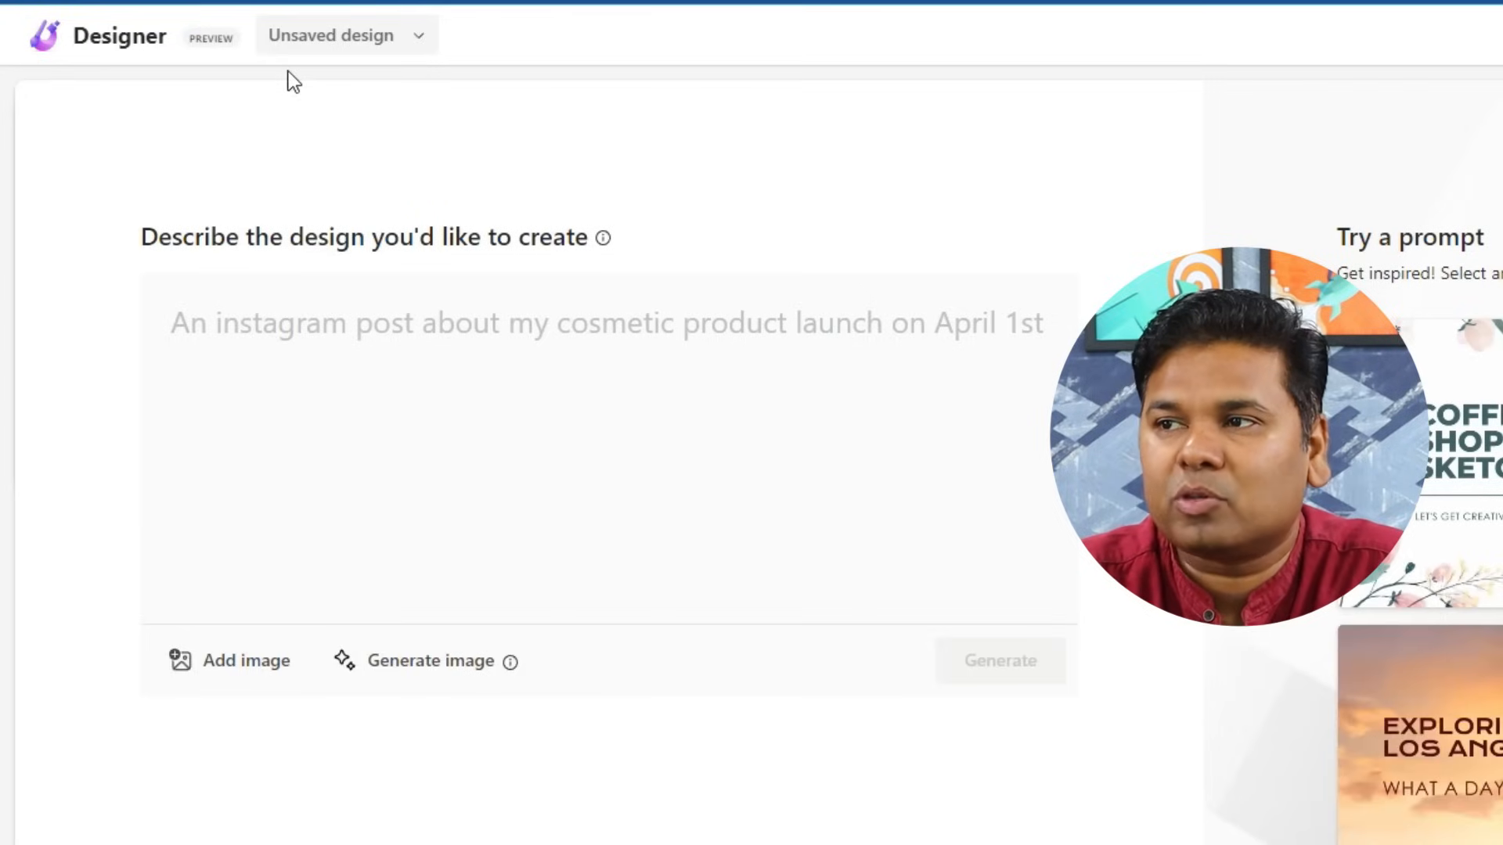
click(406, 51)
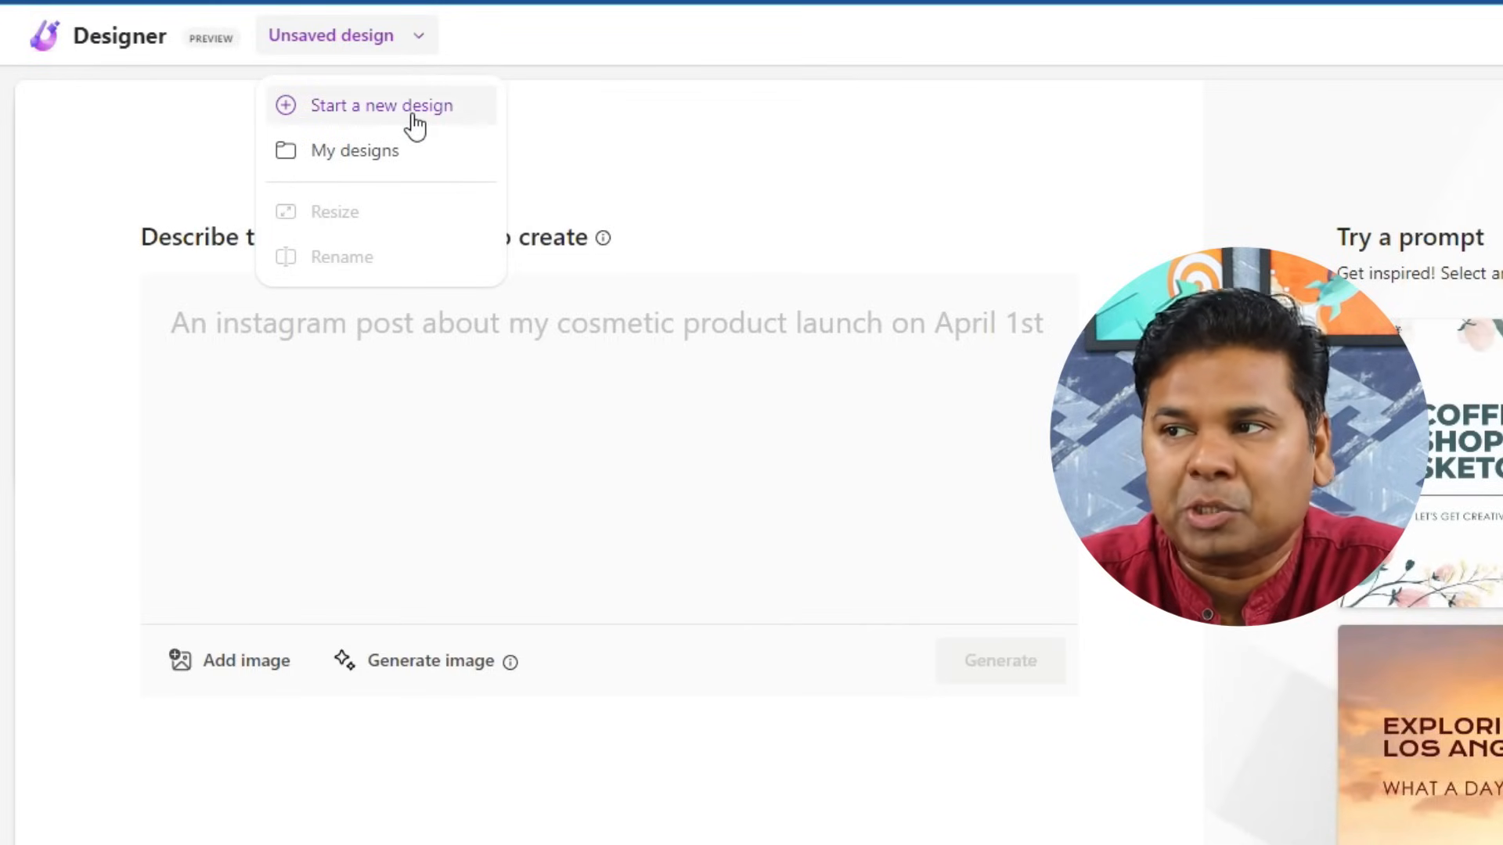
click(889, 113)
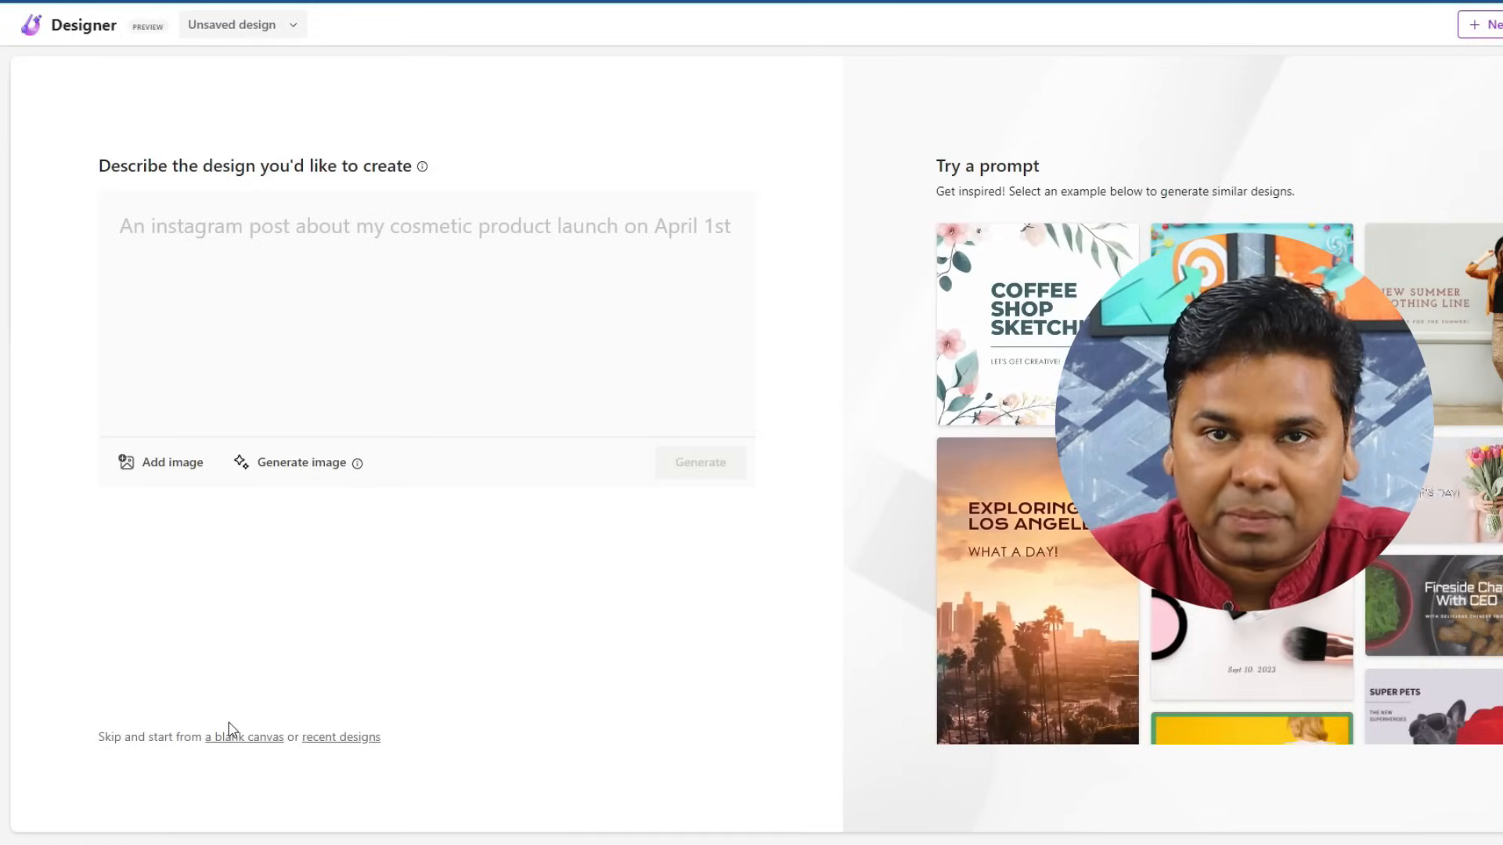
- Generate designs from the description "happy diwali" and look through the suggested layouts
click(245, 262)
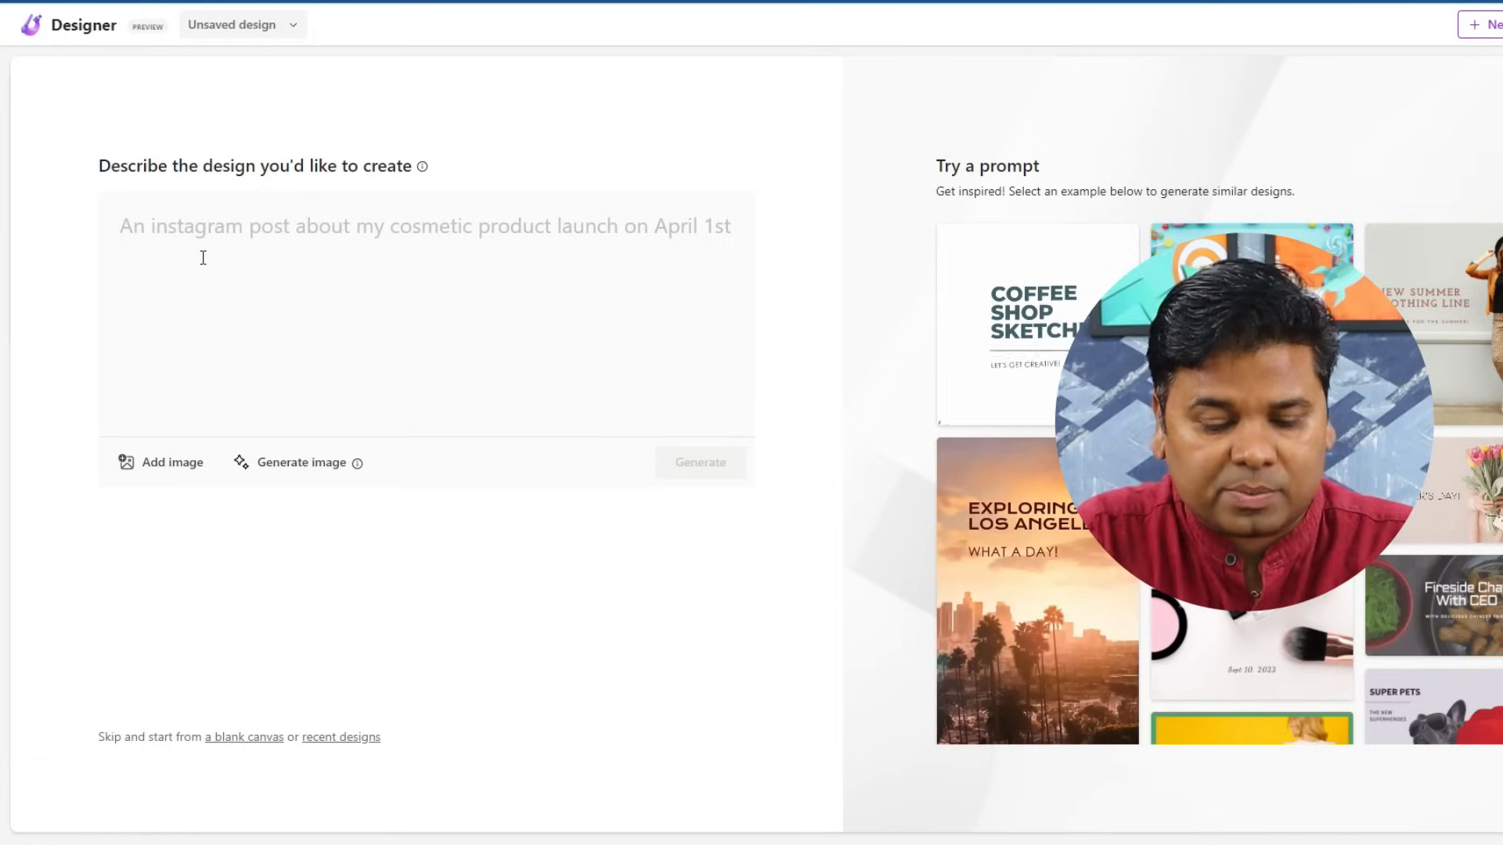
text(happy diwali)
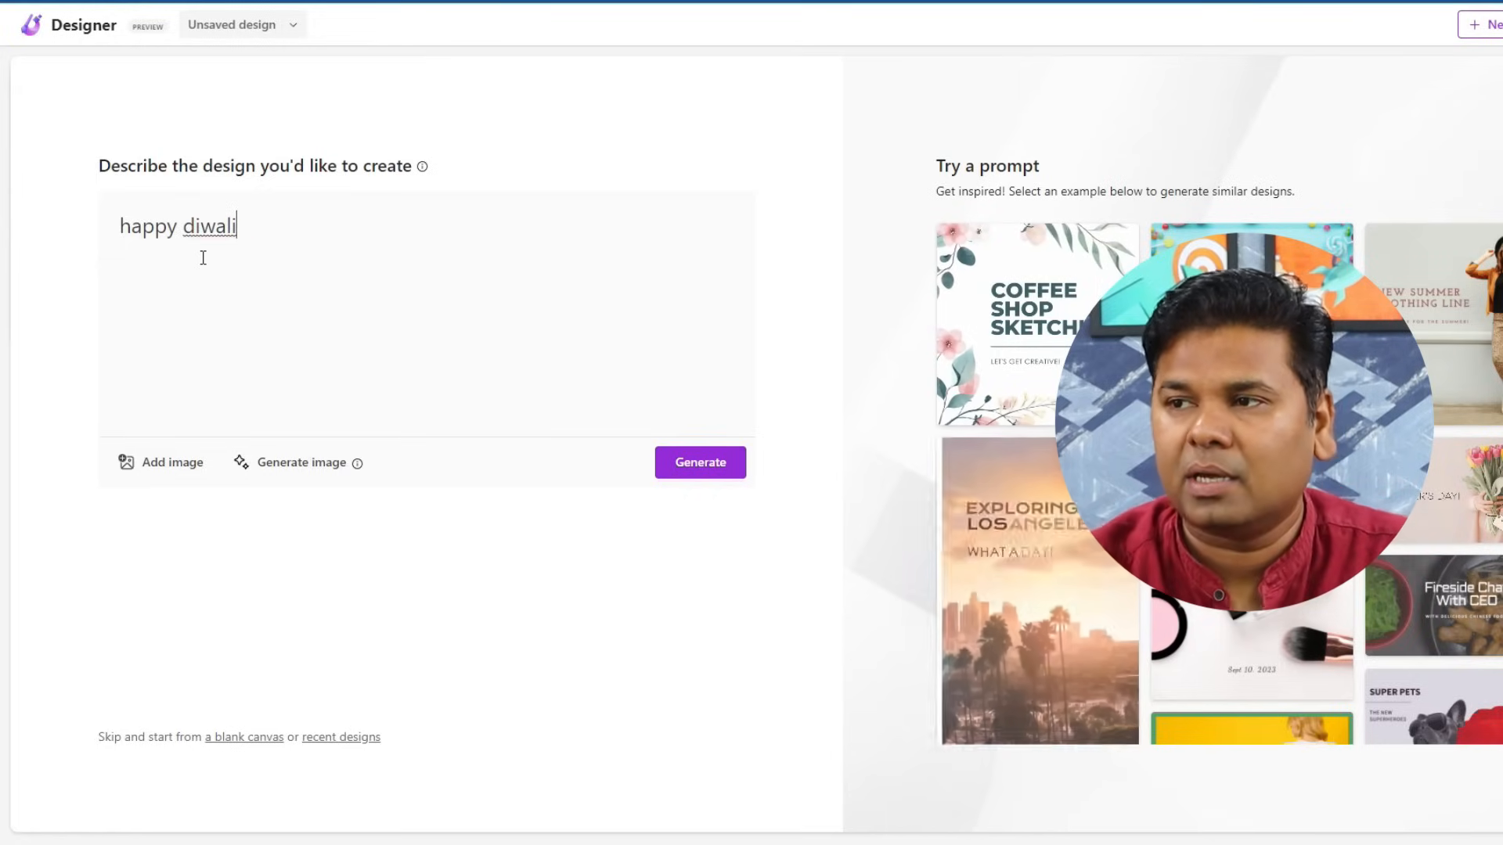
click(709, 469)
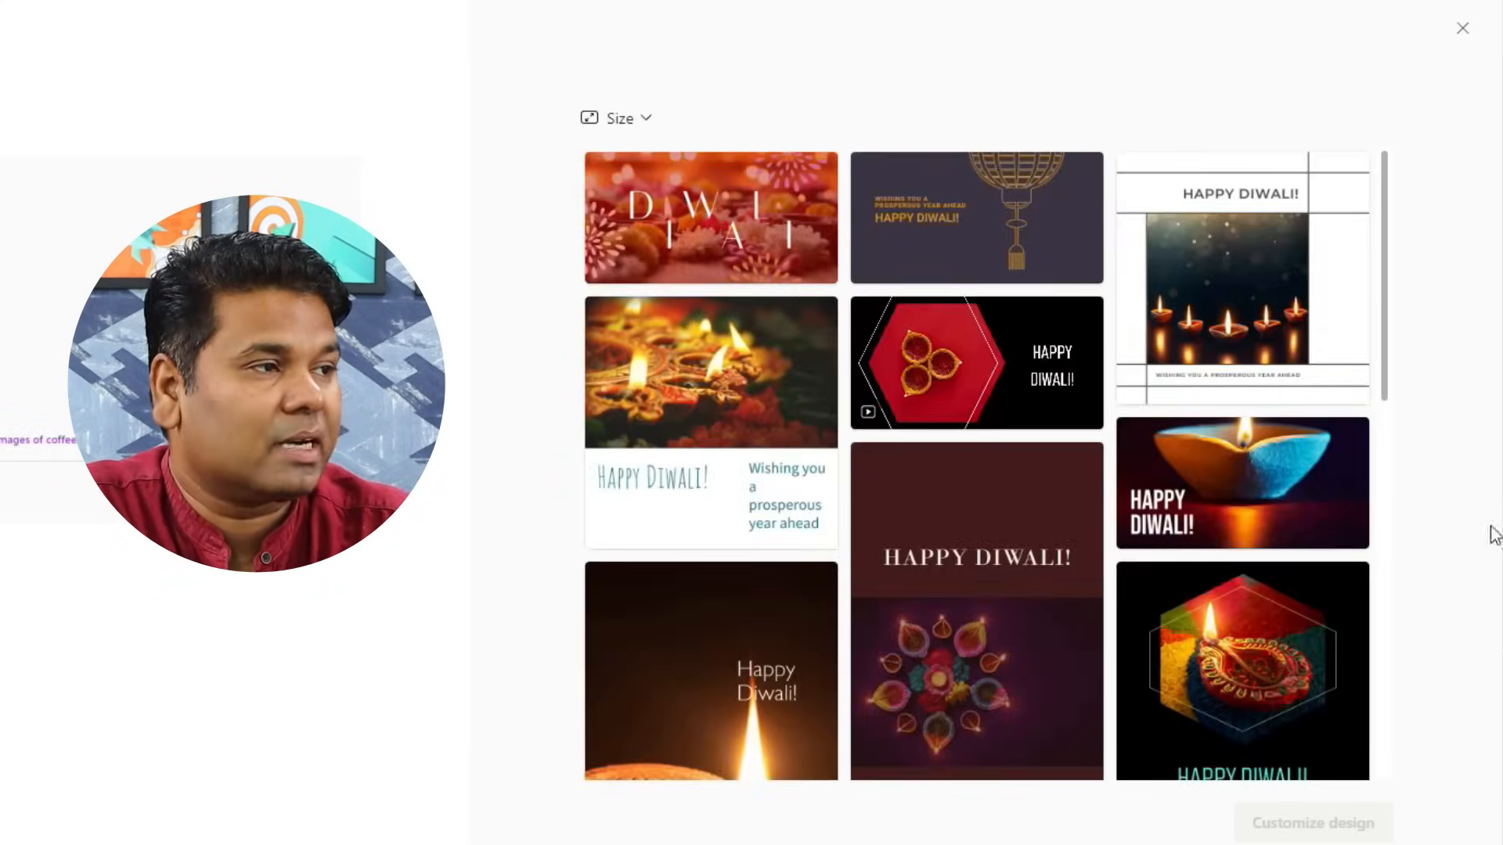
scroll(1168, 360, down, 5)
scroll(1168, 361, down, 3)
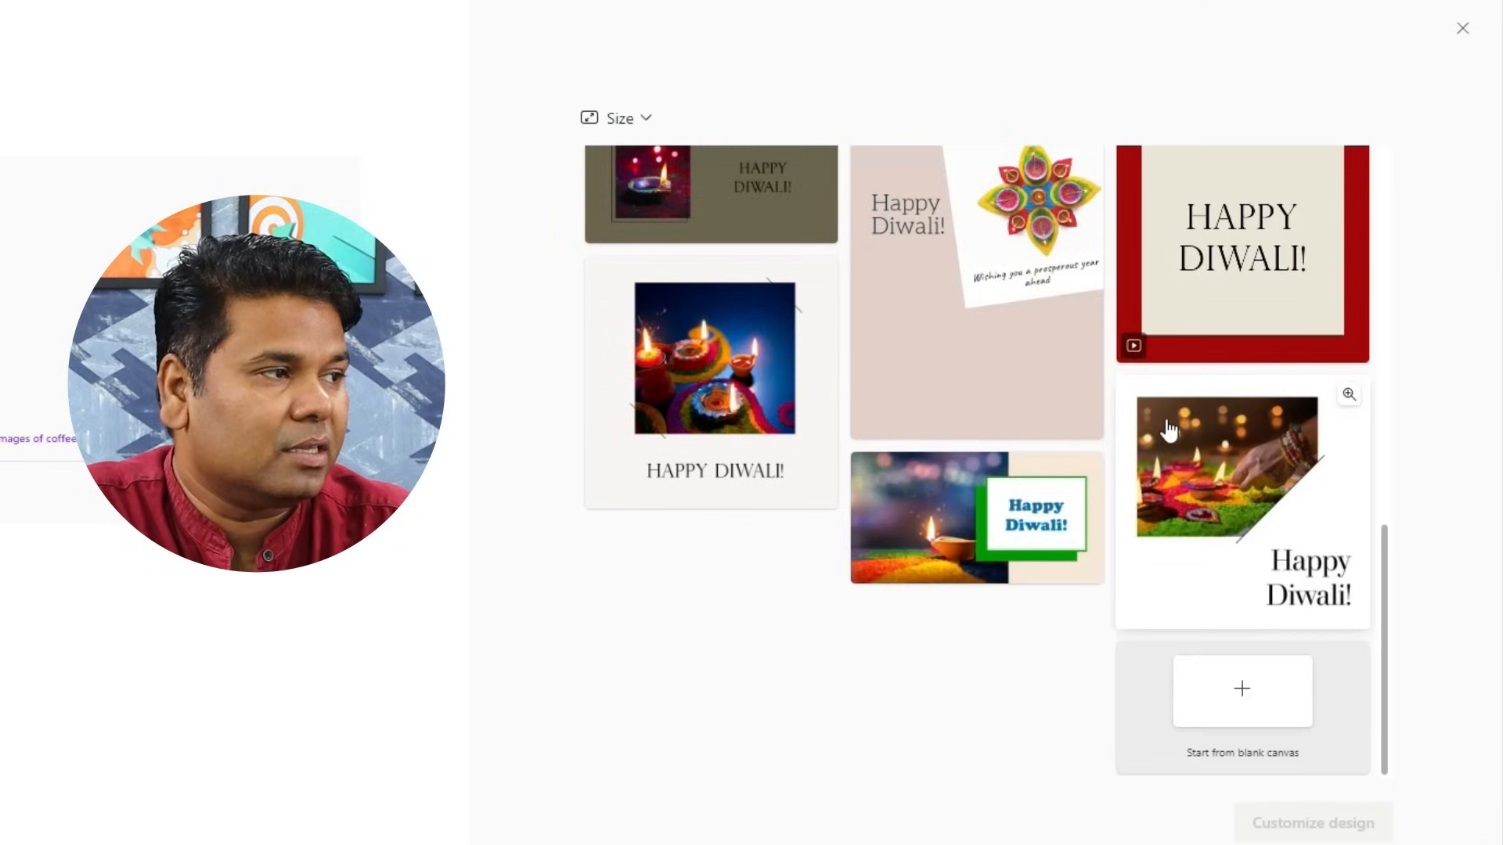
scroll(970, 644, up, 12)
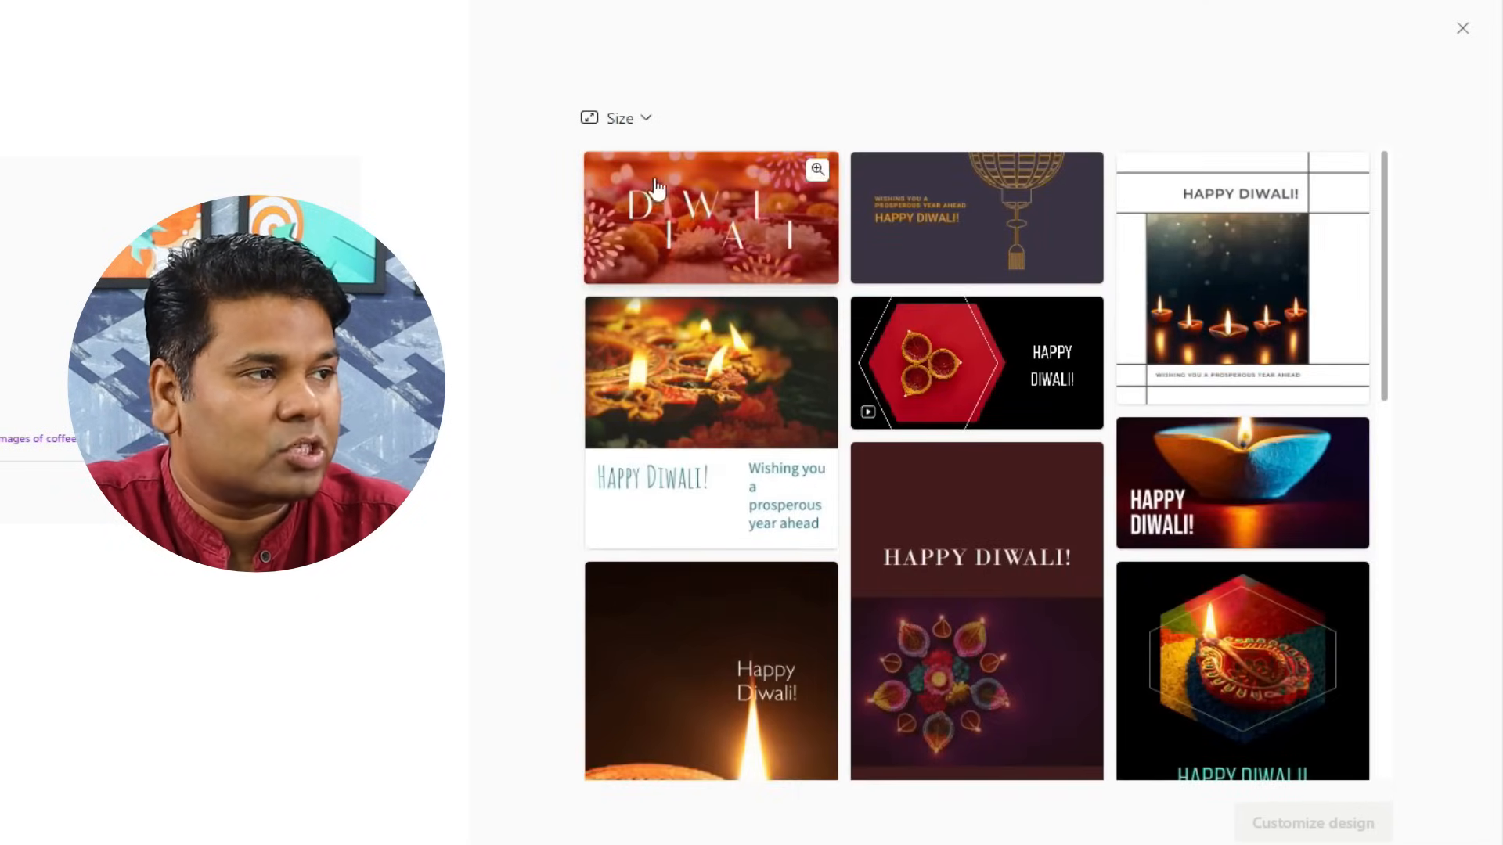
- Set the size of the suggested designs to Square (1080x1080px, Instagram post) and browse the new layouts
click(643, 124)
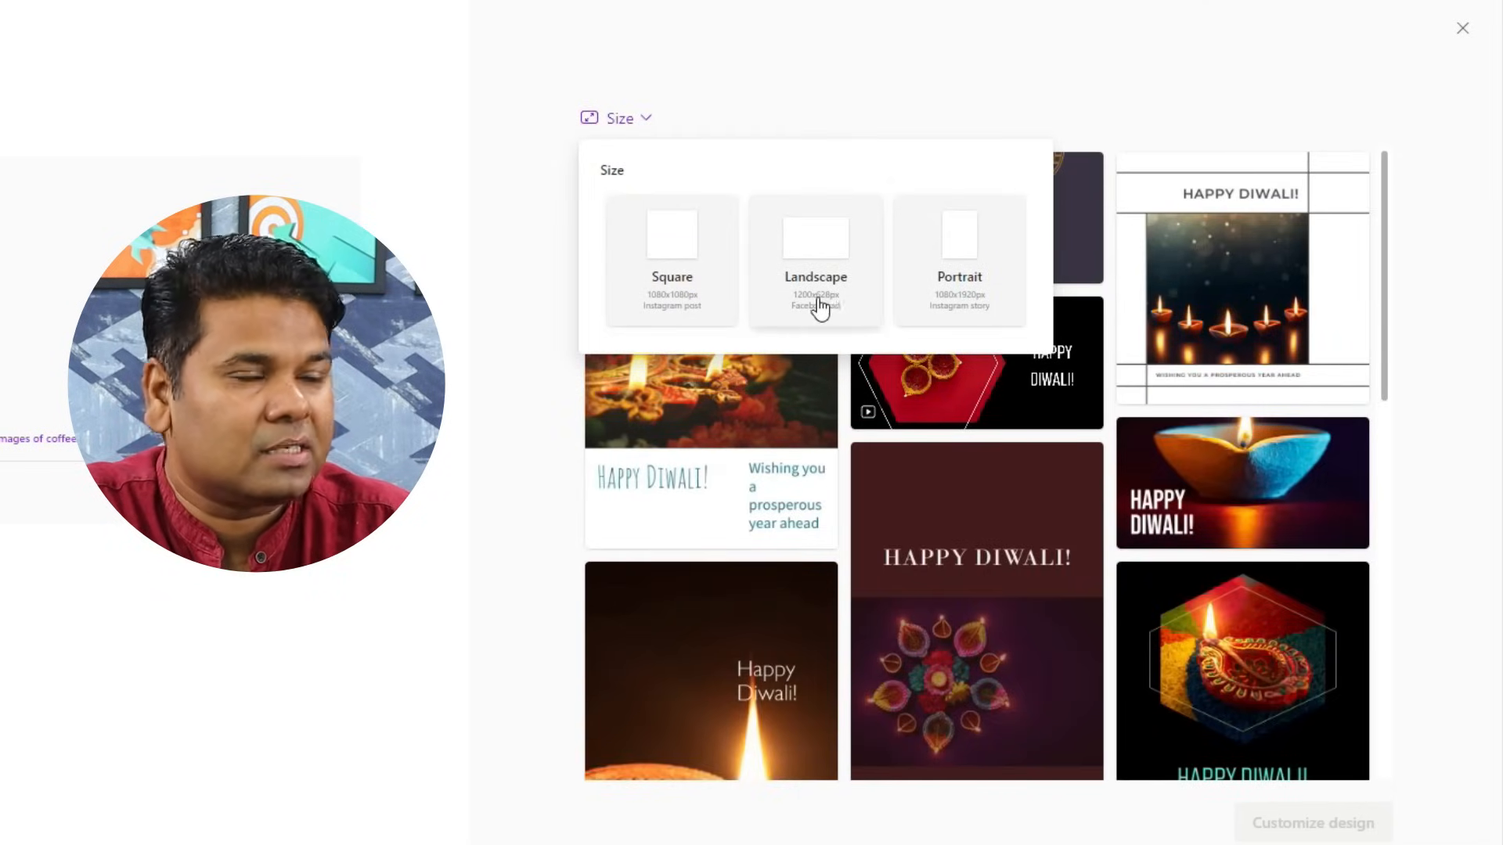
click(671, 301)
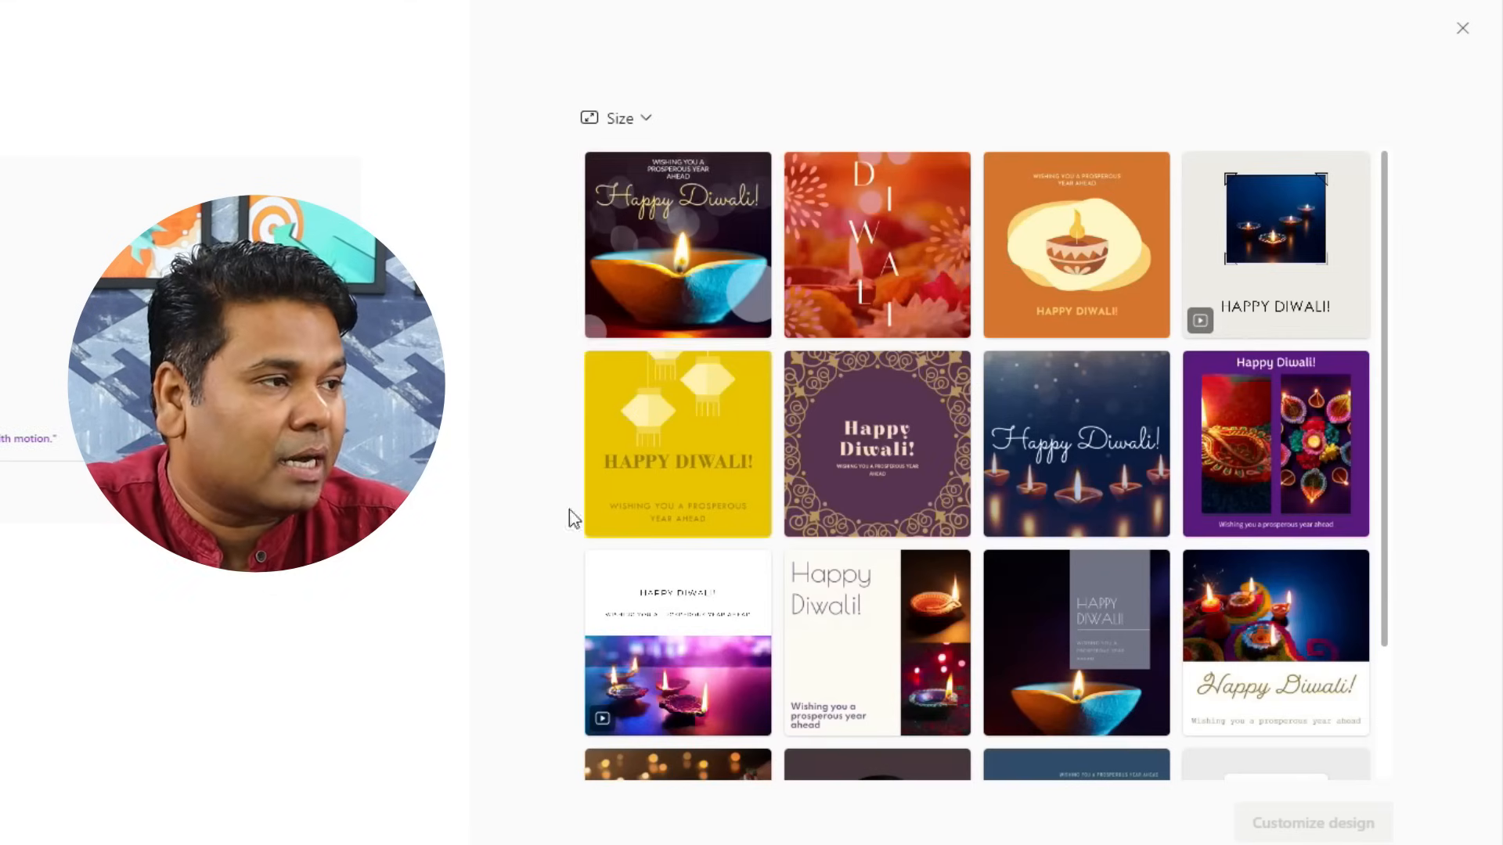
scroll(1009, 717, down, 2)
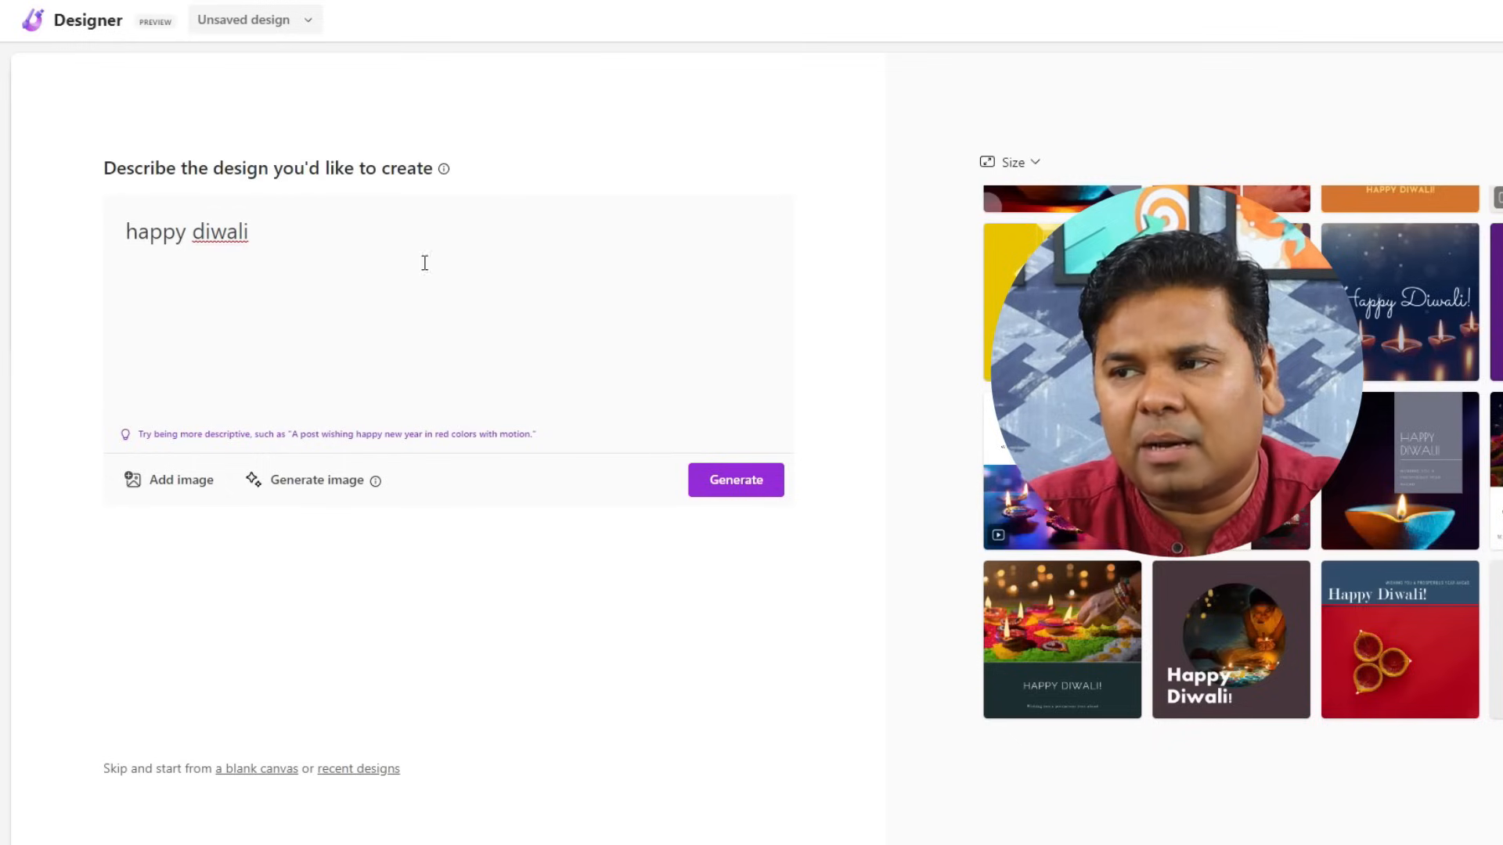
- Extend the design description to "happy diwali on moon", regenerate the designs and look through them
click(320, 236)
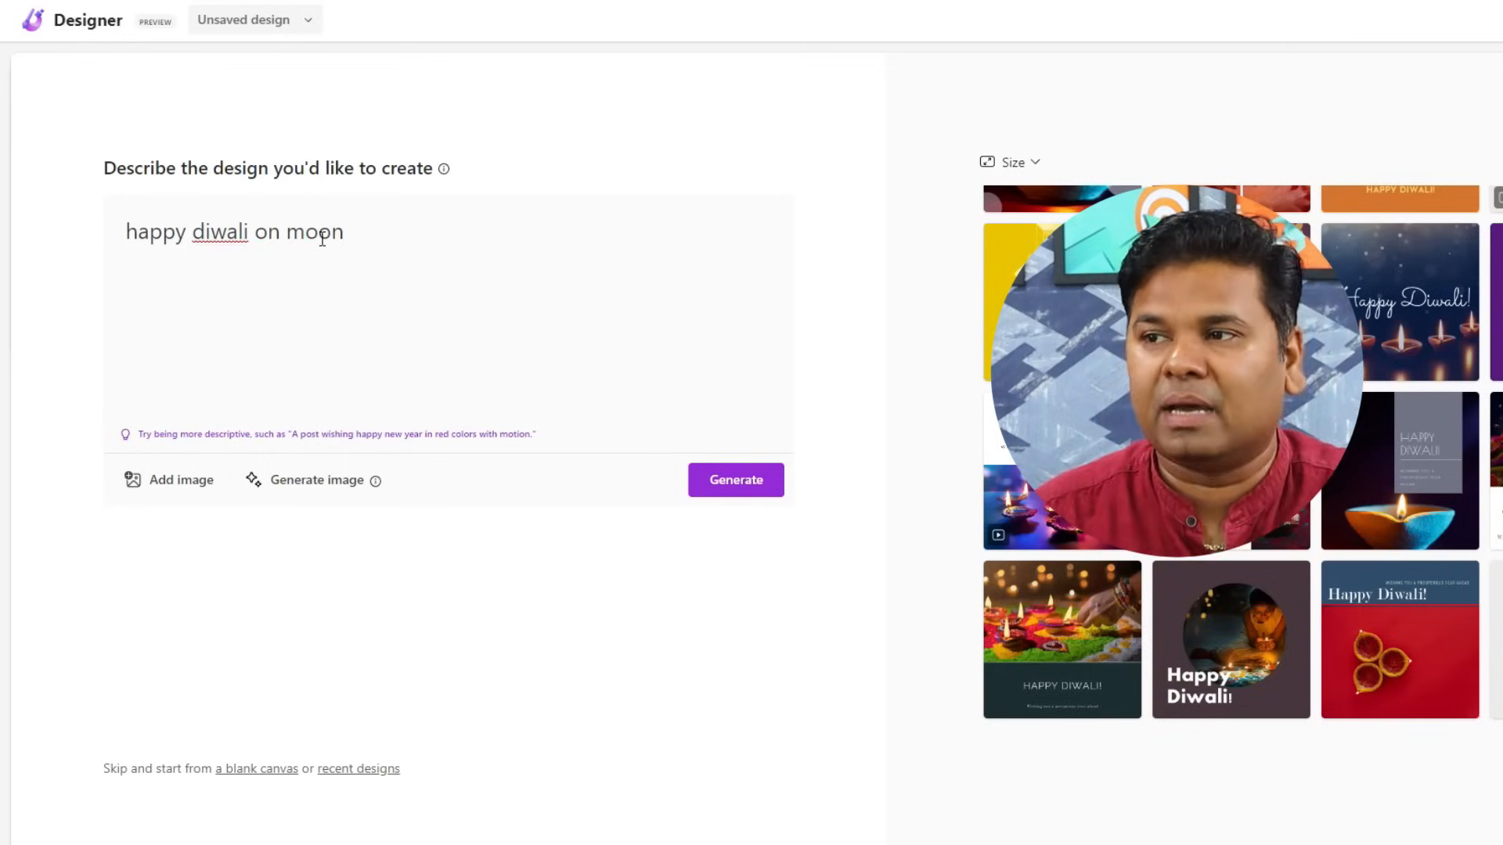
click(712, 489)
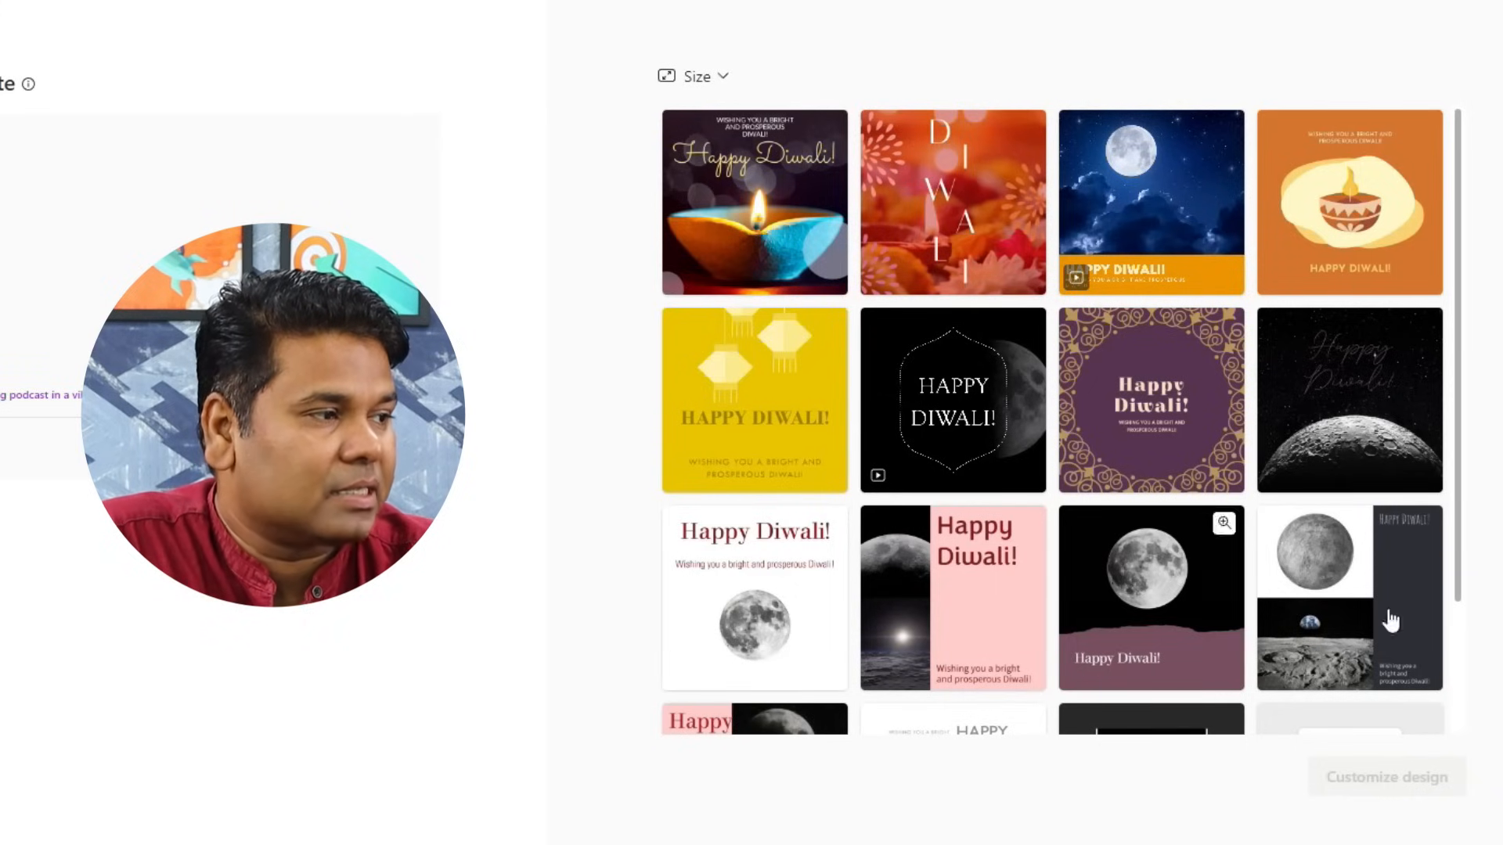
scroll(1456, 450, down, 2)
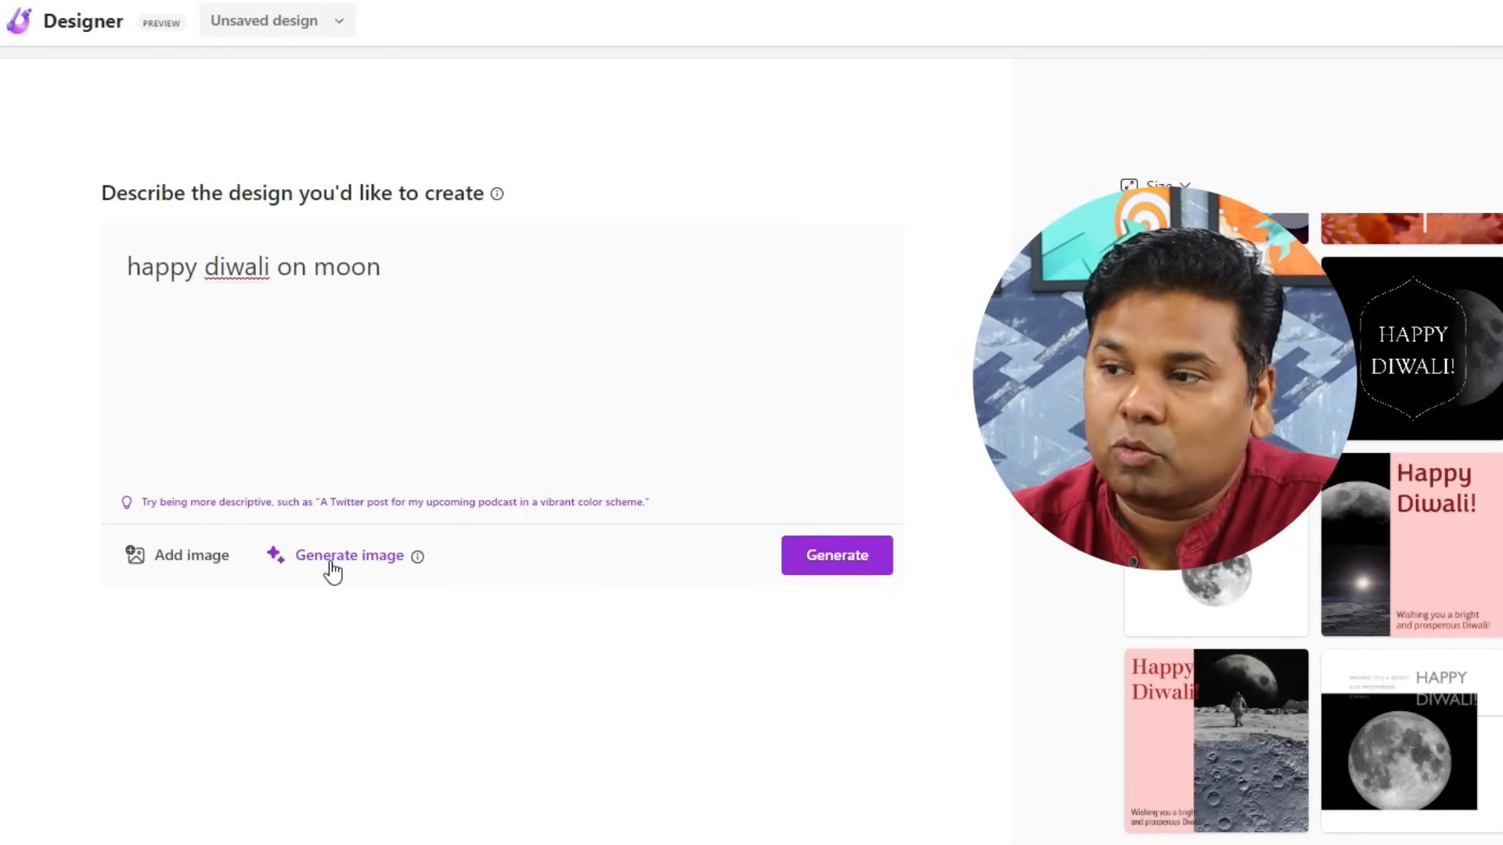
- Generate images from the description "diwali diya"
click(332, 573)
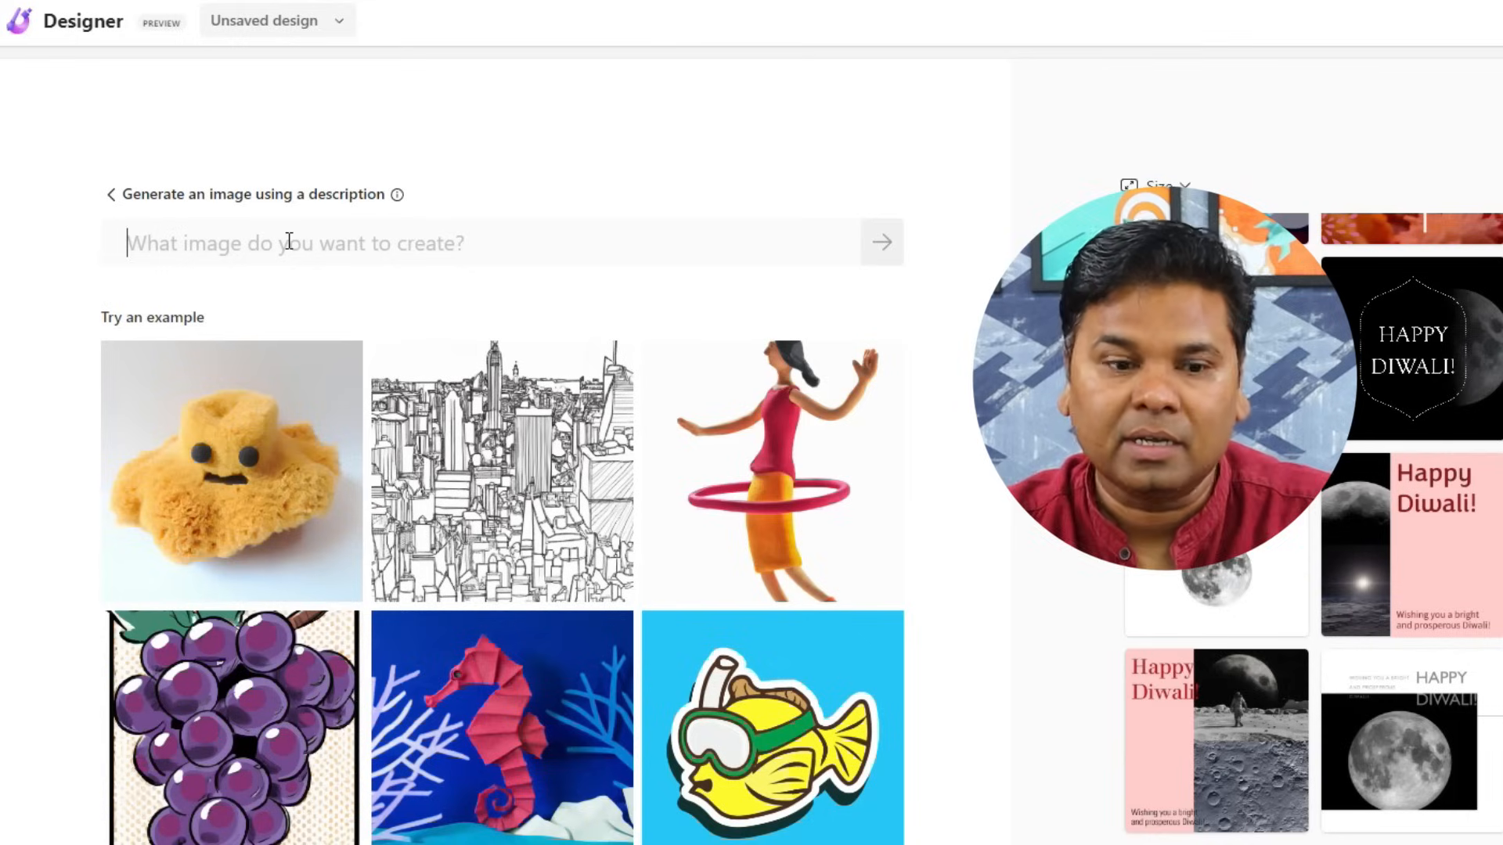
text(diwa)
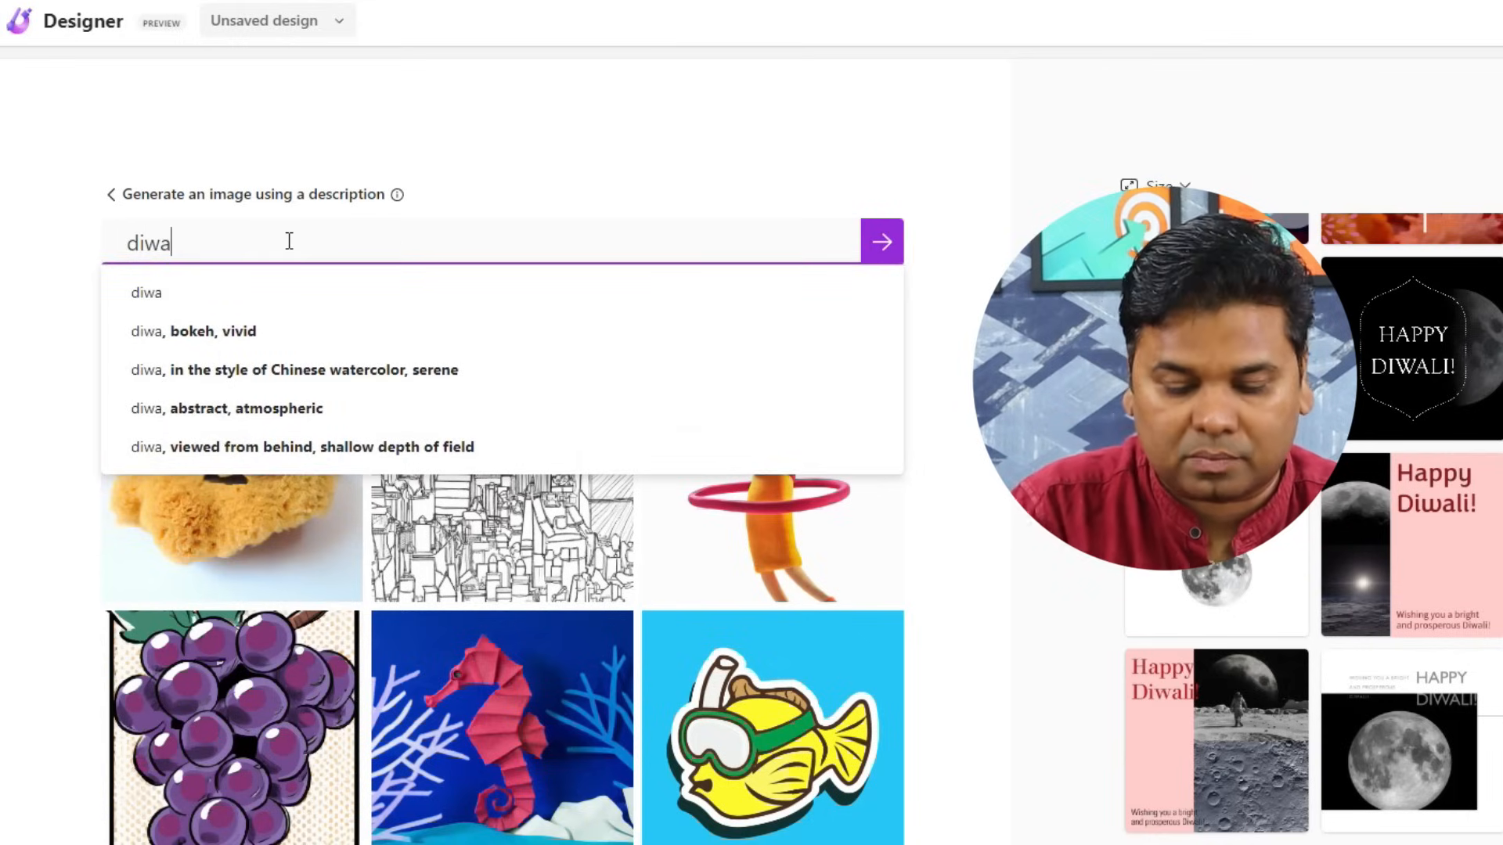
text(li )
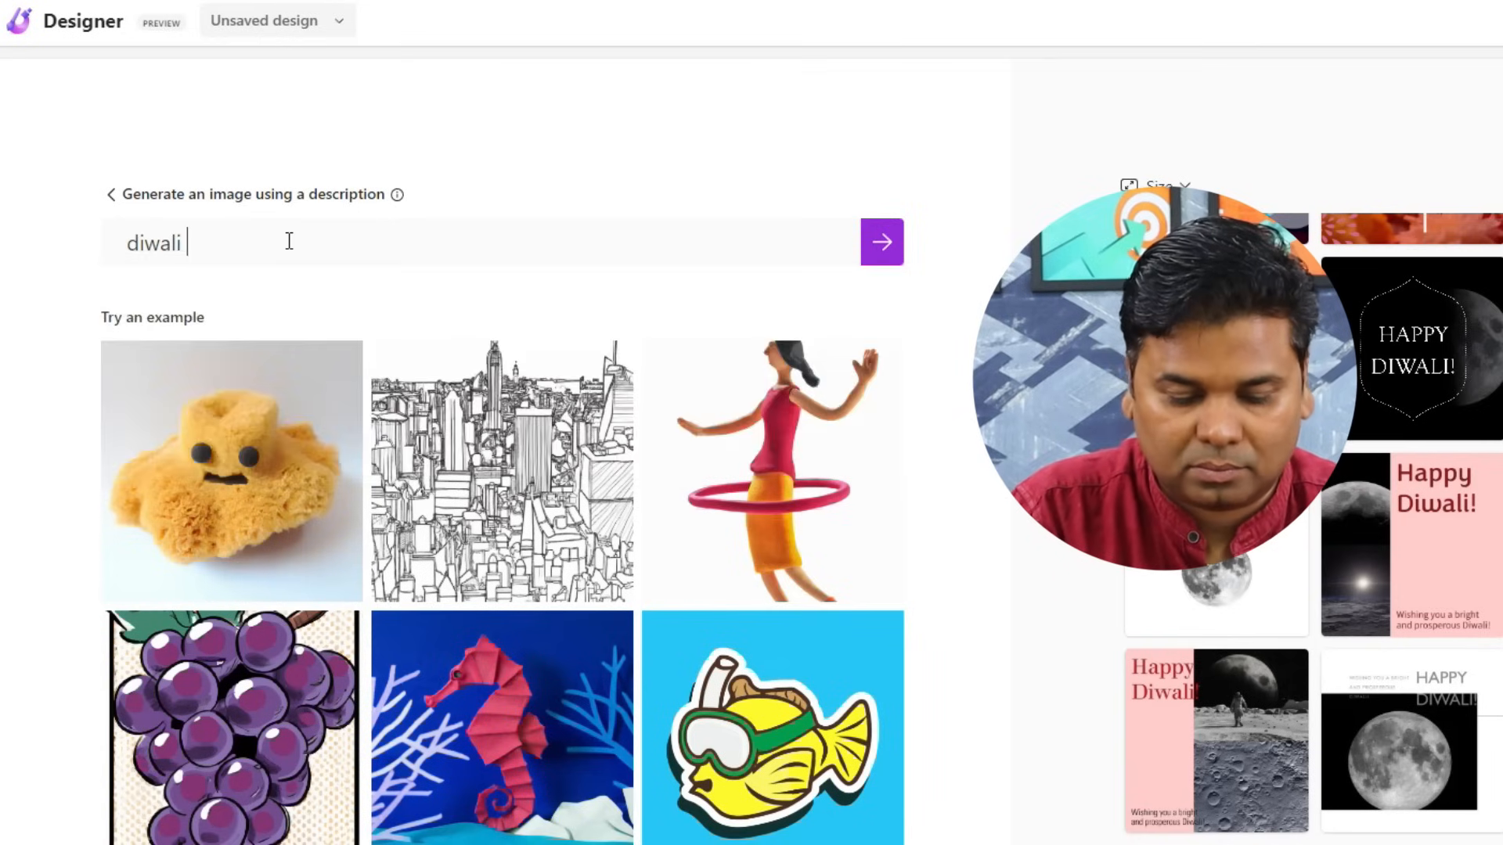
text(diya)
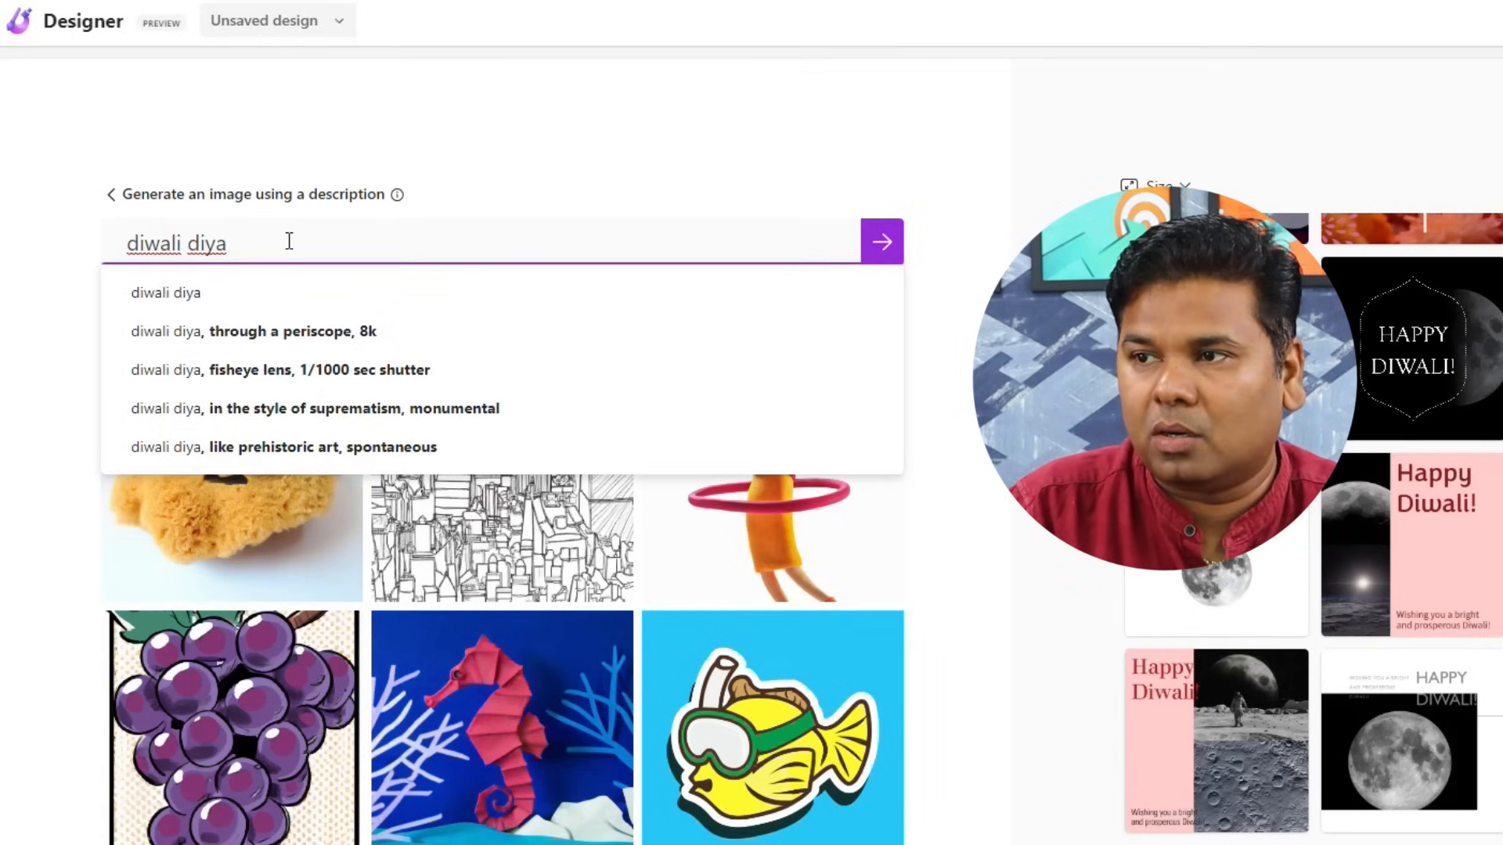
key(Return)
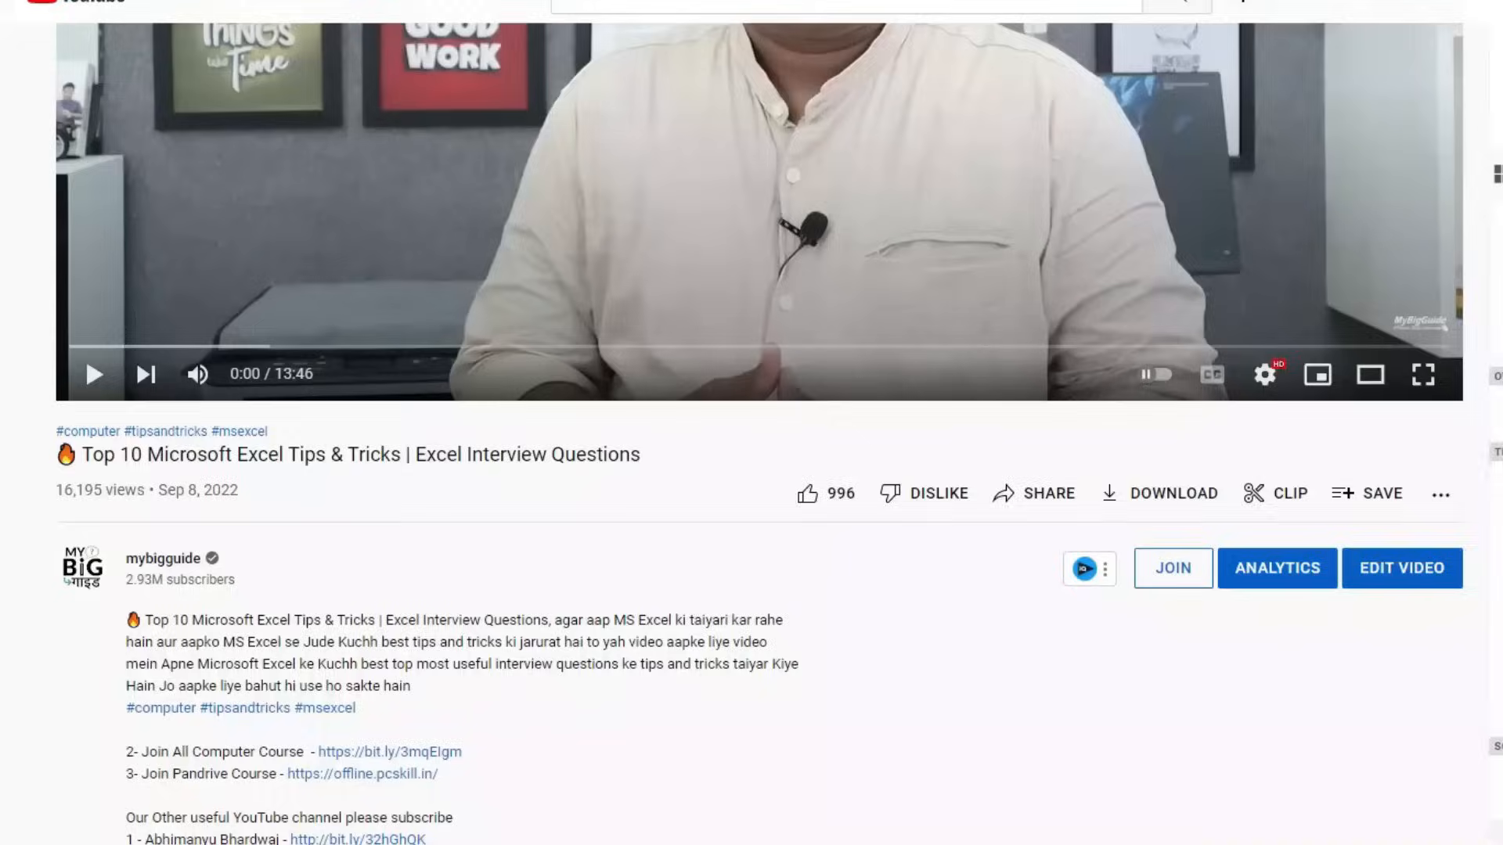
- On YouTube, open the Pandrive Course link in the video description and look through the courses offered on the PC Skill site
scroll(902, 842, up, 4)
scroll(900, 841, down, 8)
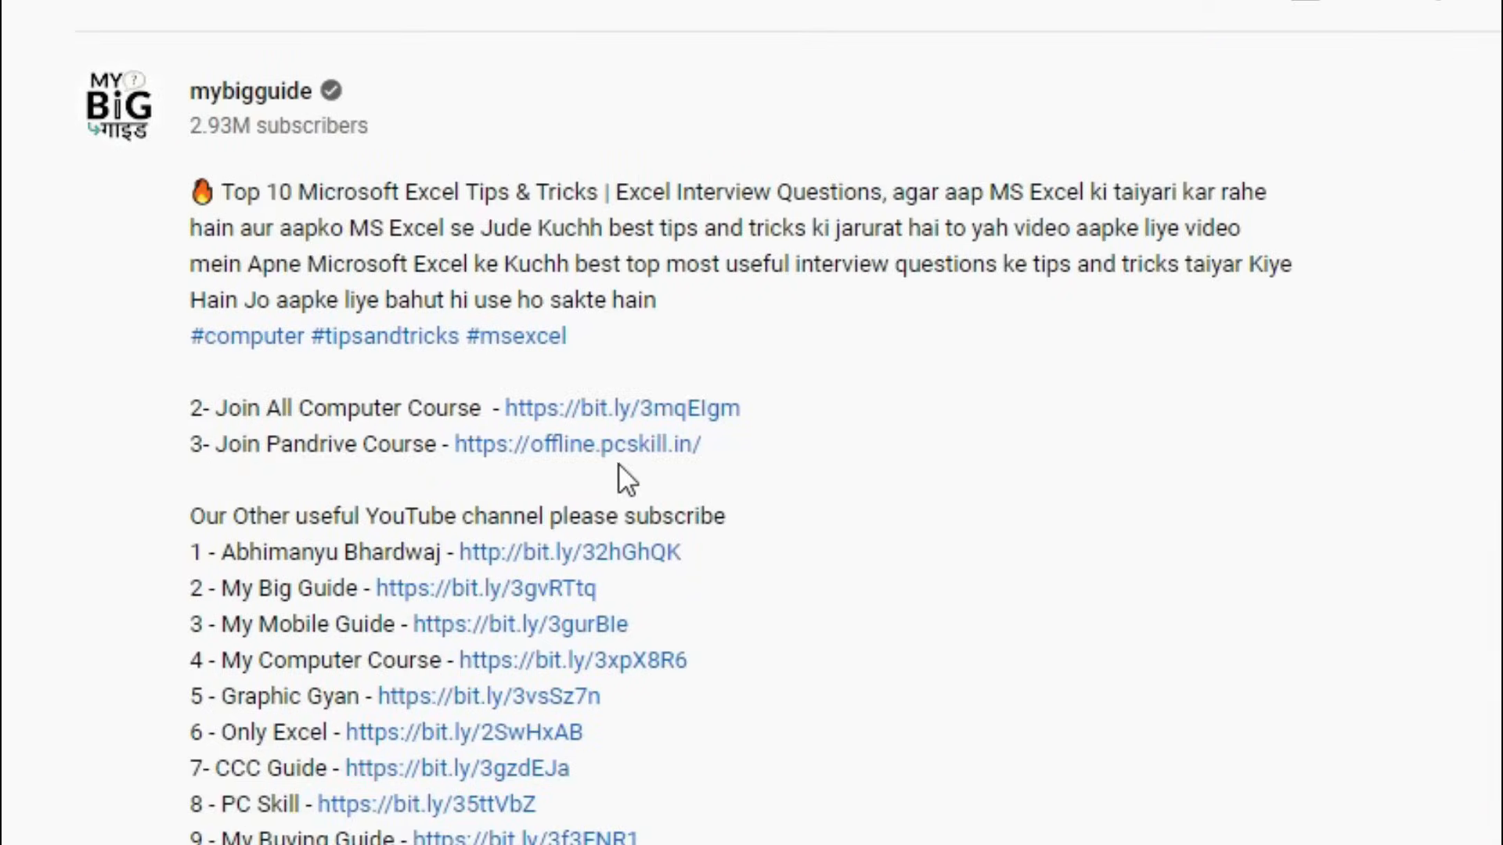
click(618, 444)
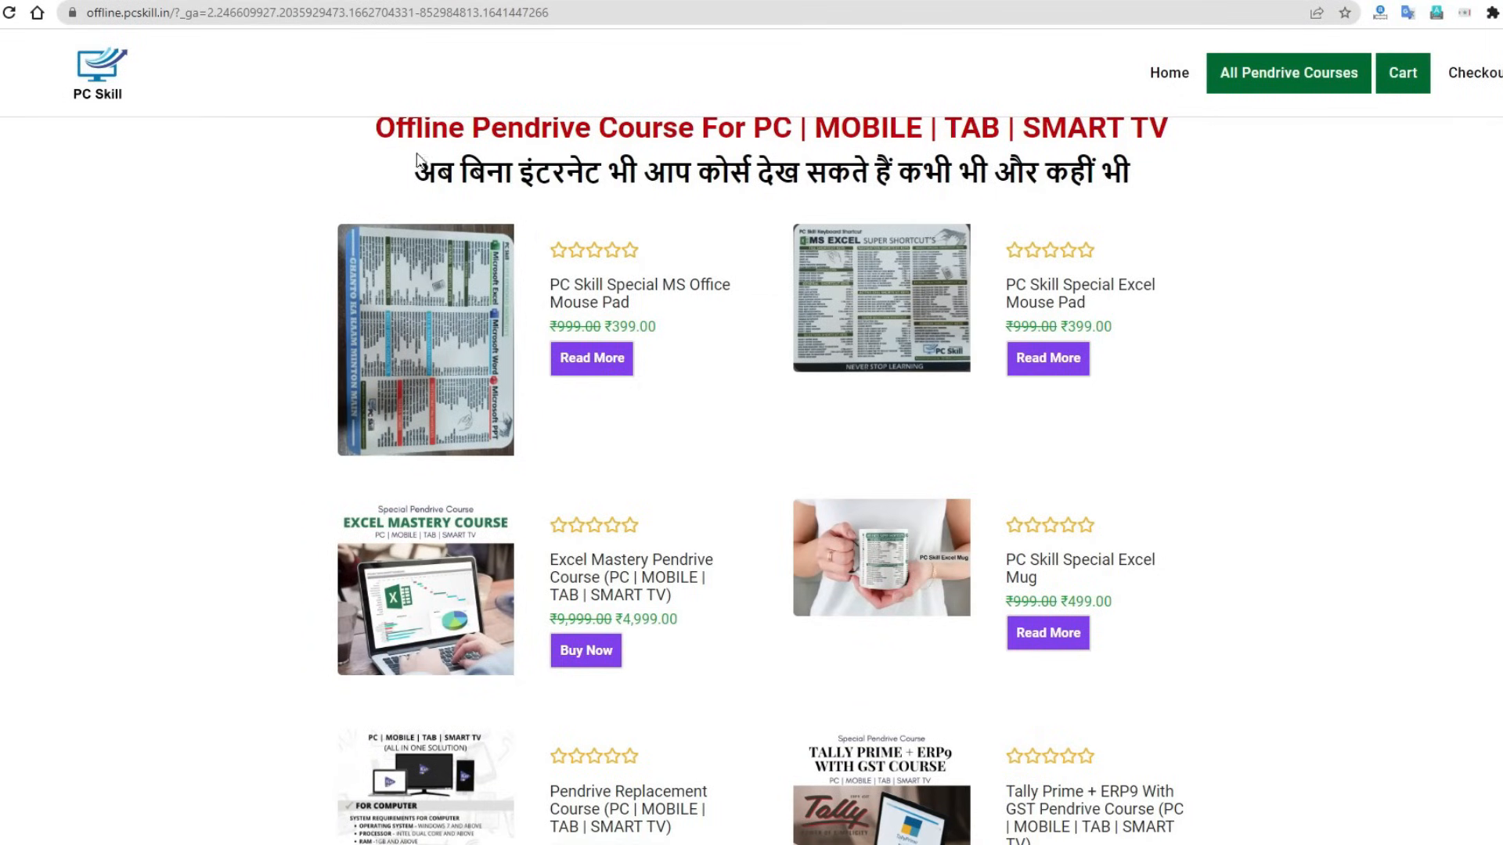
scroll(1402, 412, down, 2)
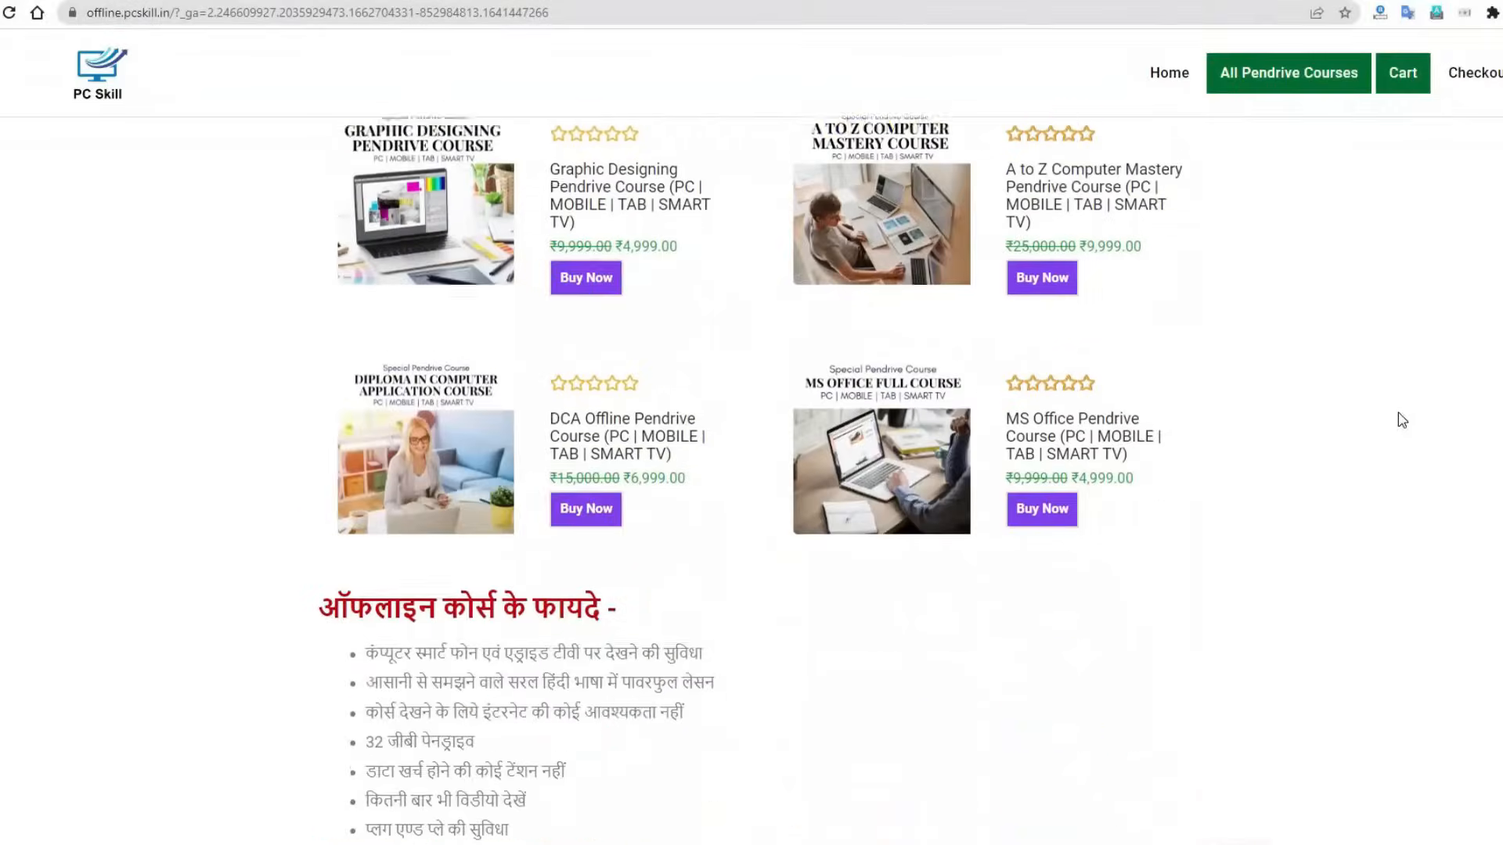
scroll(1405, 420, down, 1)
scroll(1404, 420, up, 2)
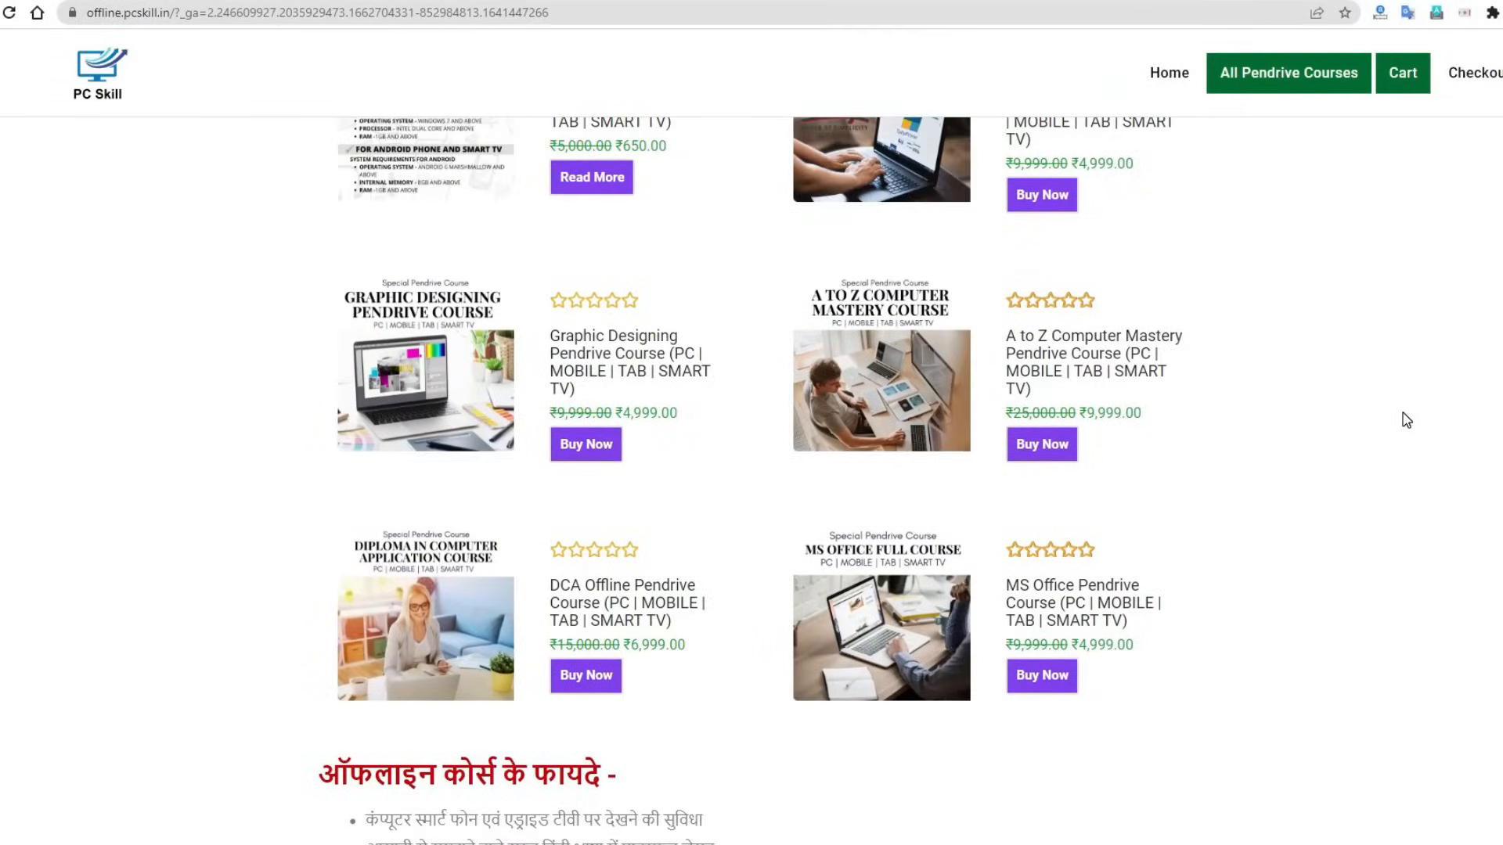
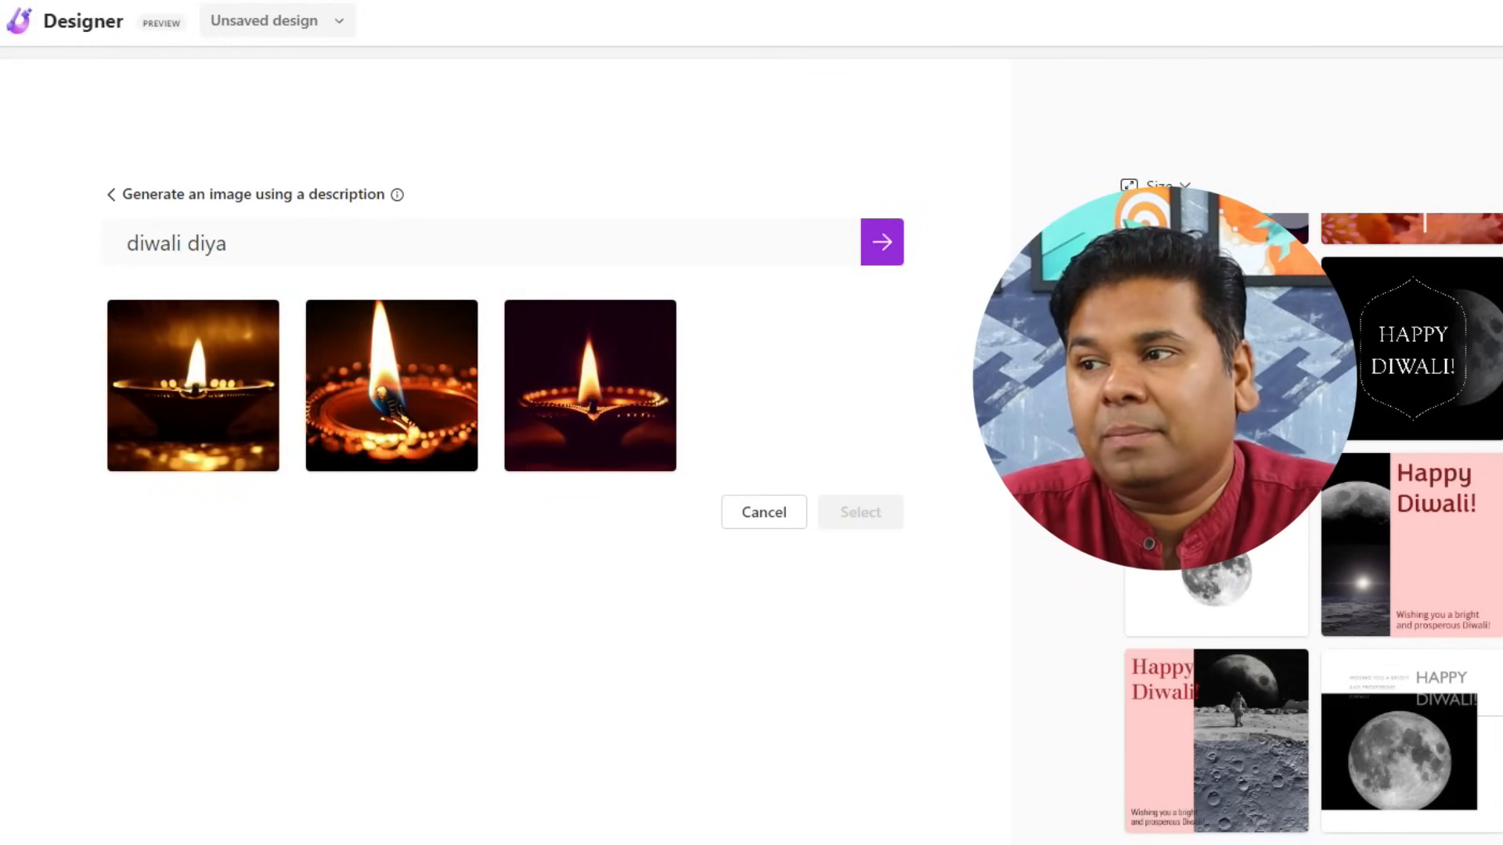
- Back in Designer, extend the image description to "diwali diya computer" and generate new images
click(270, 240)
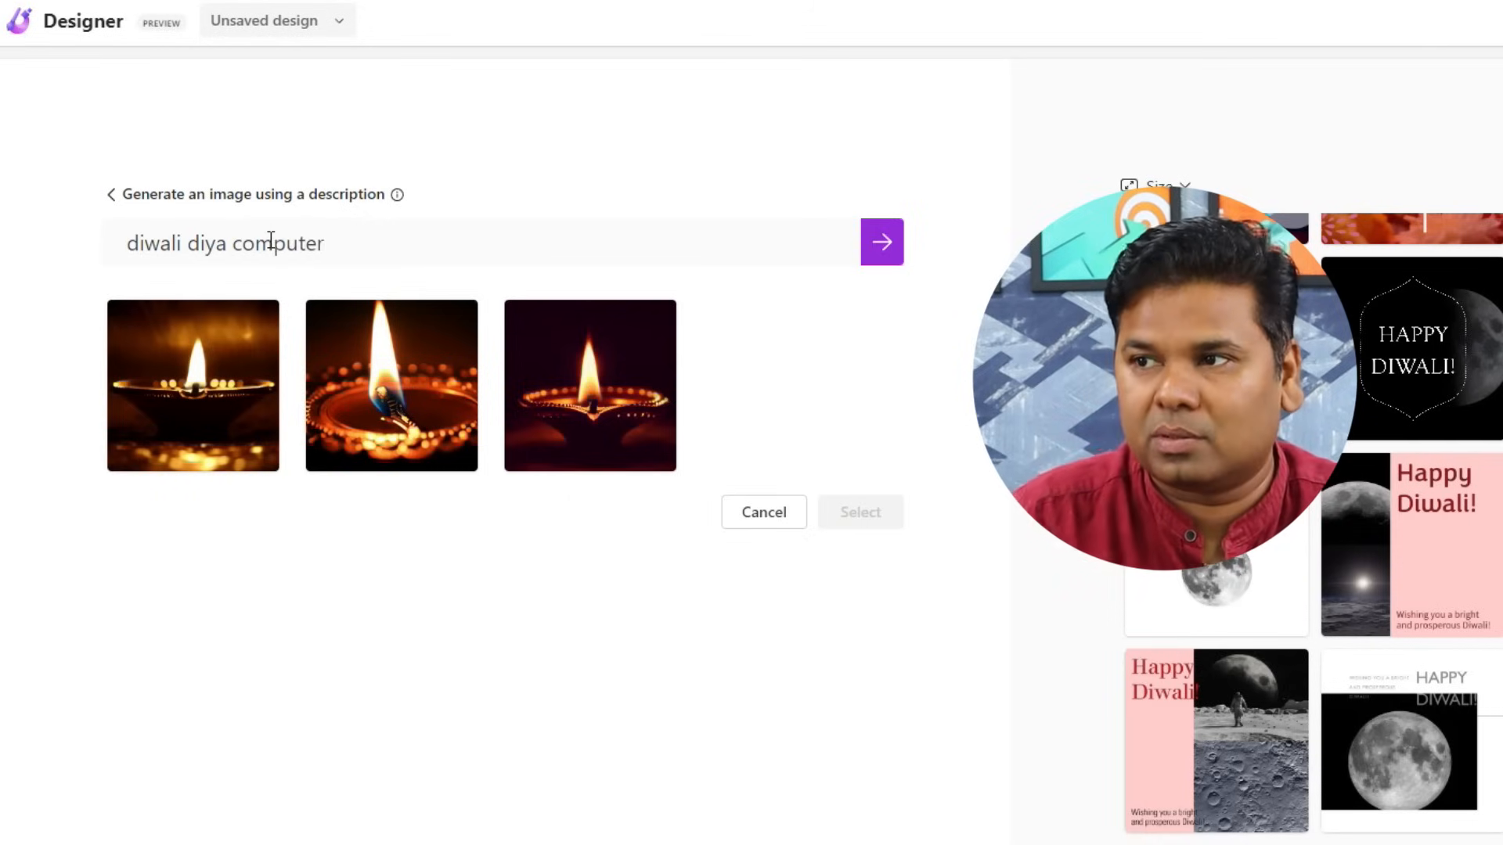
click(570, 292)
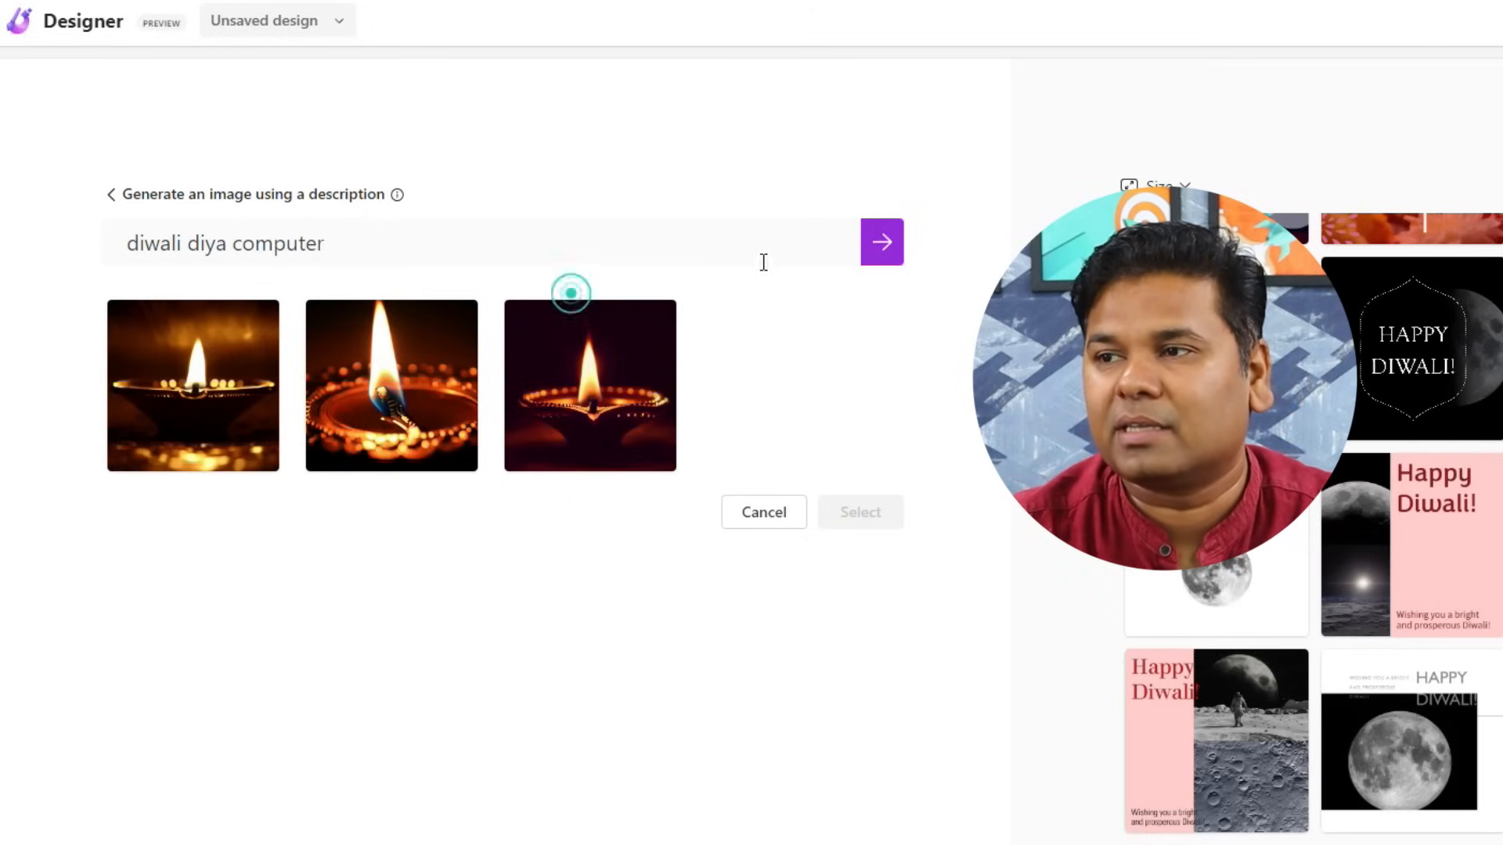
click(880, 256)
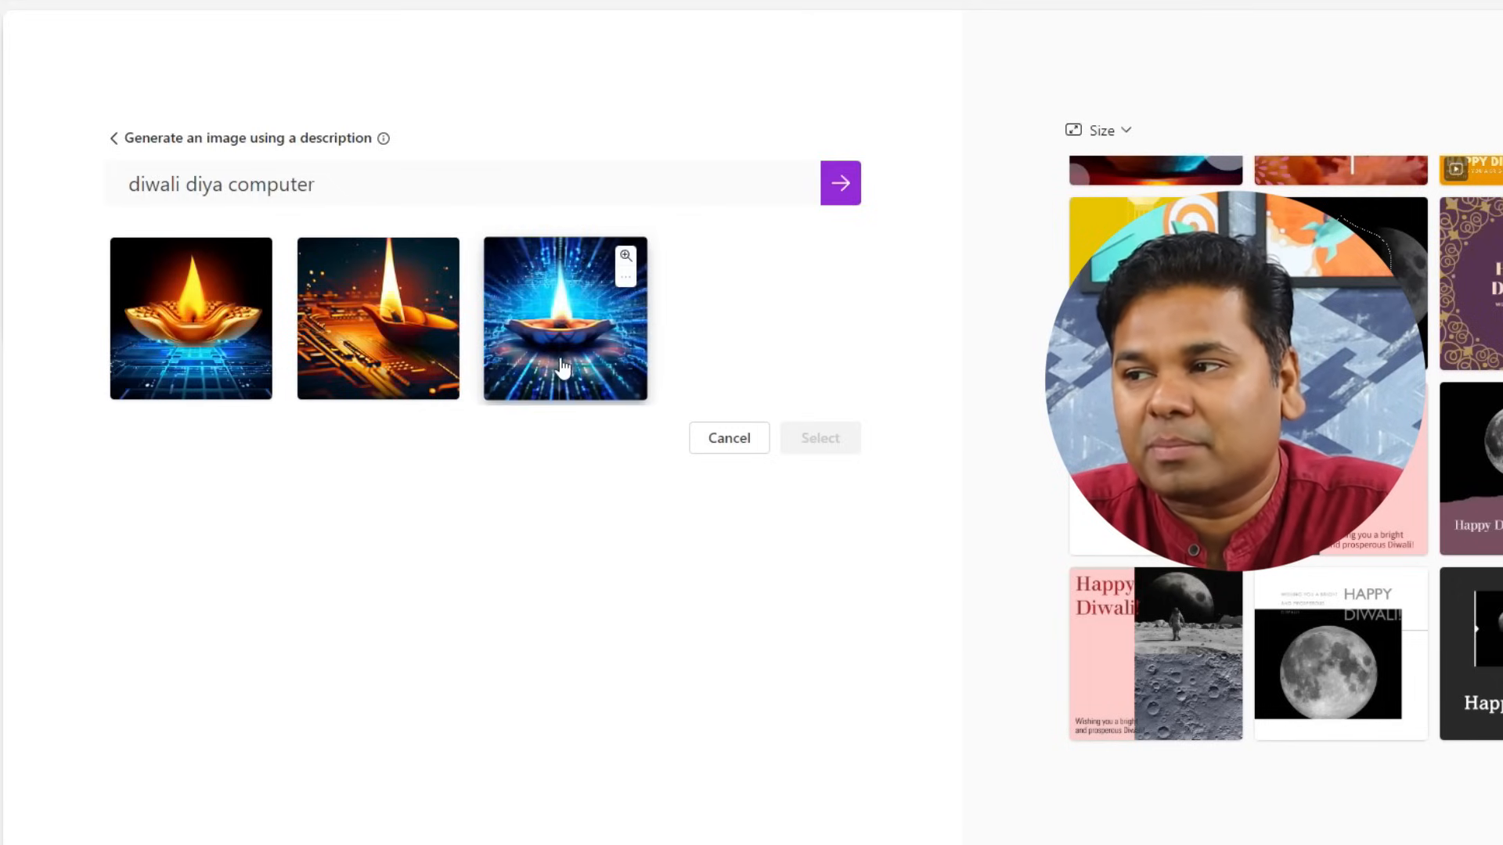
- Preview each of the three generated diya images at full size, closing each preview after viewing
click(626, 257)
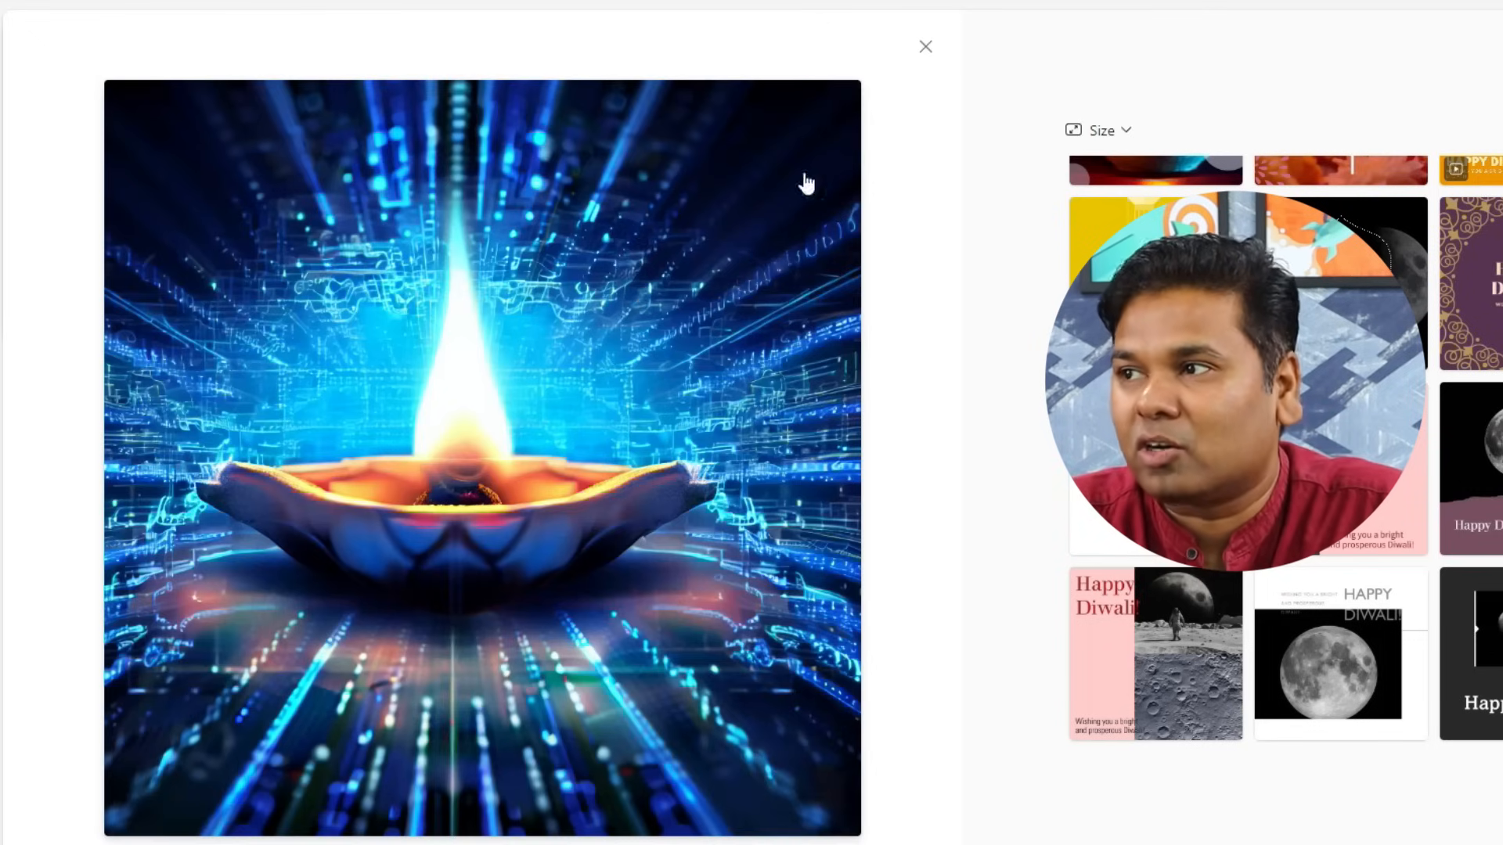
click(930, 50)
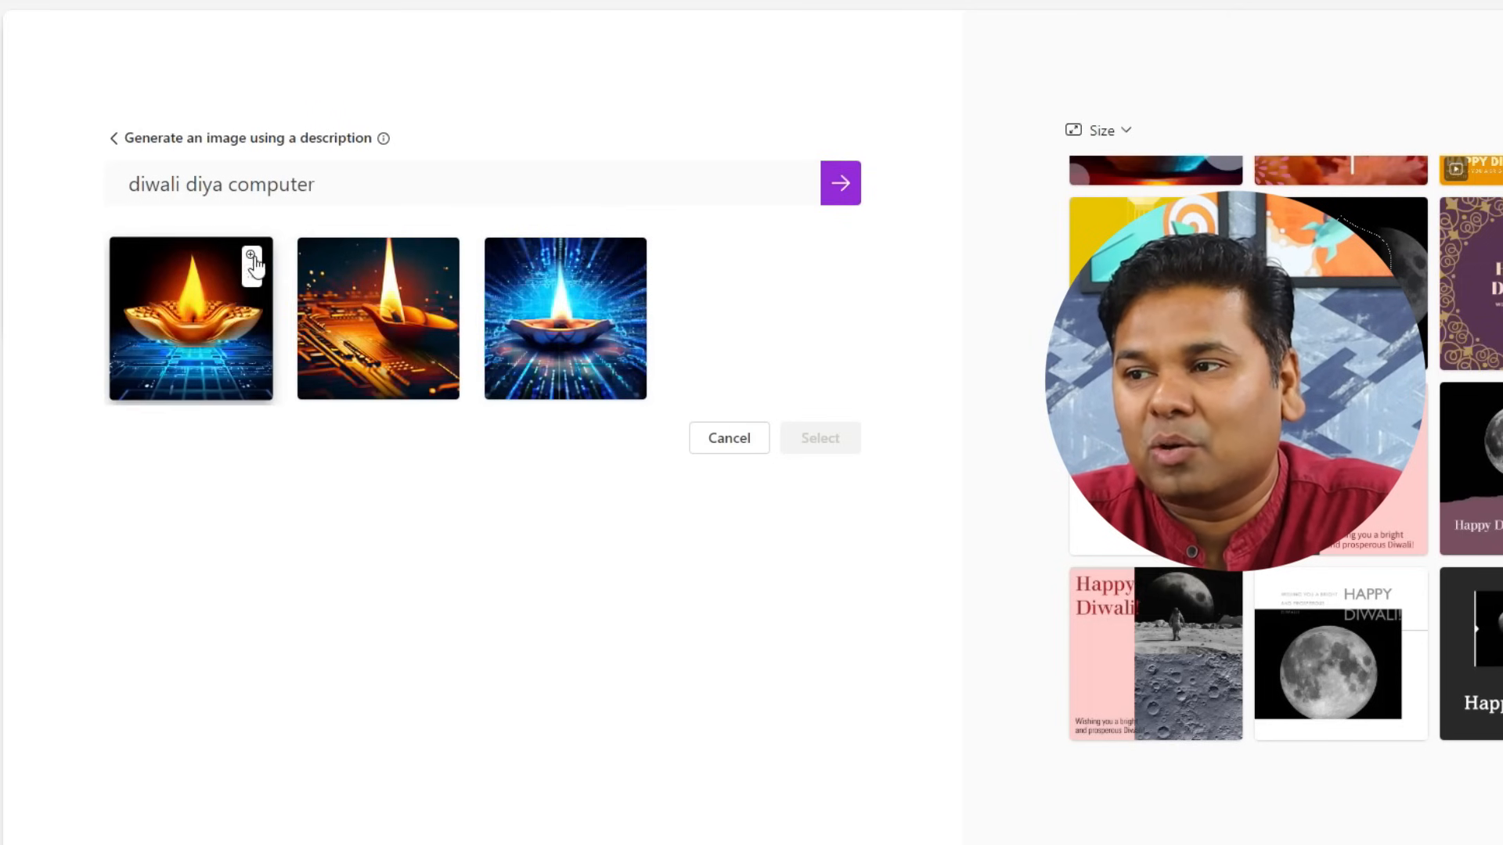
click(255, 256)
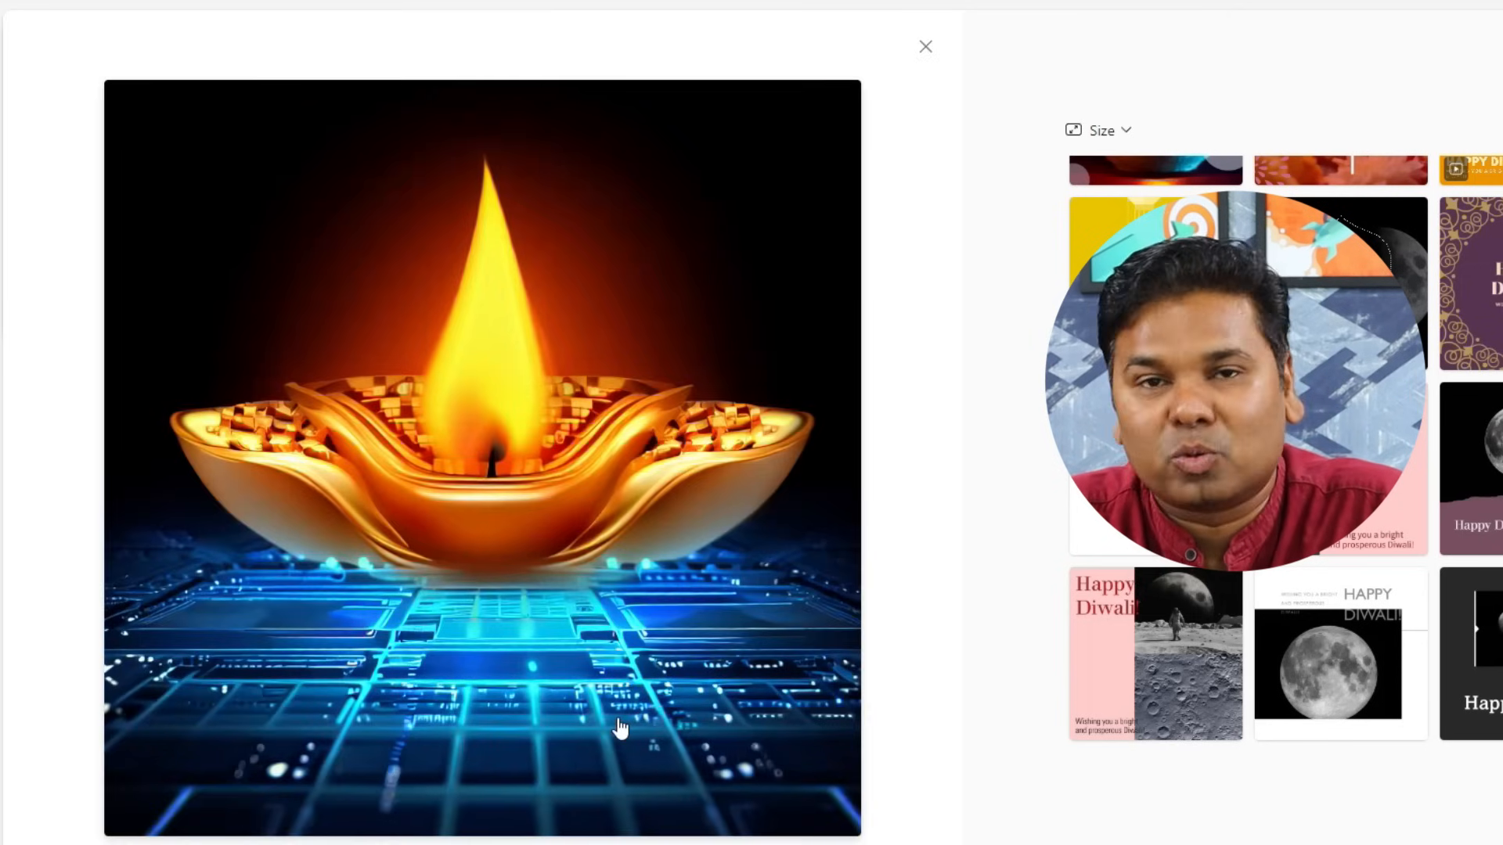
click(924, 49)
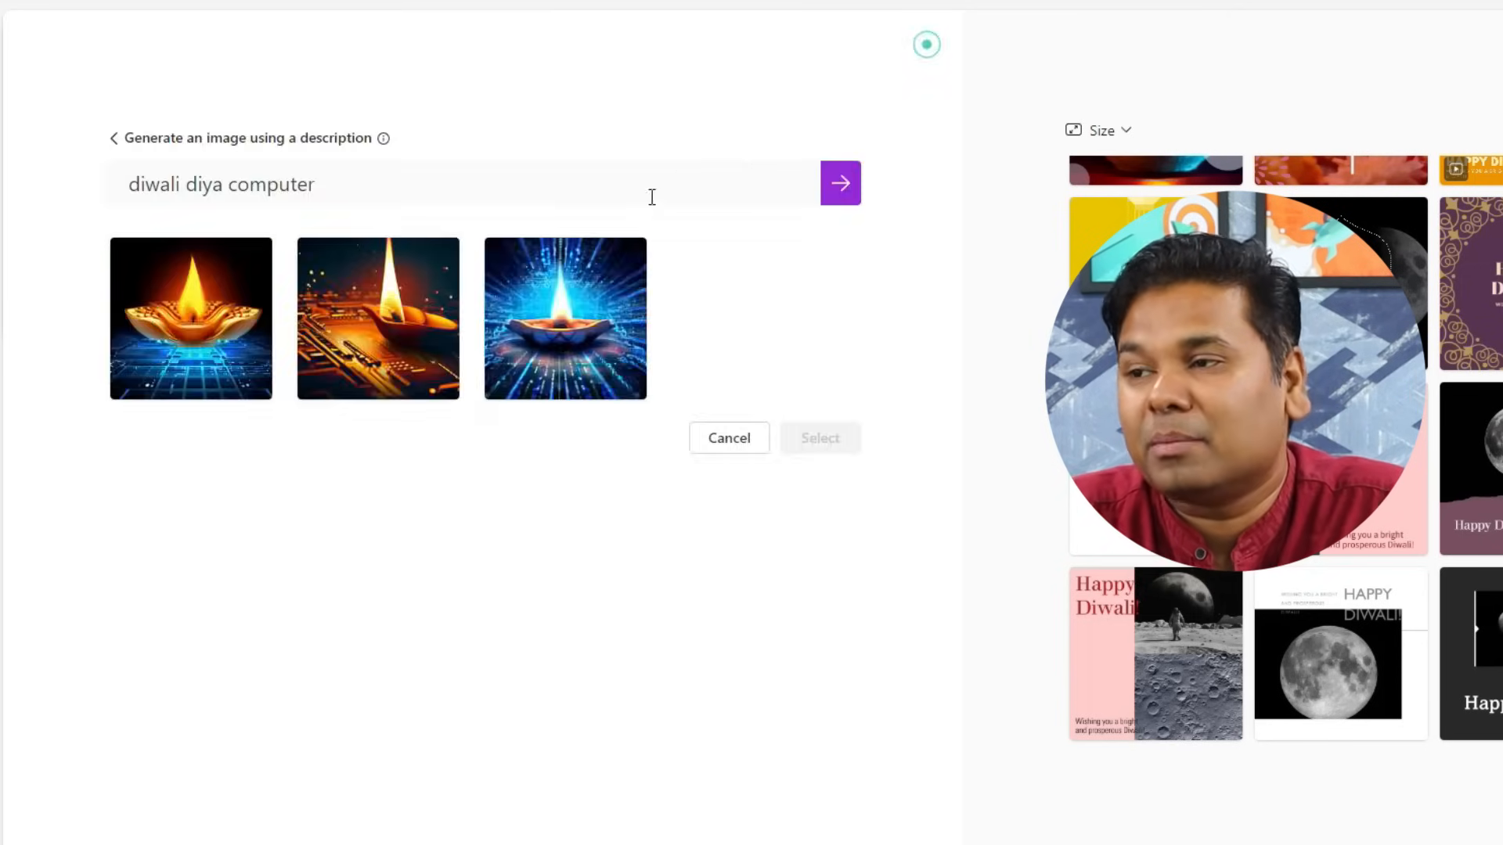
click(439, 258)
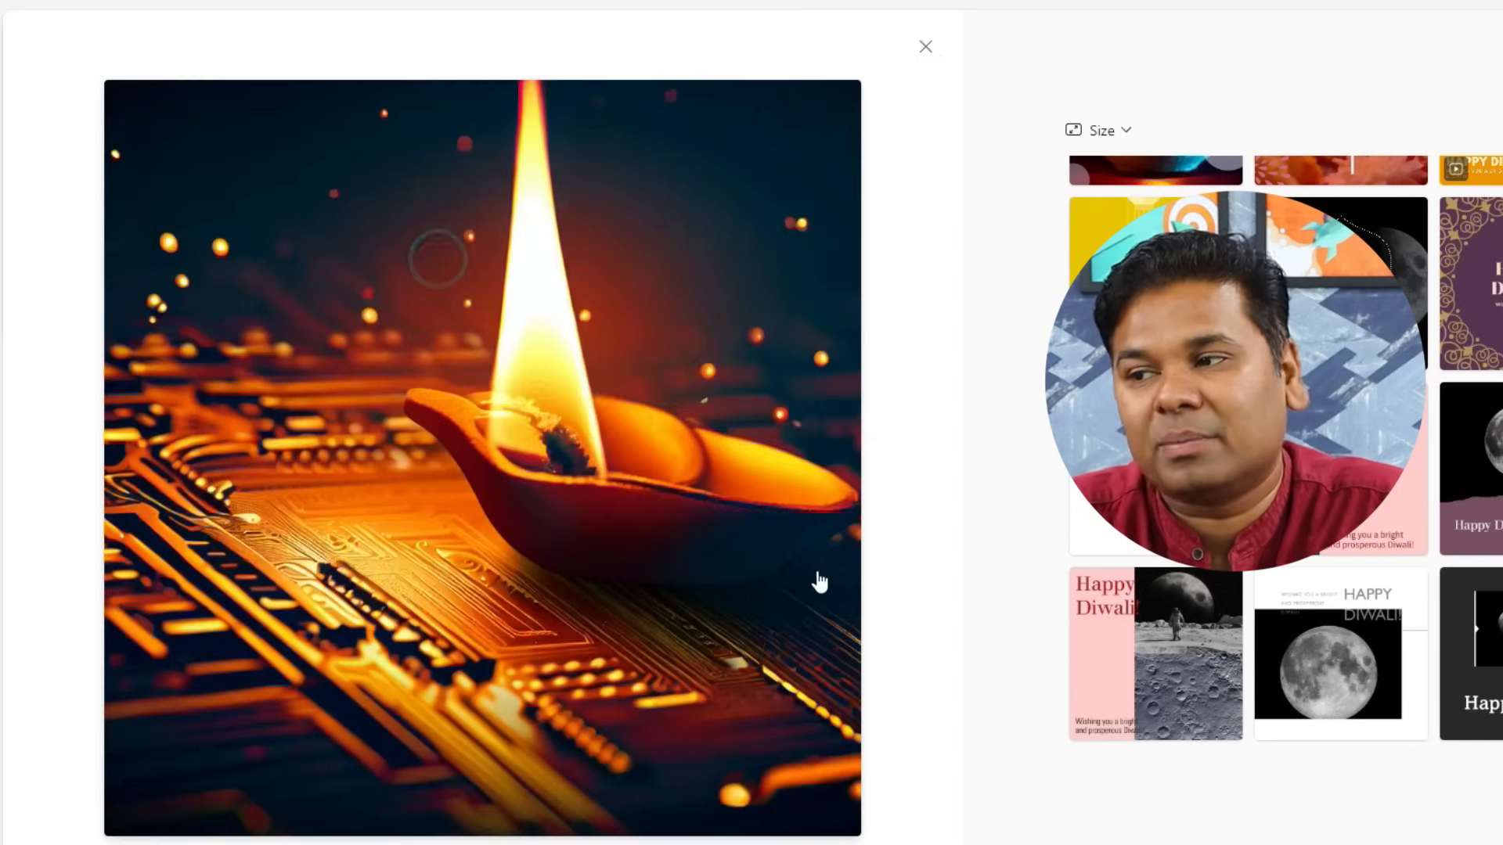
click(926, 49)
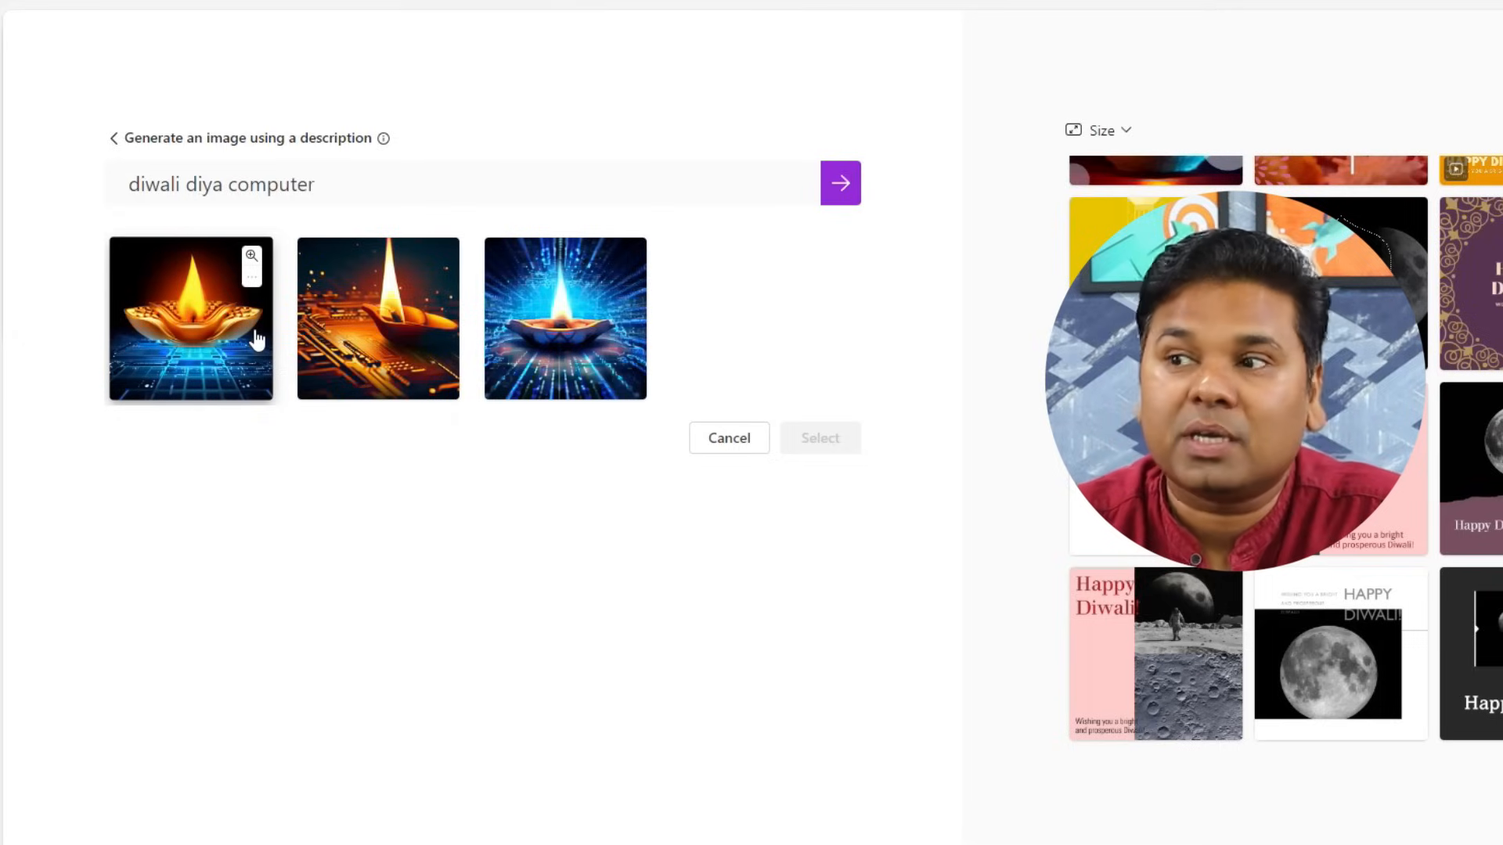
- Add the generated image of the golden diya on a blue circuit grid to the design and look through the resulting layouts
click(237, 357)
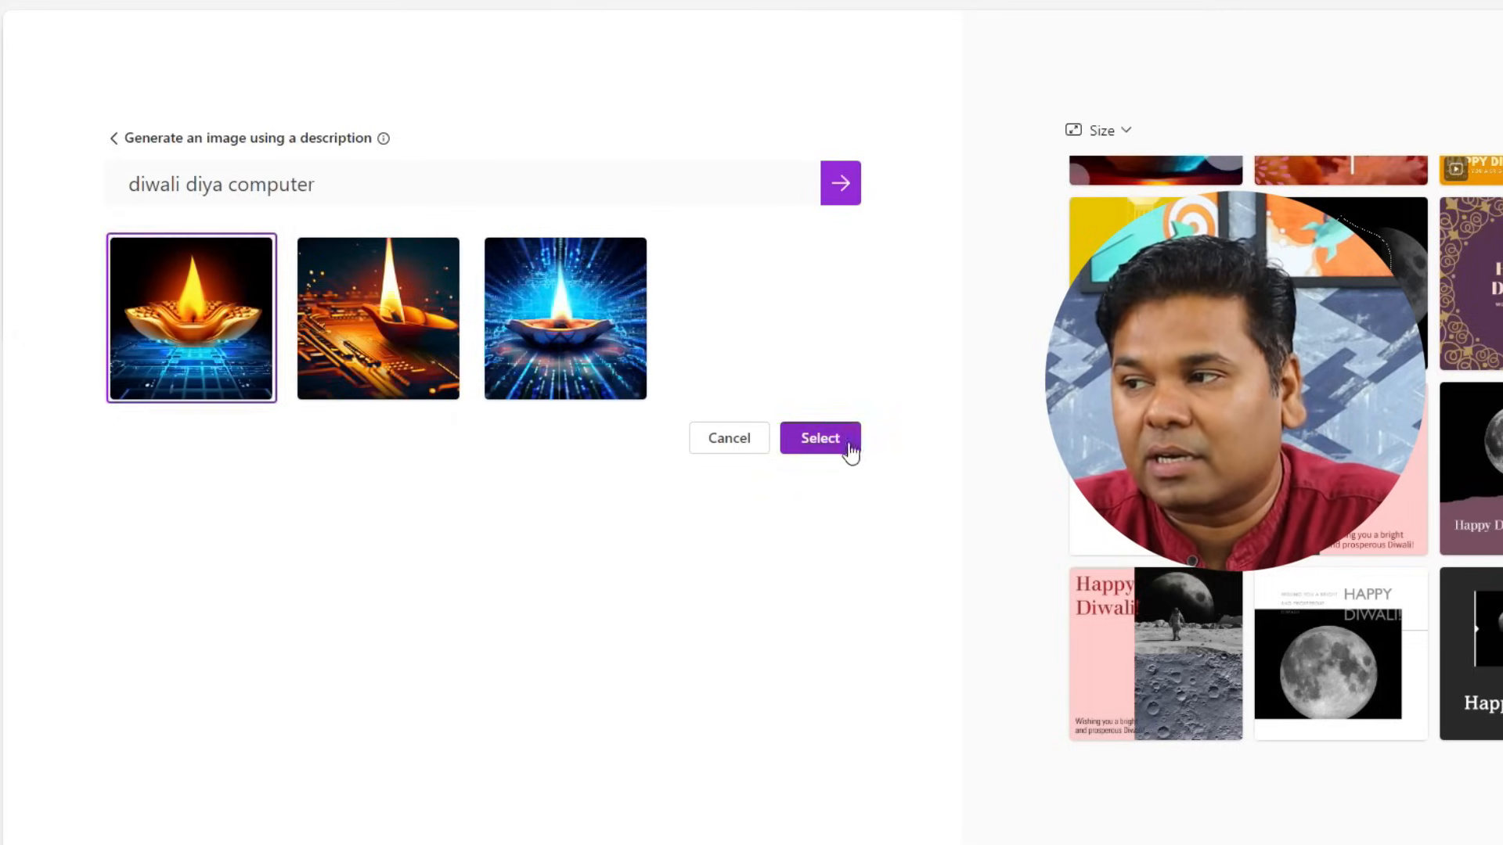
click(821, 438)
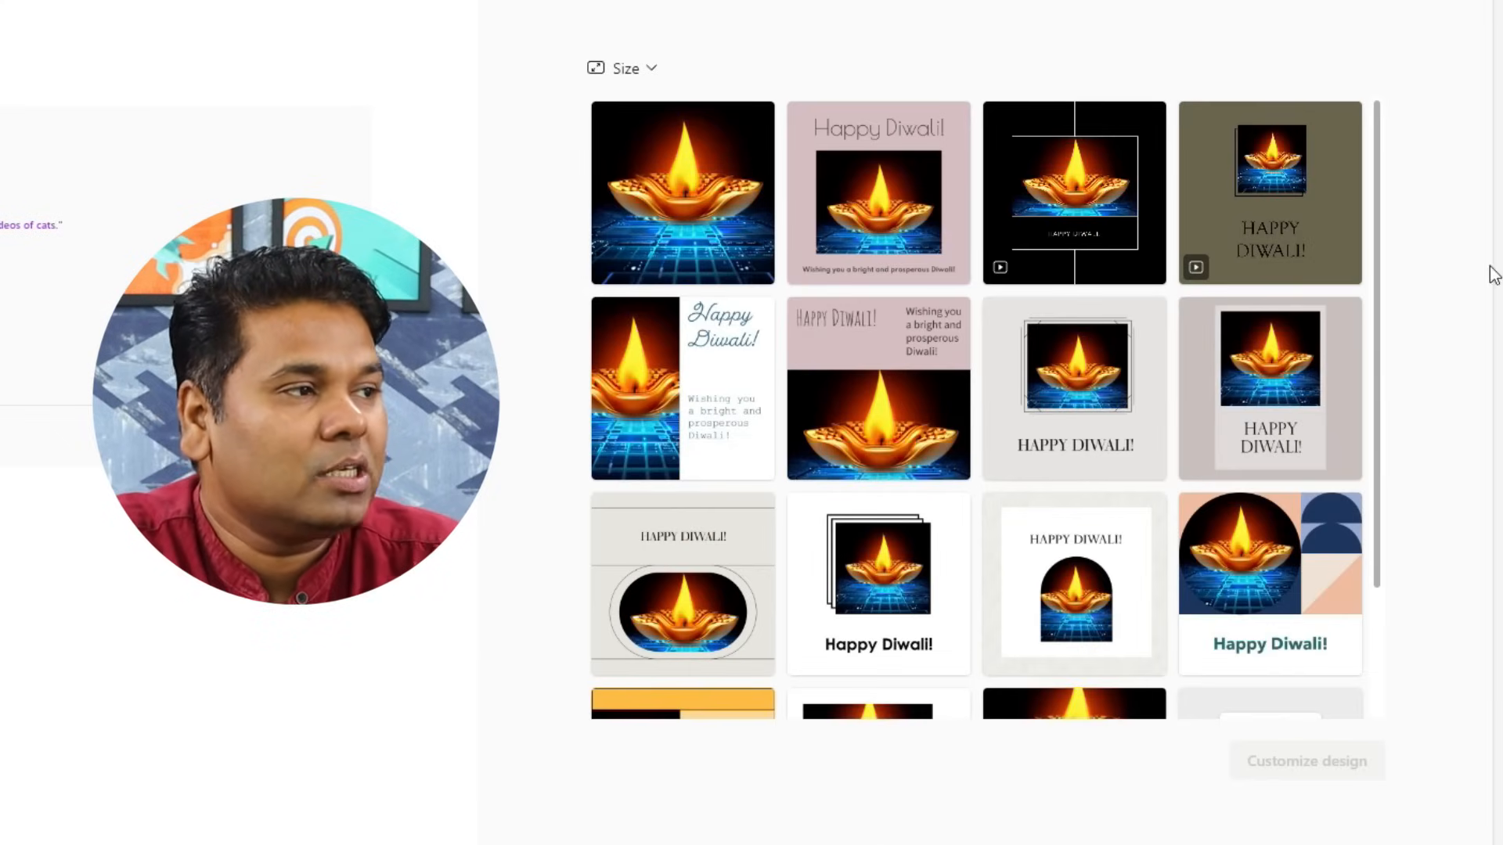
scroll(1067, 302, down, 3)
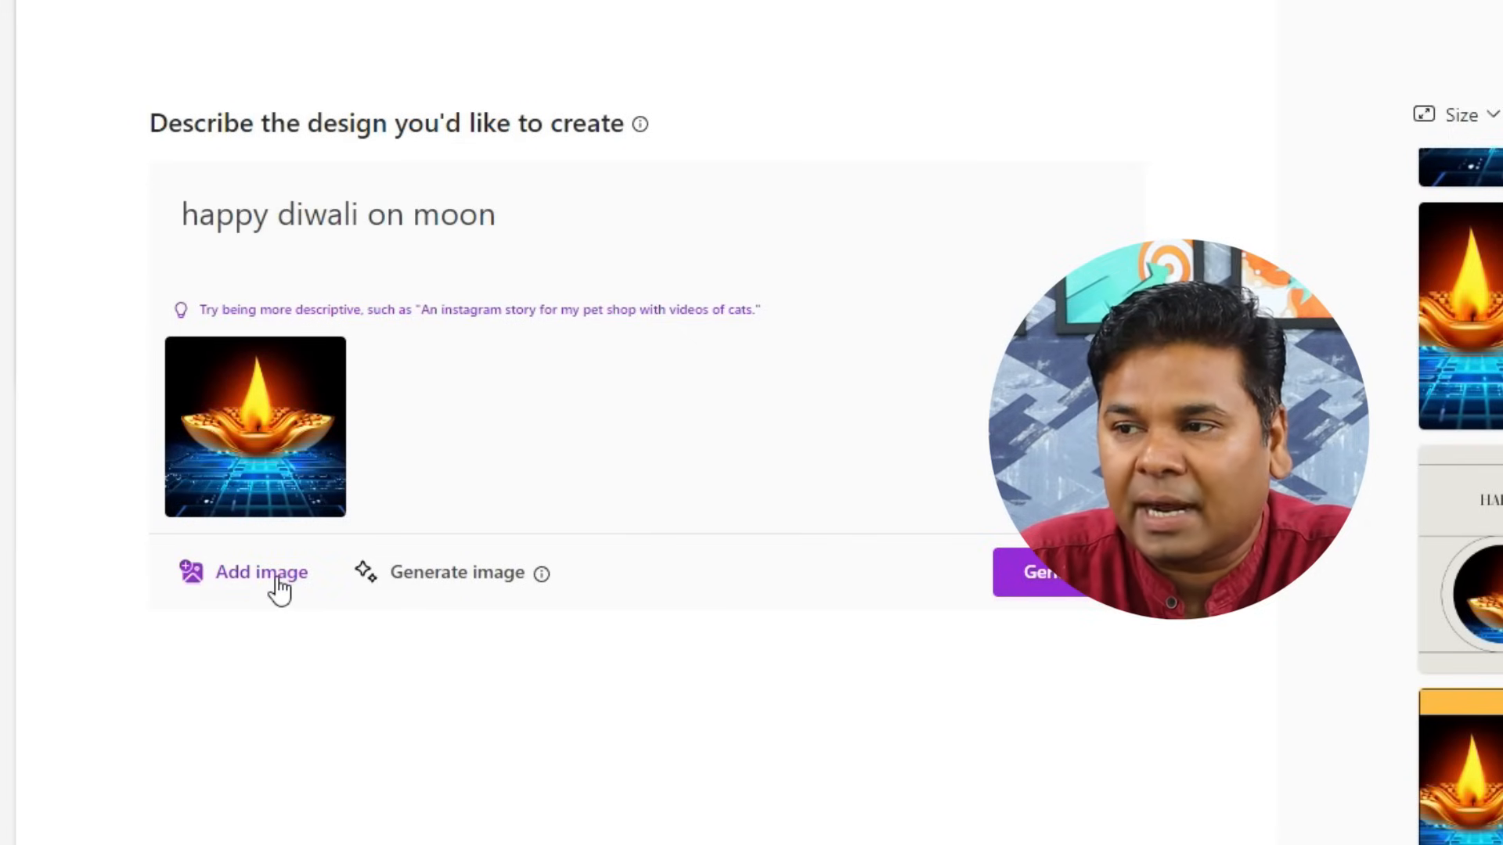
- Add the portrait of the man in a blue checked shirt from this device to the design and browse the resulting layouts
click(280, 591)
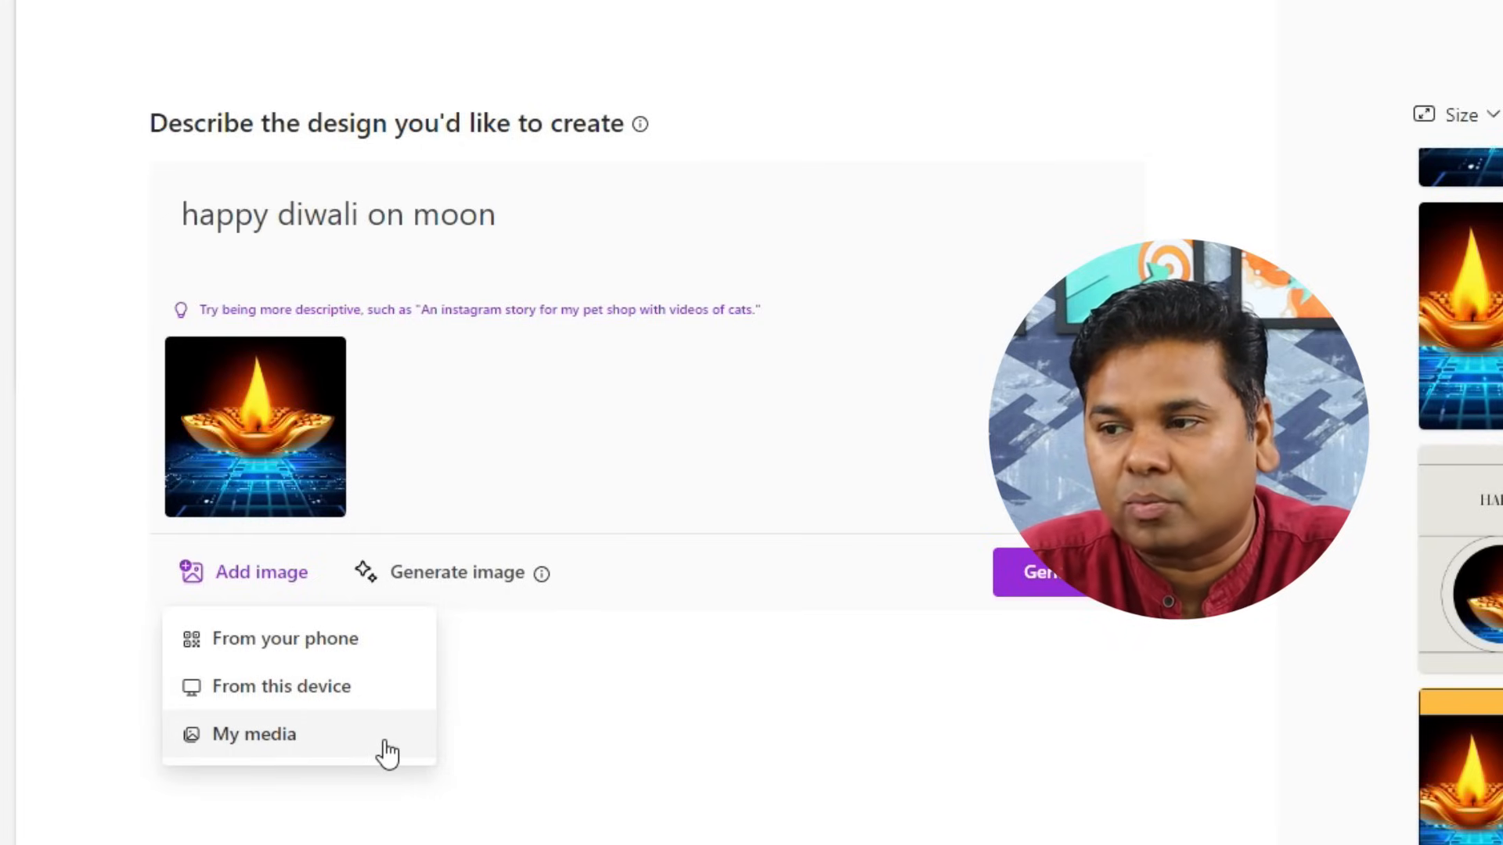
click(363, 692)
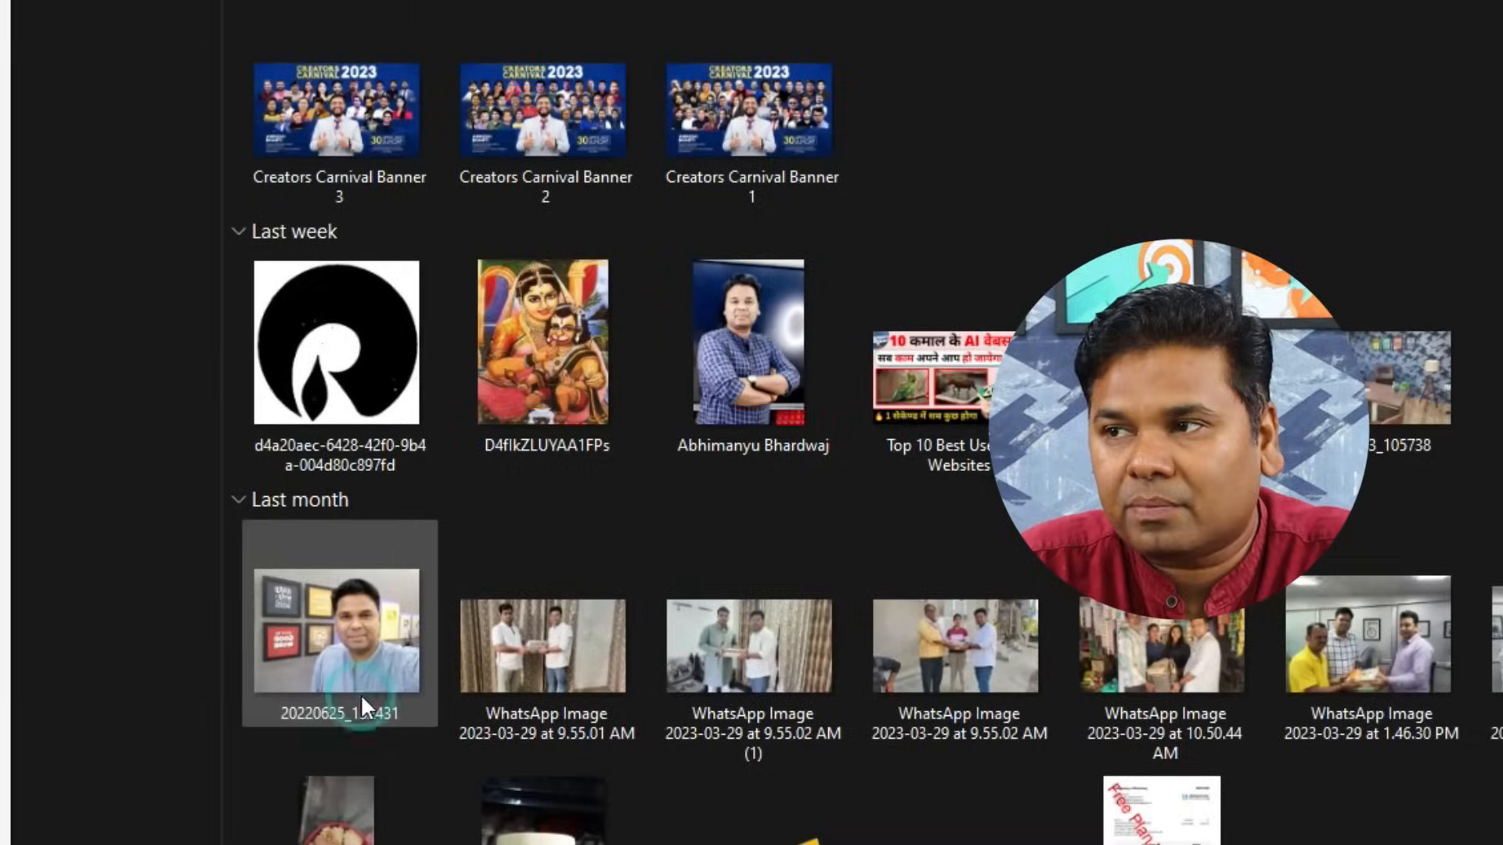
double_click(743, 345)
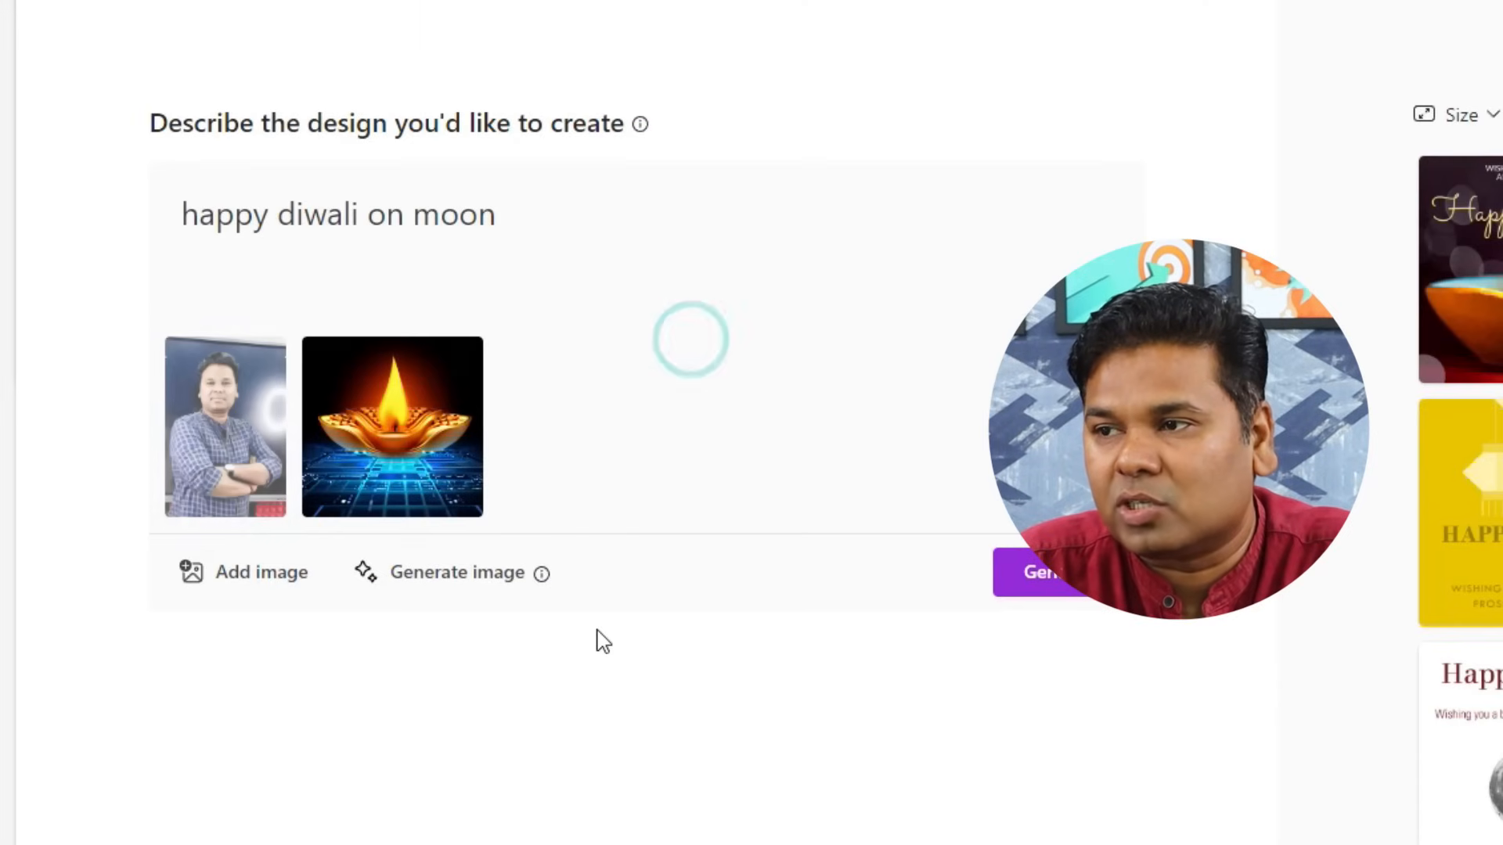
mouse_move(231, 454)
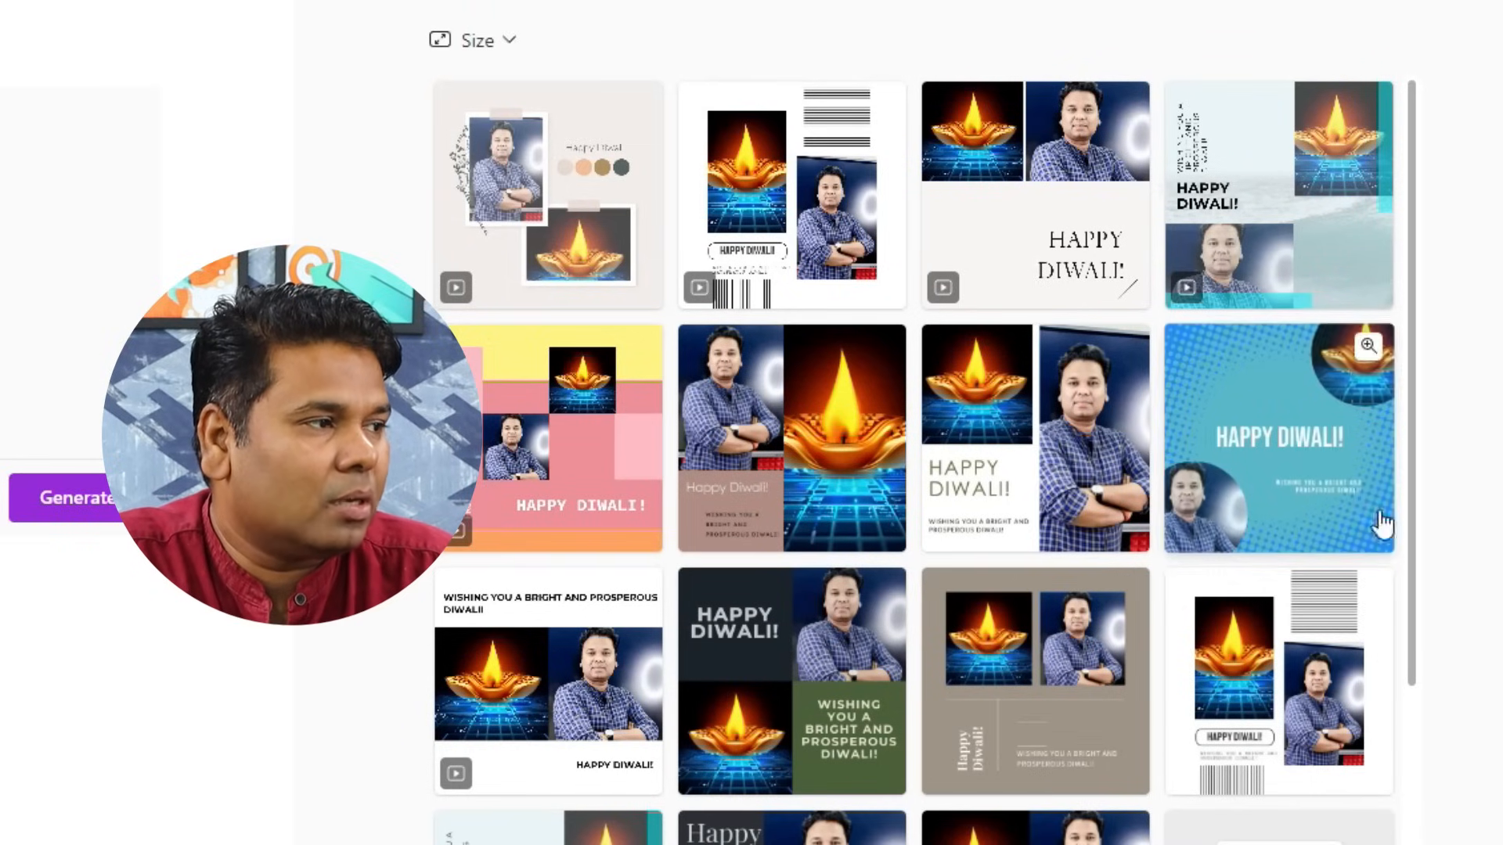
scroll(908, 779, down, 3)
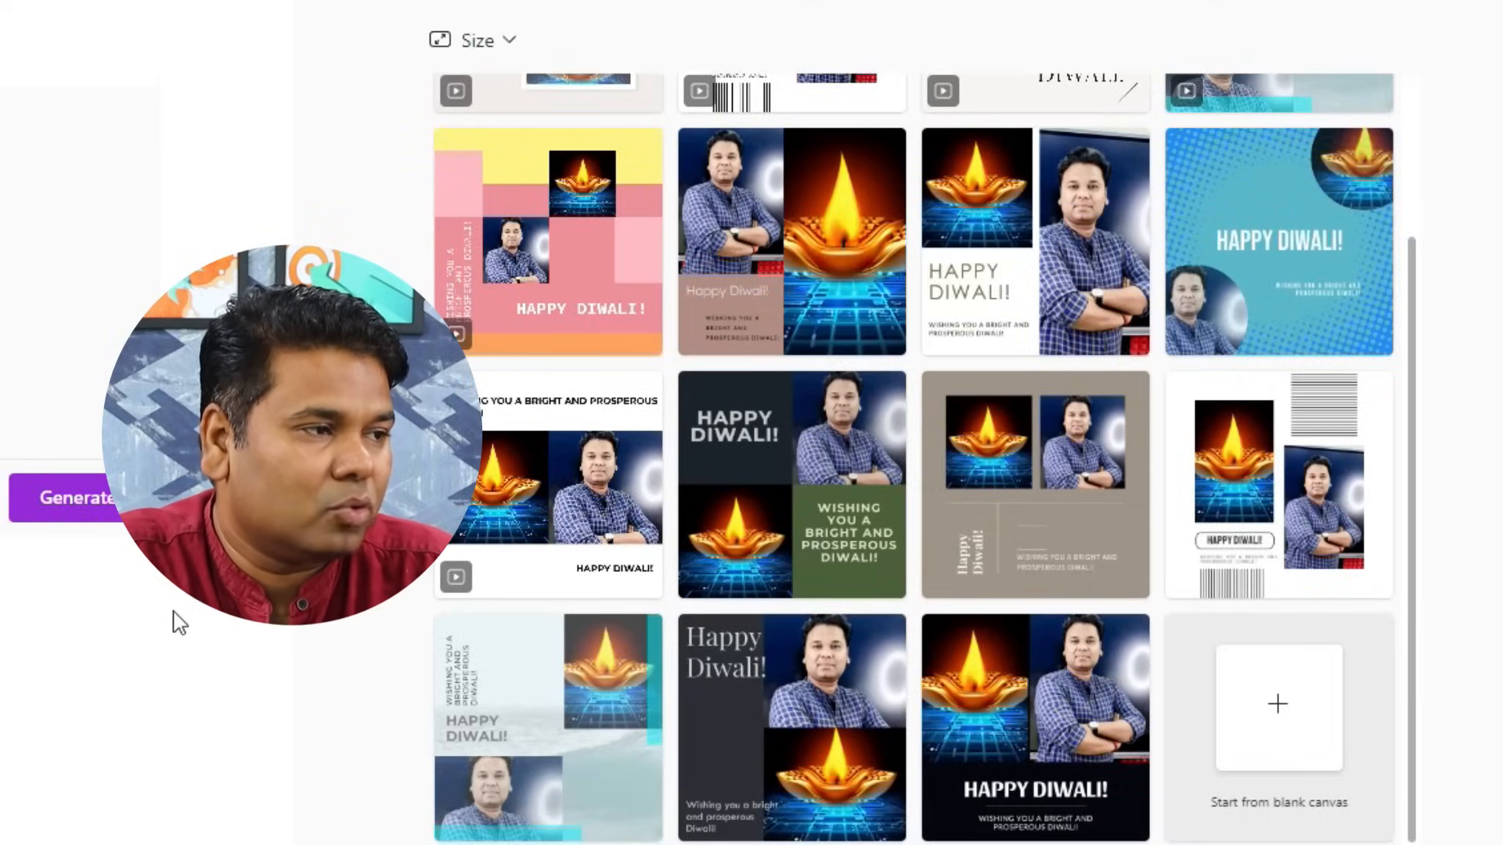
- Preview at full size the white layout with the diya and portrait side by side, and the black "HAPPY DIWALI!" layout
click(641, 403)
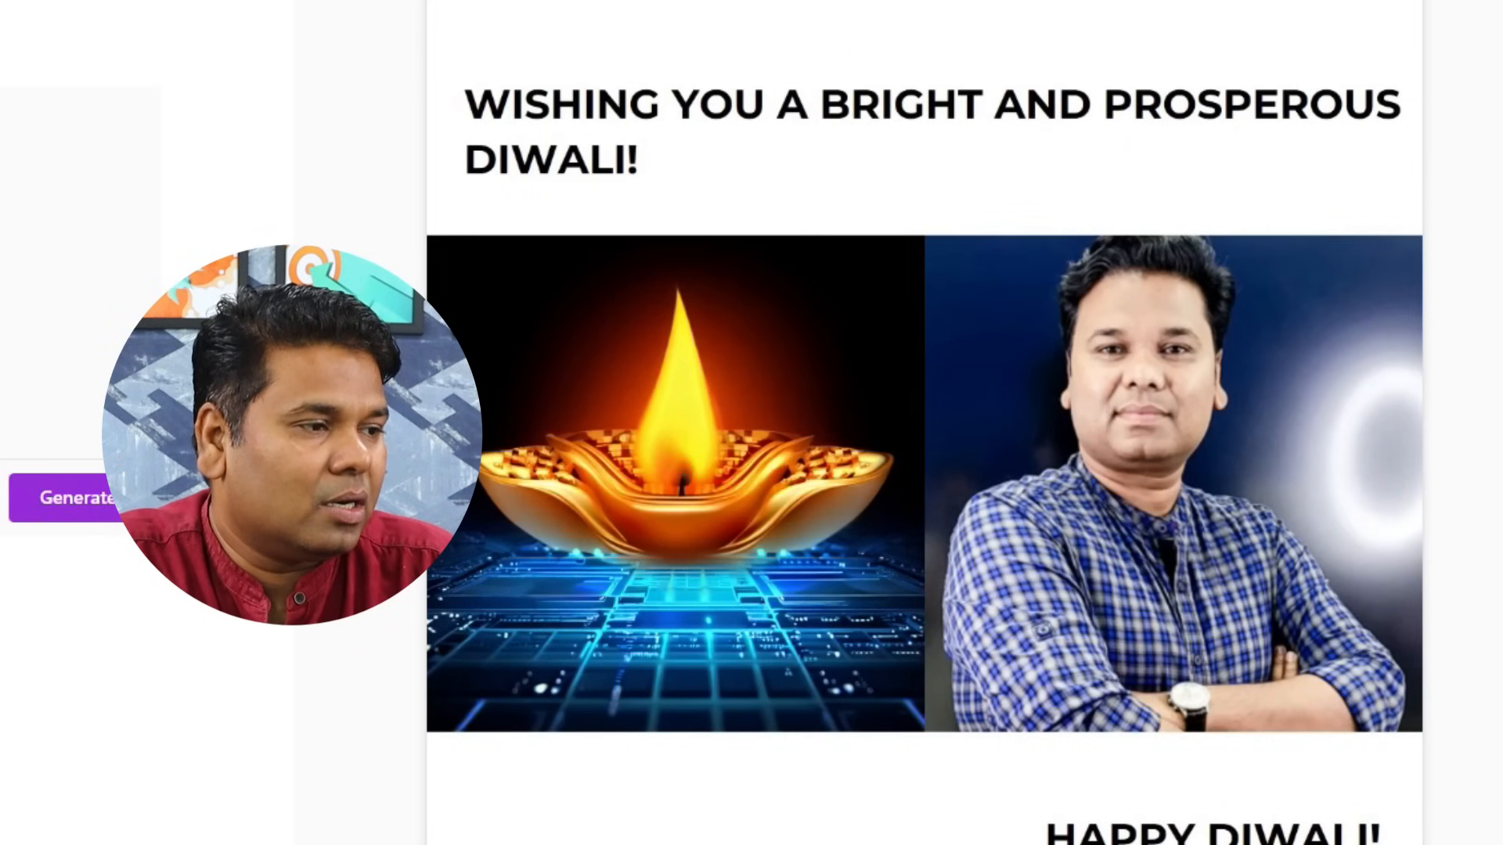
key(Escape)
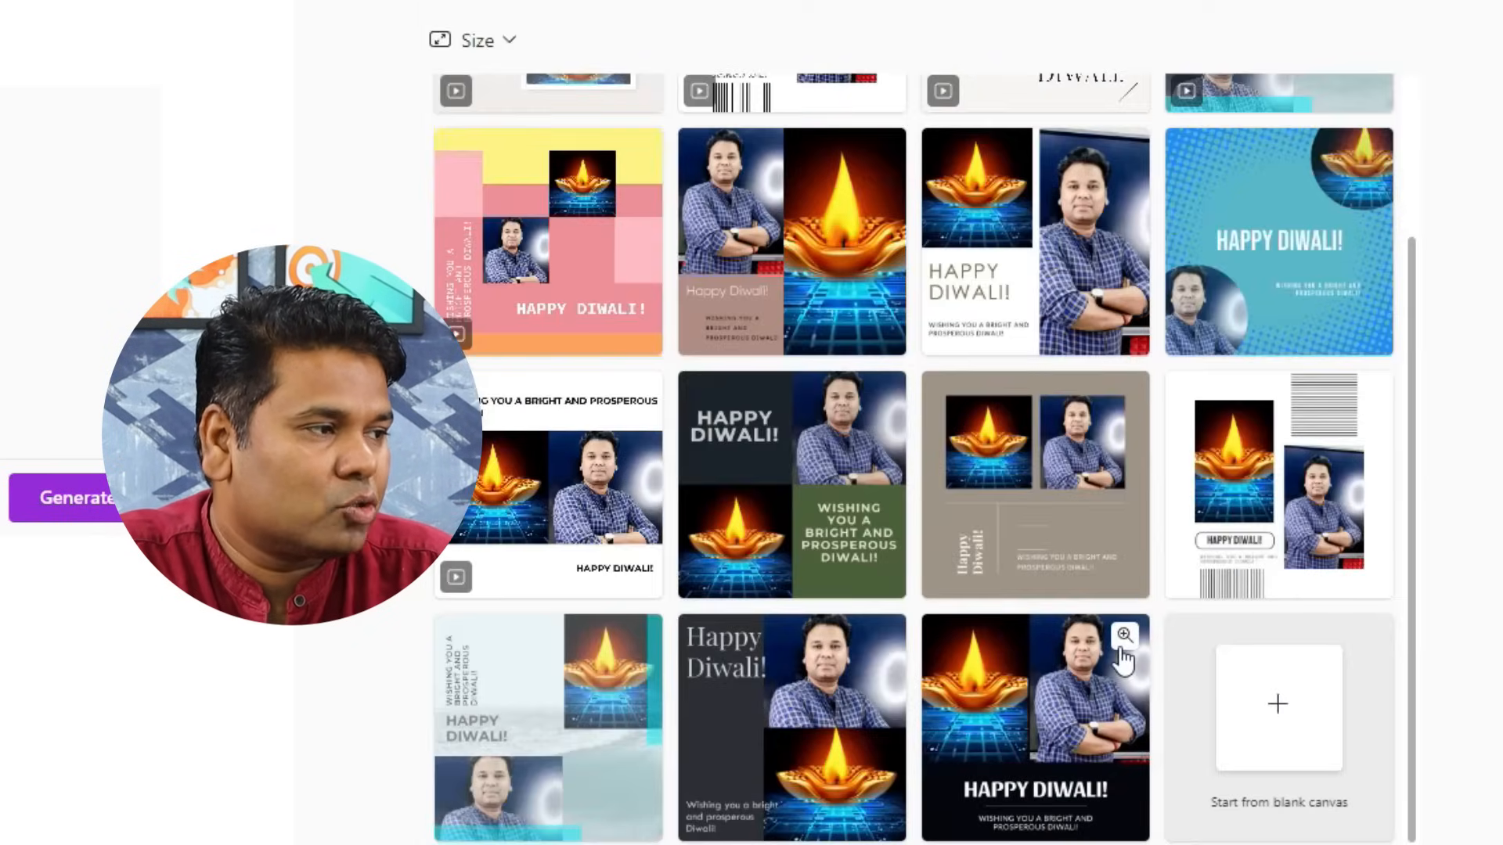
click(1124, 635)
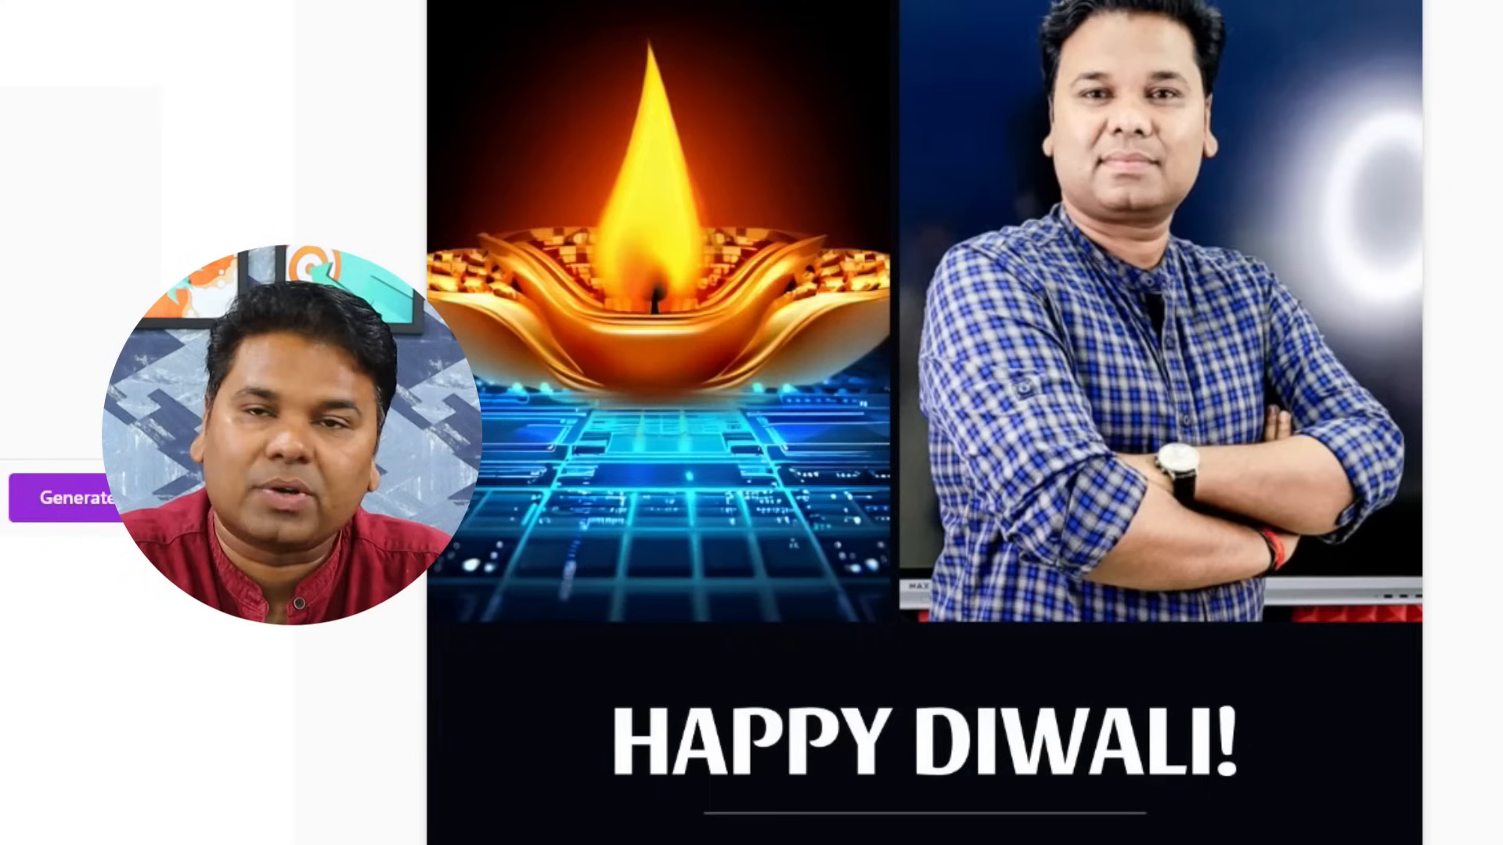
- Start a new blank design at 1080 x 1080px, the size for Instagram posts
click(378, 619)
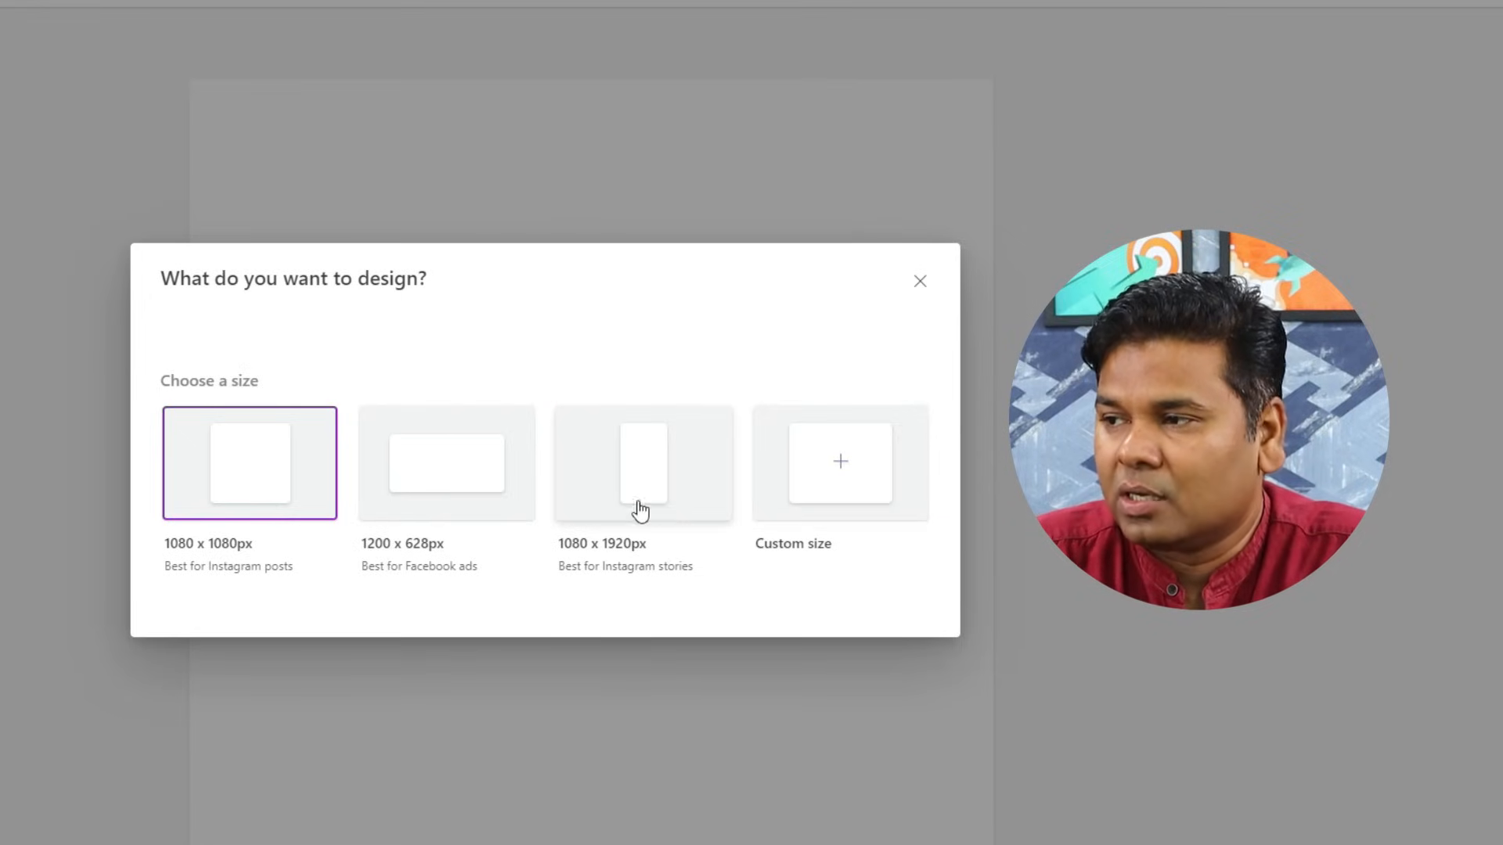
click(302, 485)
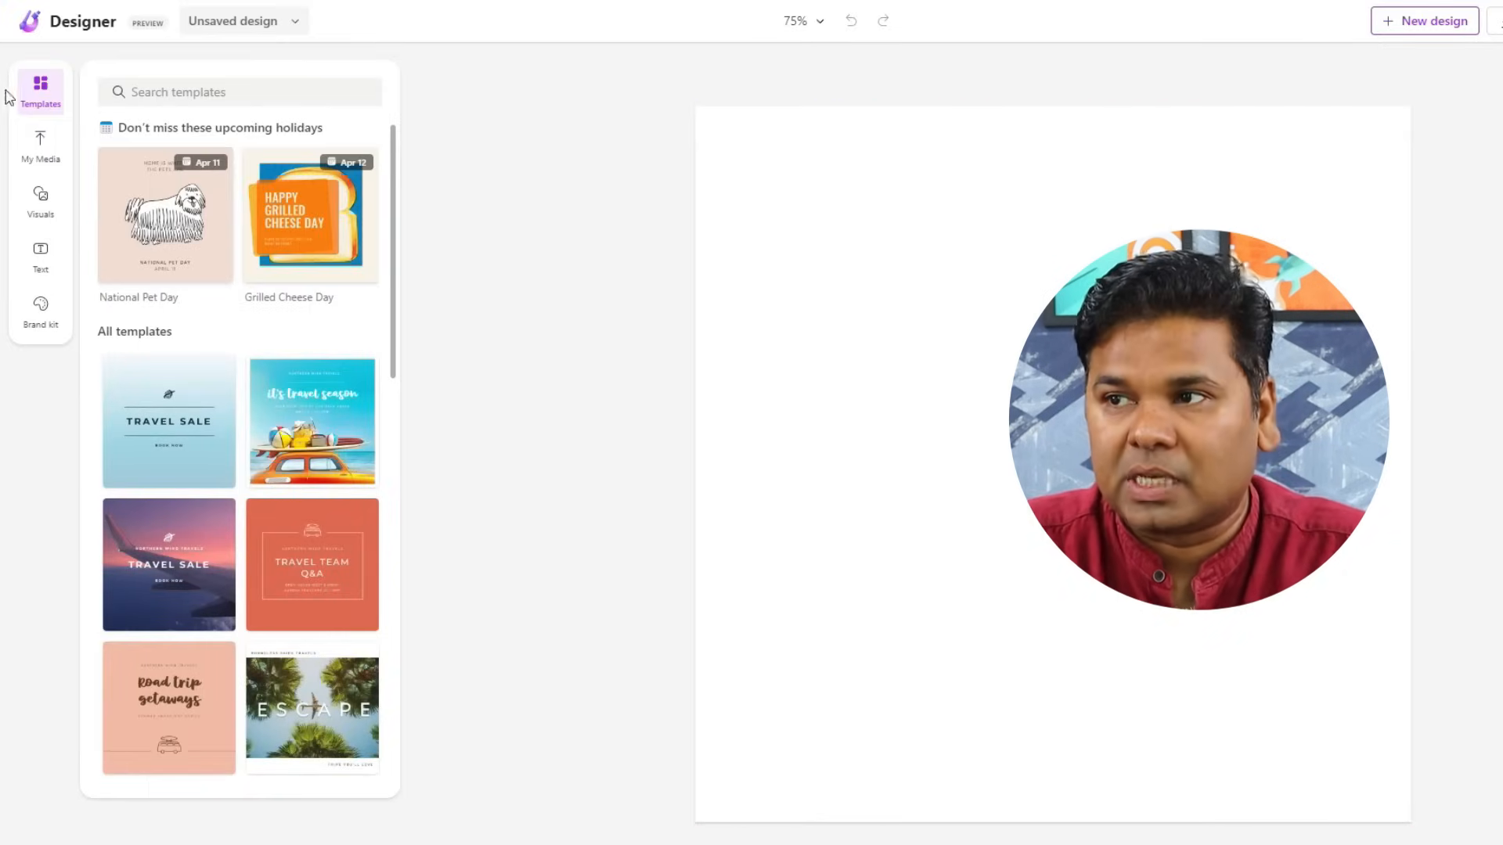
- Browse all the available design templates, from the travel ones through the sale, Ramadan and open house ones, and return to the beginning
scroll(239, 260, down, 15)
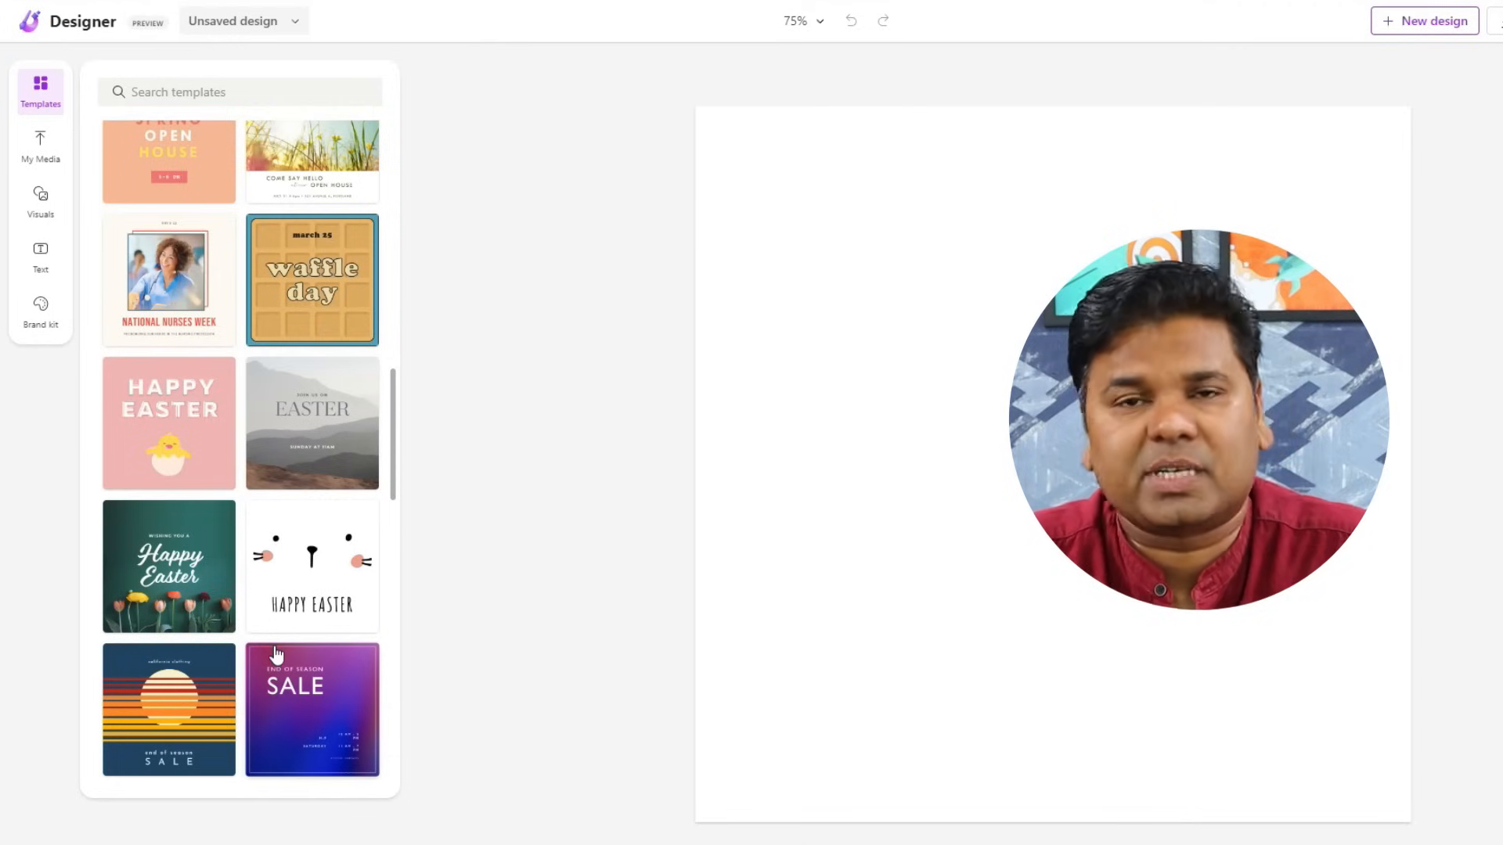
scroll(282, 642, down, 12)
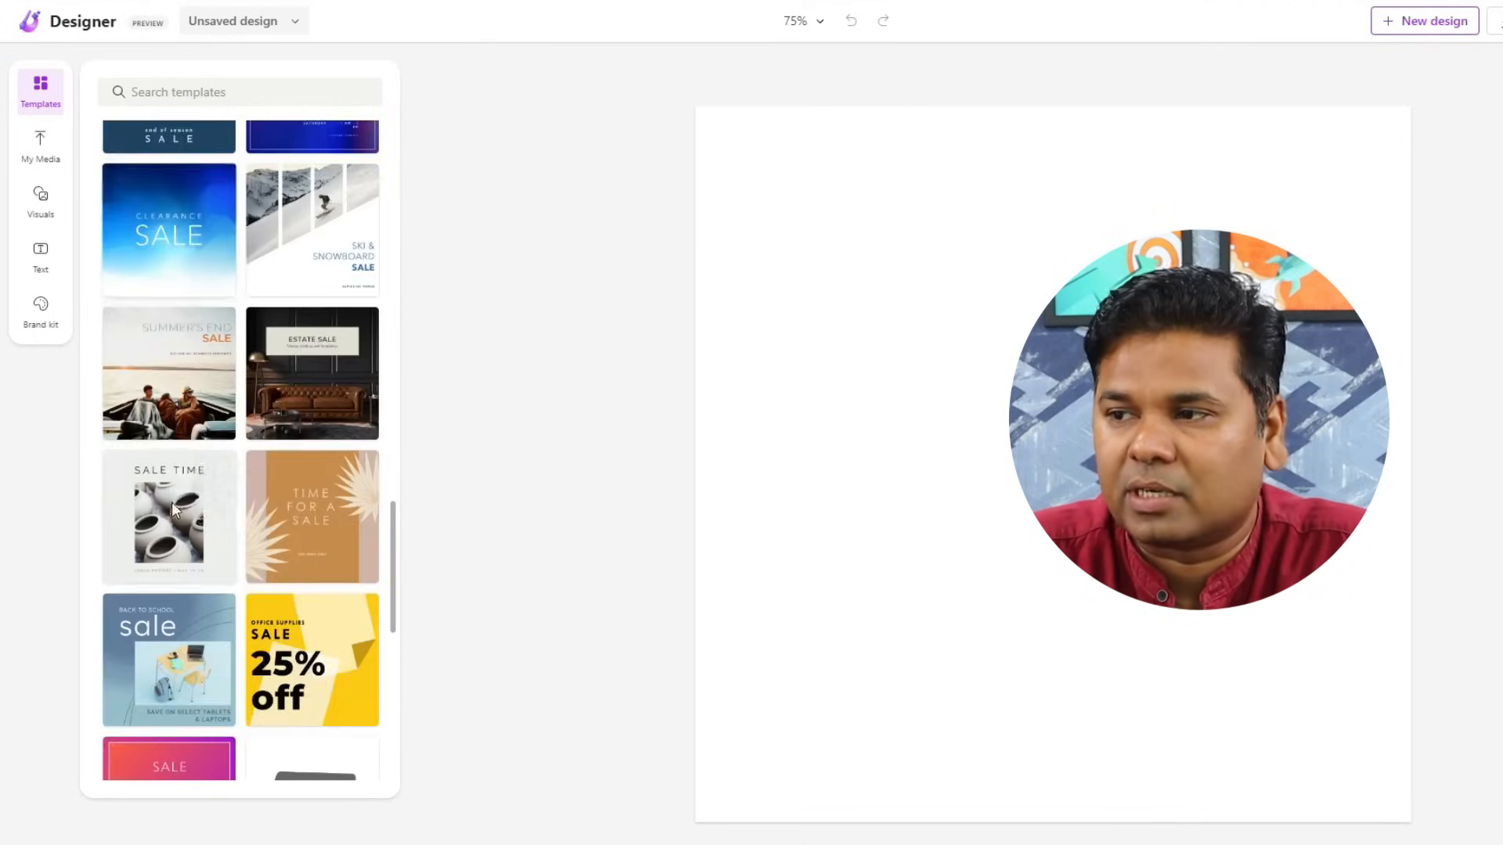
scroll(274, 618, down, 10)
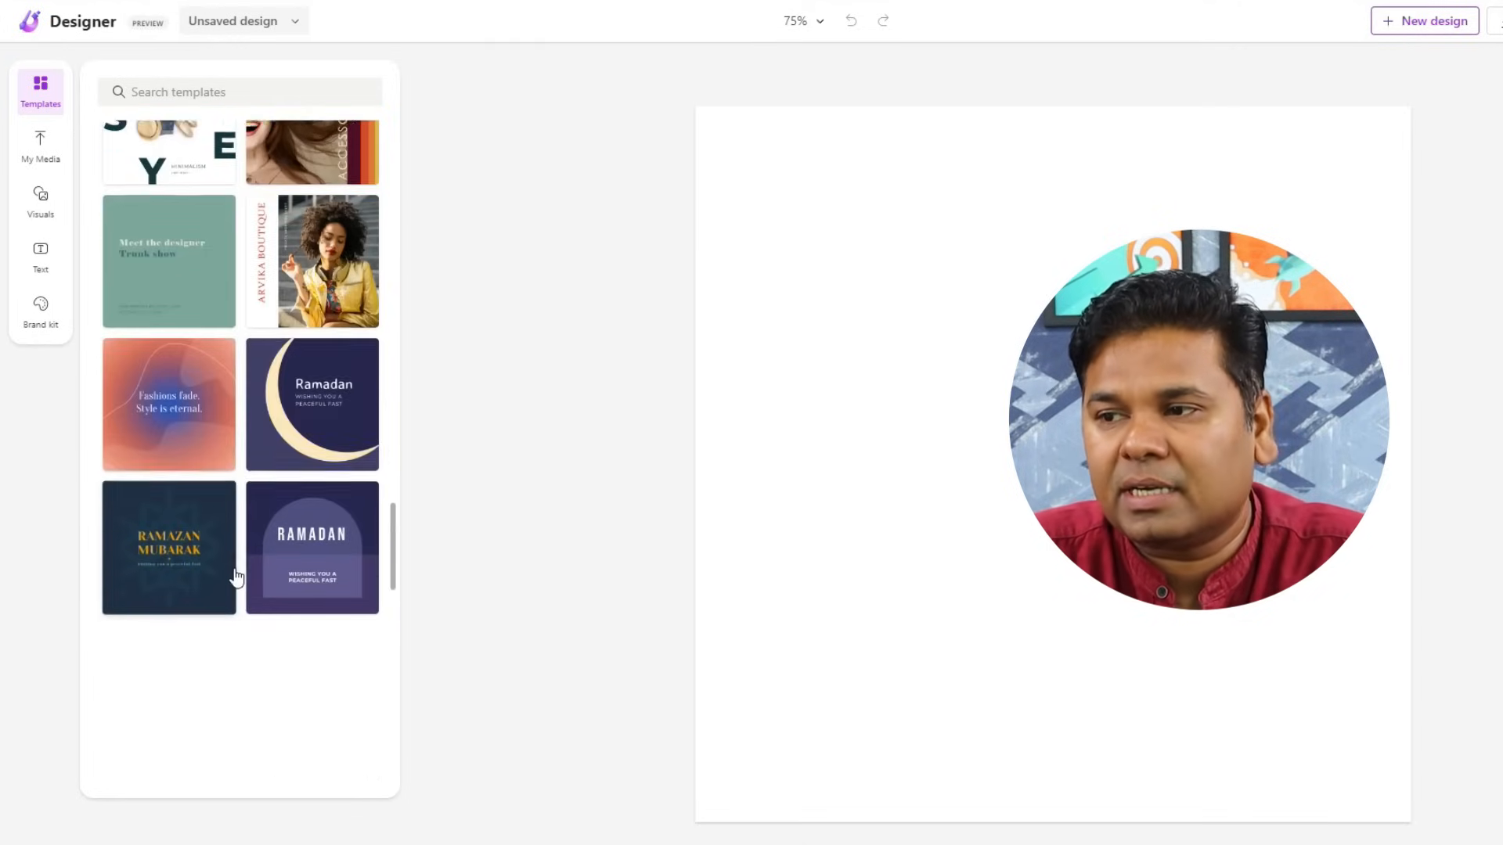
scroll(256, 619, down, 12)
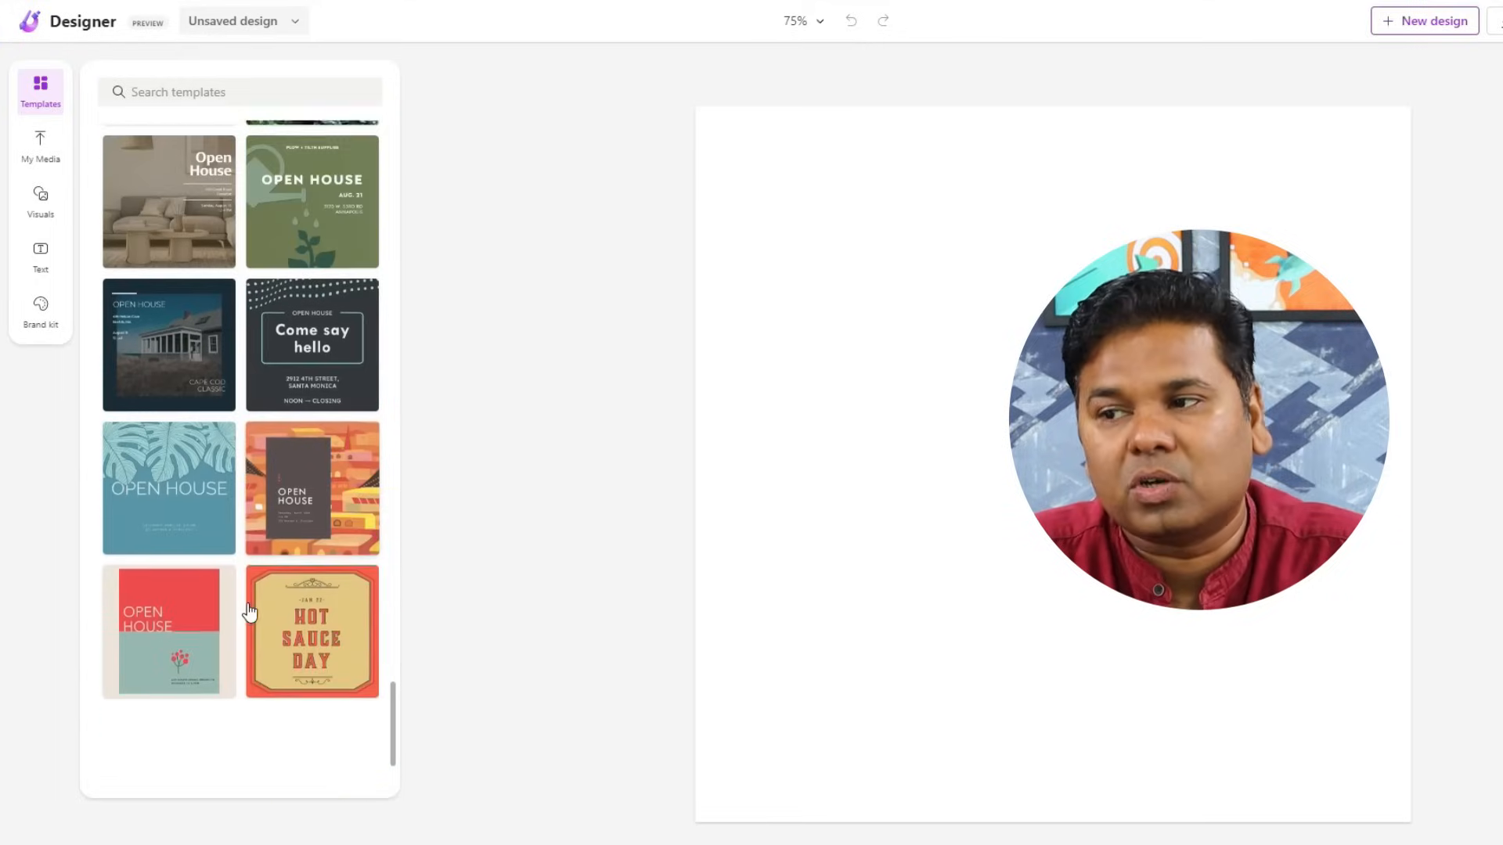
scroll(249, 613, up, 12)
scroll(249, 613, up, 20)
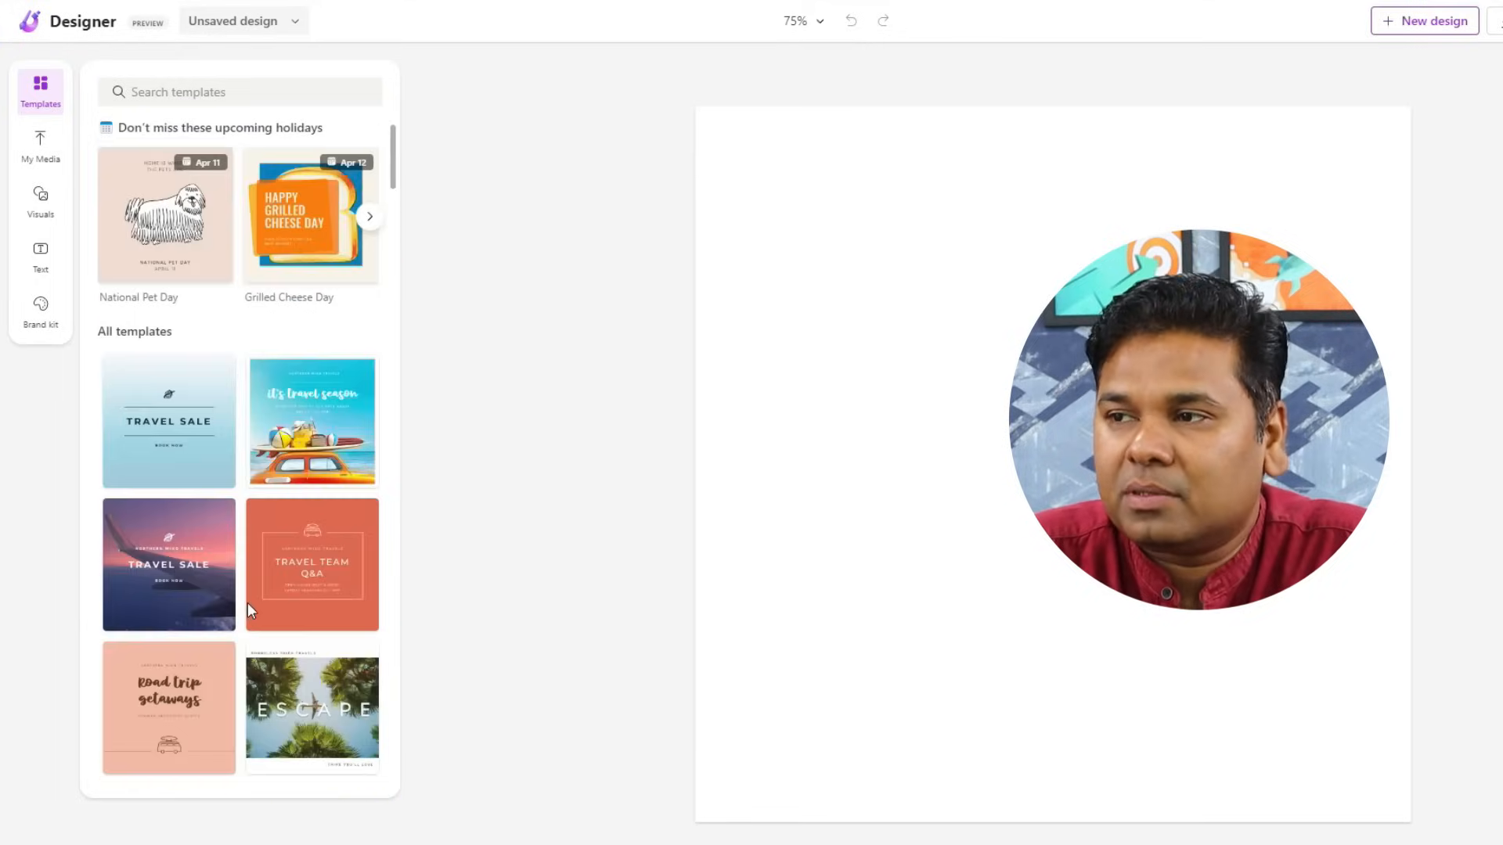
scroll(302, 481, down, 3)
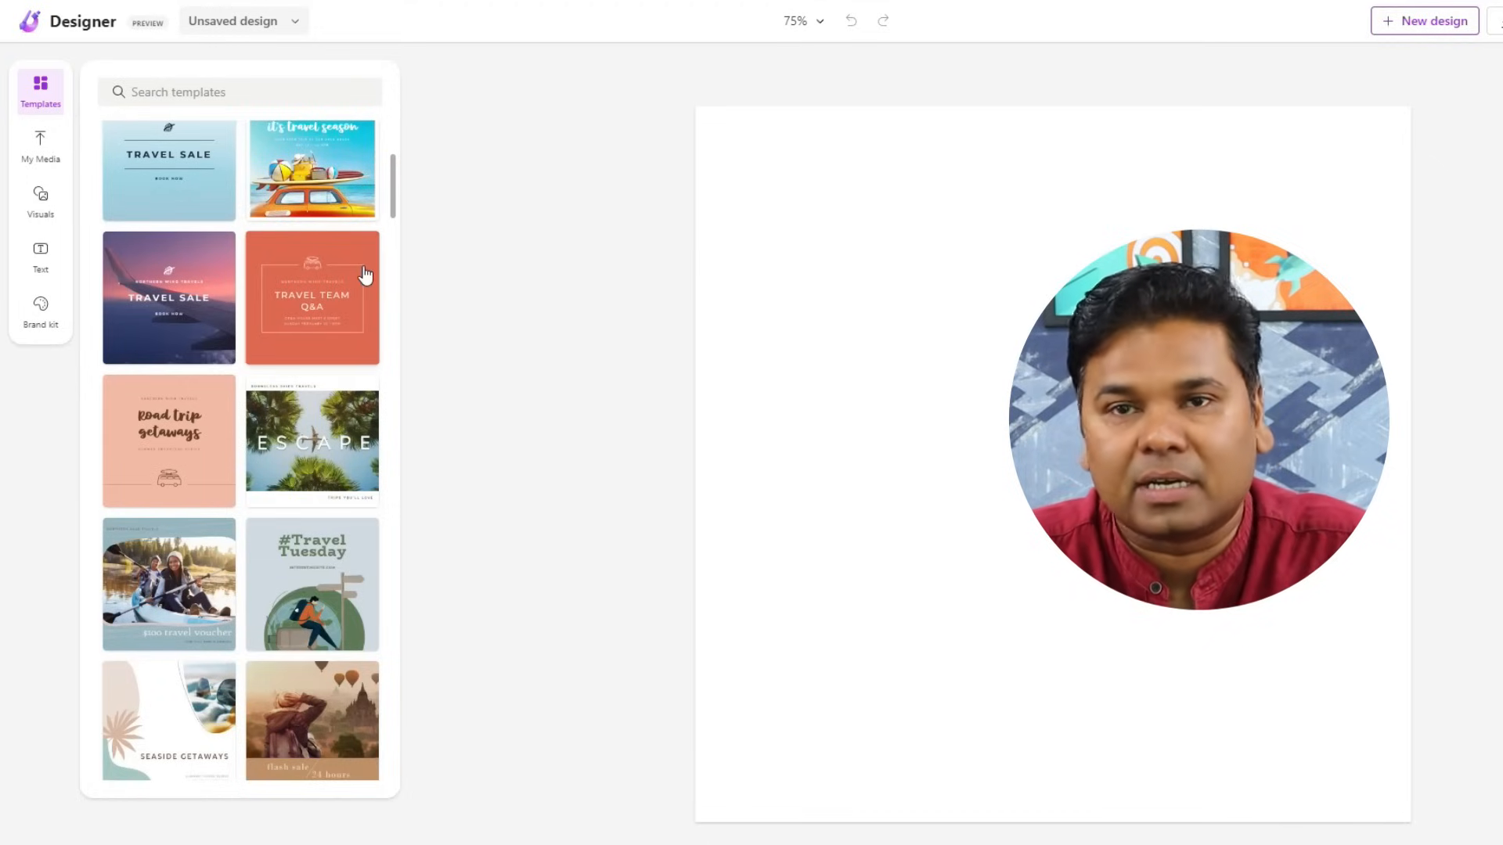
scroll(357, 290, up, 3)
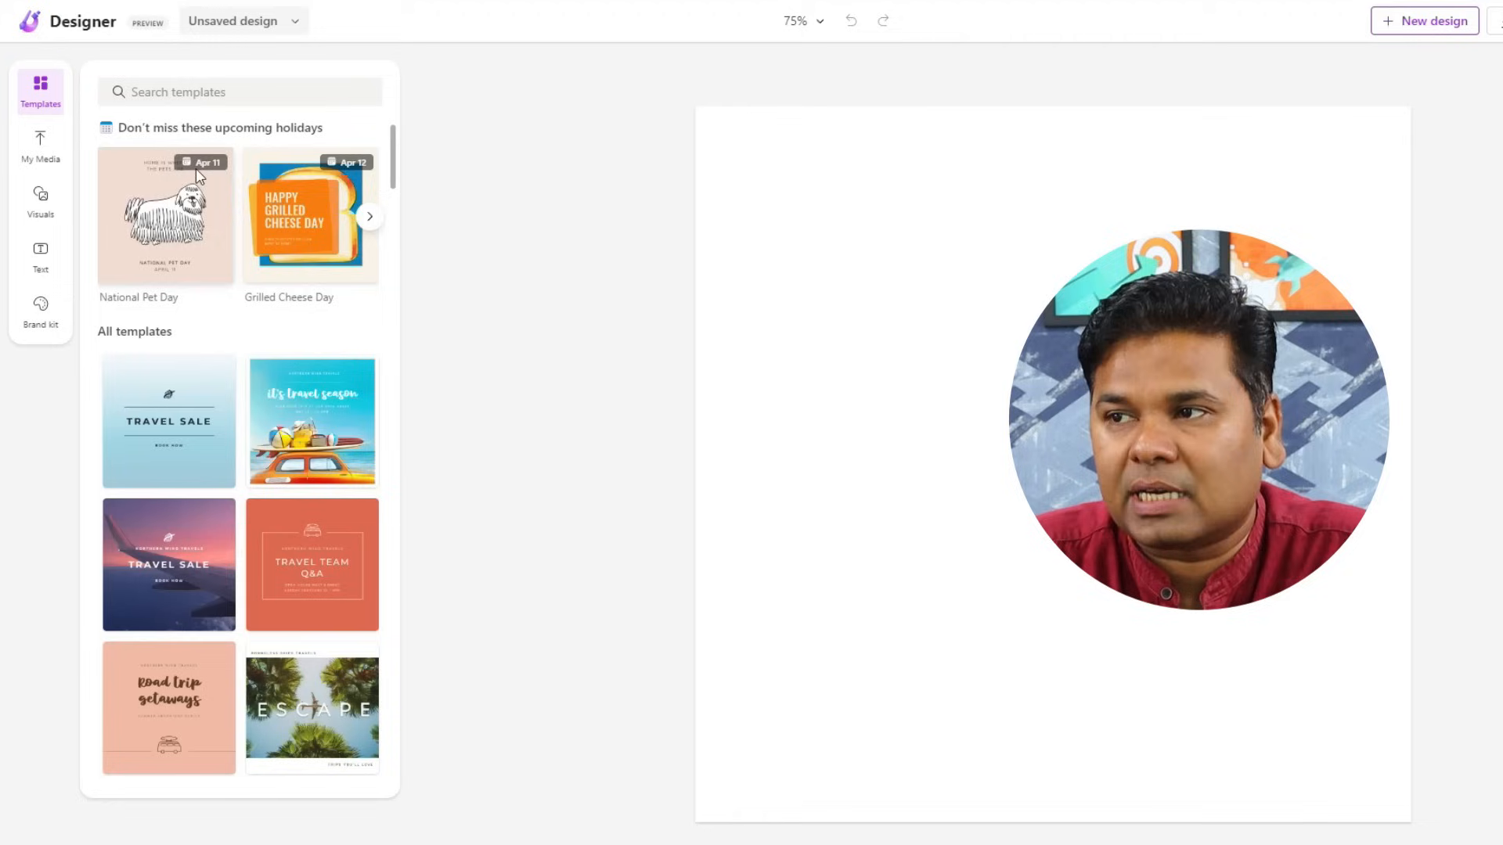
- Replace the blank design with the Earth Day template from the upcoming holidays and look through its suggested design ideas
click(369, 217)
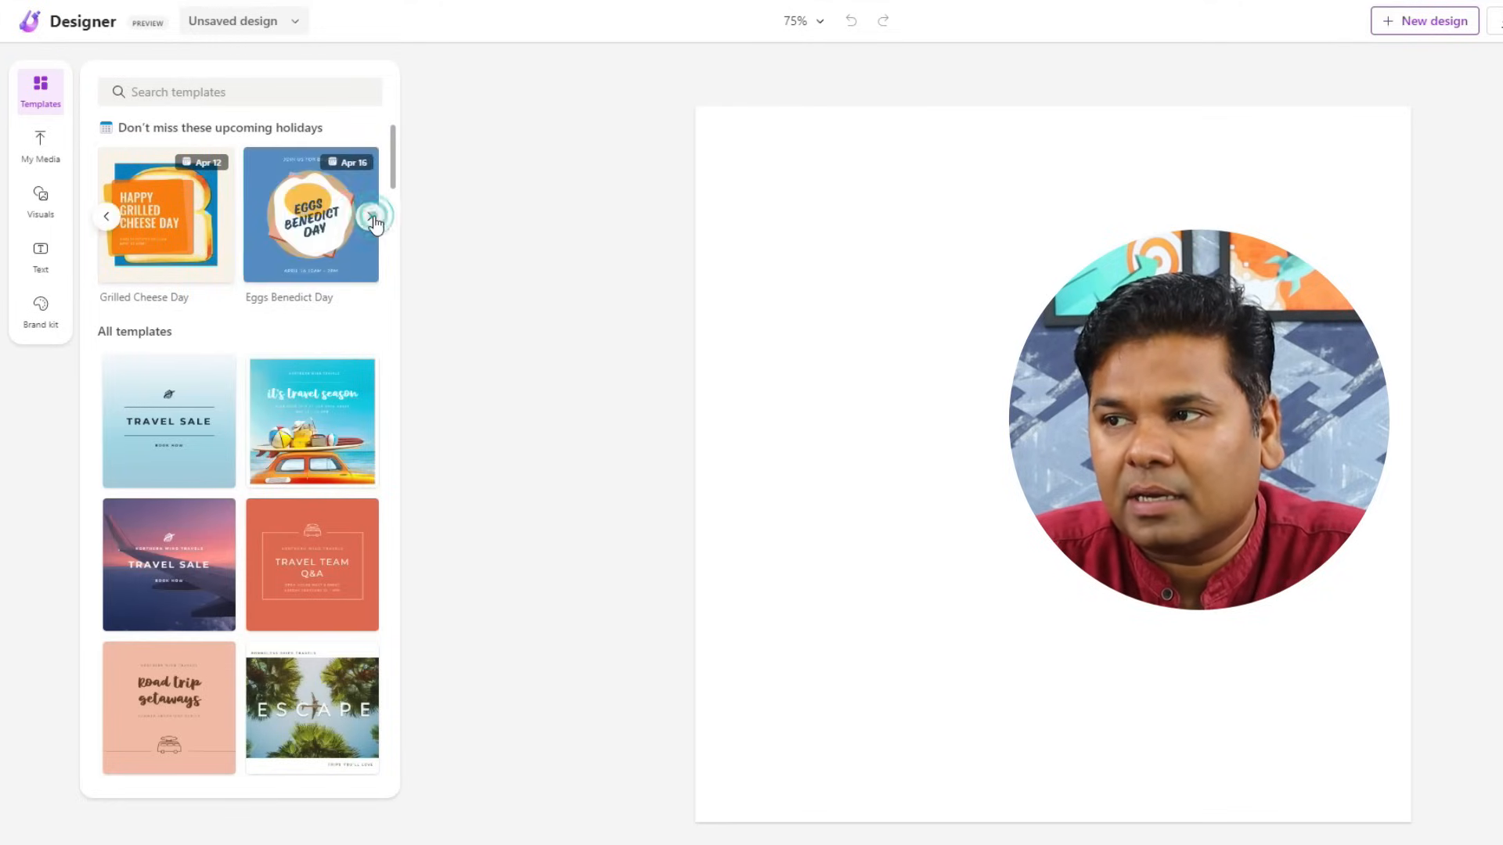
click(367, 222)
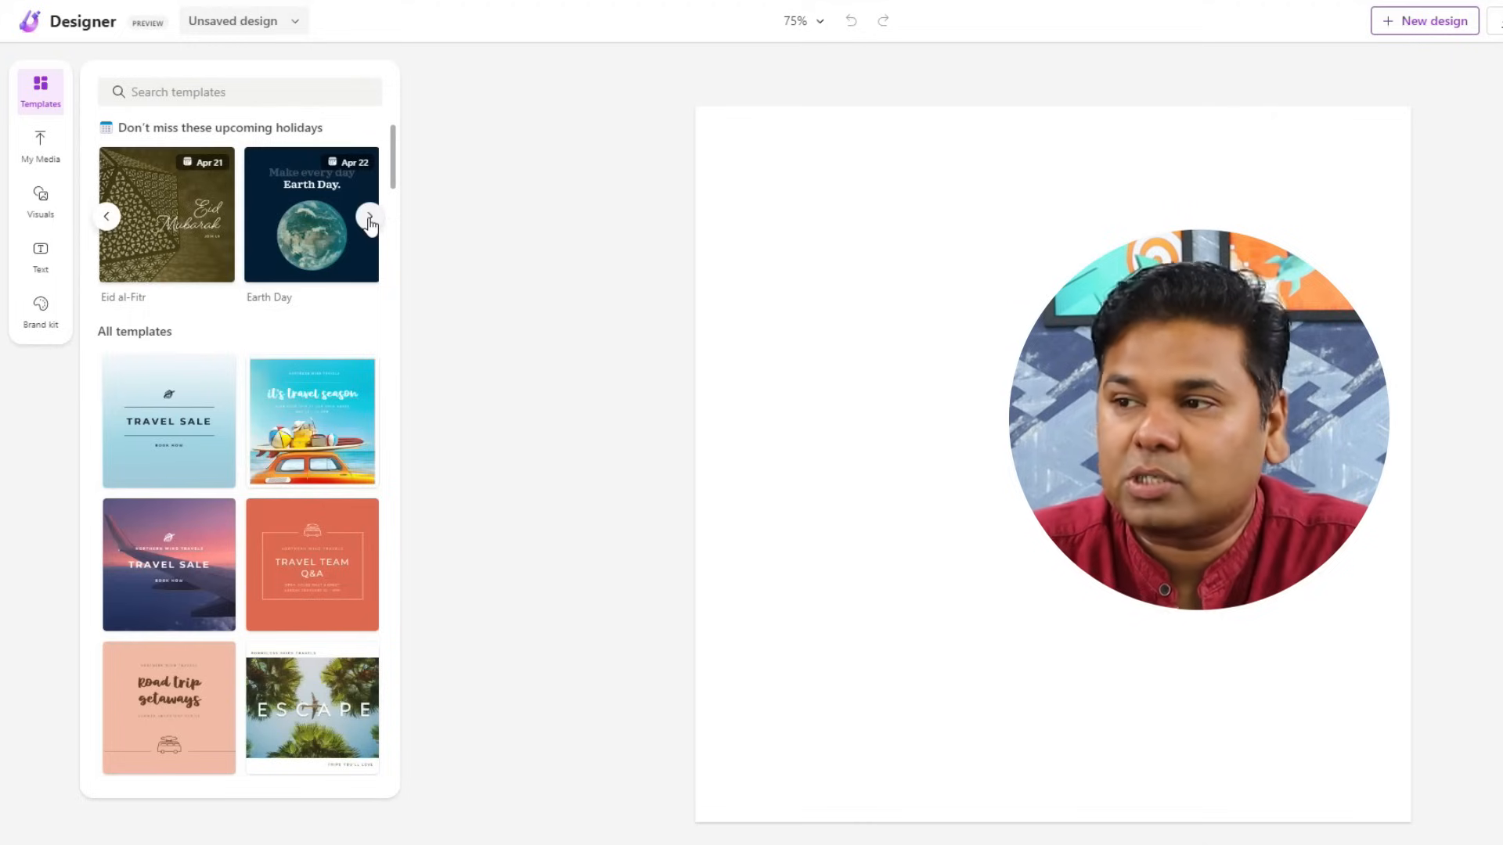
click(369, 221)
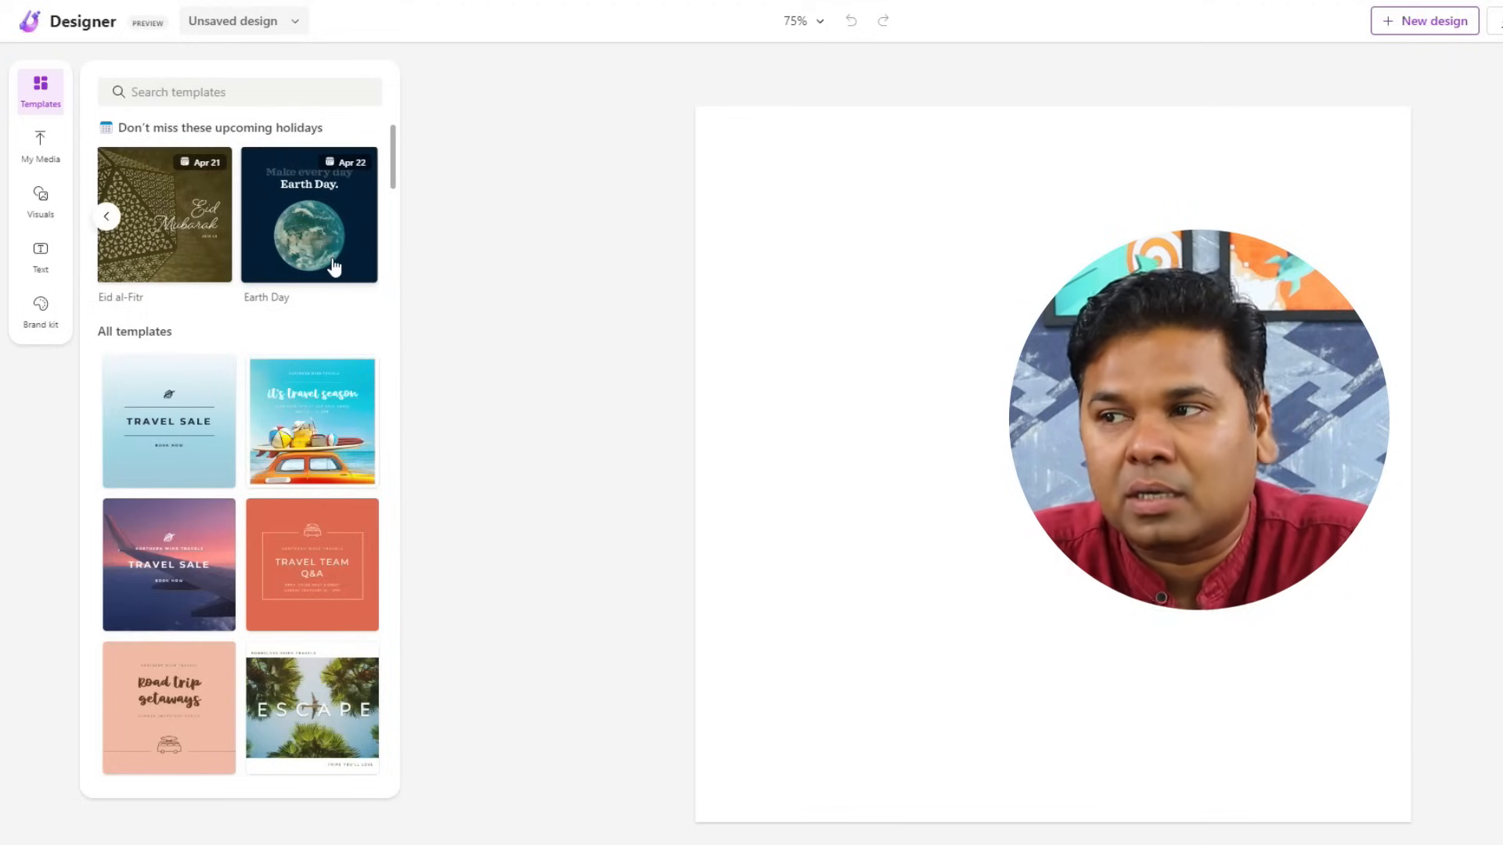
click(334, 268)
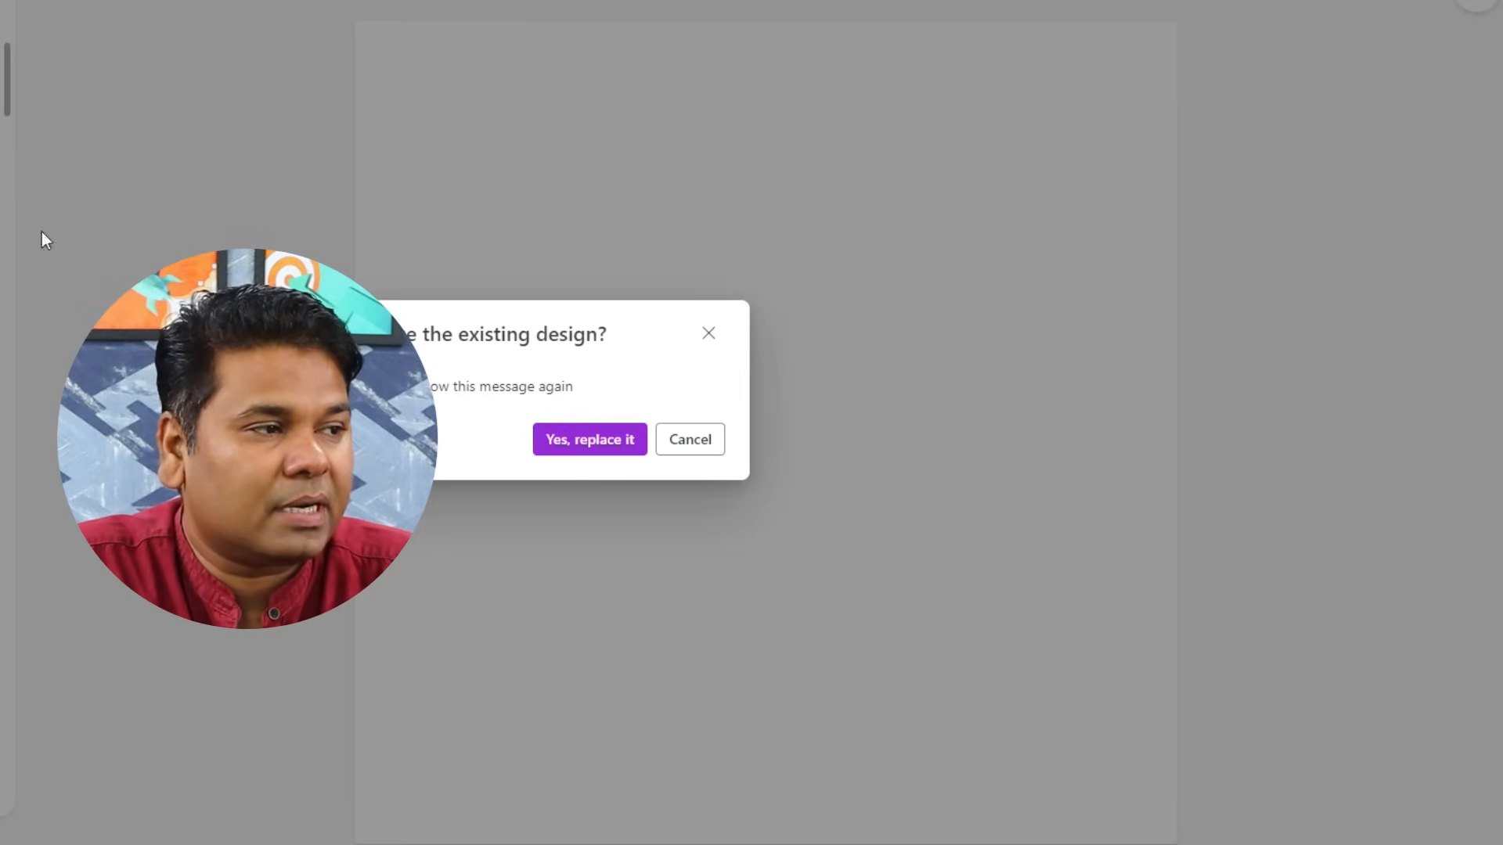
click(578, 442)
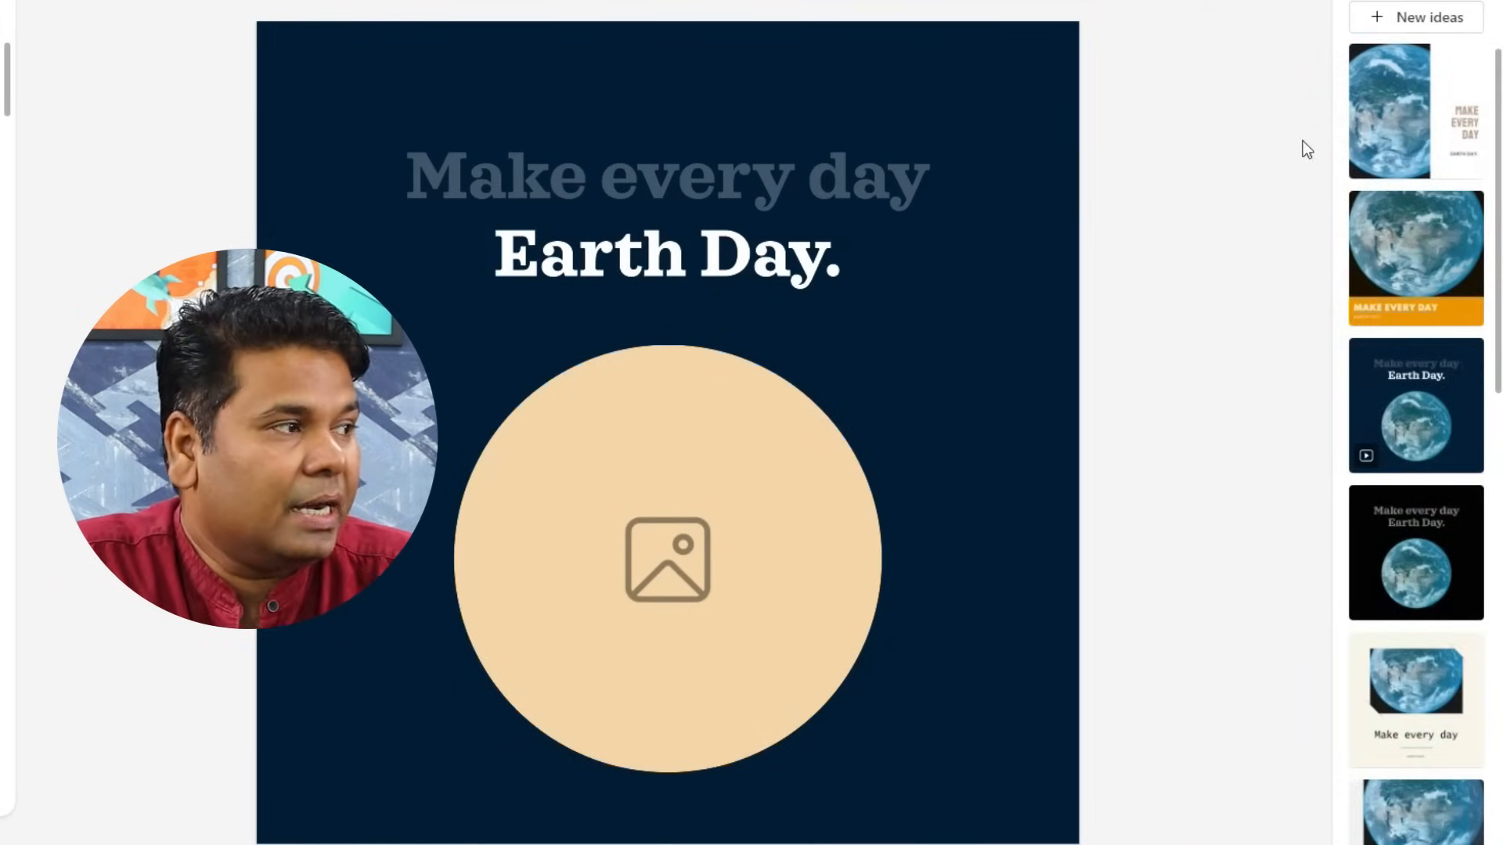
scroll(1366, 281, down, 4)
scroll(1365, 282, down, 8)
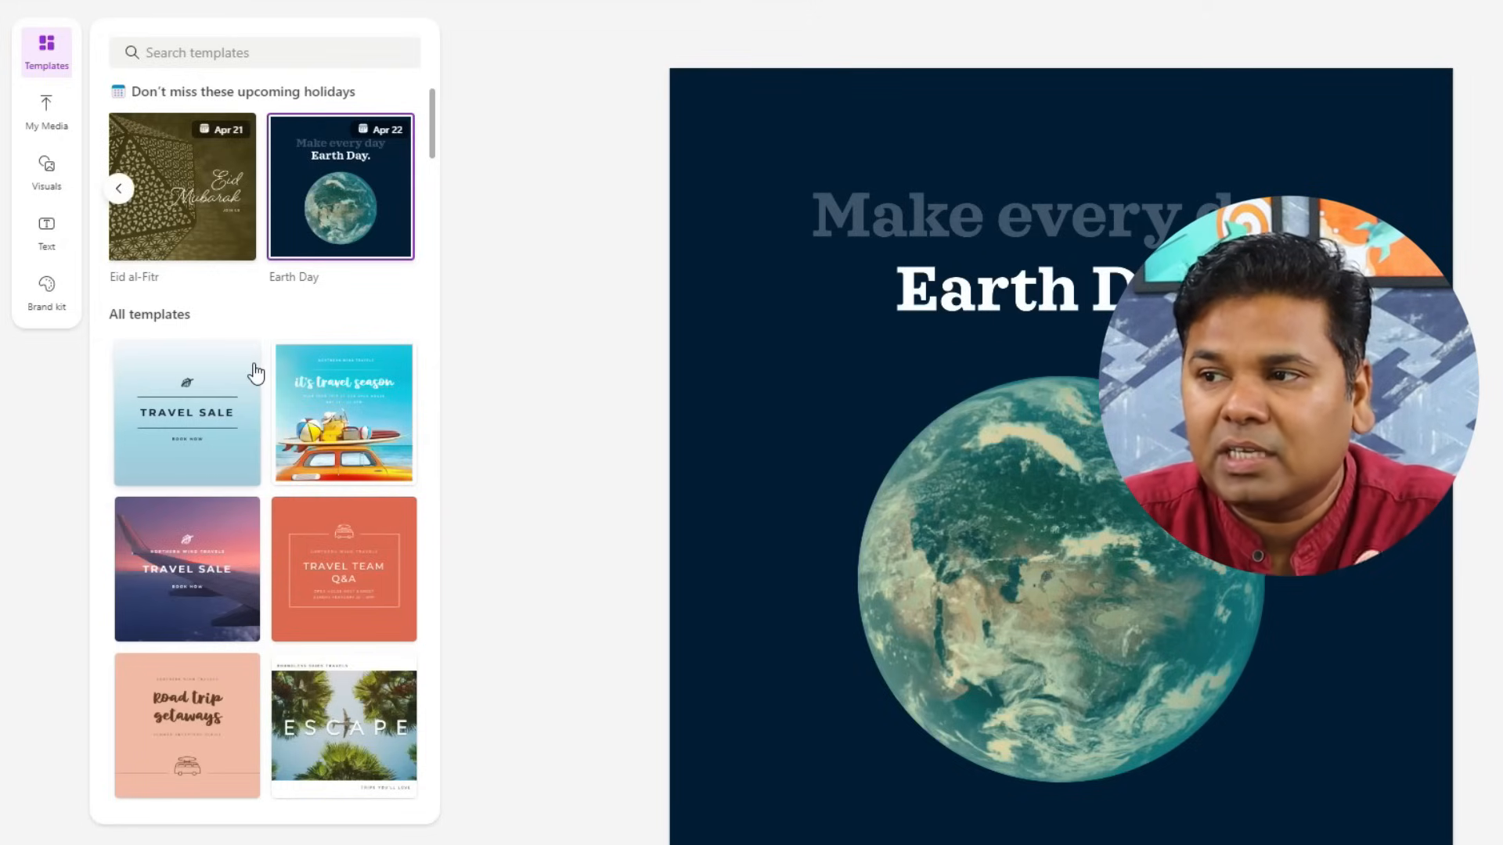
- Replace the Earth Day design with the "it's travel season" template showing the orange car on the beach
scroll(255, 374, down, 5)
scroll(256, 374, up, 5)
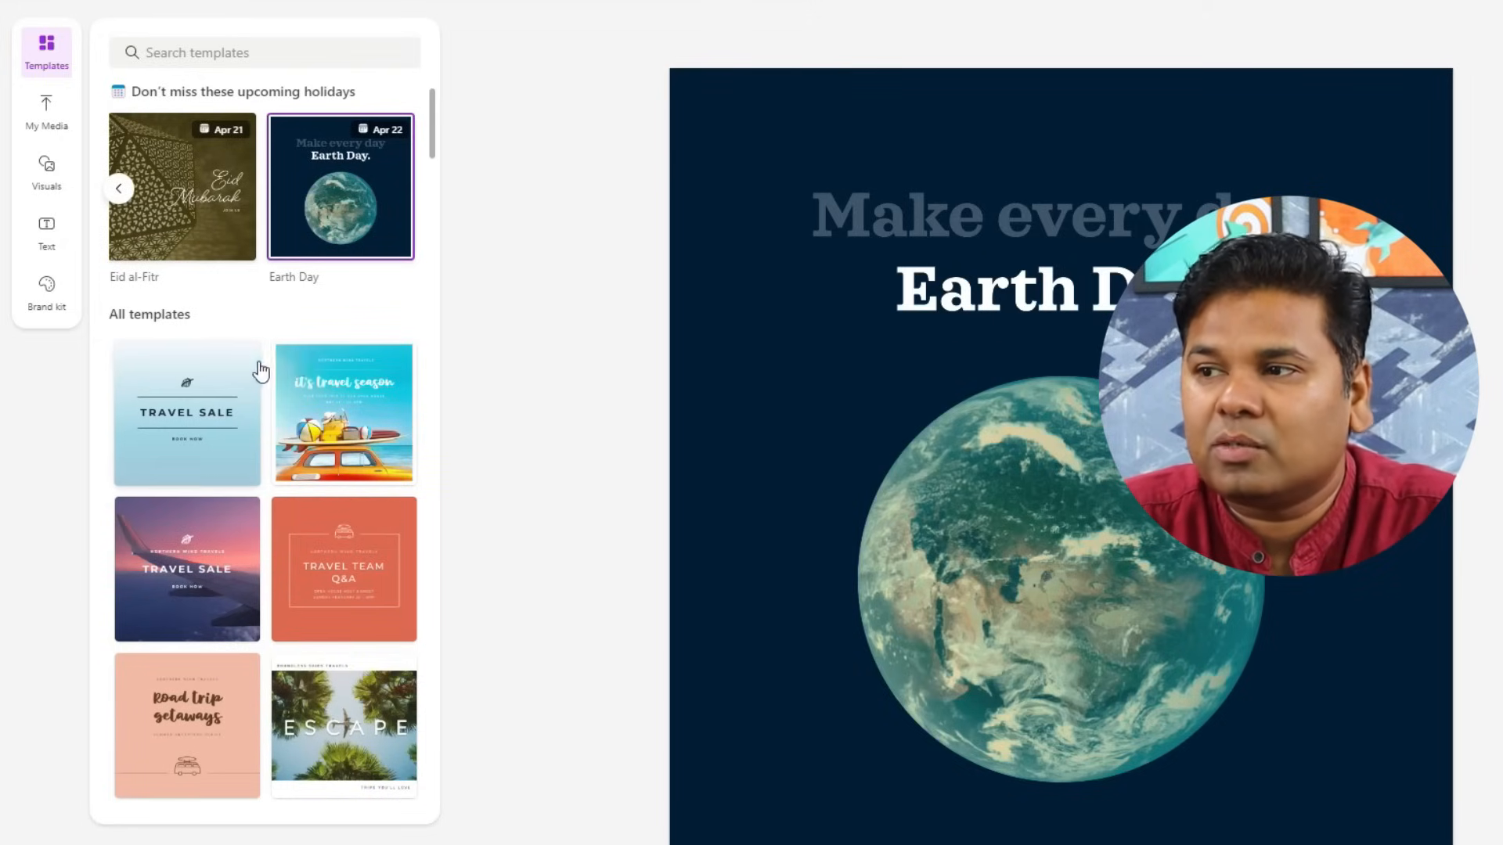
click(350, 423)
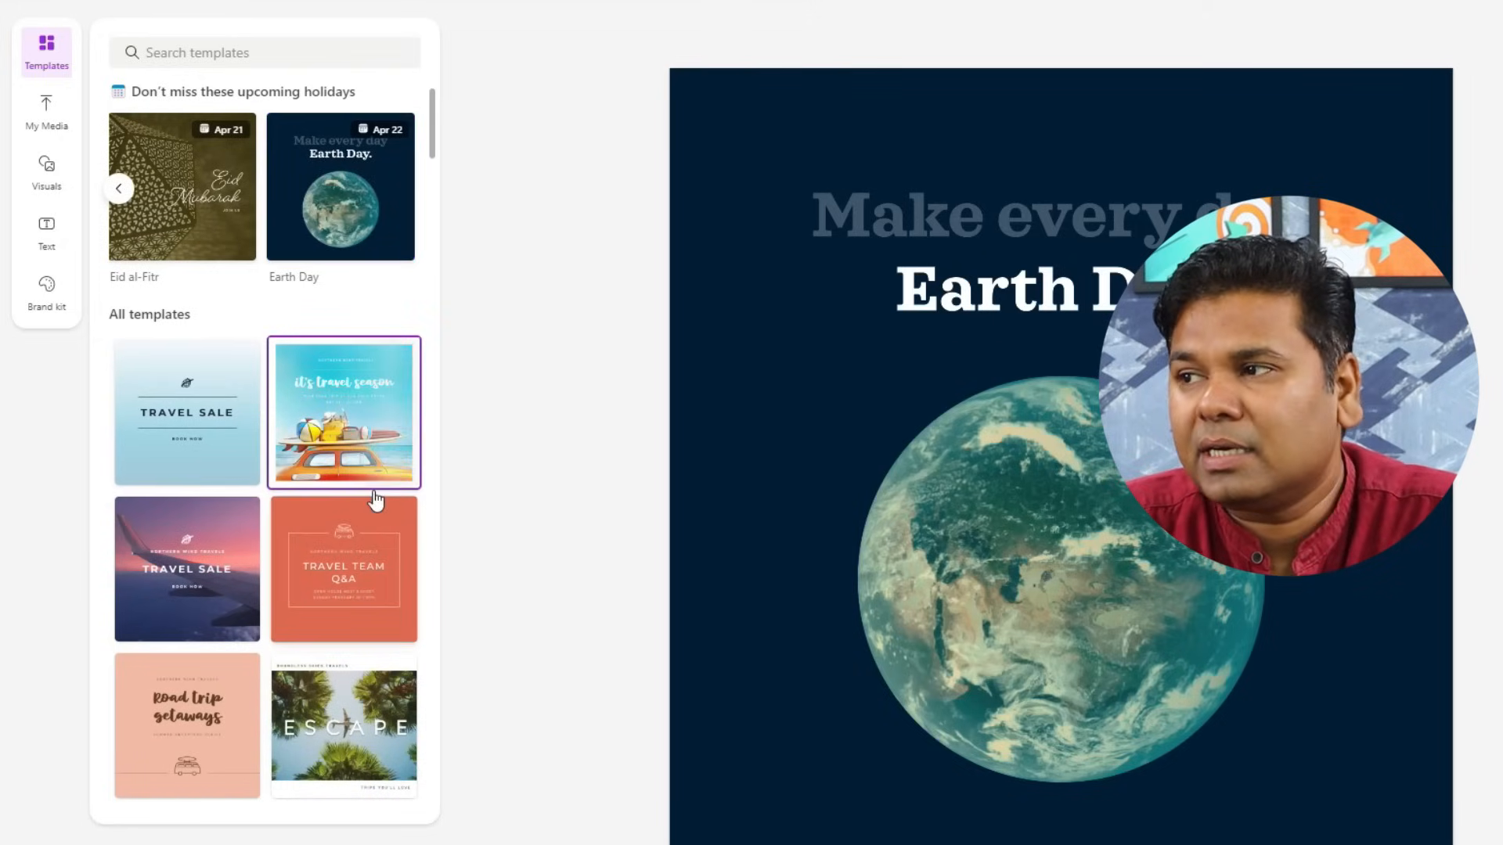
click(395, 480)
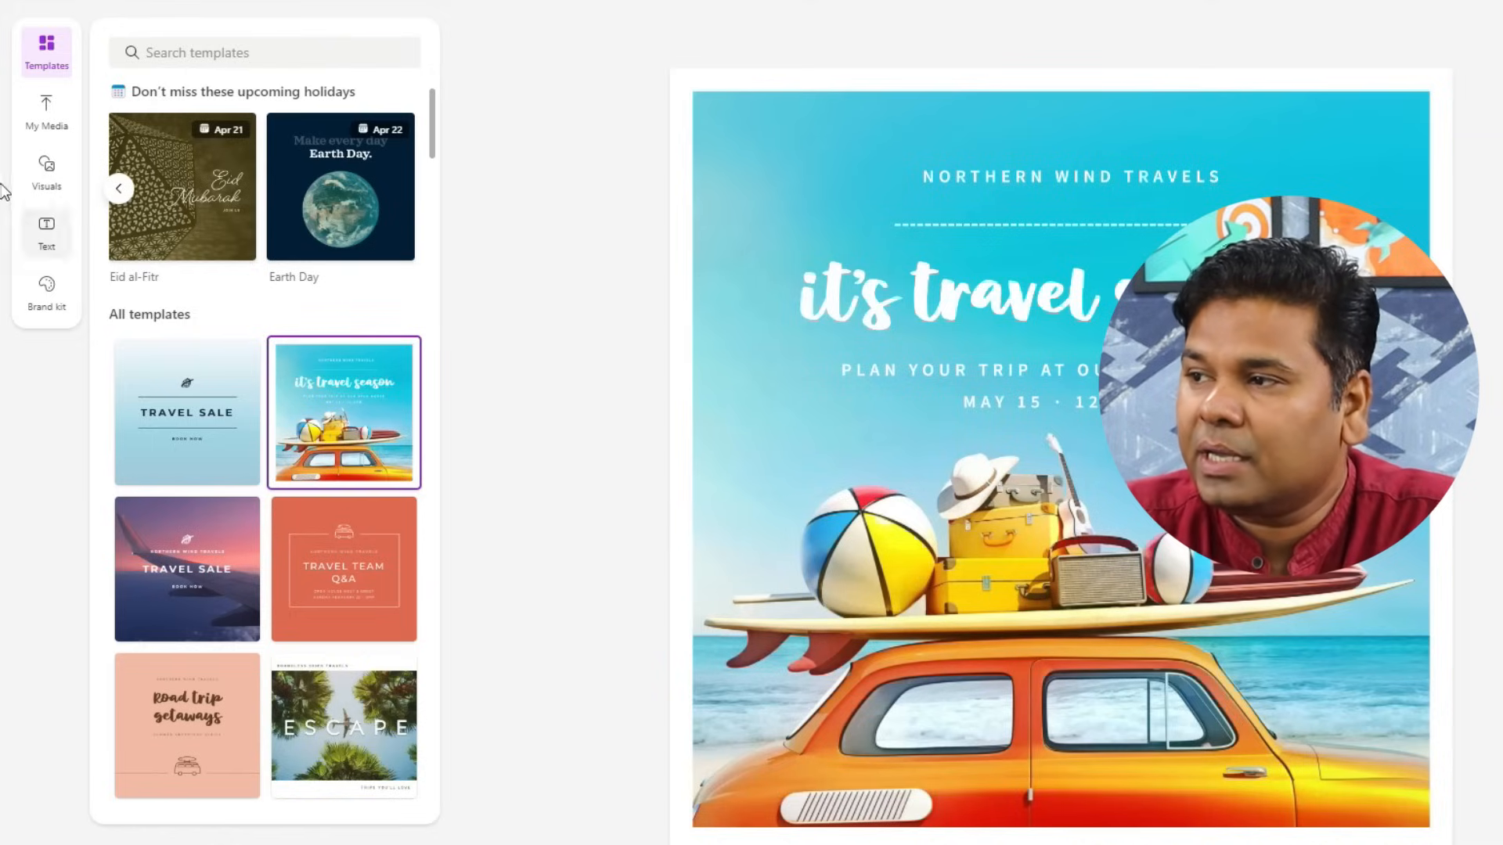
- Change the font of the "it's travel season" heading, trying Forte and settling on Impact
click(1023, 305)
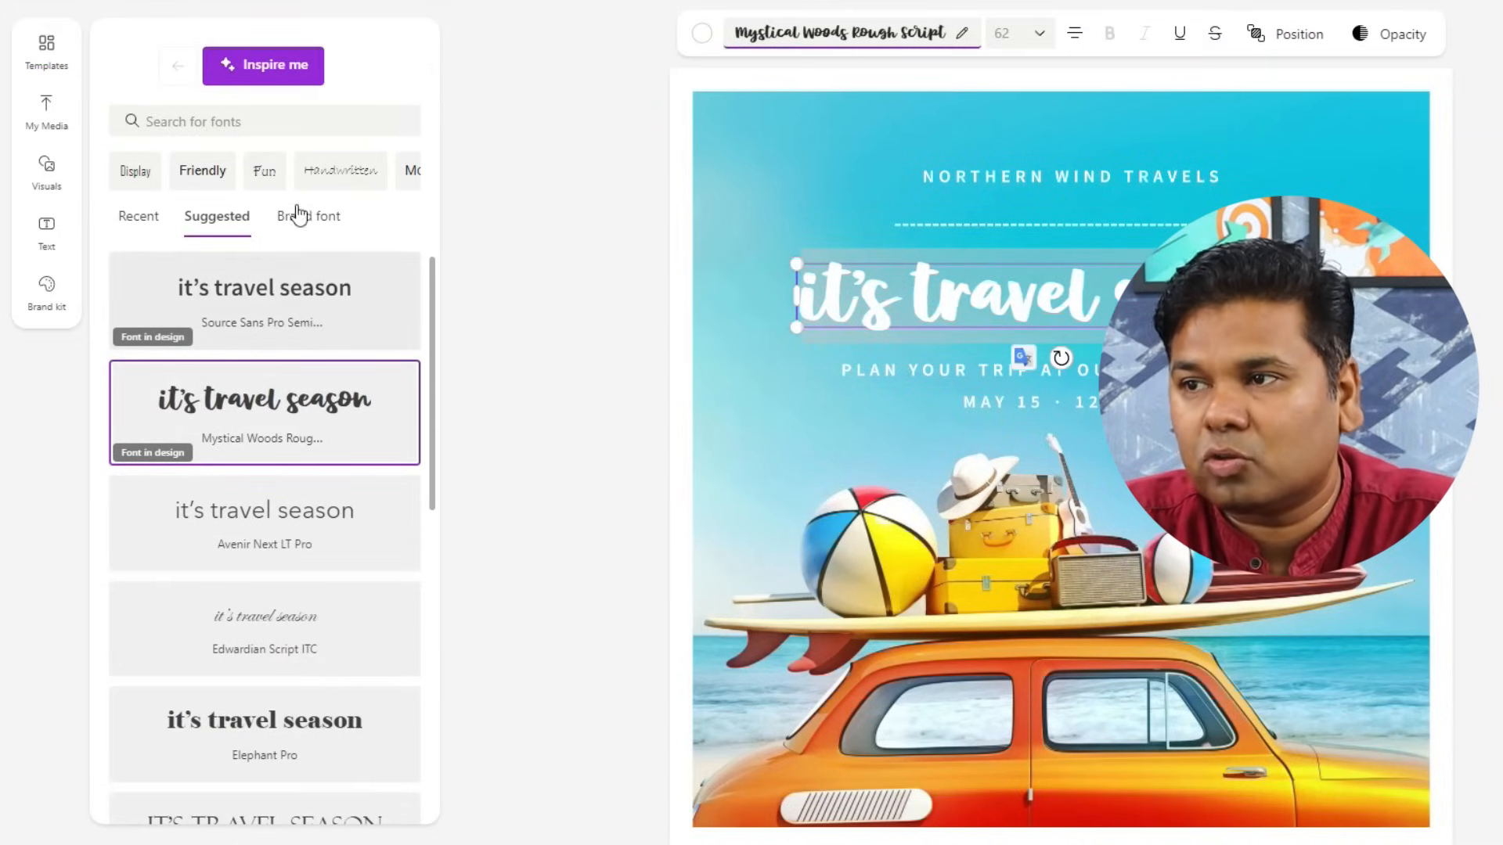
scroll(294, 512, down, 10)
click(275, 375)
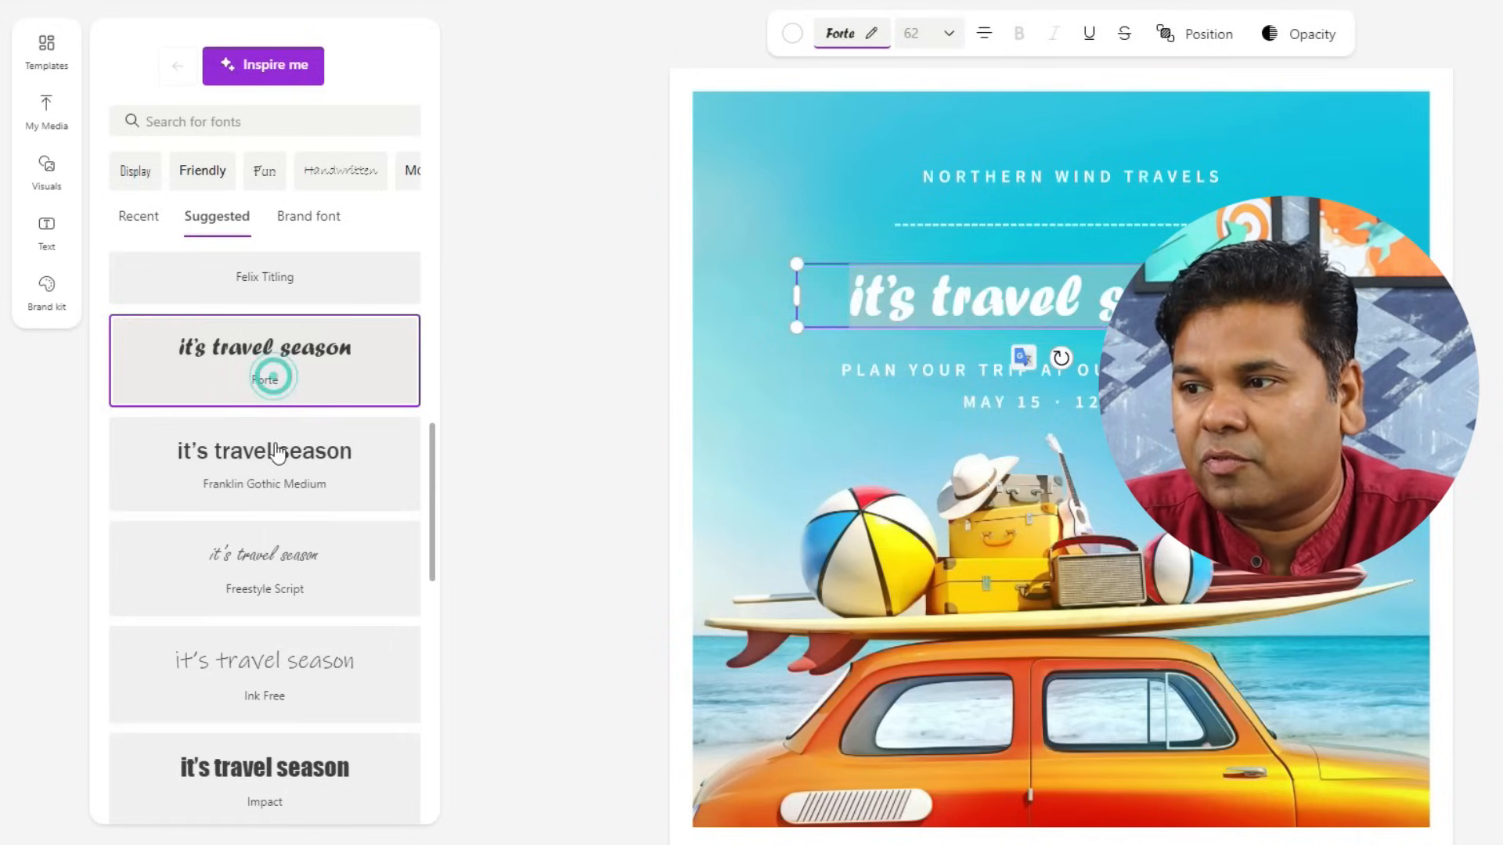
click(306, 755)
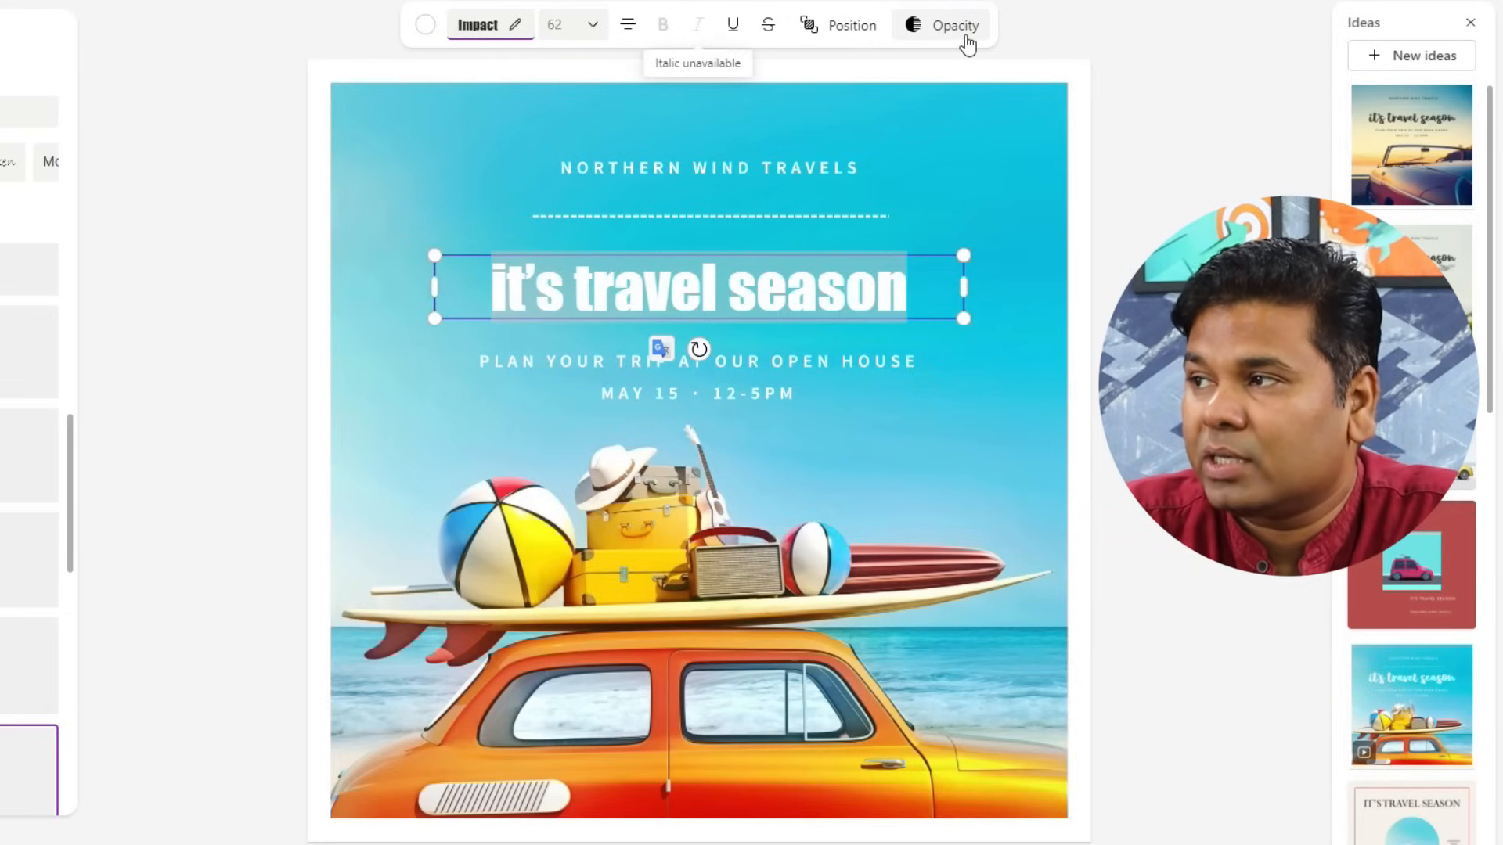
- Set the font size of the "it's travel season" heading to 59
click(517, 25)
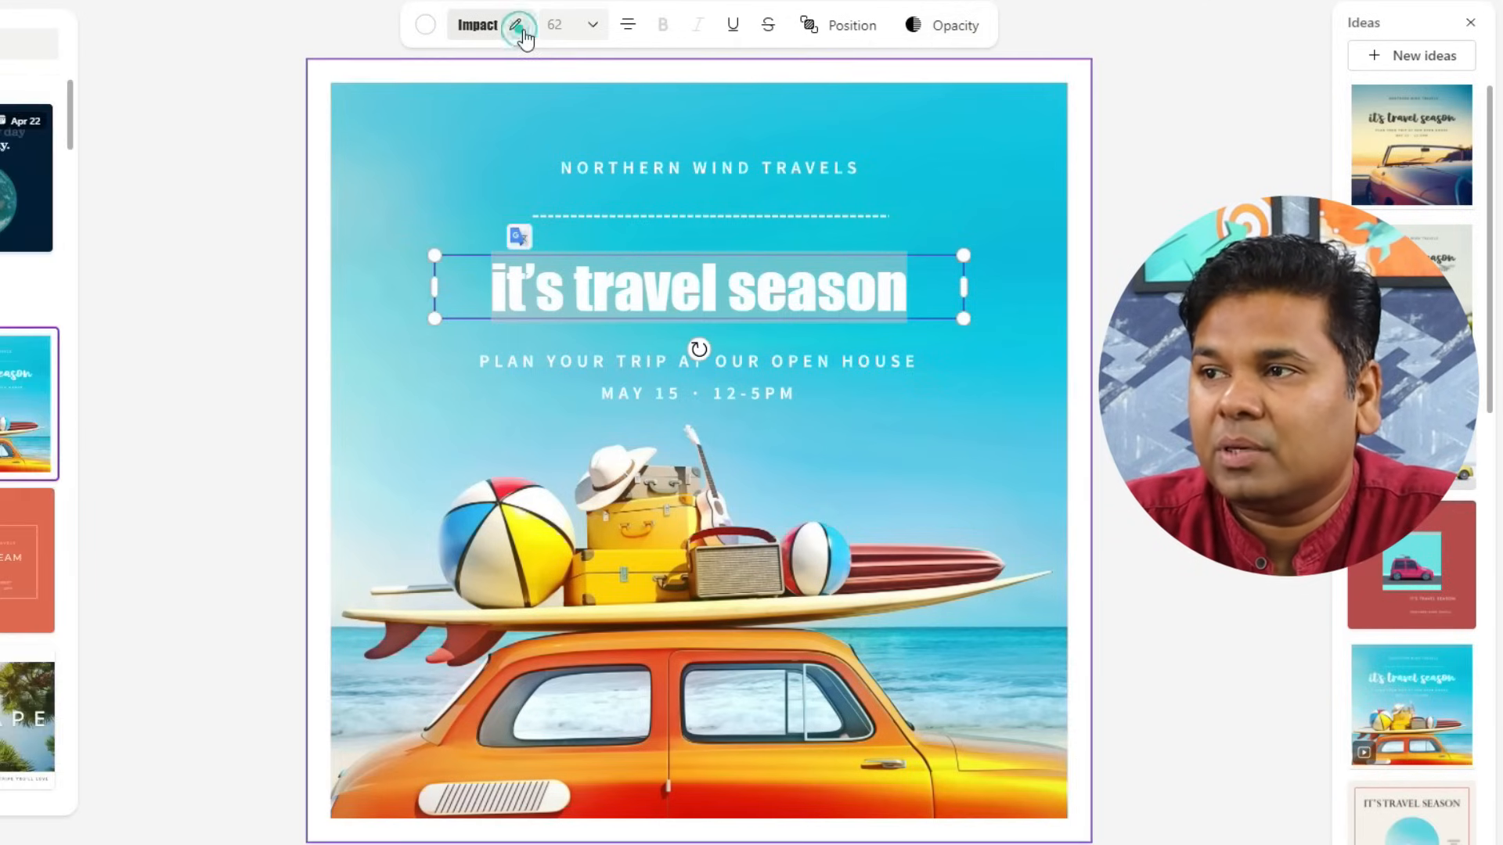
click(592, 26)
mouse_move(514, 76)
mouse_down()
mouse_move(528, 76)
mouse_move(514, 77)
mouse_up()
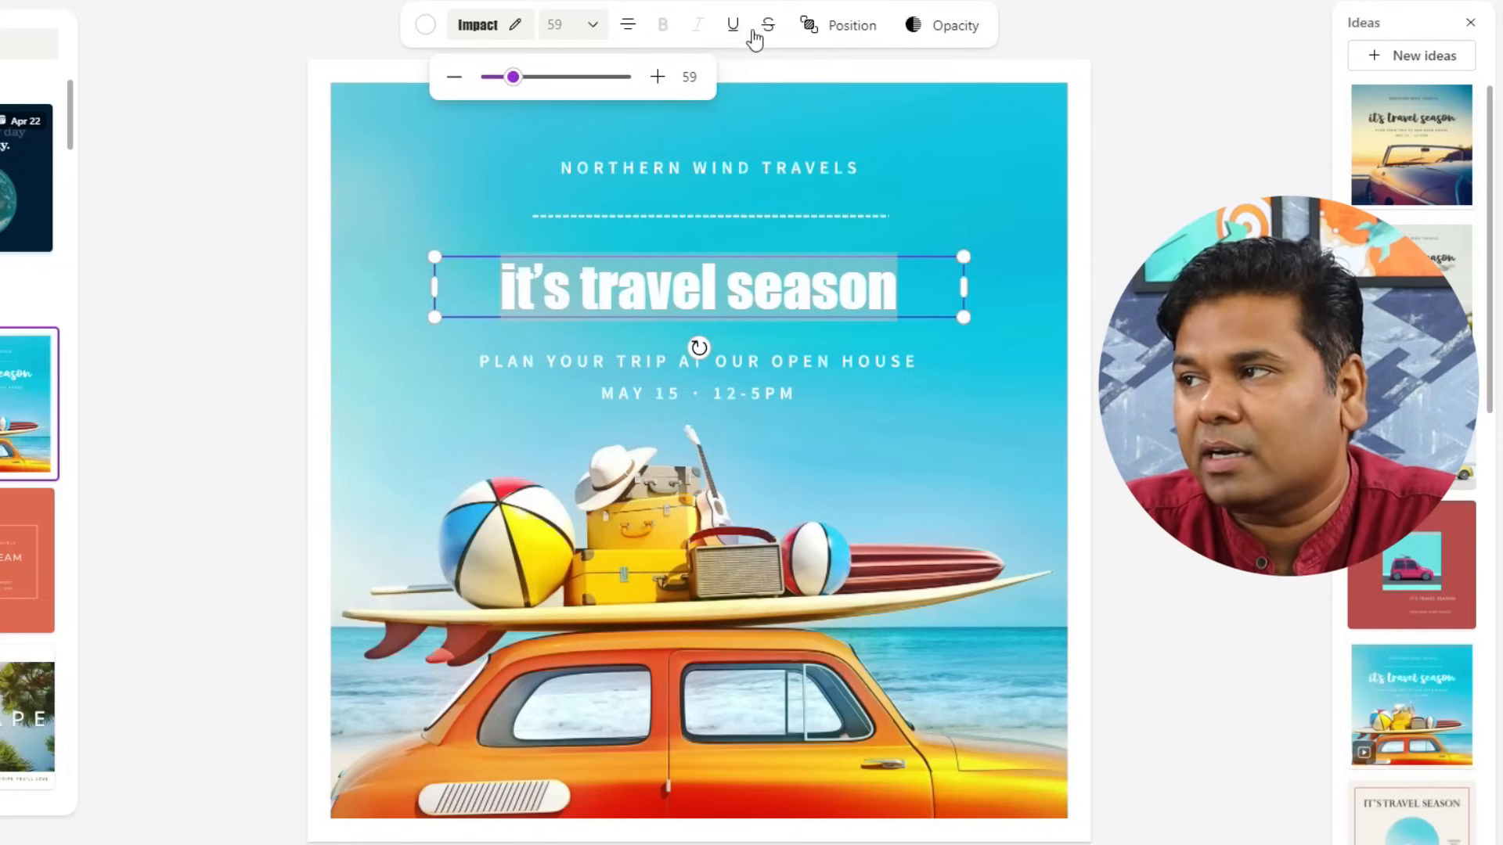
- View the layering options for the heading and the beach car photo, and reselect the heading
click(847, 31)
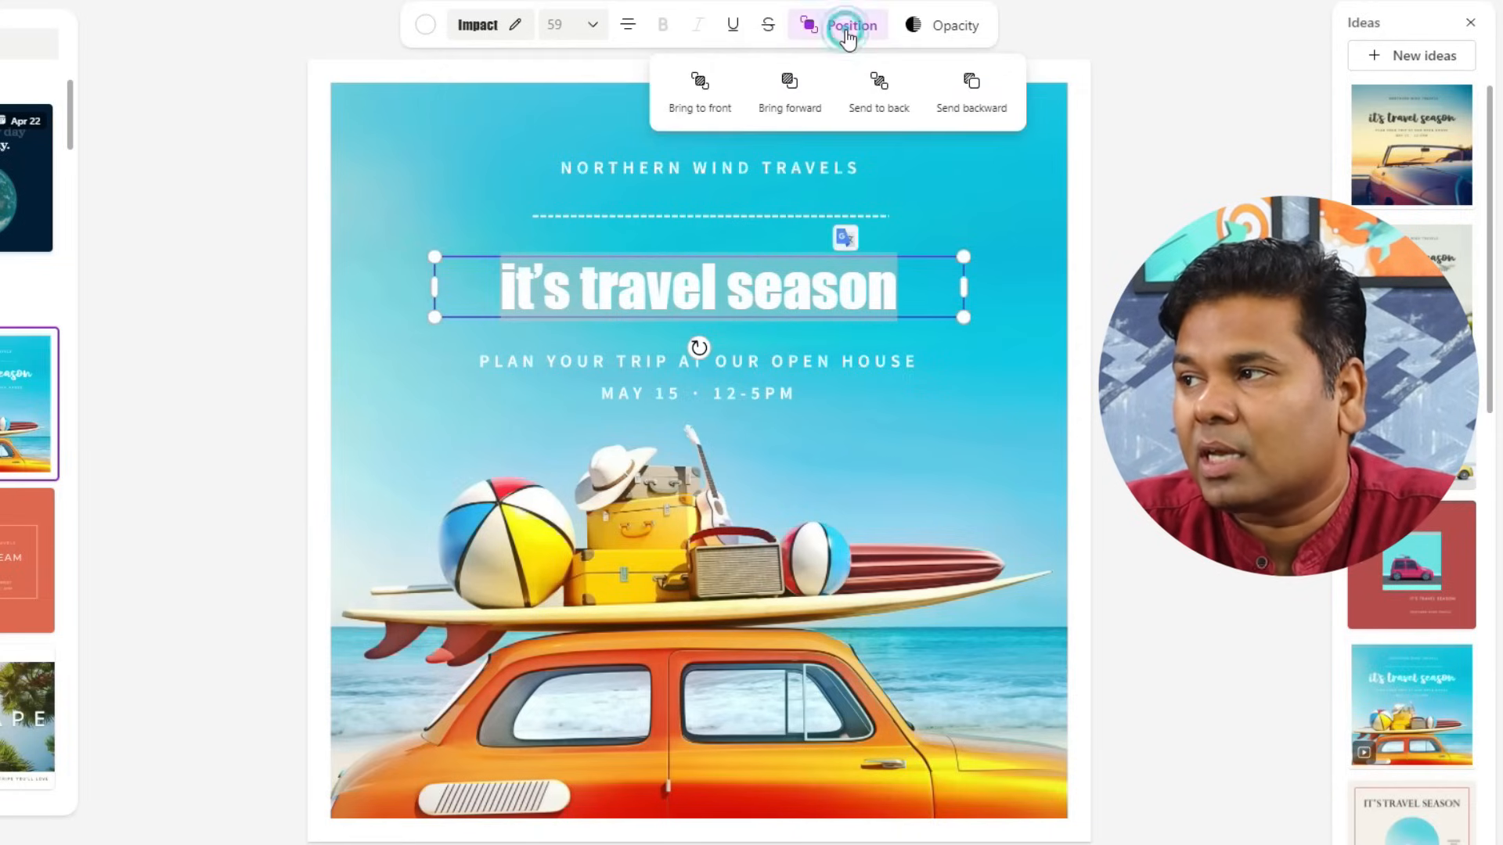
click(656, 554)
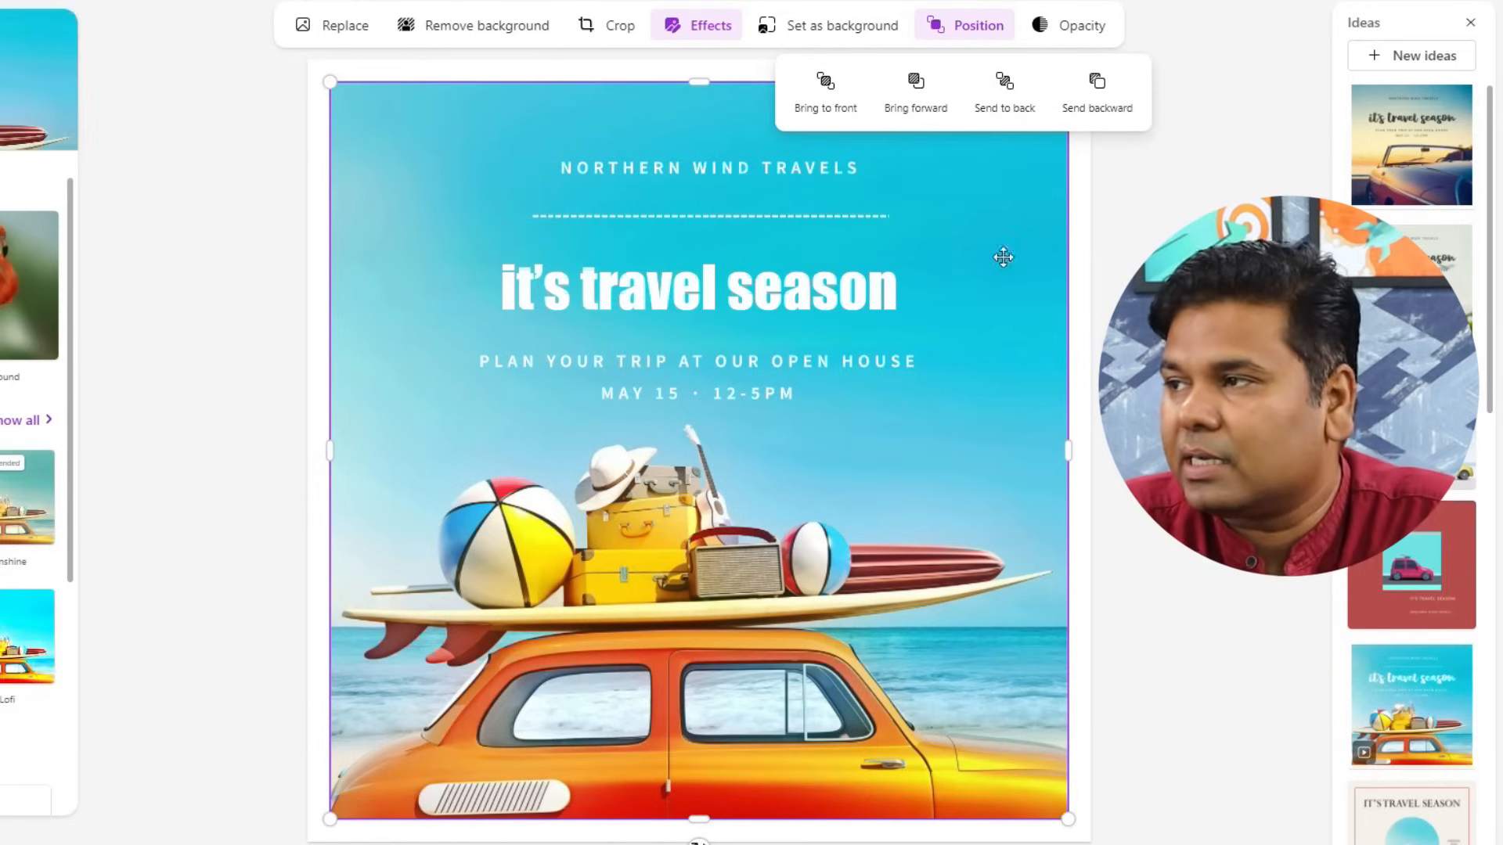
click(1141, 238)
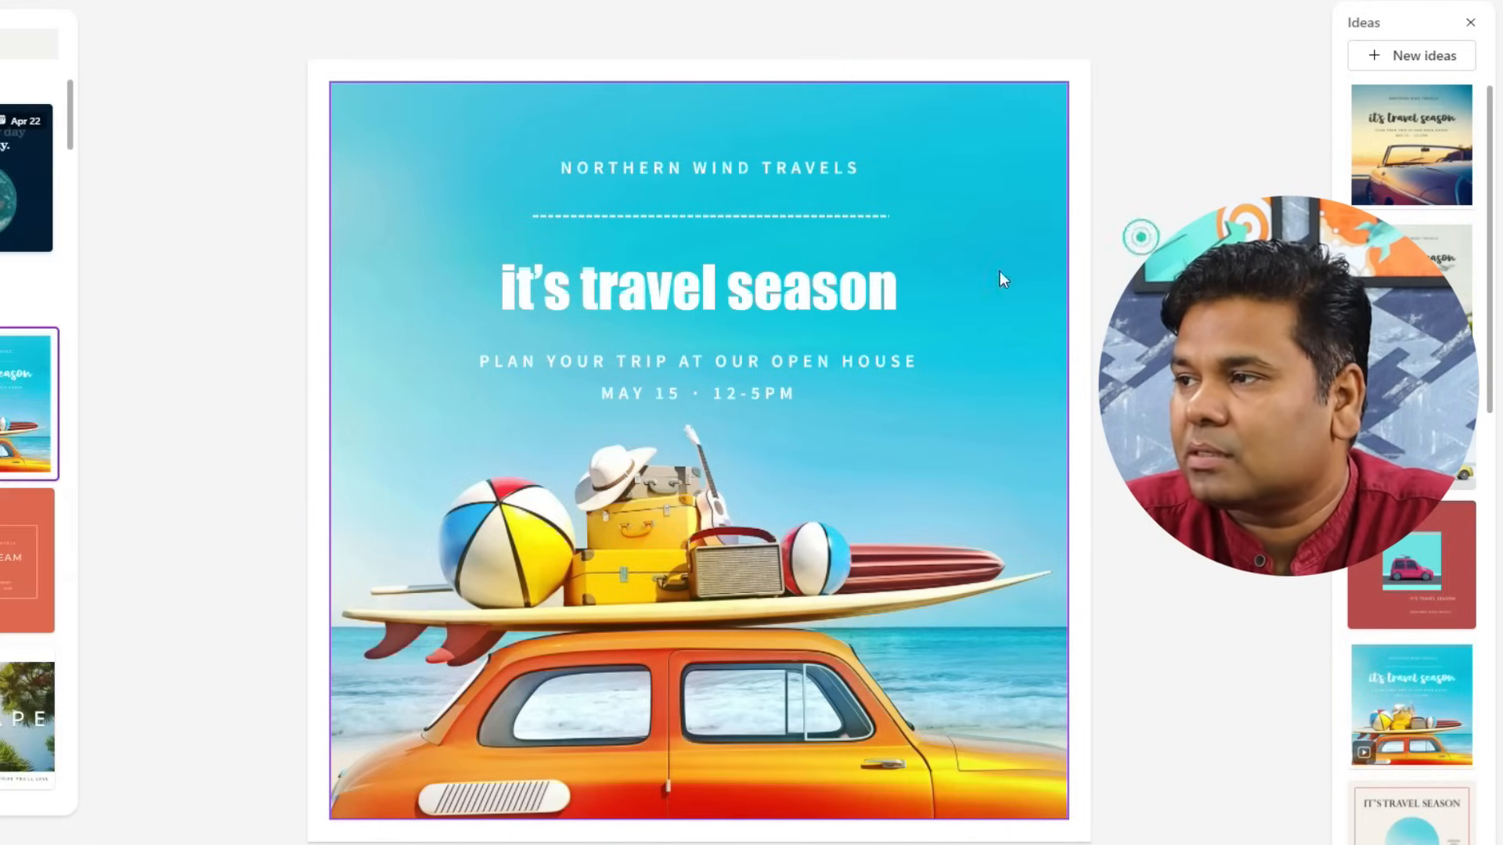
click(701, 310)
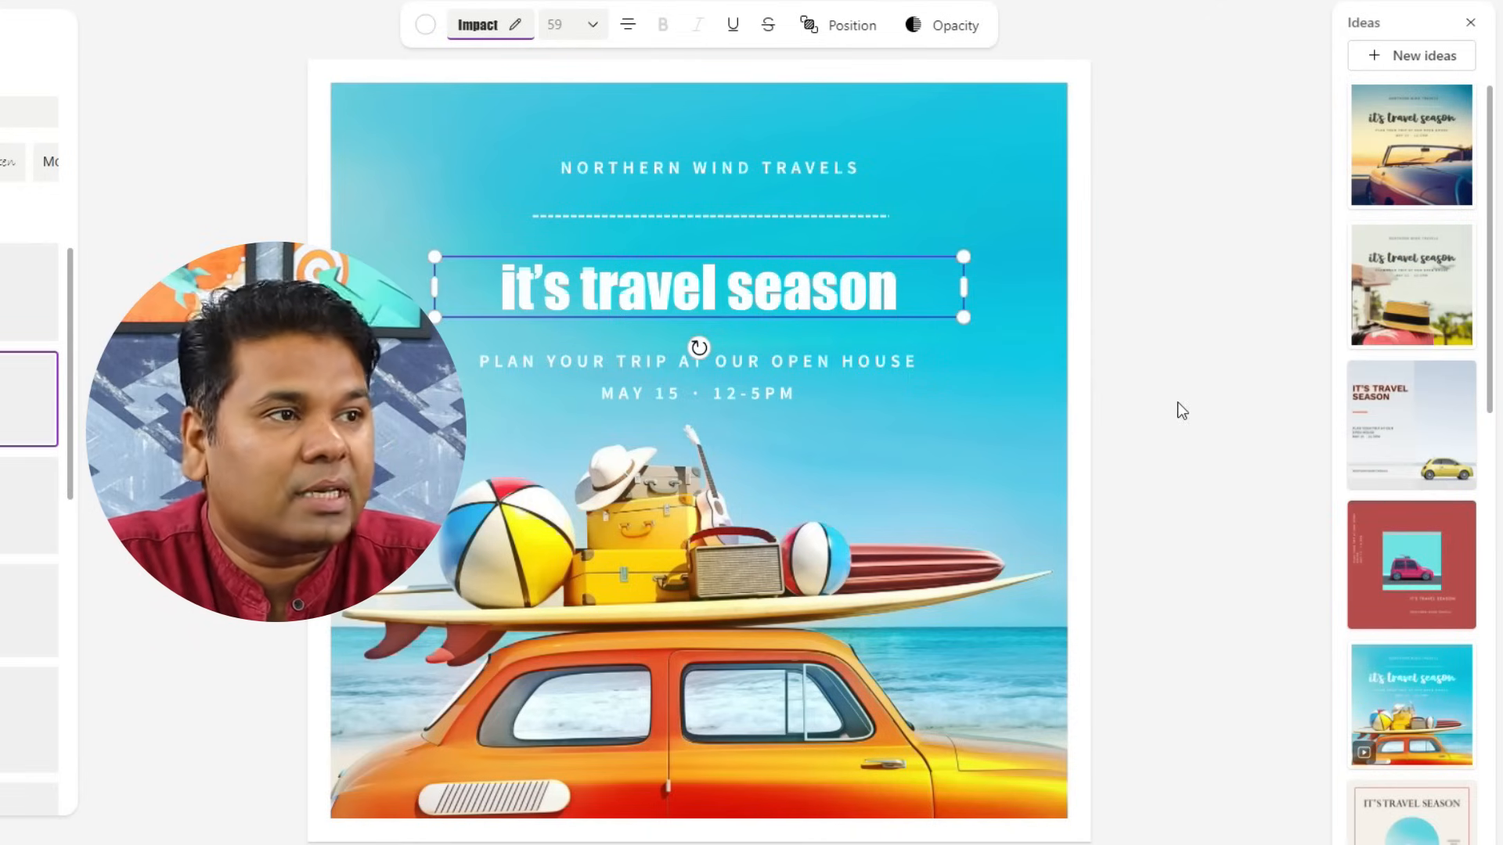
- Replace the orange car layout with the suggested "it's travel season" idea showing a turquoise suitcase, airplane and hat
scroll(1409, 313, down, 7)
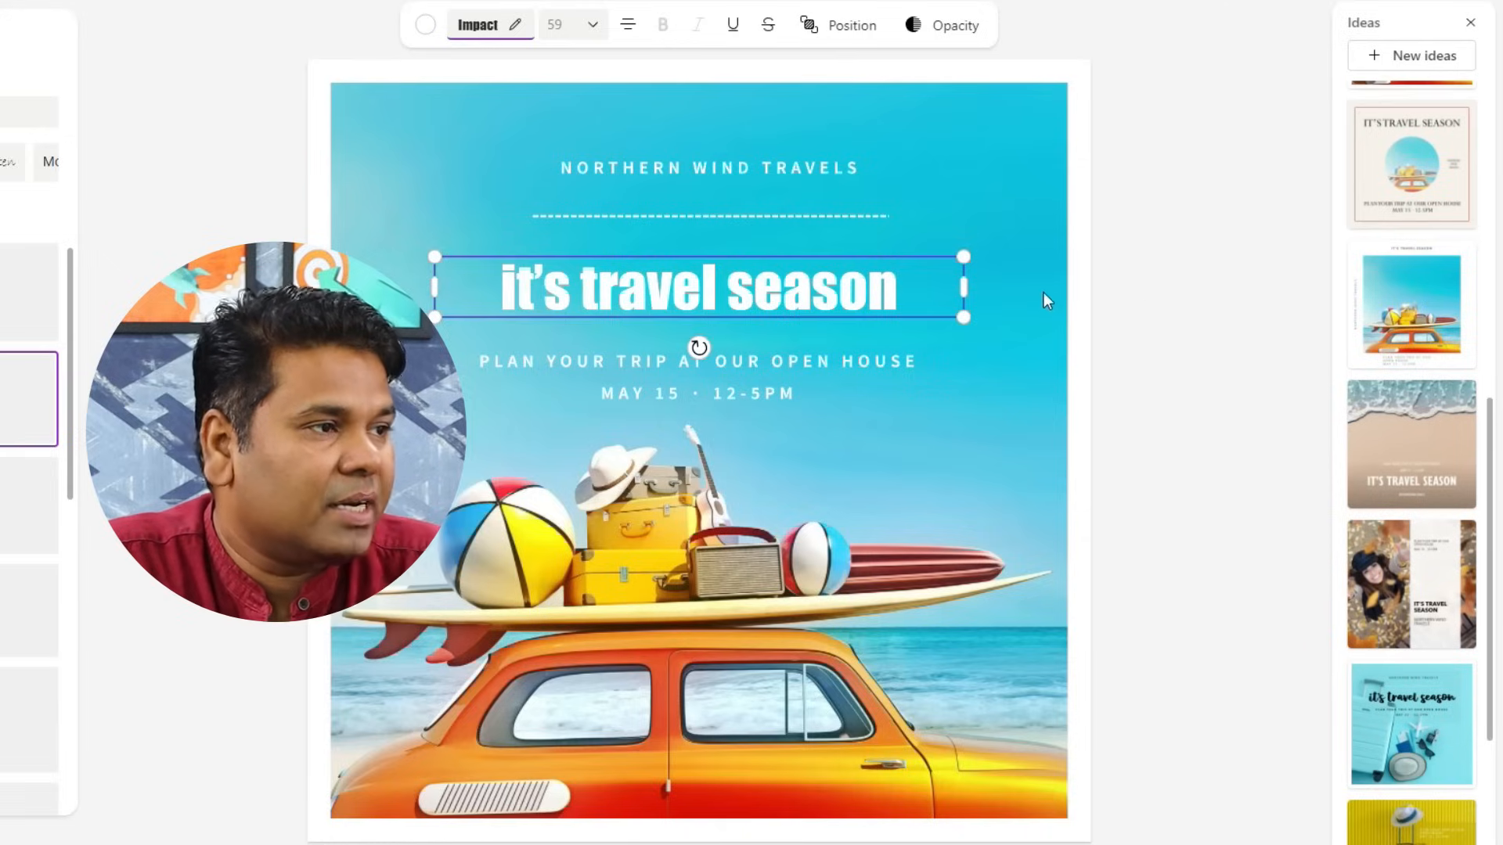
scroll(1449, 221, down, 3)
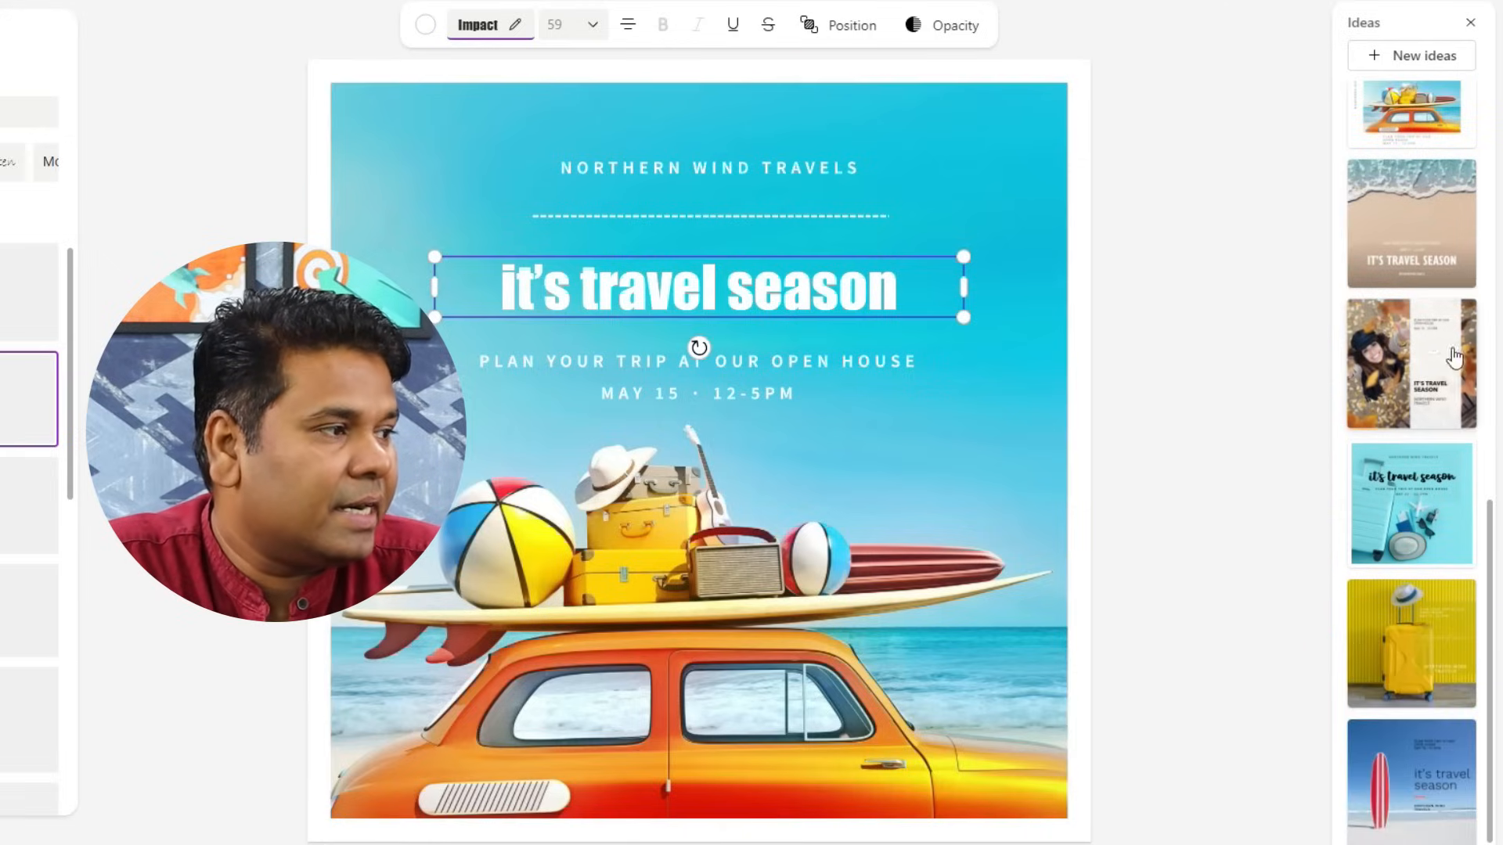
click(1416, 528)
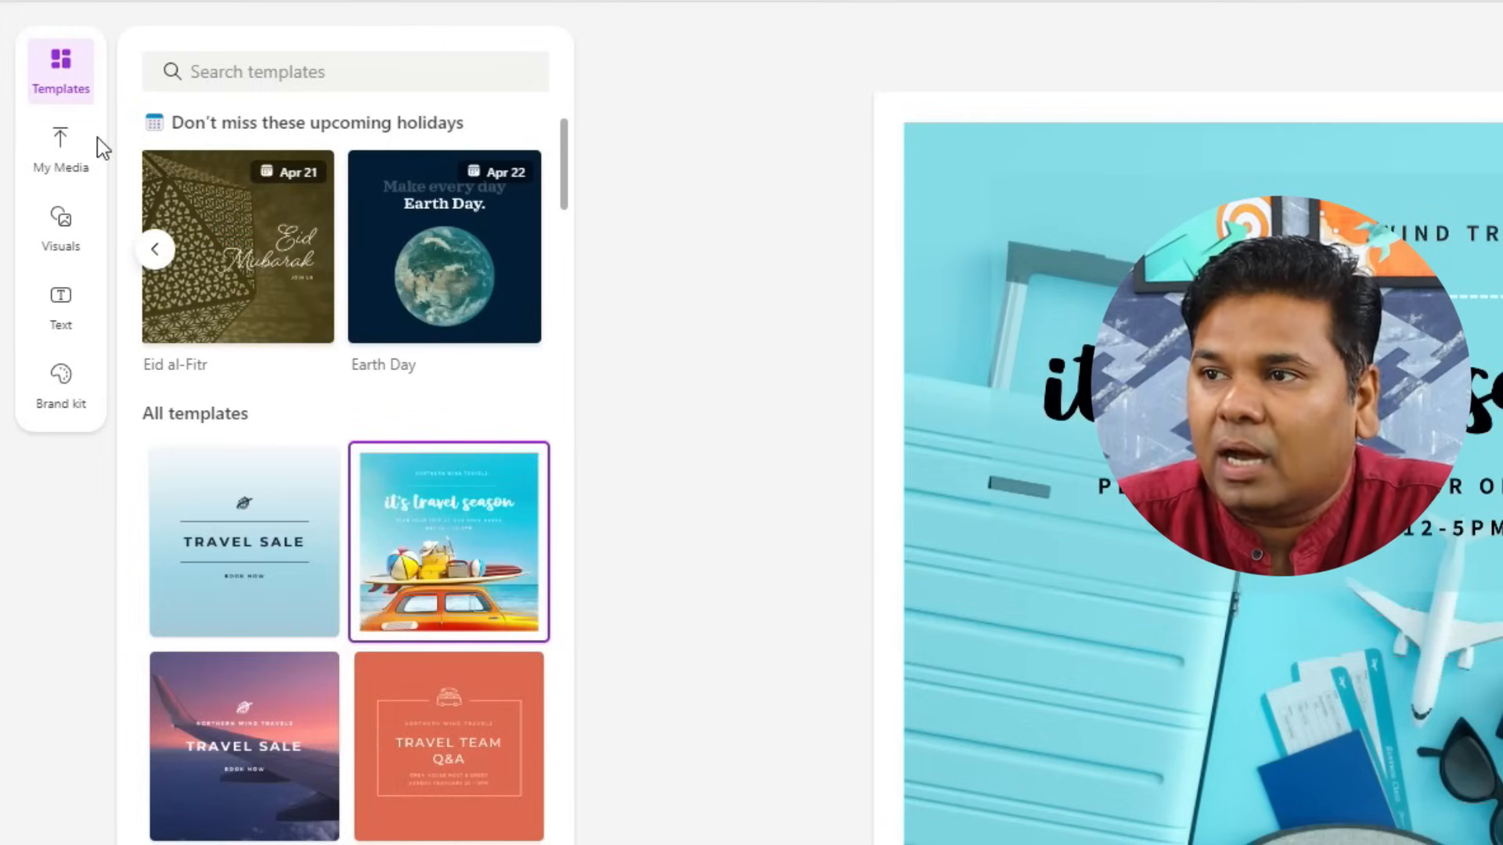
- Insert the portrait photo of the man in the checked shirt from the uploaded media, and enlarge it in the design's lower-left corner
click(77, 168)
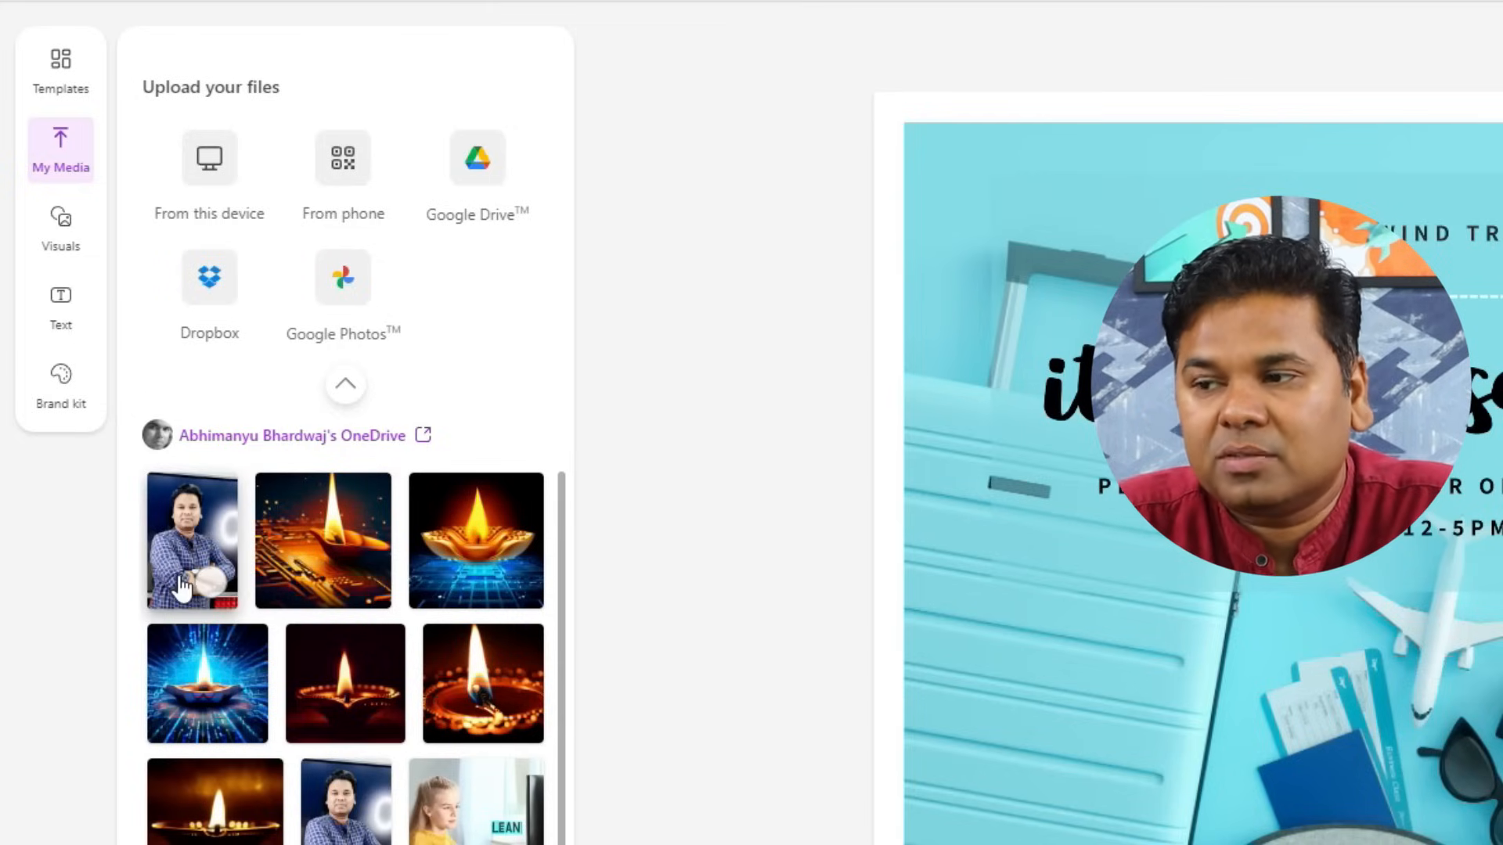
click(191, 538)
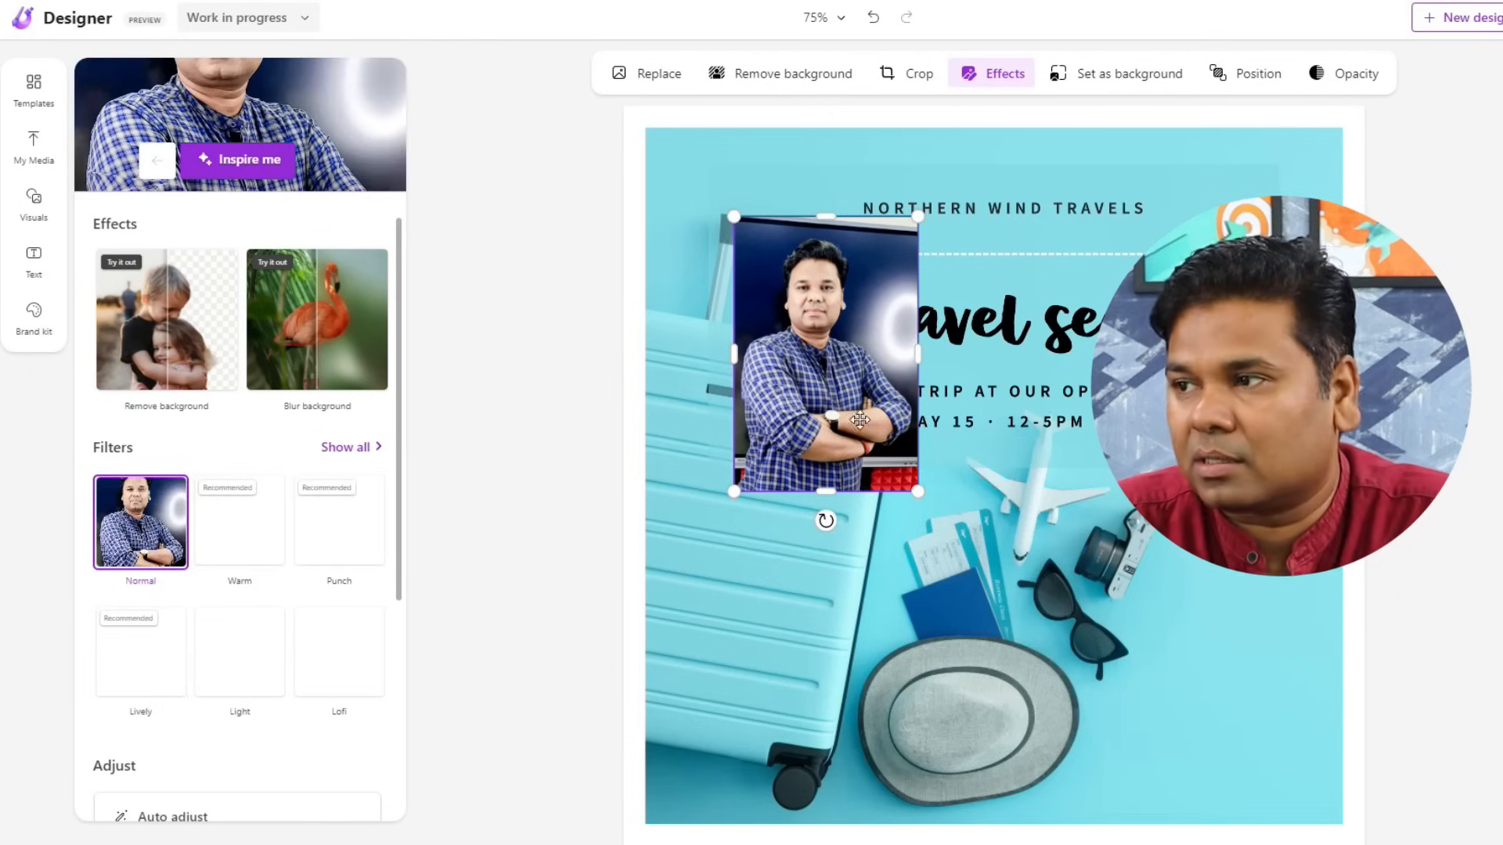
drag(828, 440, 745, 717)
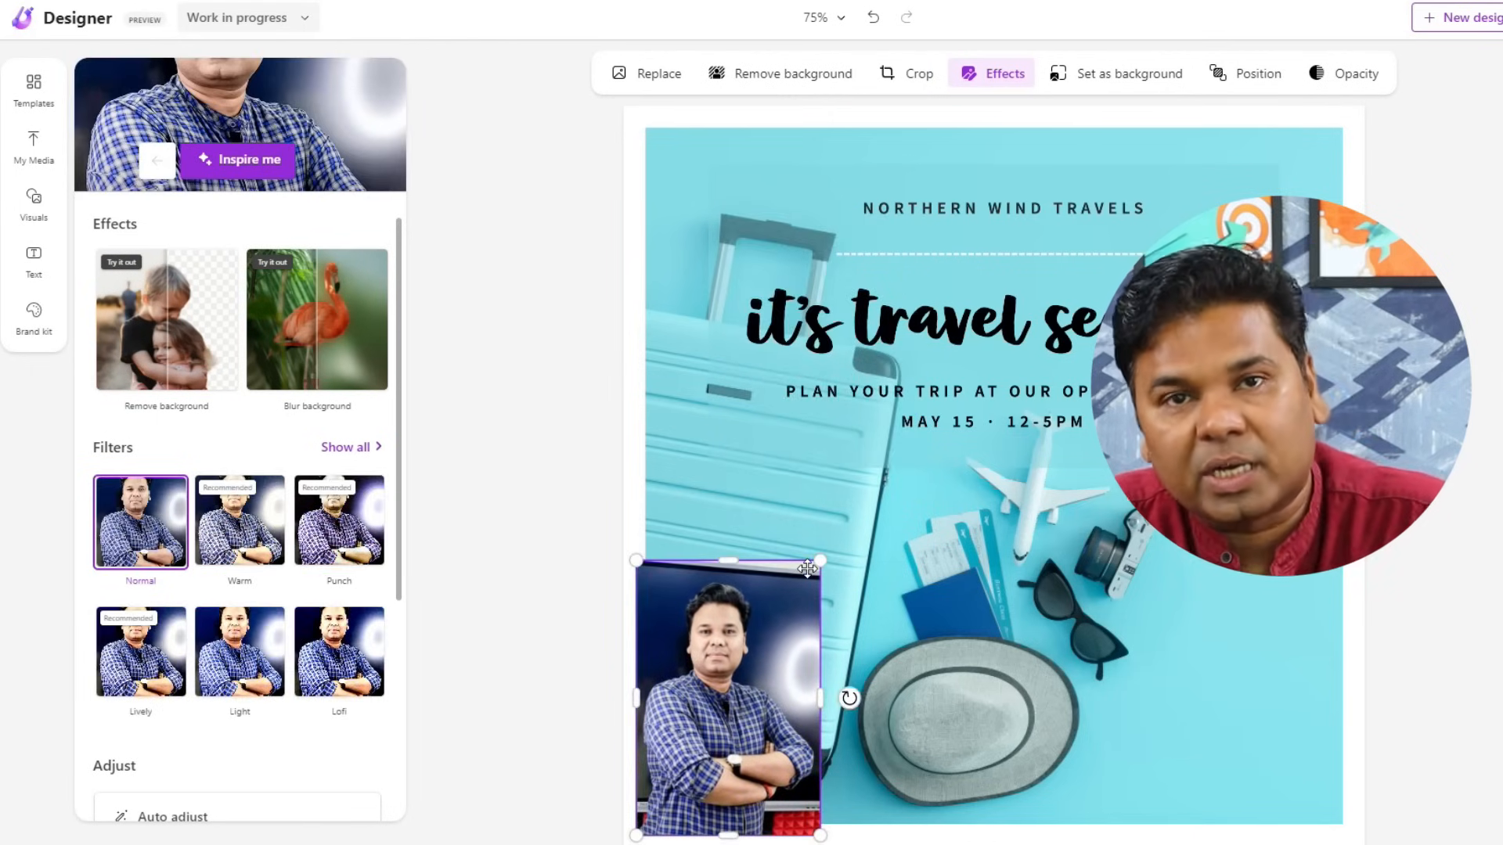
drag(820, 561, 929, 496)
drag(794, 604, 802, 663)
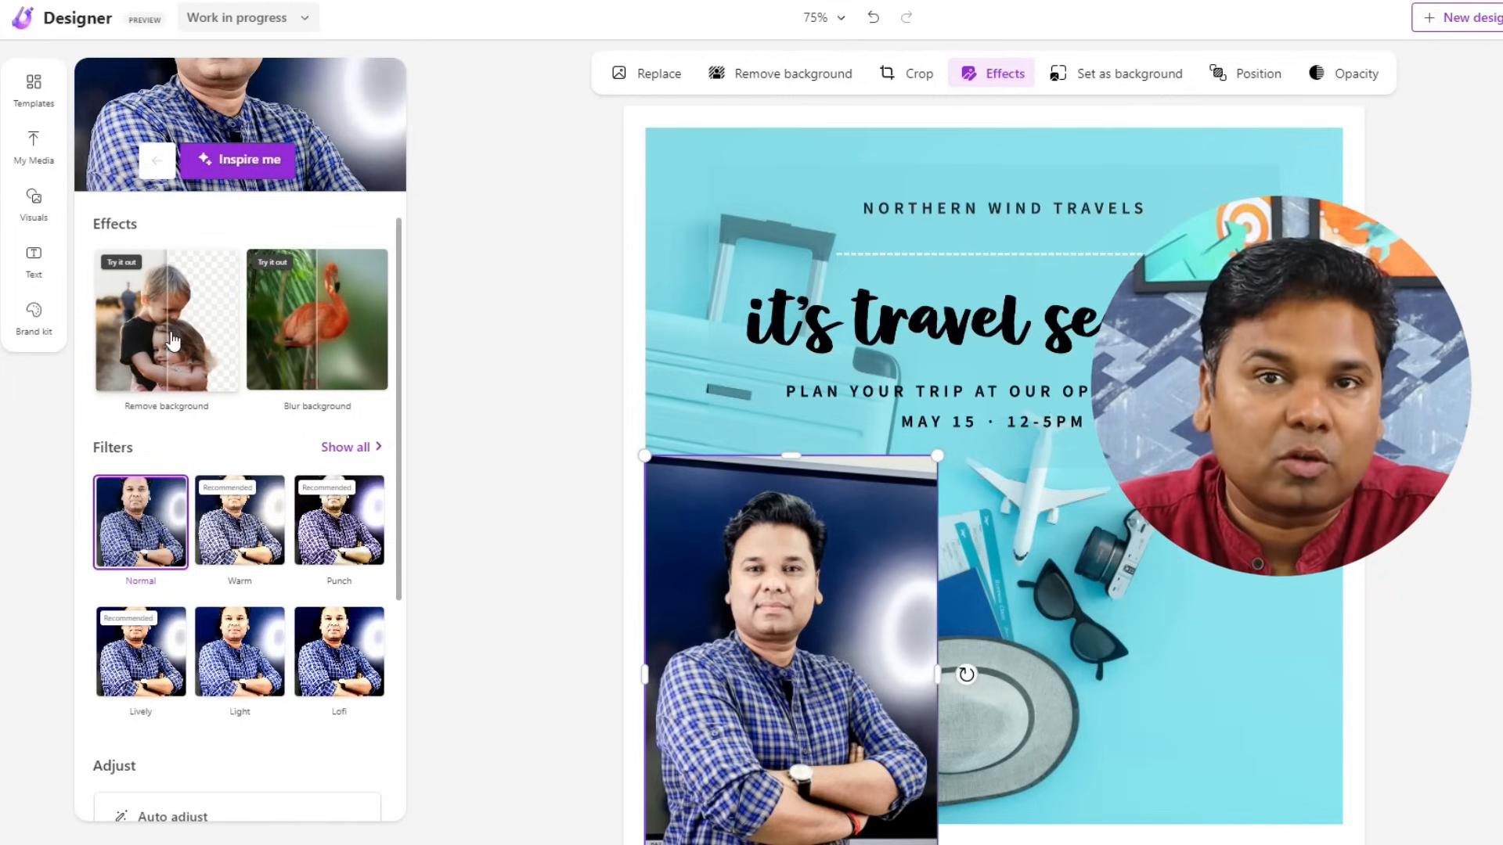
- Remove the background from the portrait photo
click(529, 415)
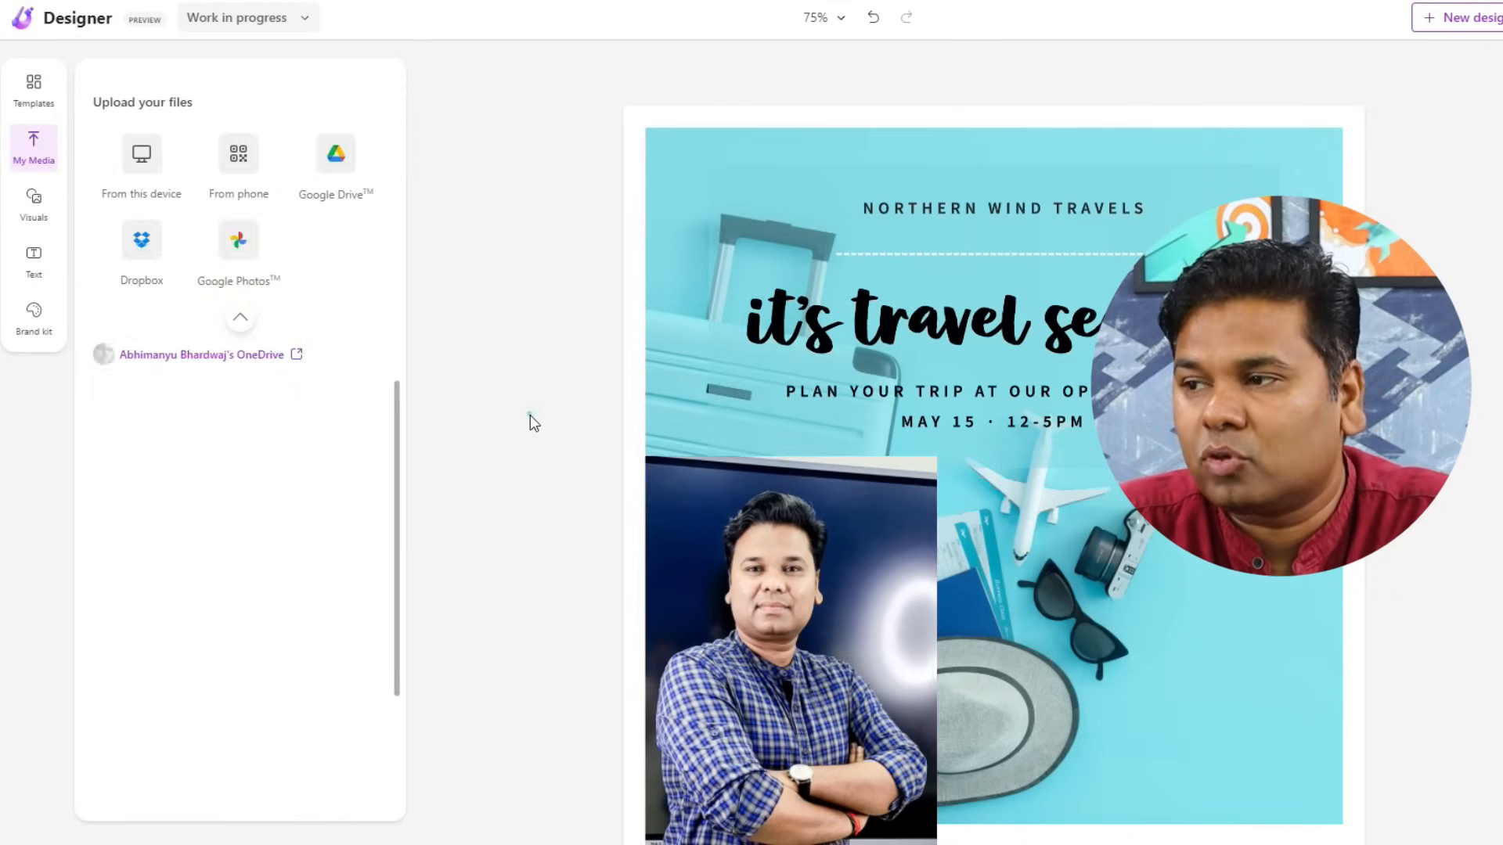
click(755, 590)
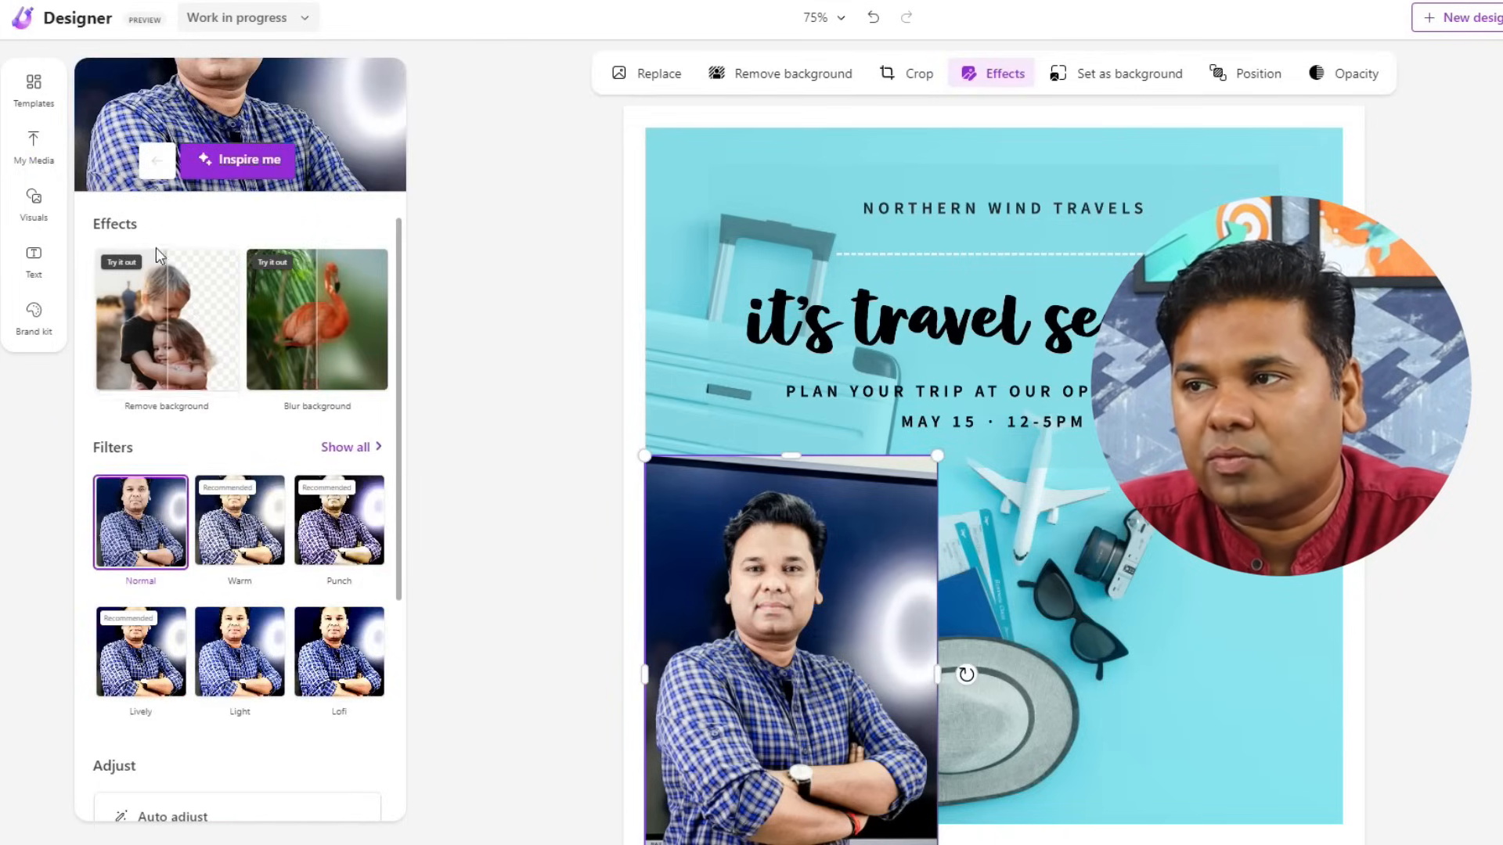
click(177, 354)
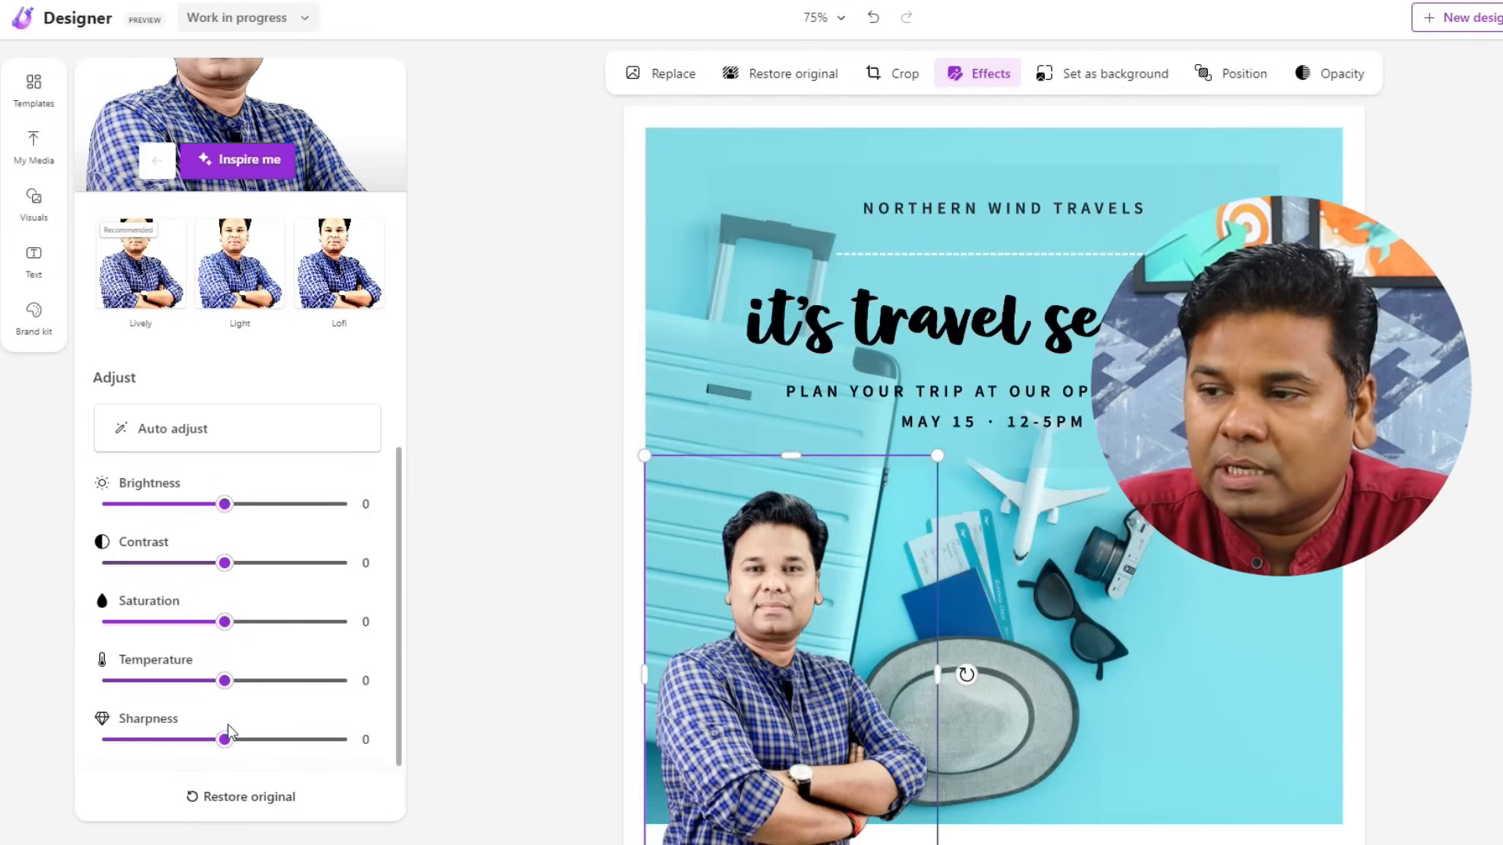
- Try the portrait with sharpness 29, saturation 80 and a strongly lowered contrast, and restore the original photo
drag(229, 745, 246, 751)
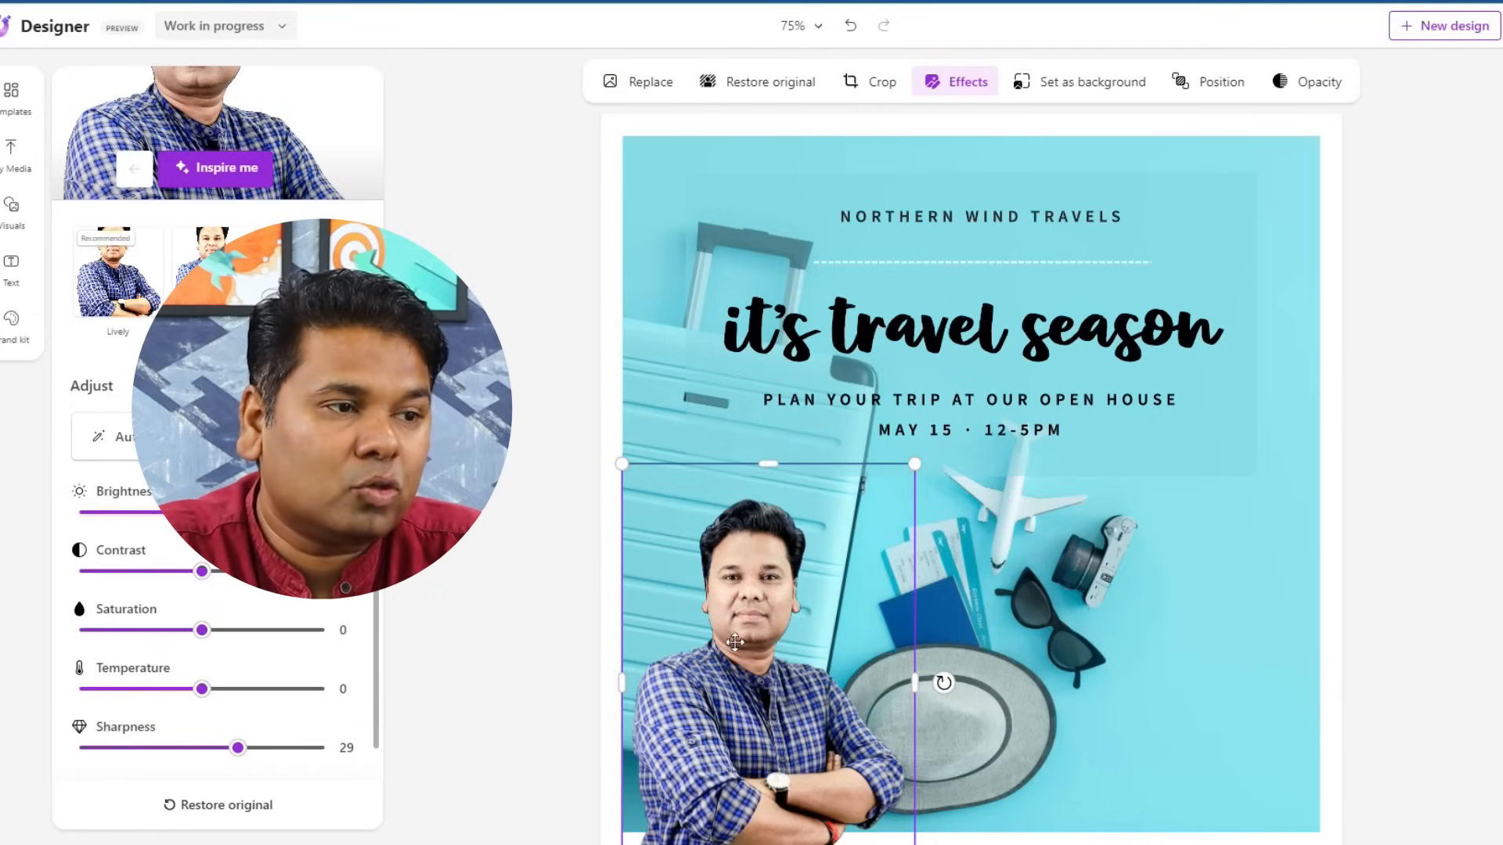
drag(205, 629, 301, 630)
drag(202, 572, 119, 569)
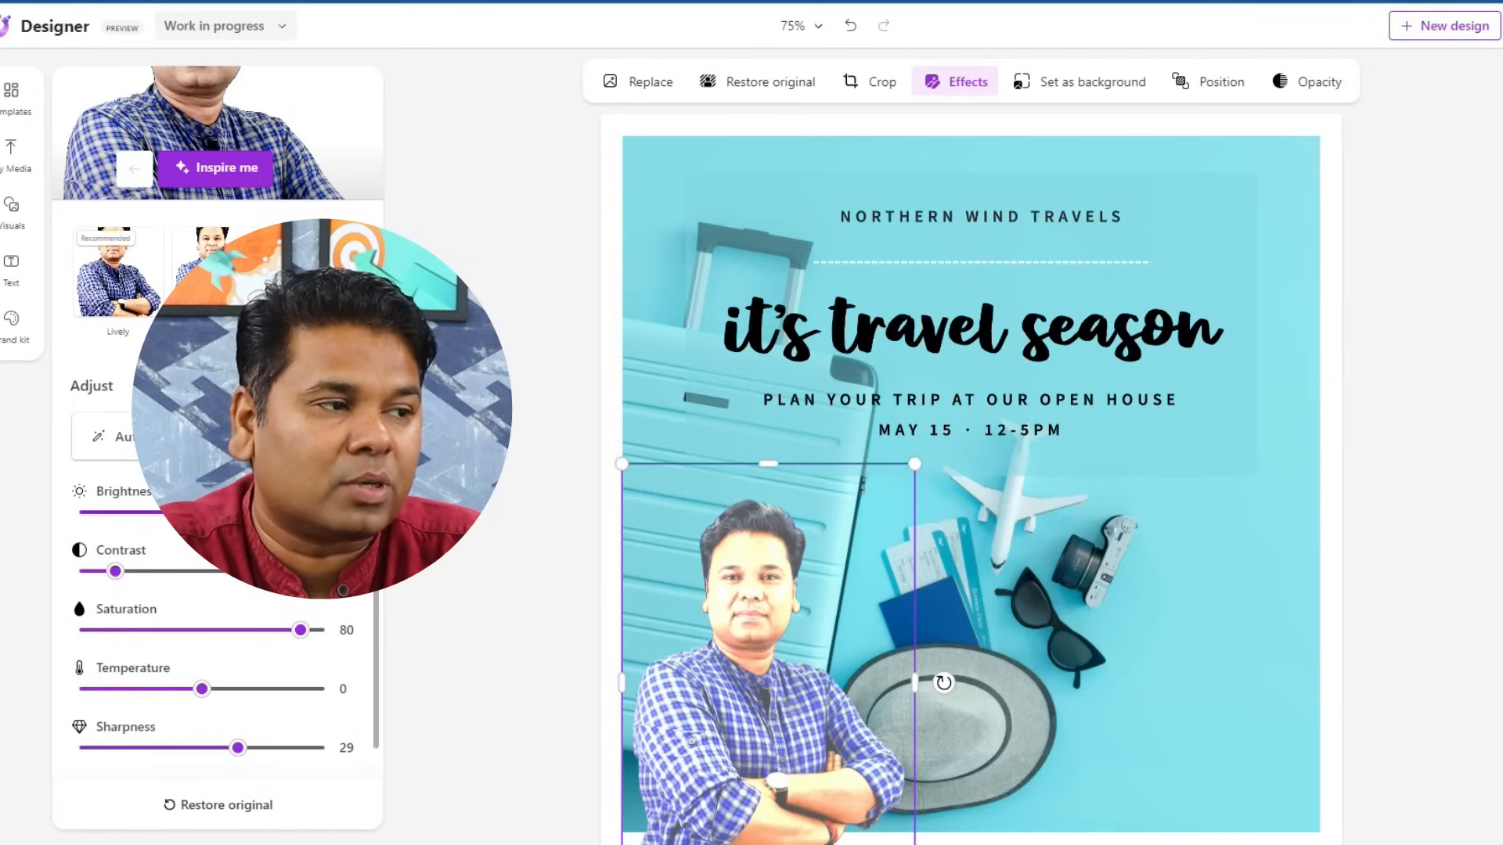
click(756, 93)
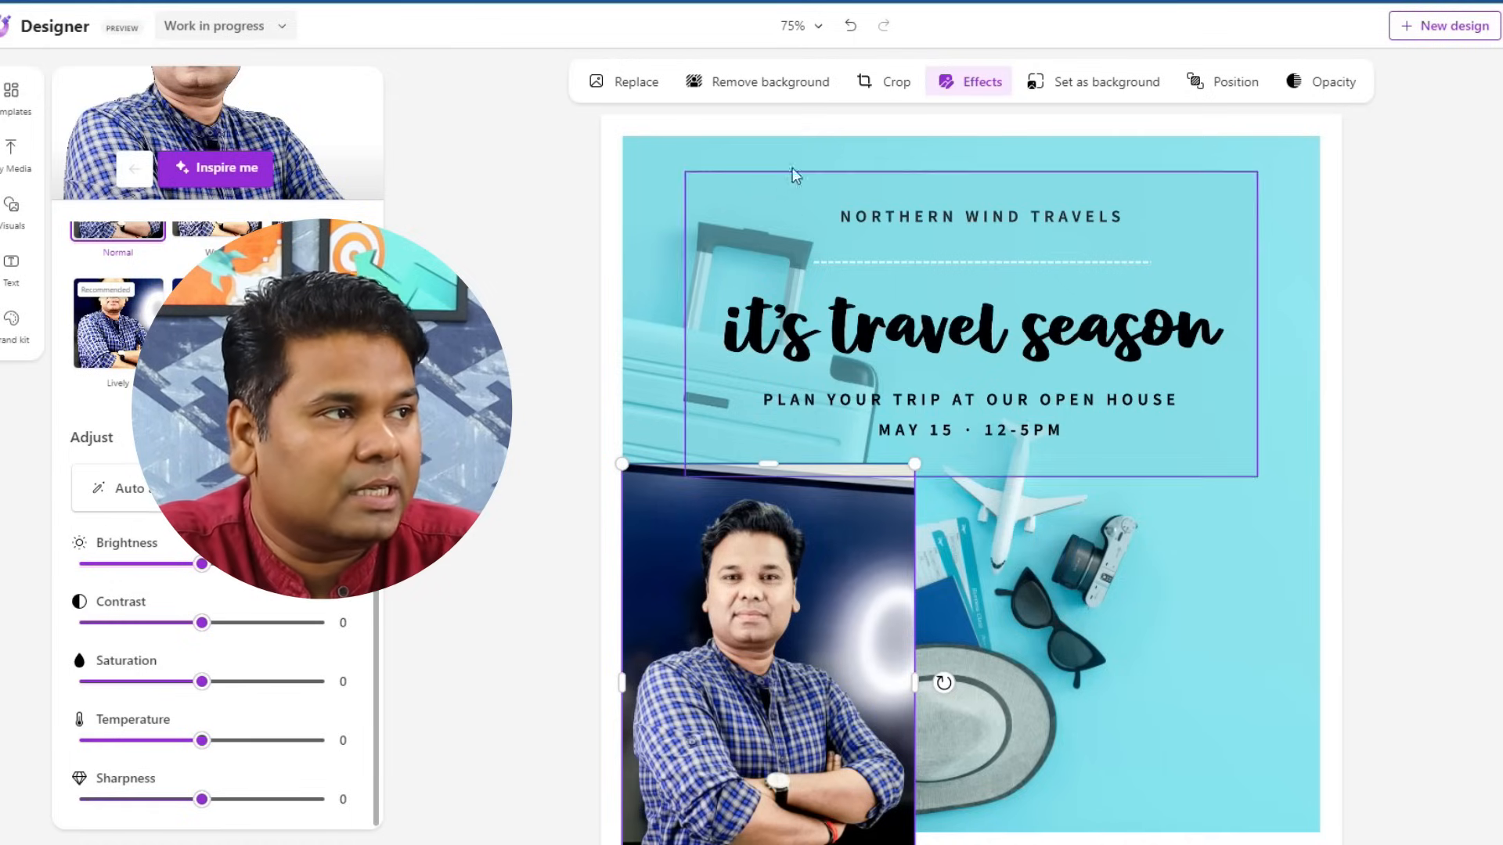
- Crop a thin strip off the upper edge of the portrait photo
click(889, 83)
drag(769, 464, 768, 471)
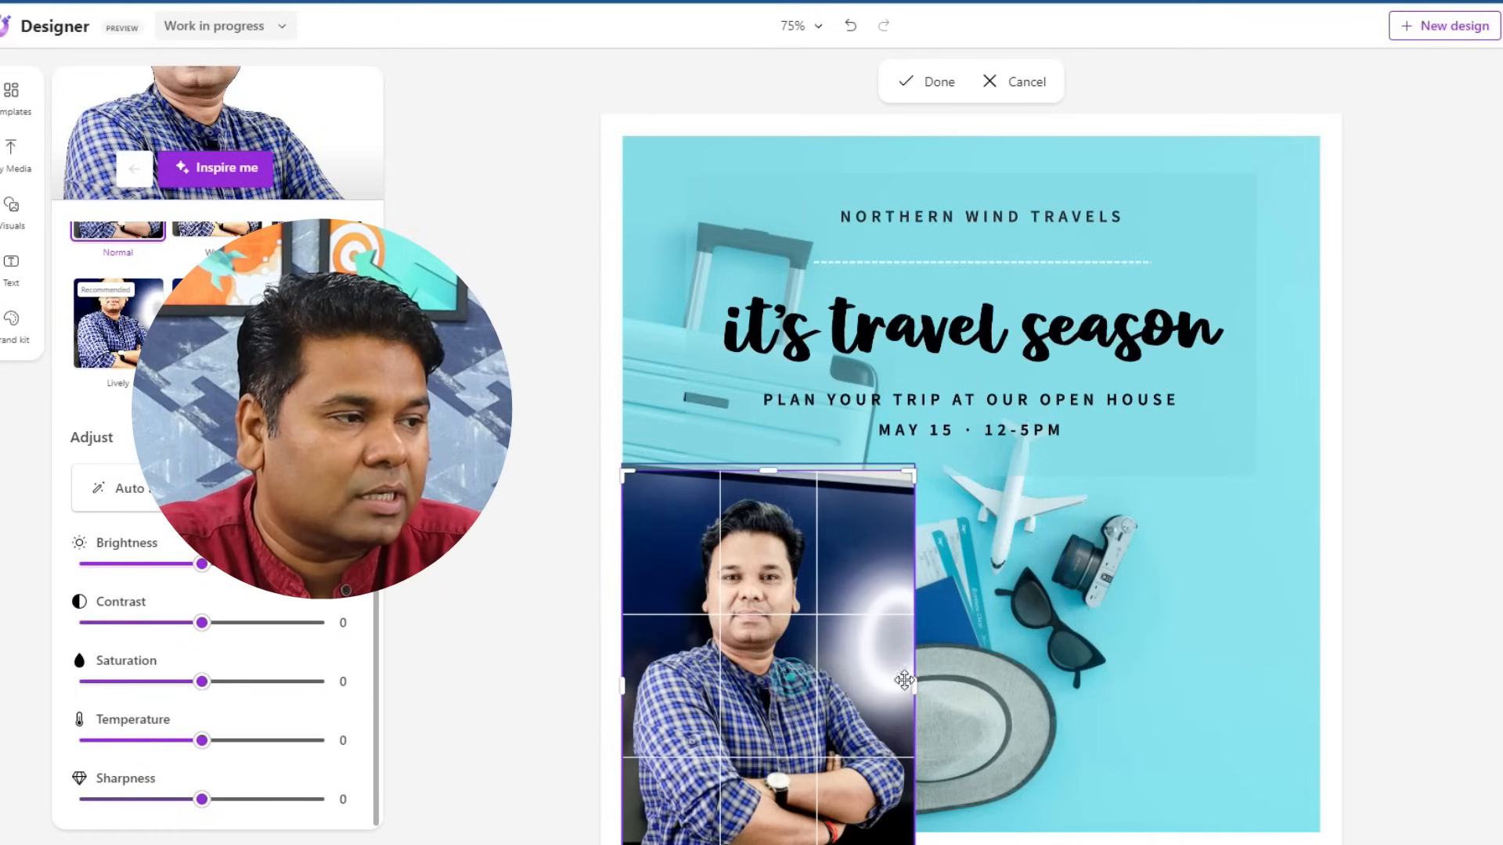
mouse_move(914, 686)
mouse_down()
mouse_move(826, 686)
mouse_move(900, 685)
mouse_up()
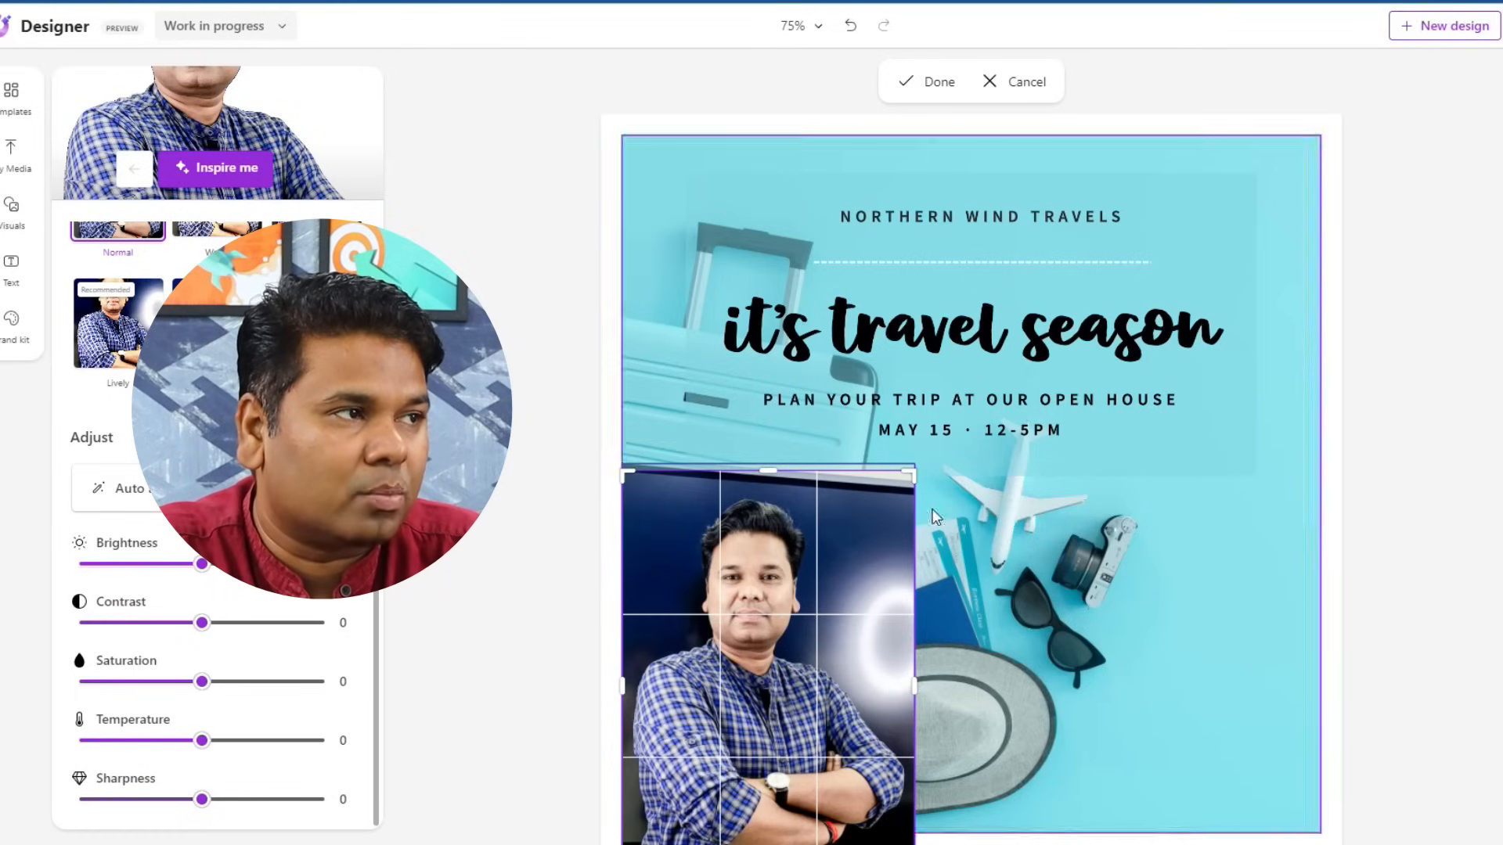
click(938, 83)
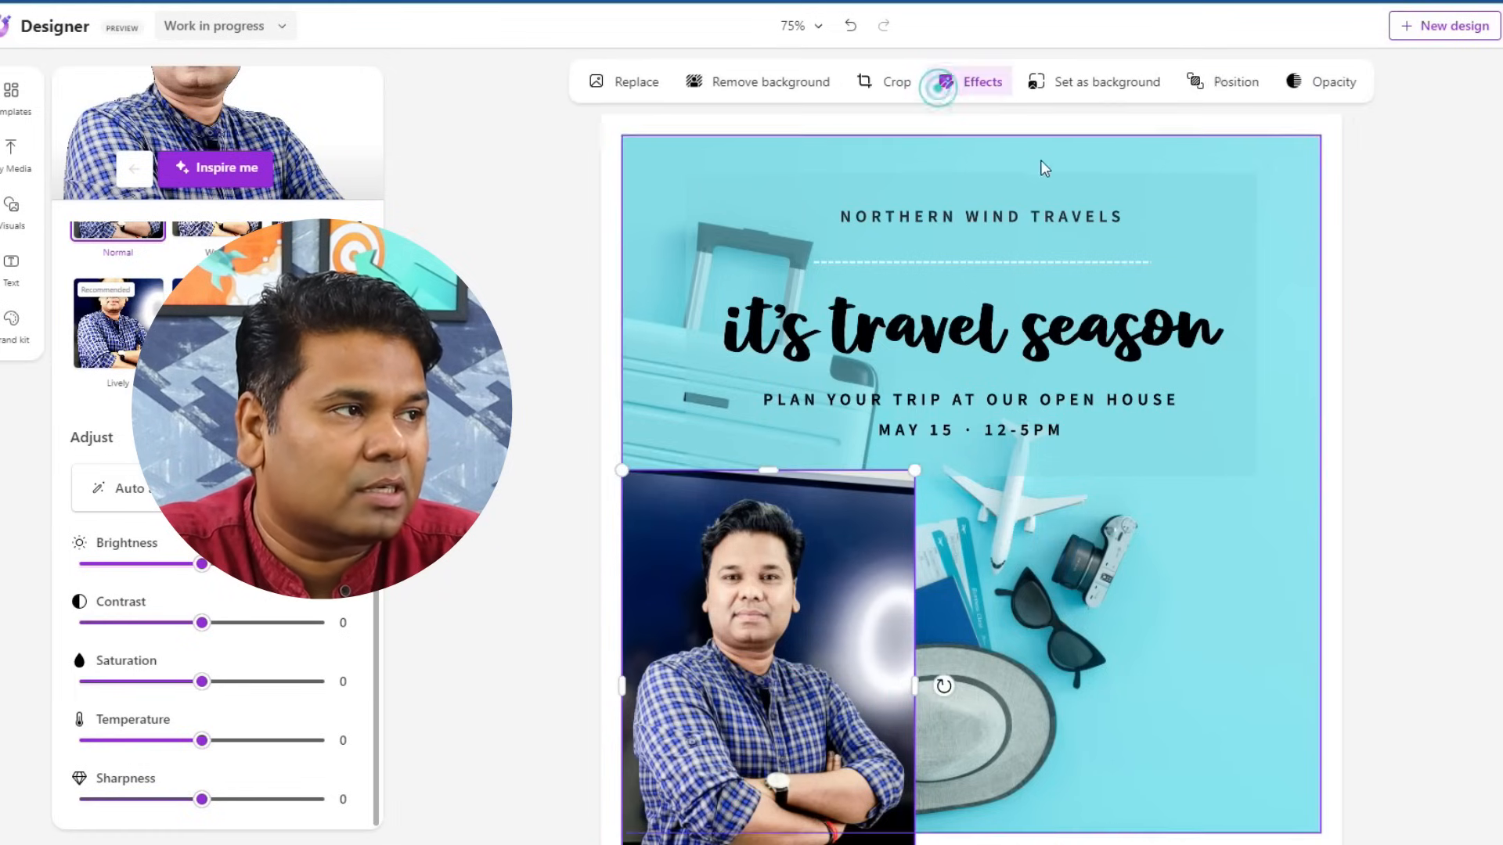
- Set the portrait photo as the design's background and shift the suitcase picture slightly upward
click(976, 82)
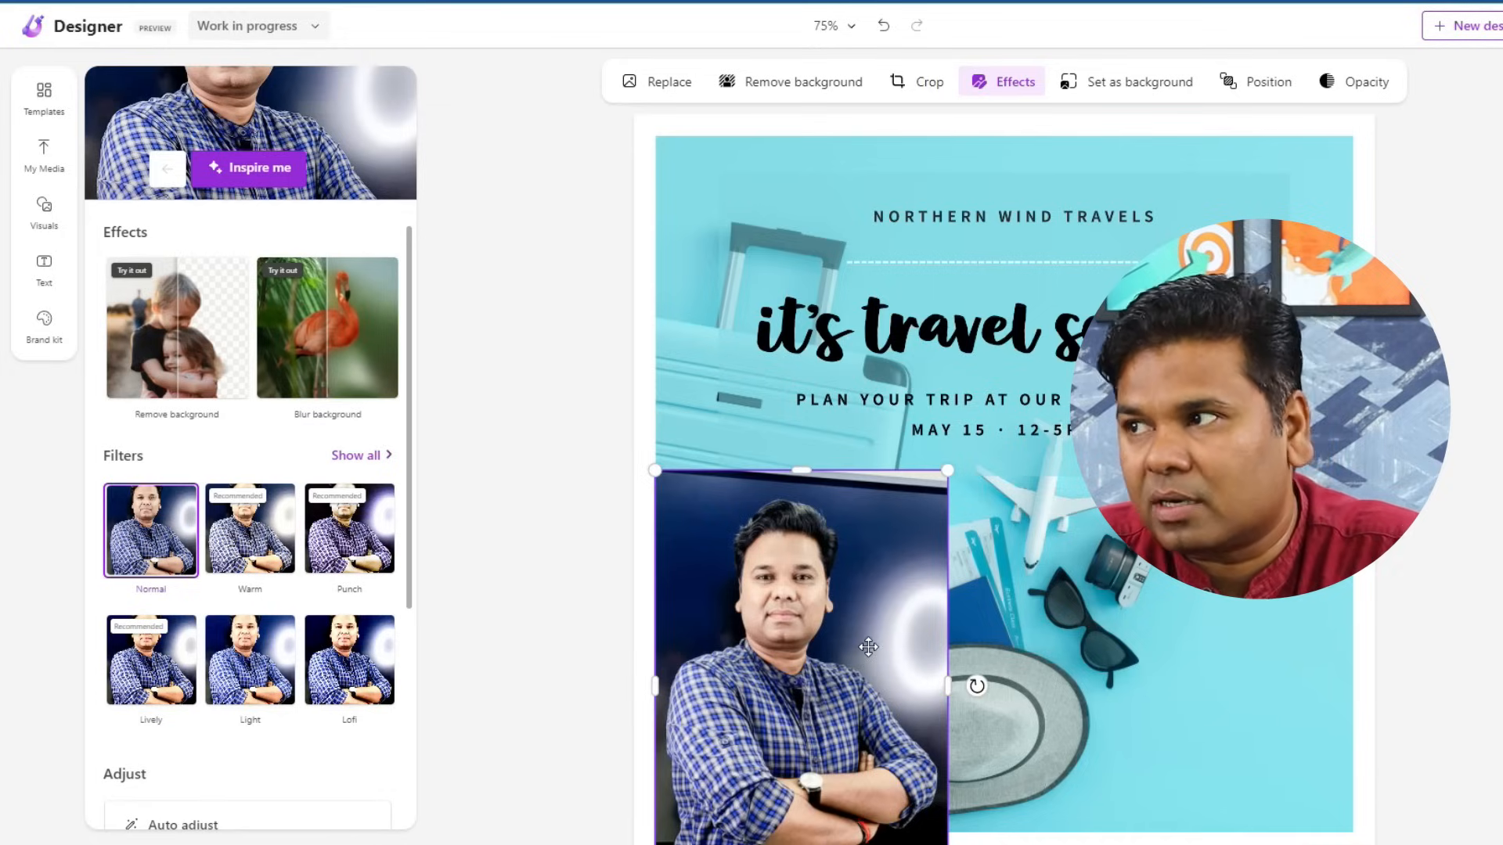
click(1123, 86)
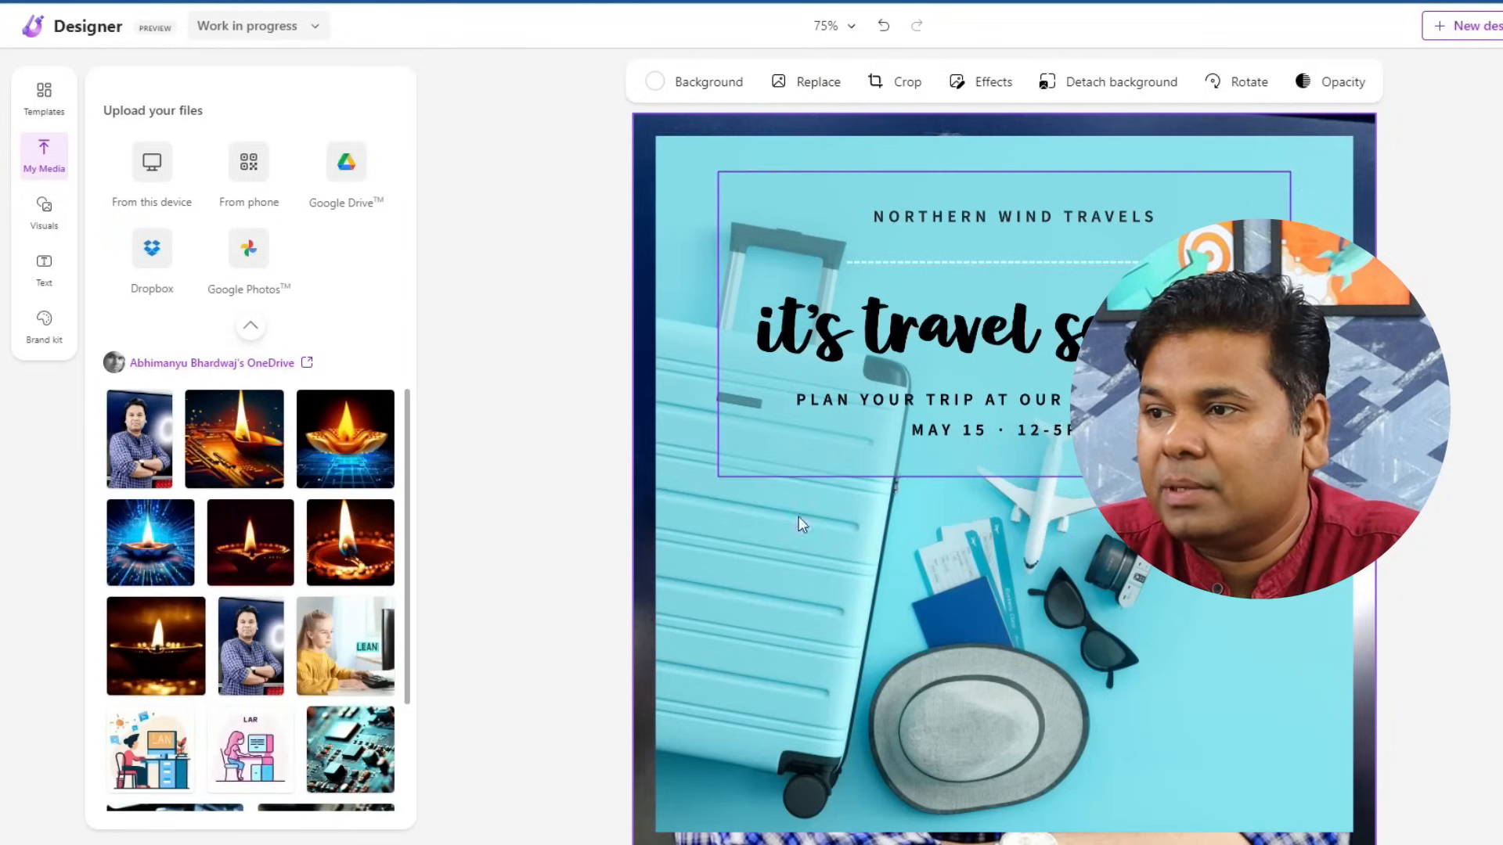
mouse_move(682, 177)
mouse_down()
mouse_move(1266, 587)
mouse_move(666, 198)
mouse_move(681, 159)
mouse_up()
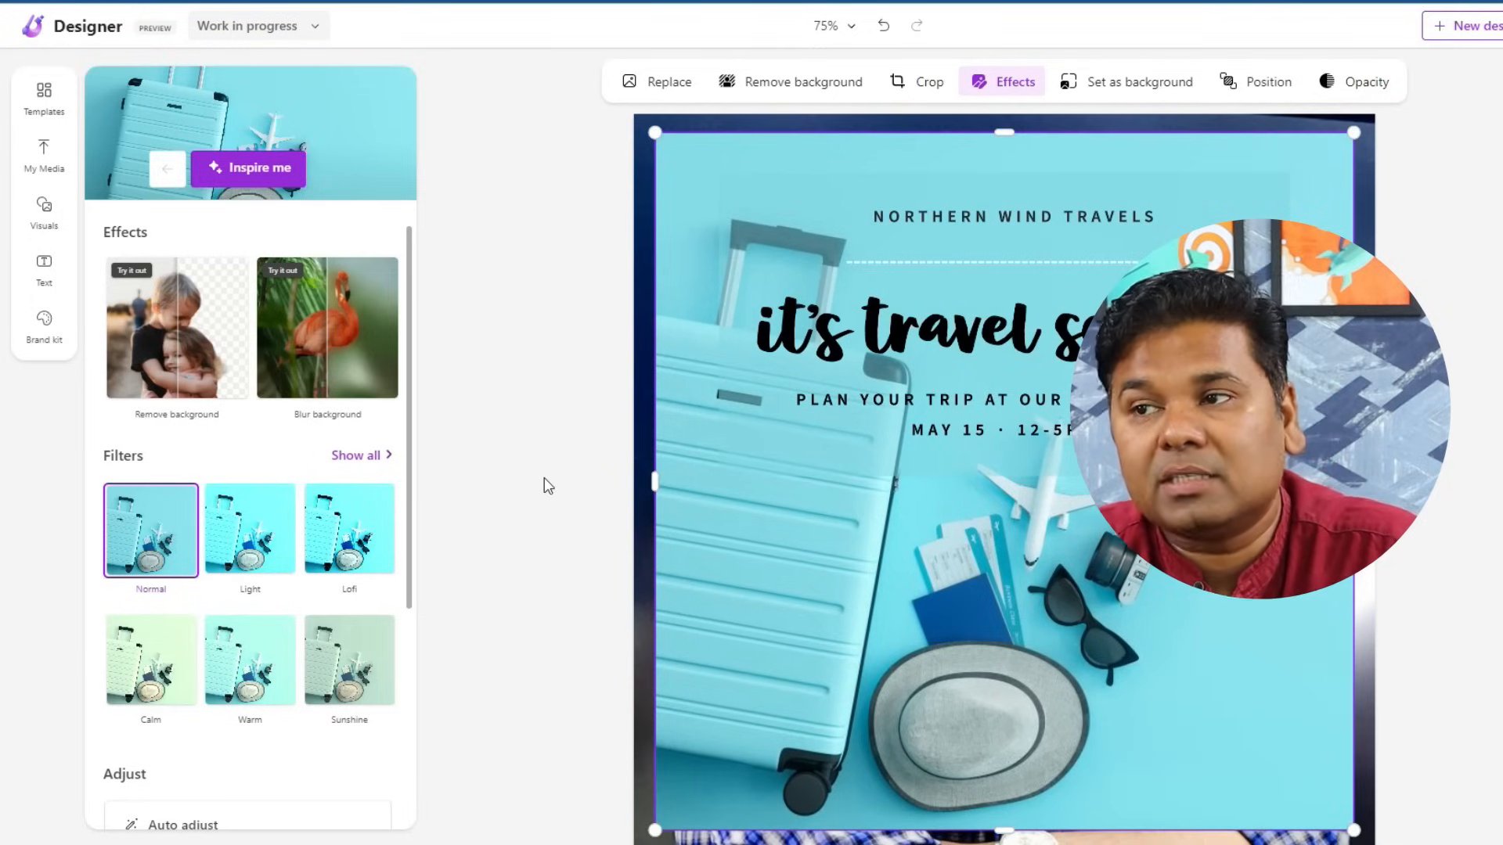
- Browse the graphics library, examining the filled, outlined and organic shapes
click(47, 213)
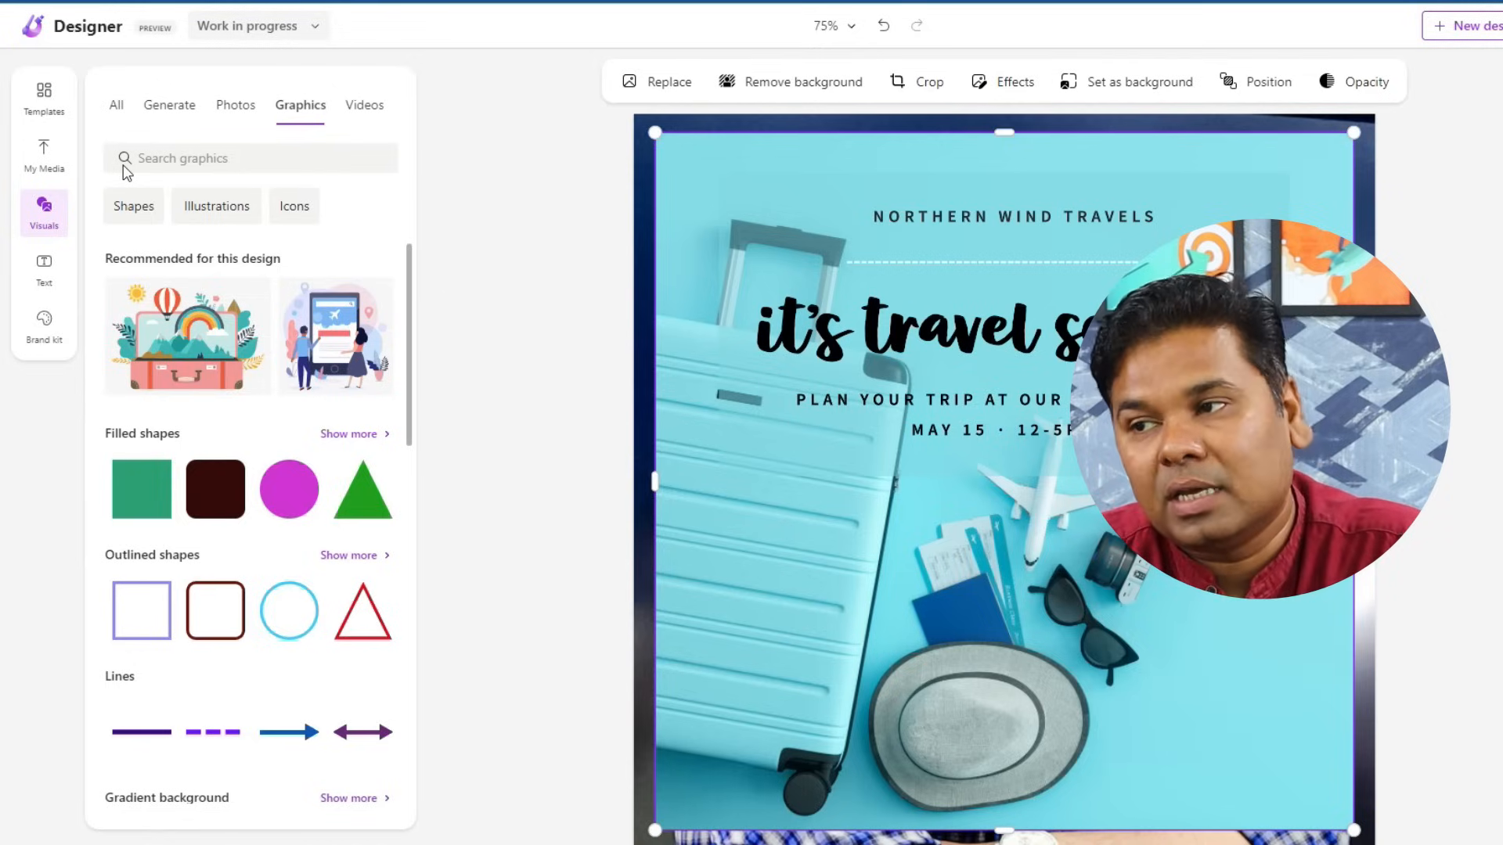
scroll(252, 396, down, 5)
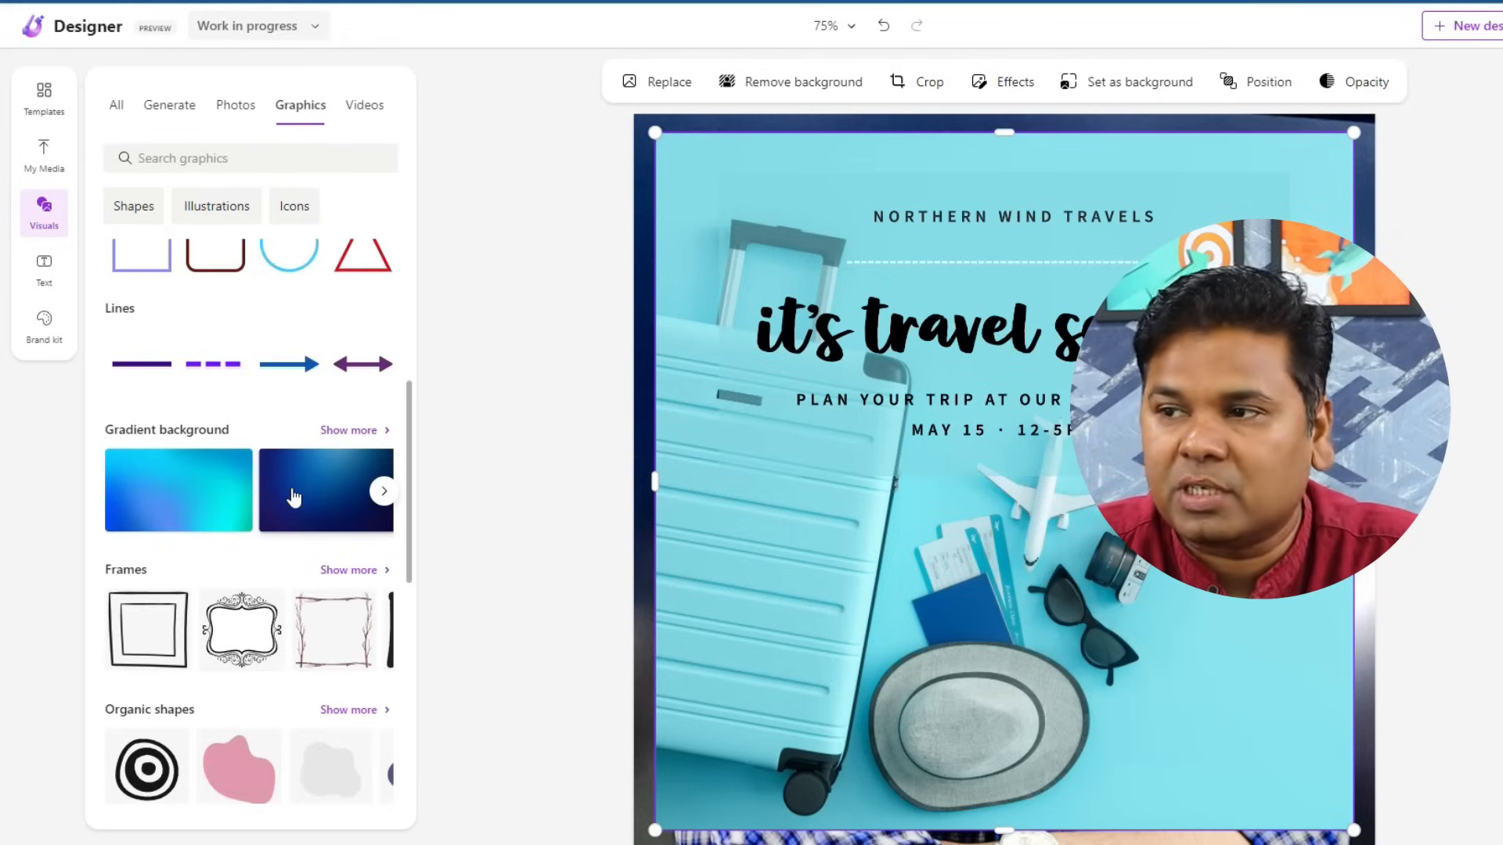
scroll(157, 375, up, 5)
click(133, 205)
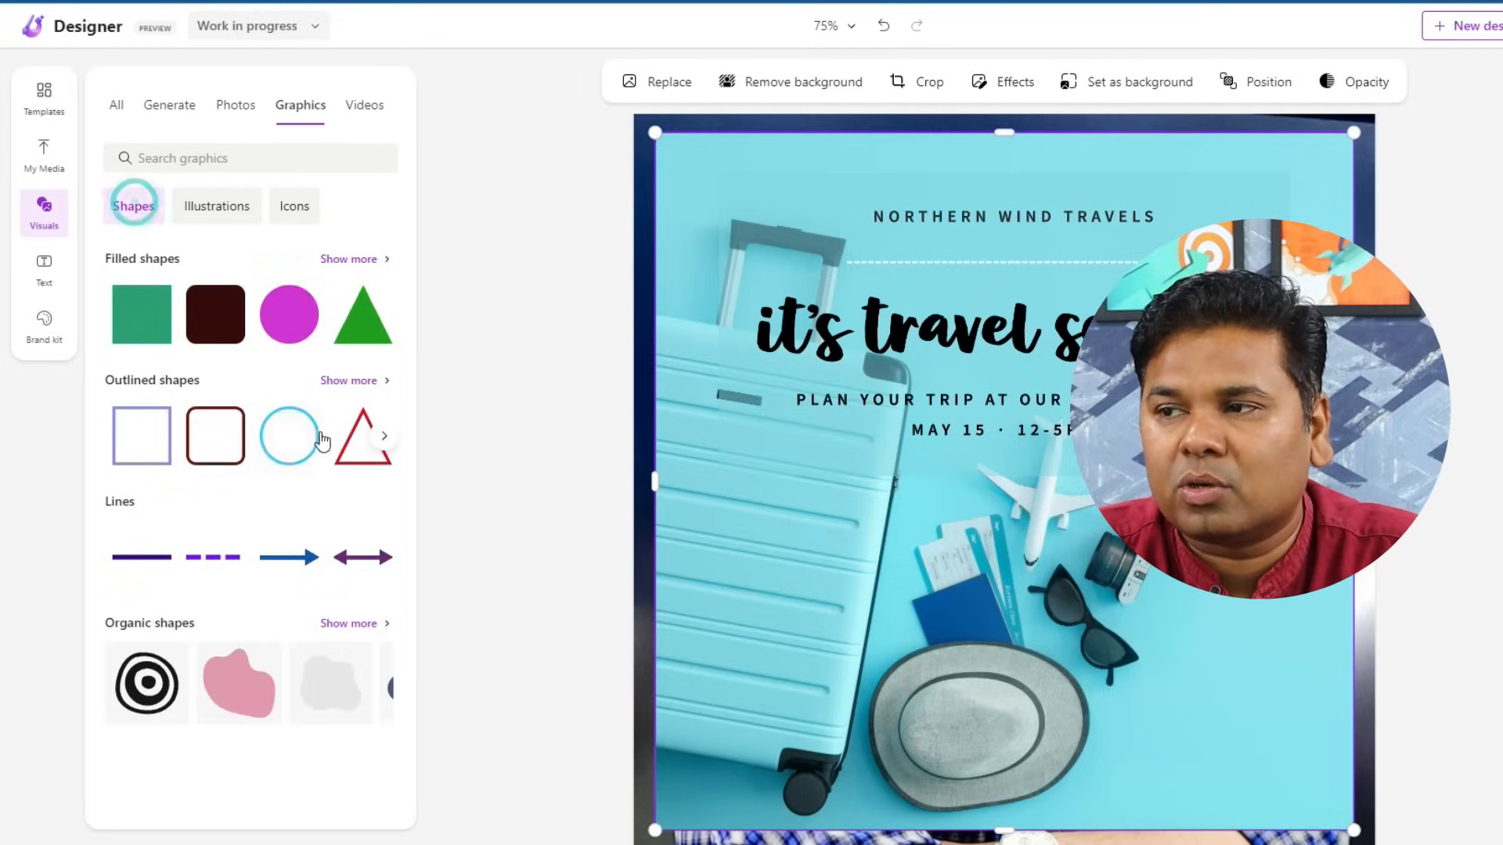
click(377, 259)
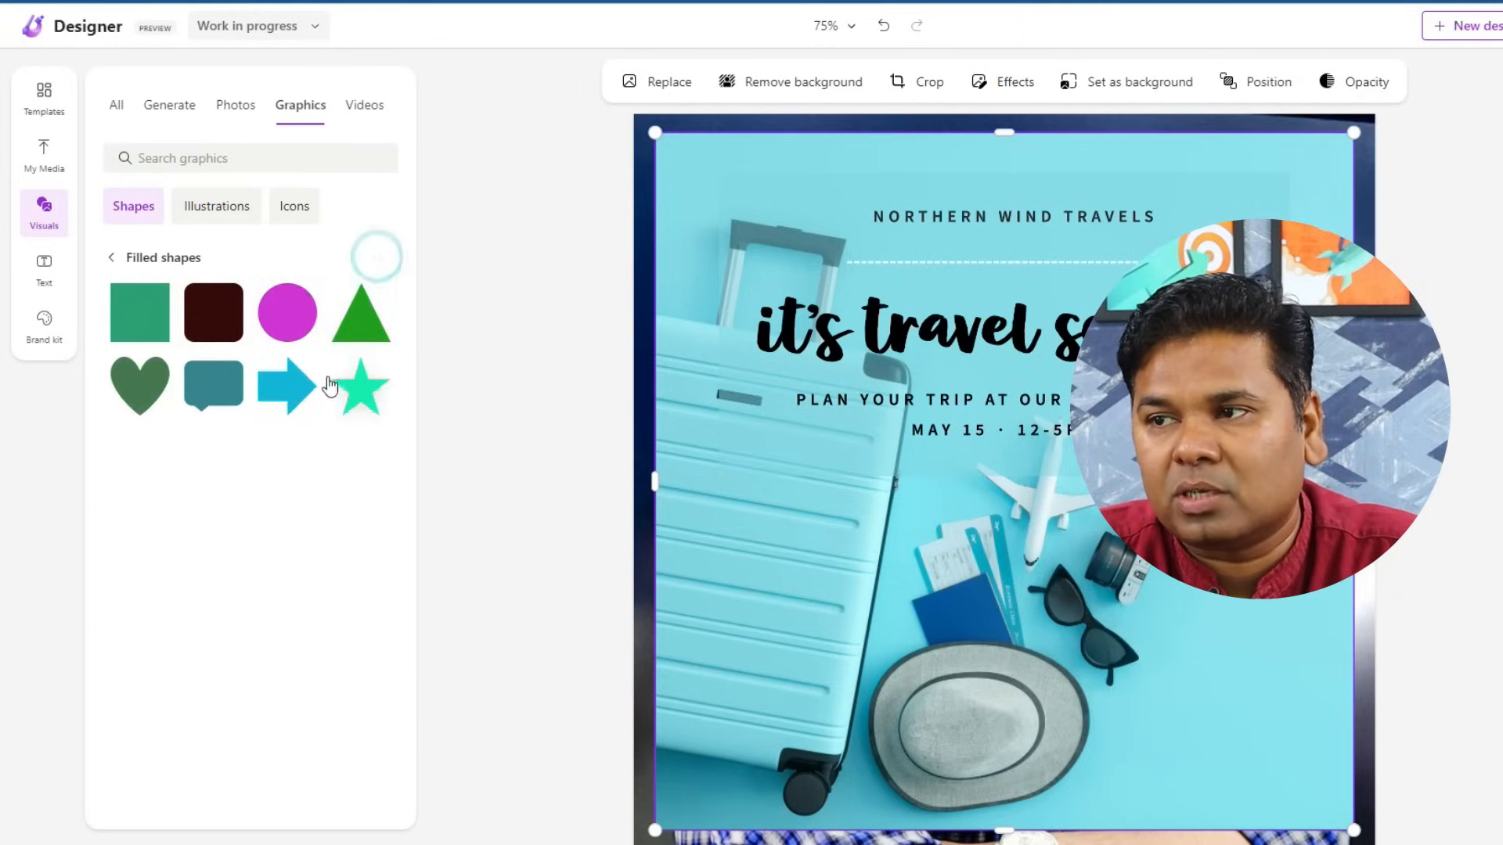
click(111, 257)
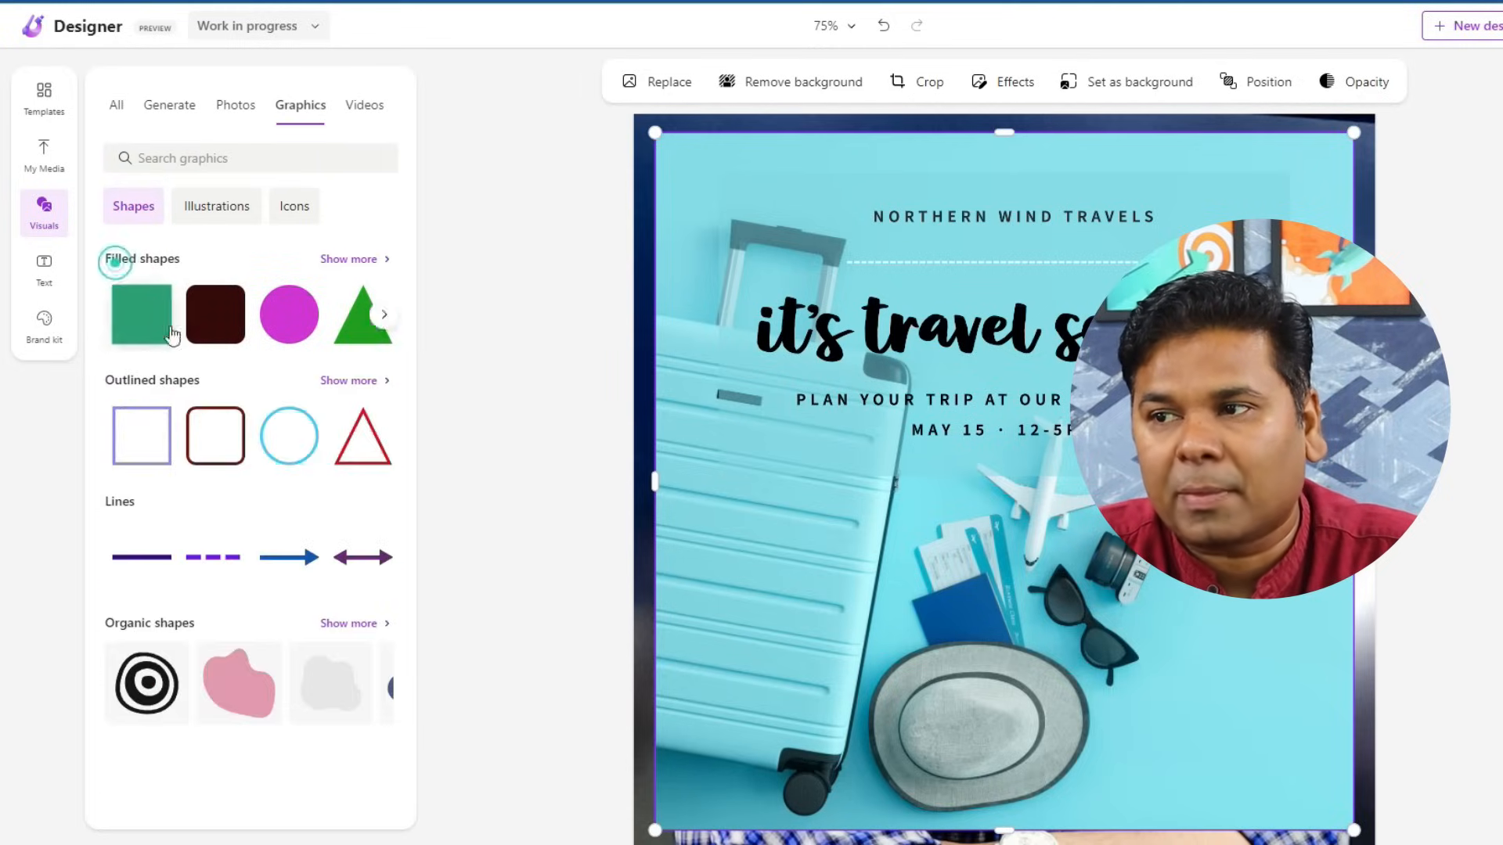
click(368, 382)
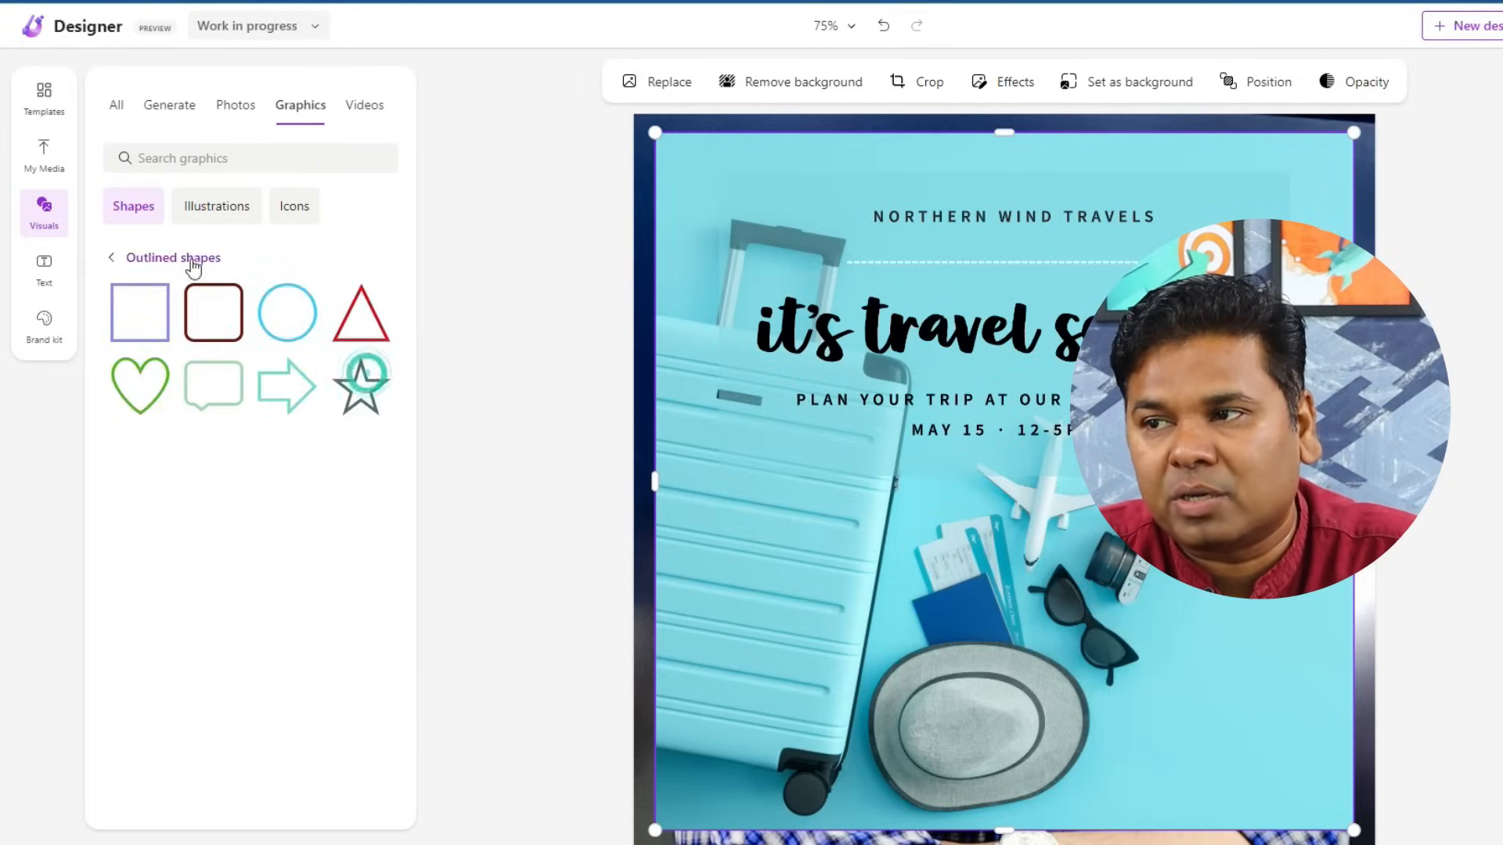
click(114, 258)
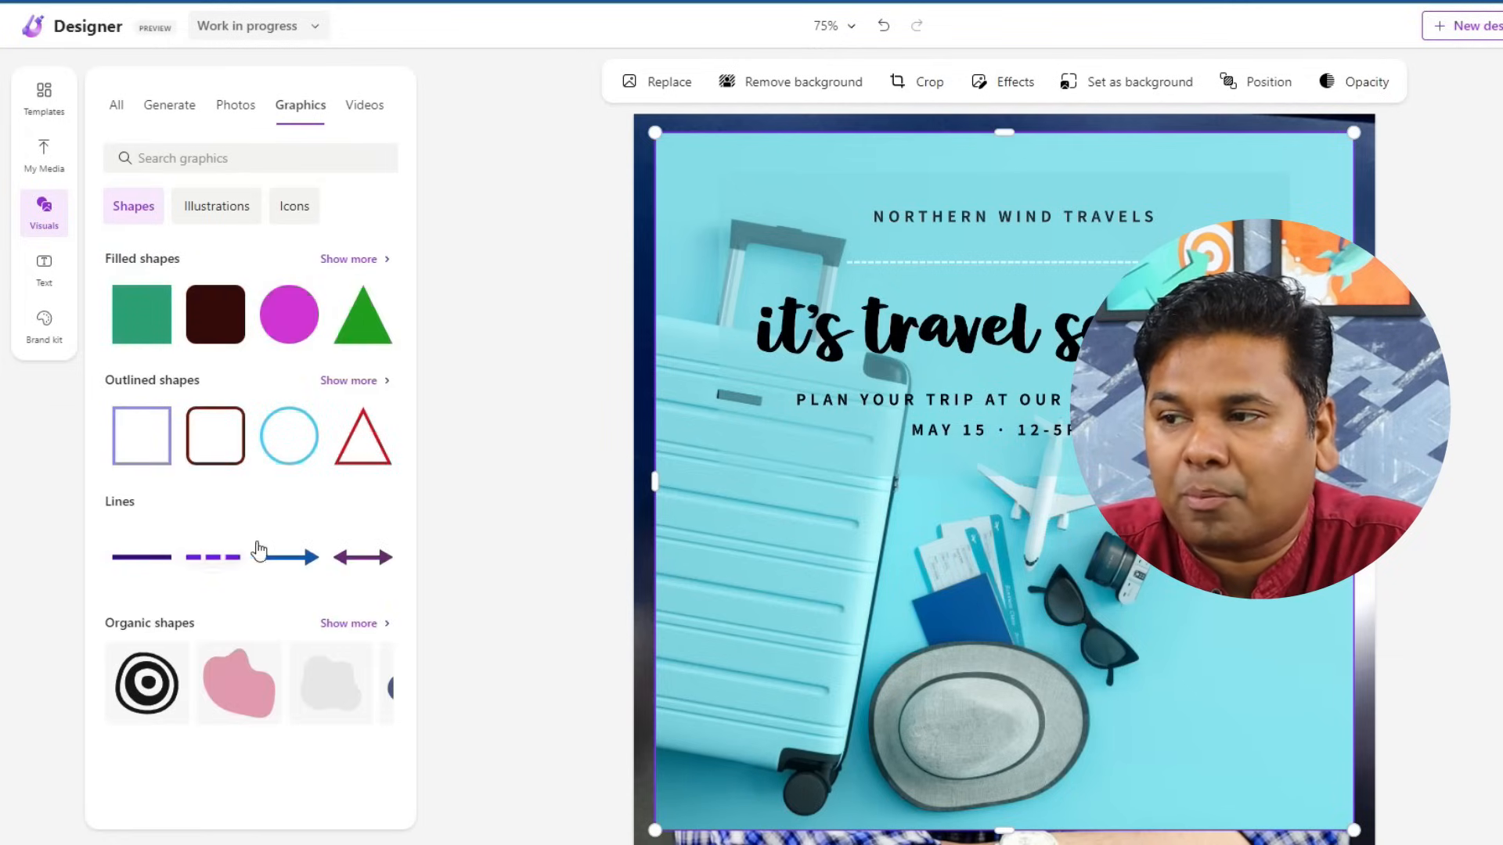
click(362, 625)
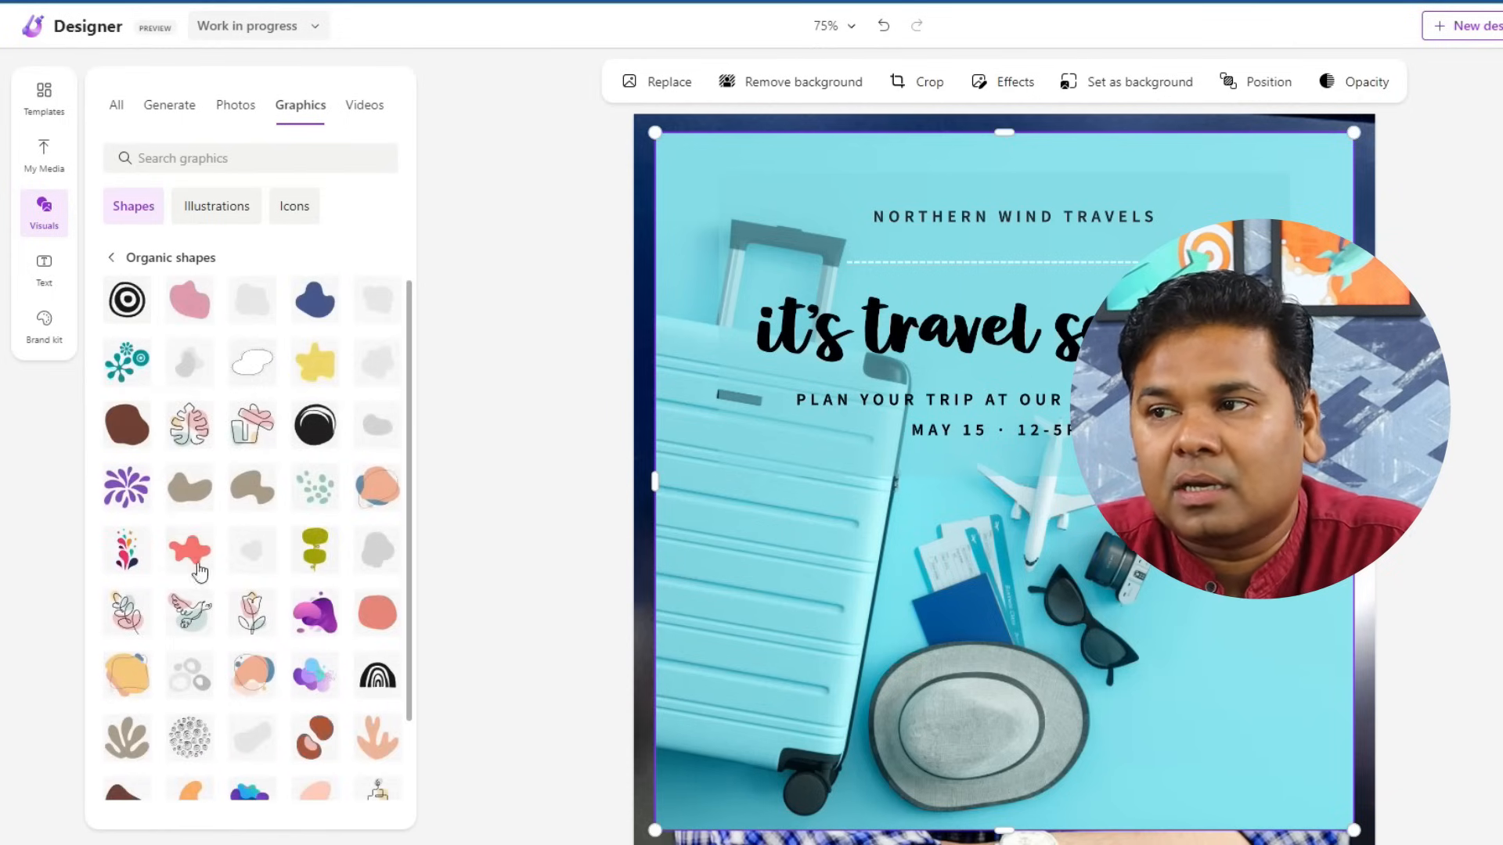
scroll(226, 574, down, 1)
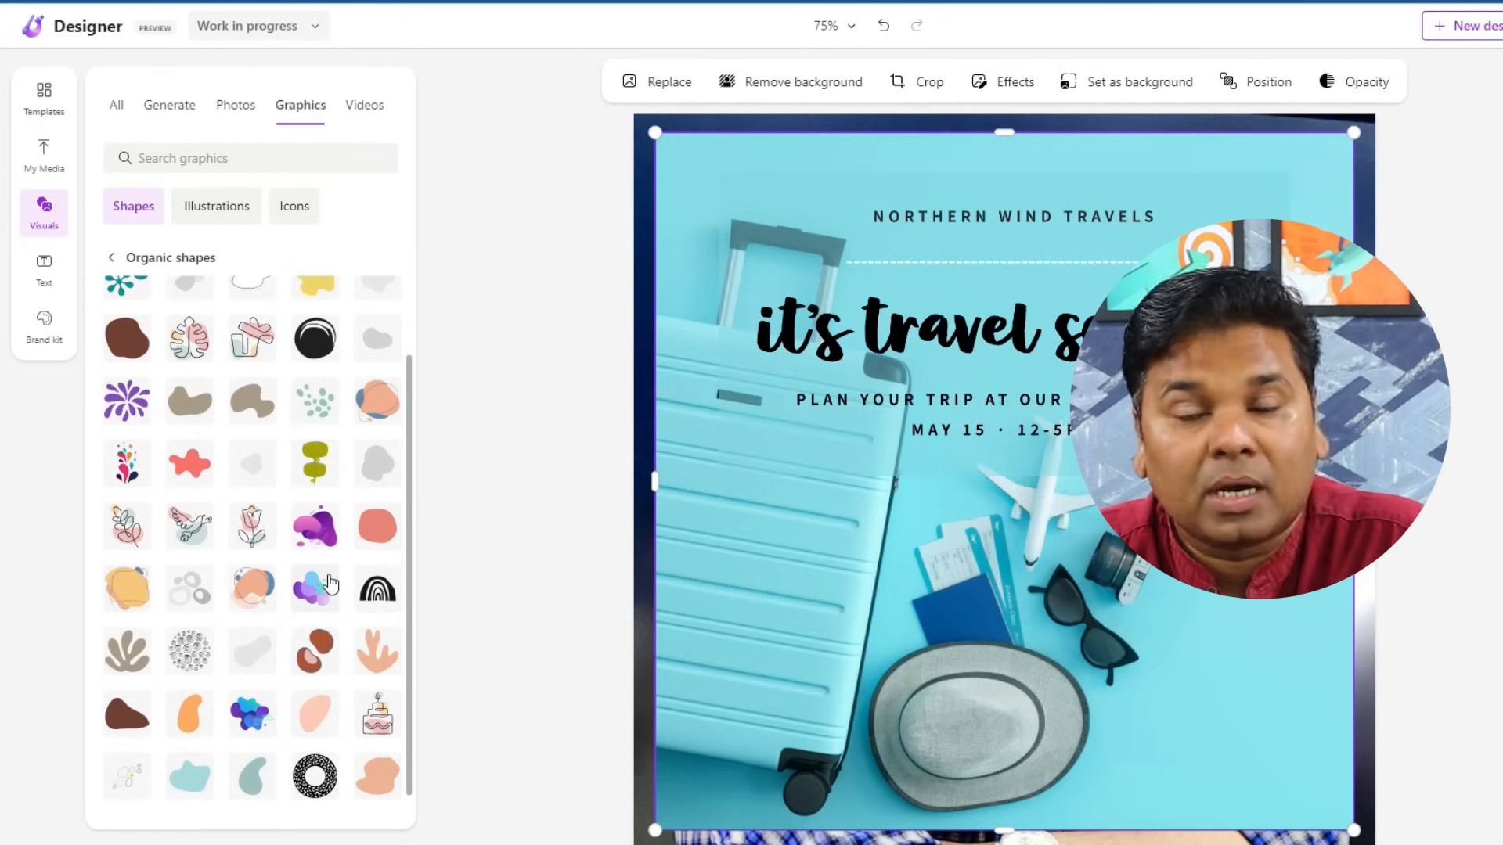
- Browse the illustration categories and try to place the brown swirling sun illustration on the suitcase picture
click(217, 206)
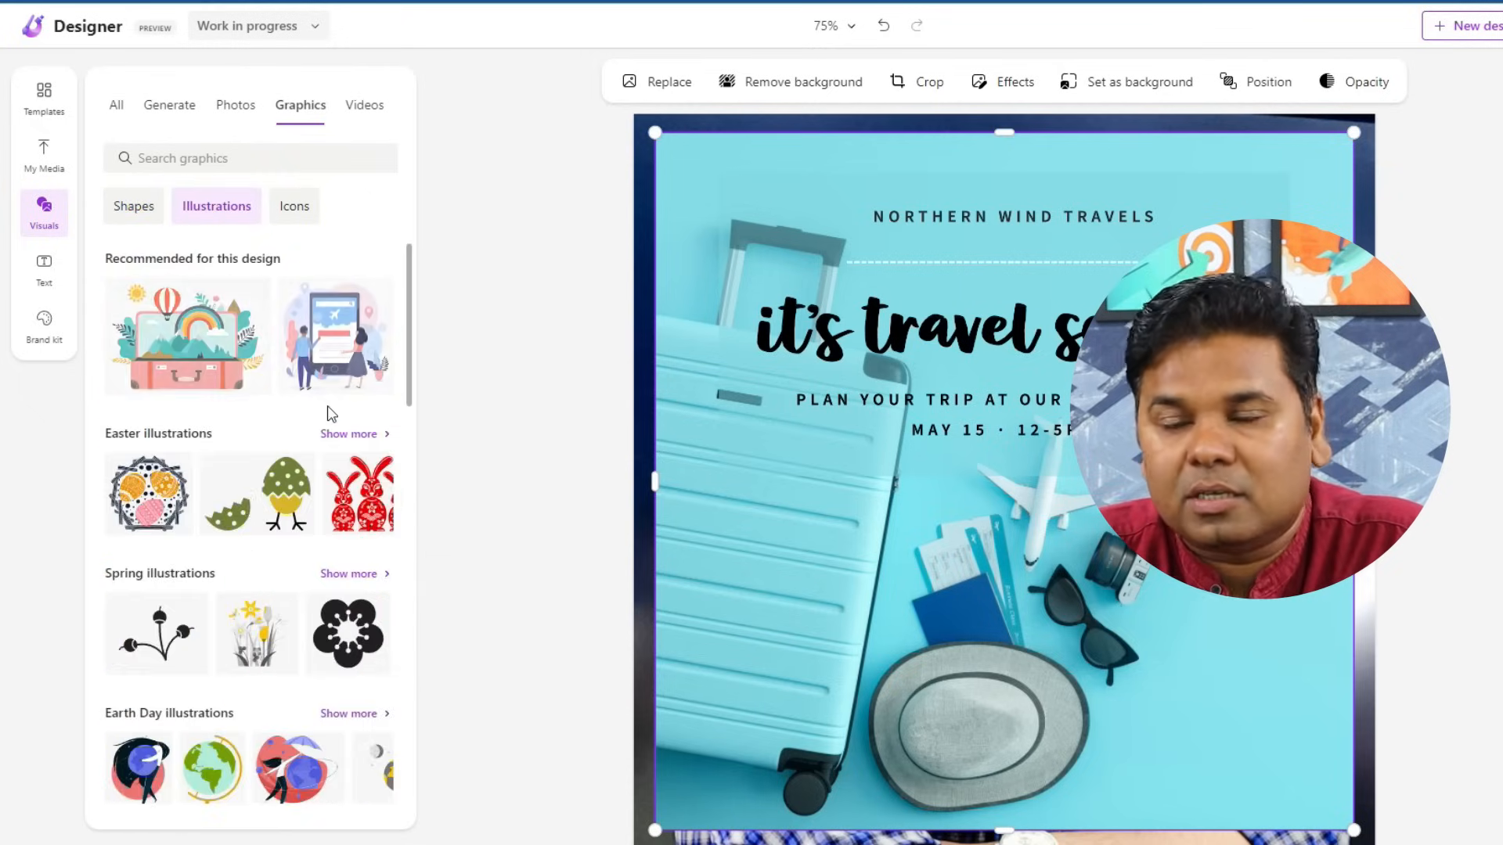
scroll(246, 541, down, 7)
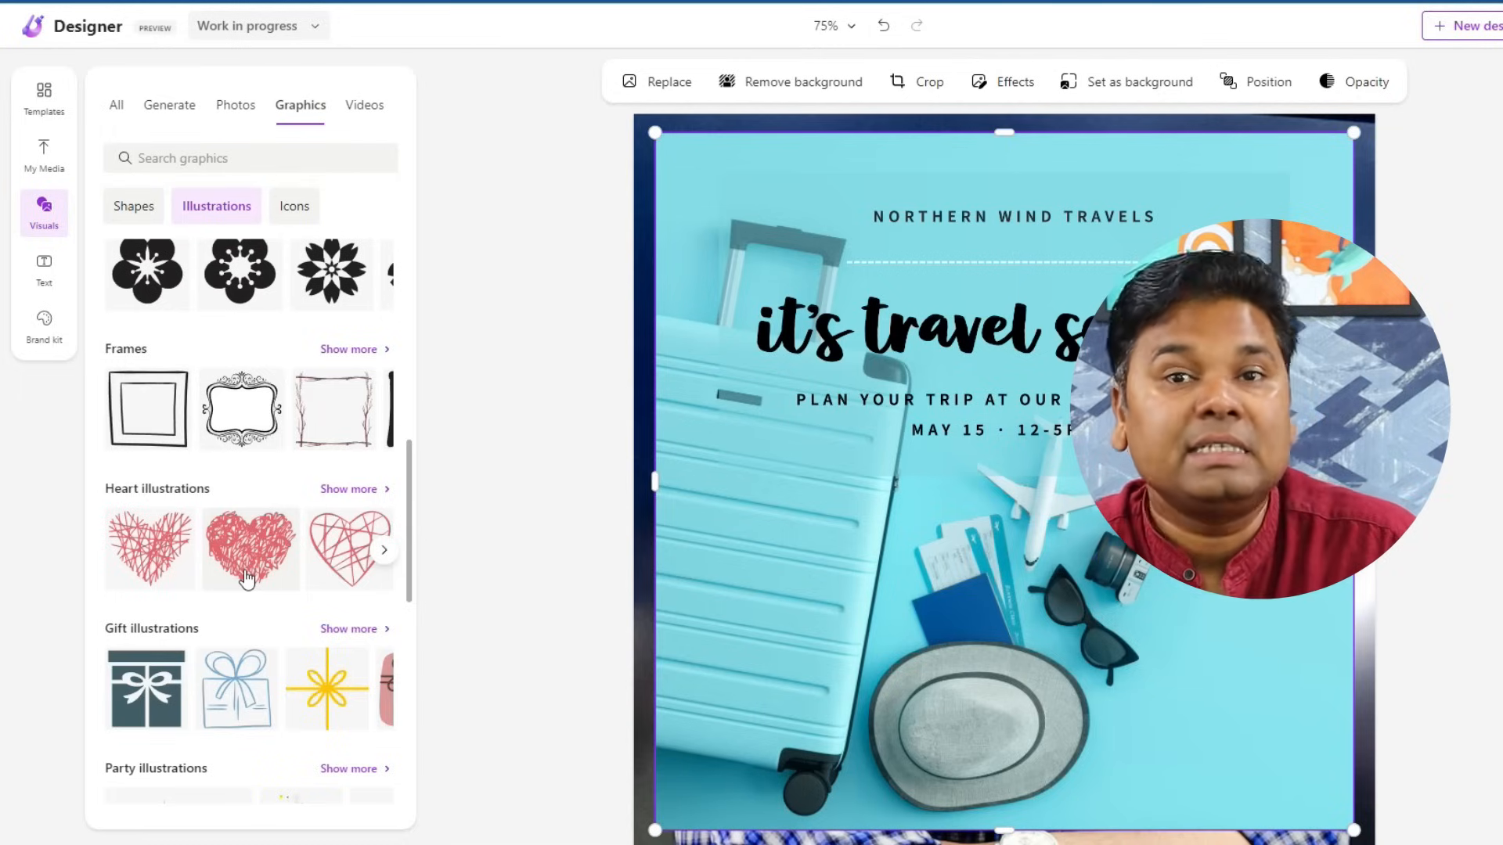
scroll(227, 599, down, 6)
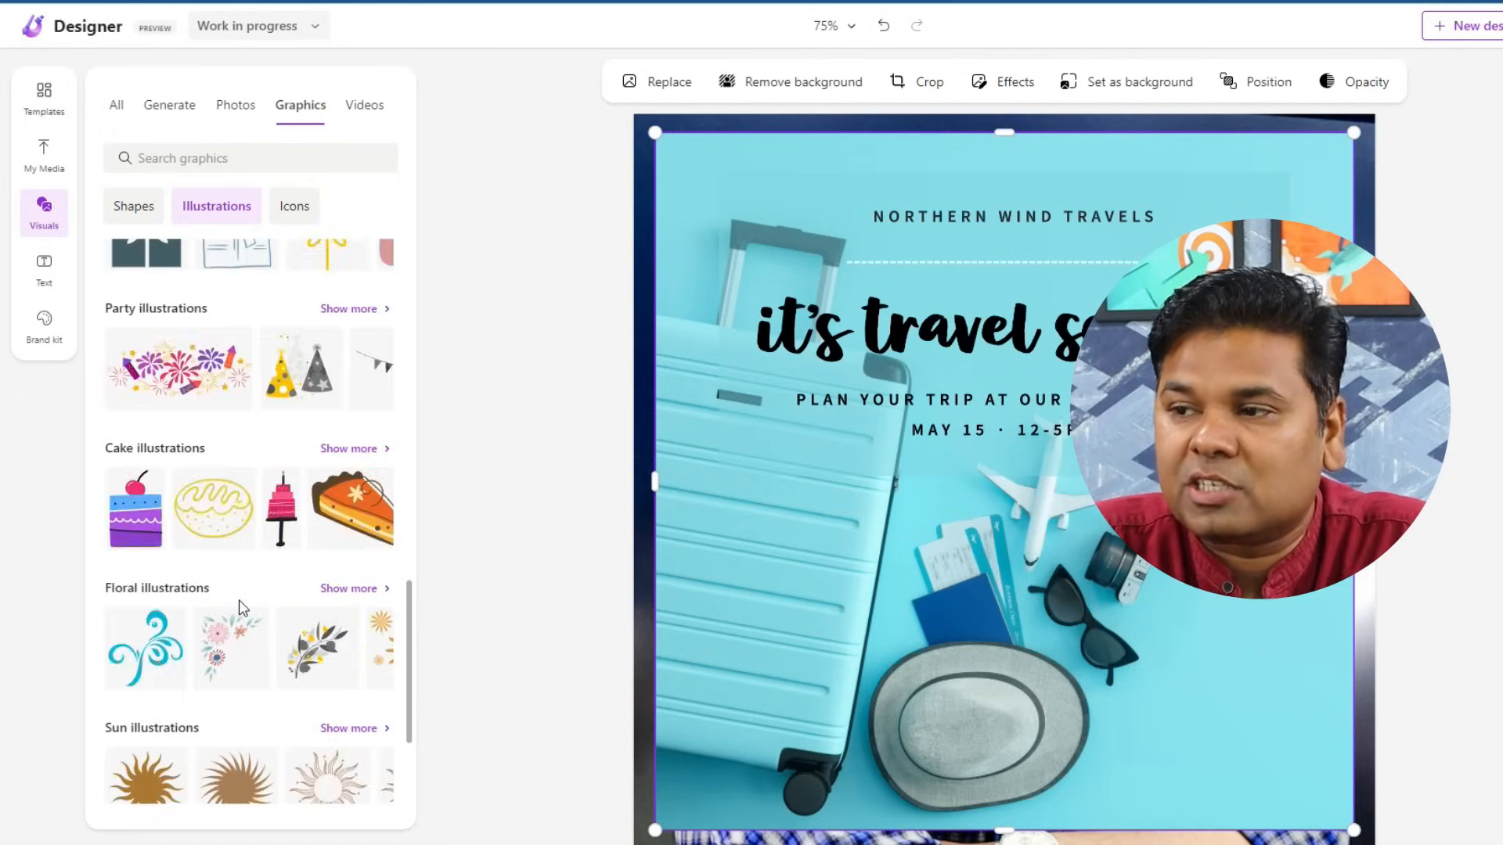
scroll(254, 609, down, 2)
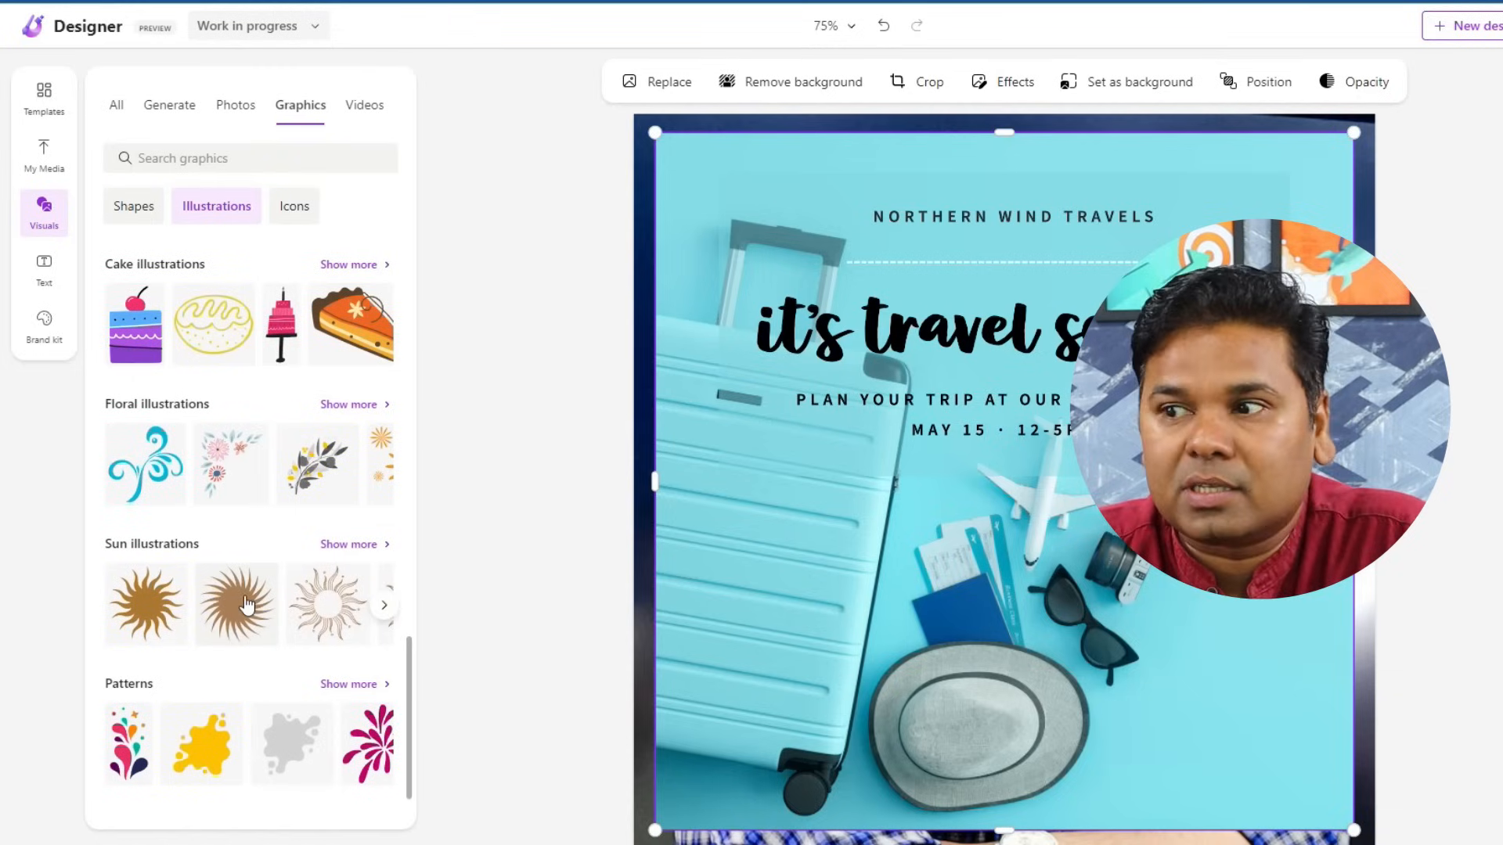
drag(251, 605, 953, 614)
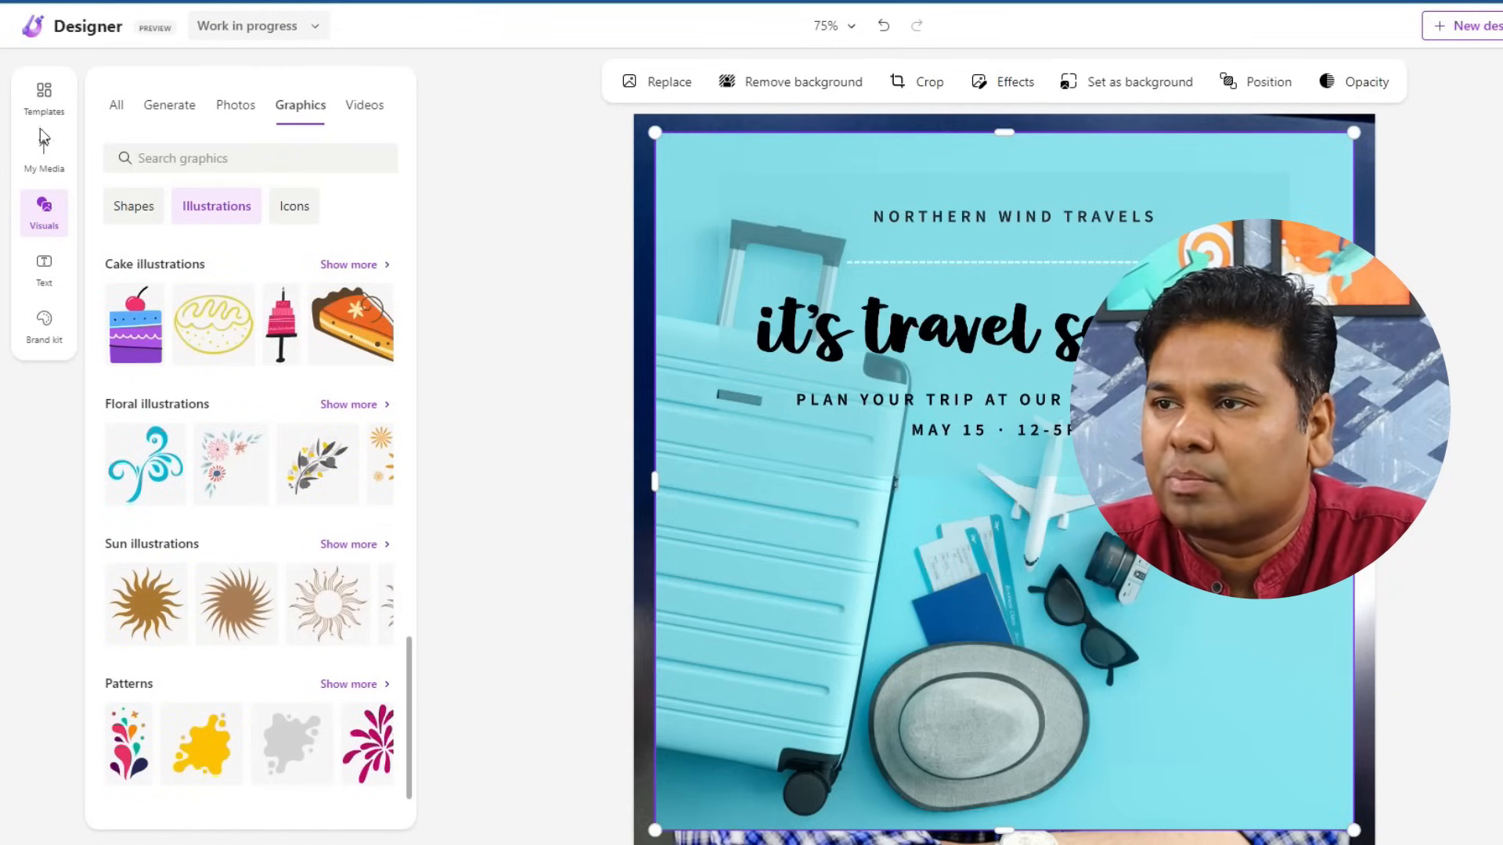
- Replace the suitcase design with the light blue "TRAVEL SALE" template and reopen the graphic illustrations
click(44, 95)
click(200, 467)
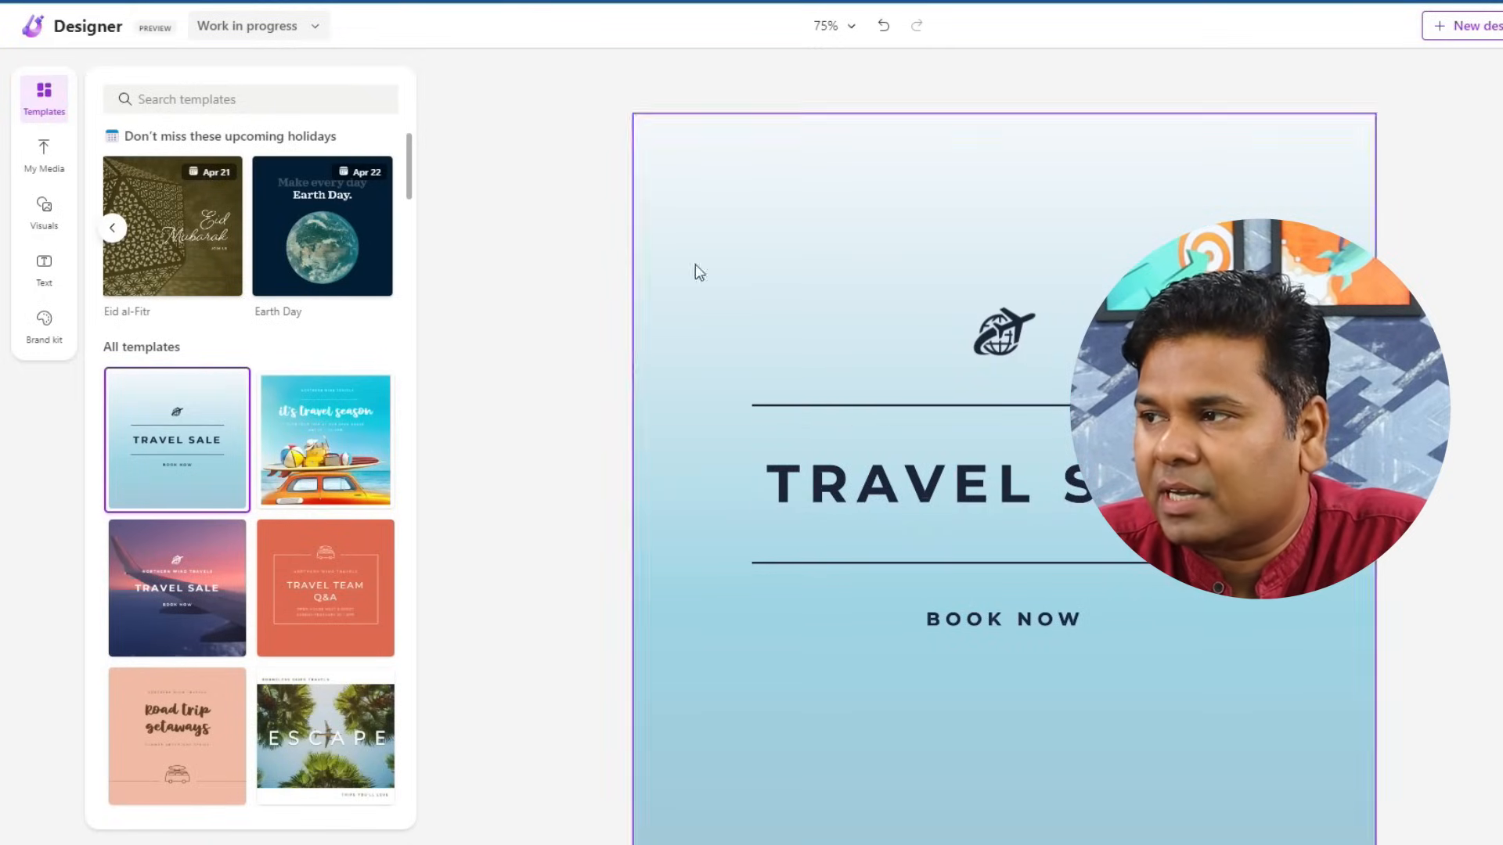
click(48, 210)
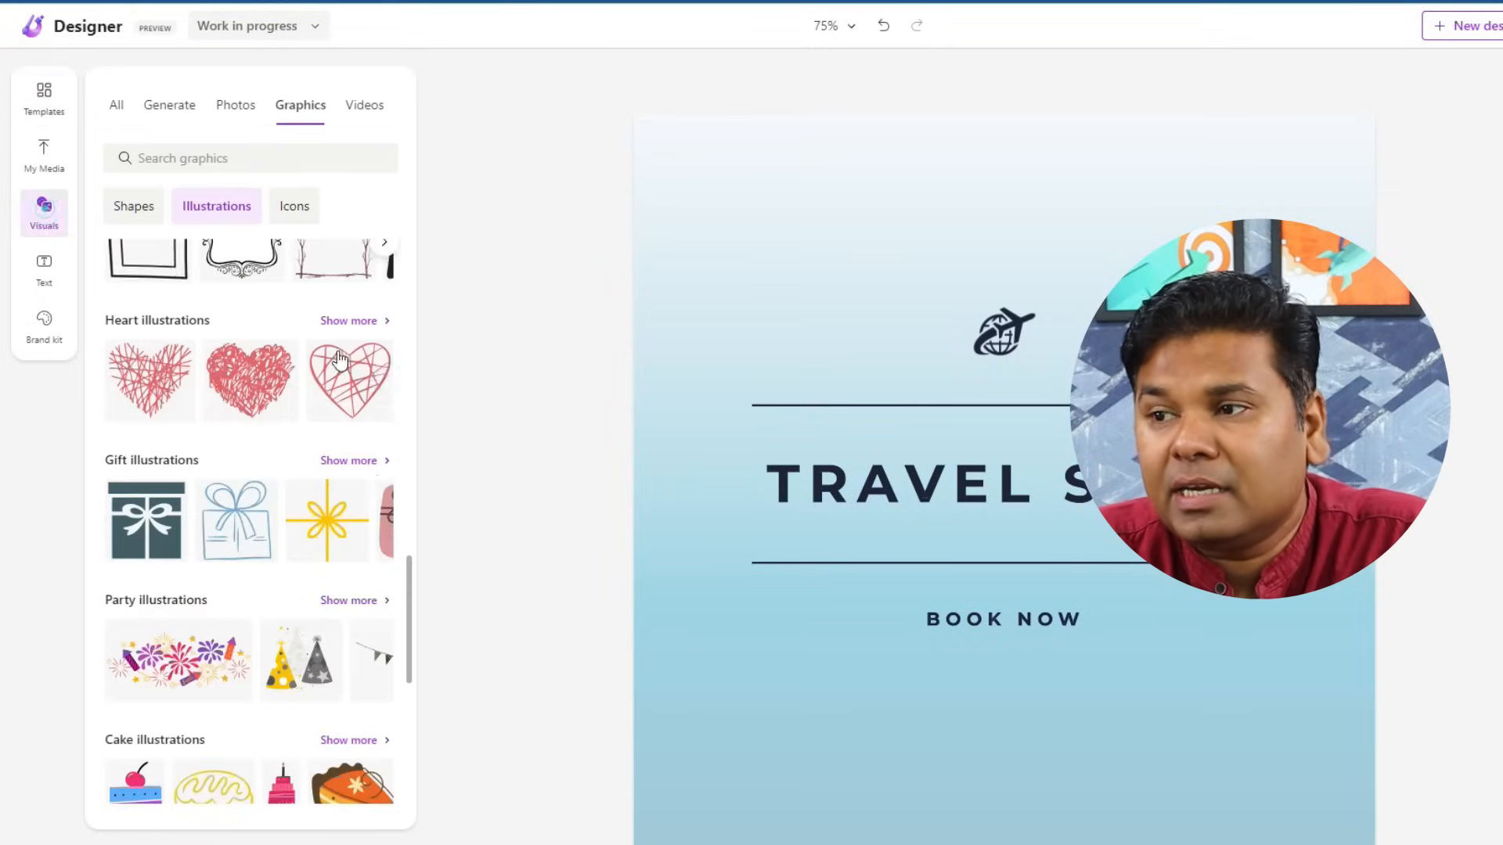
- Add the pink and blue corner flower illustration from the floral illustrations and enlarge it in the canvas's upper-left corner
scroll(237, 665, down, 5)
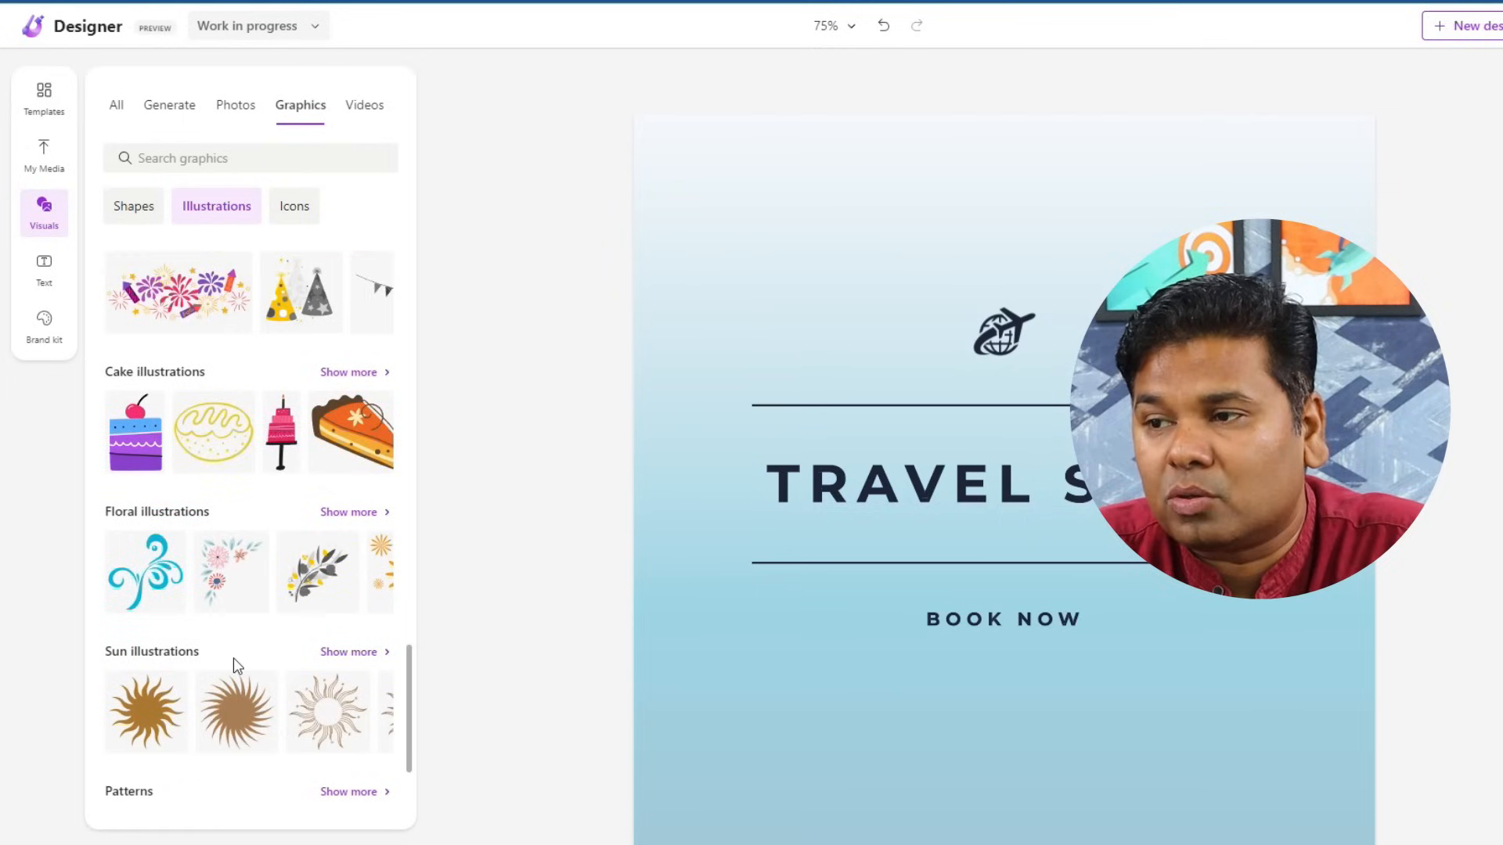
scroll(233, 658, down, 2)
click(231, 463)
drag(735, 254, 707, 213)
drag(898, 305, 980, 381)
click(554, 513)
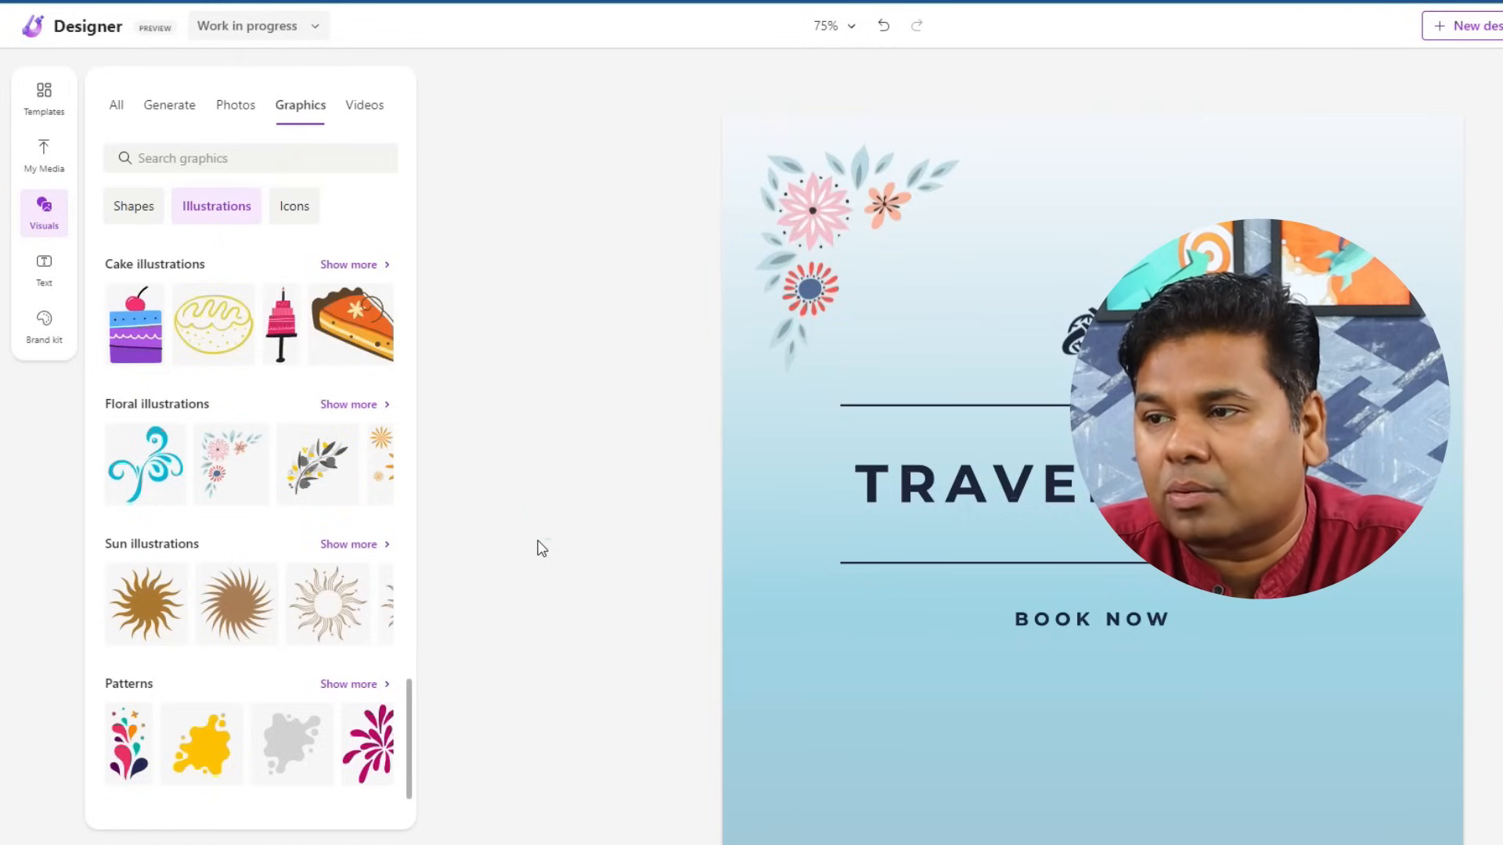
- Add the grey and yellow branch illustration to the canvas's lower-left corner and the yellow splash pattern to its lower-right corner
click(317, 464)
drag(1018, 353, 924, 697)
double_click(866, 737)
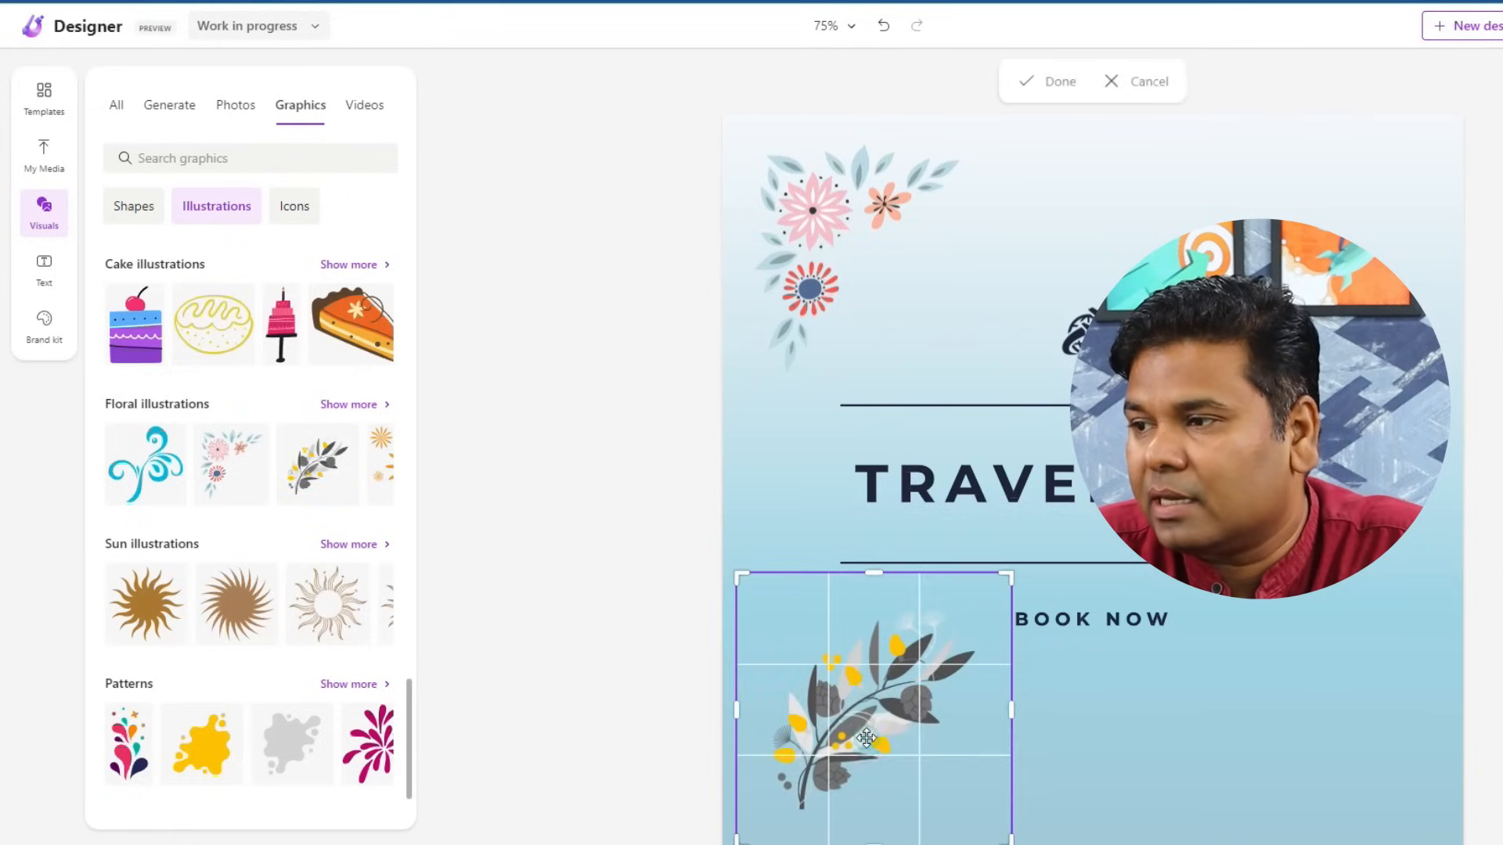
click(614, 679)
click(918, 692)
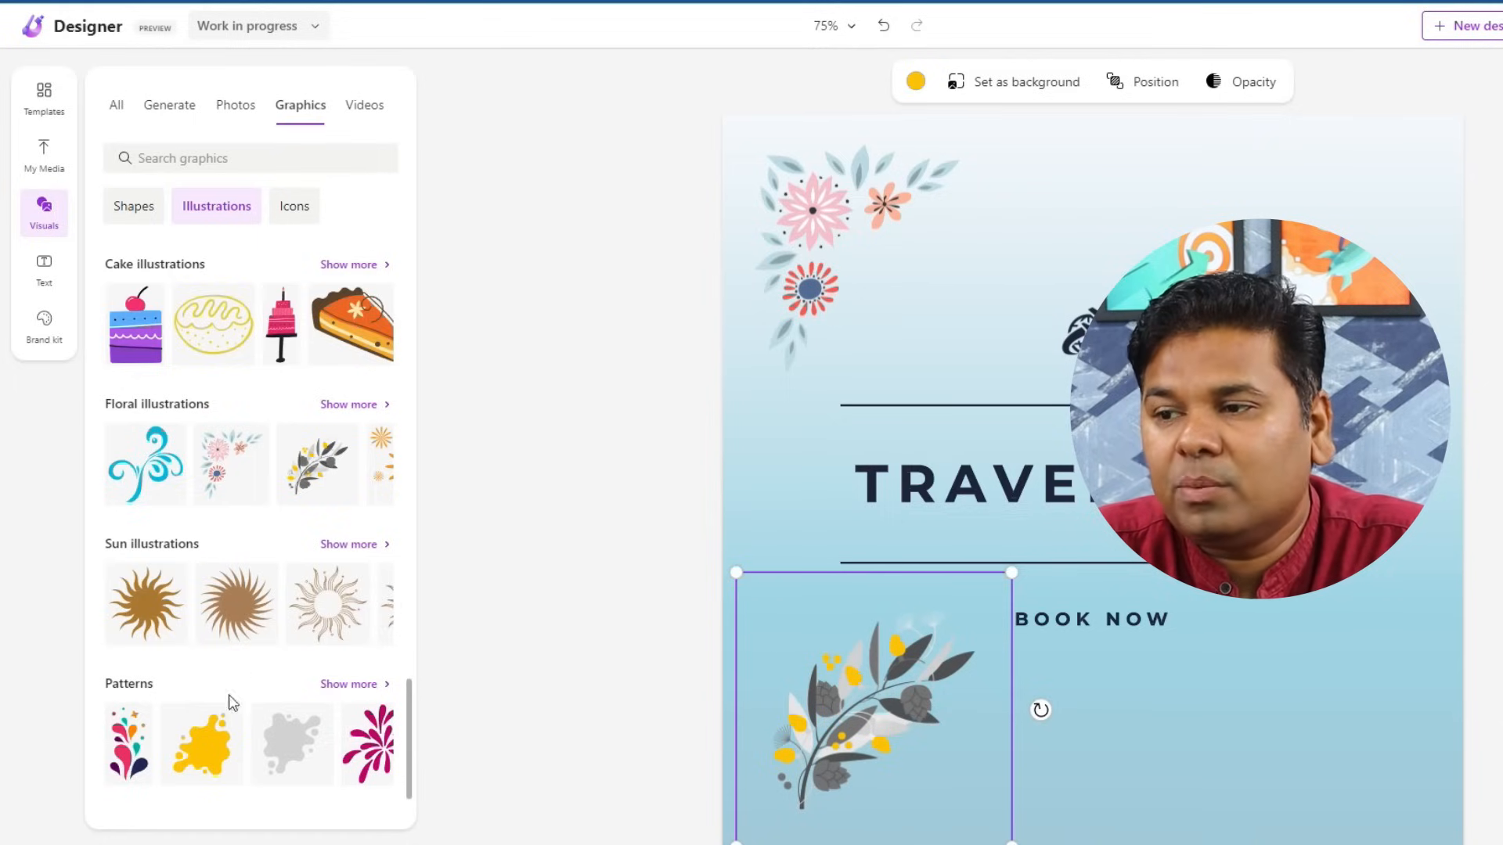
click(223, 763)
drag(910, 773, 1338, 748)
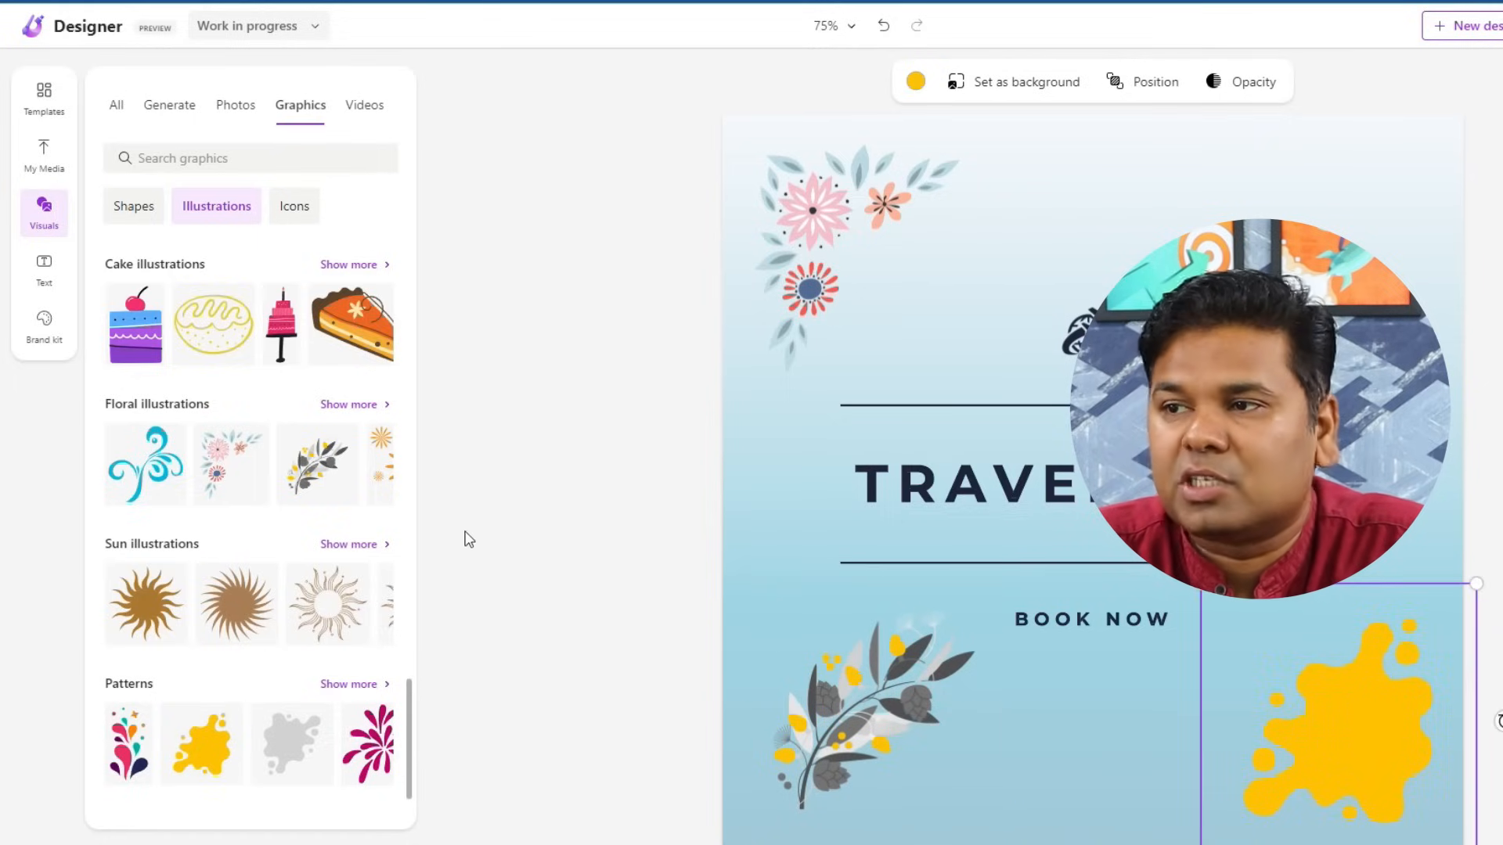
- Open the icon graphics and search the graphics library for "youtube"
click(218, 160)
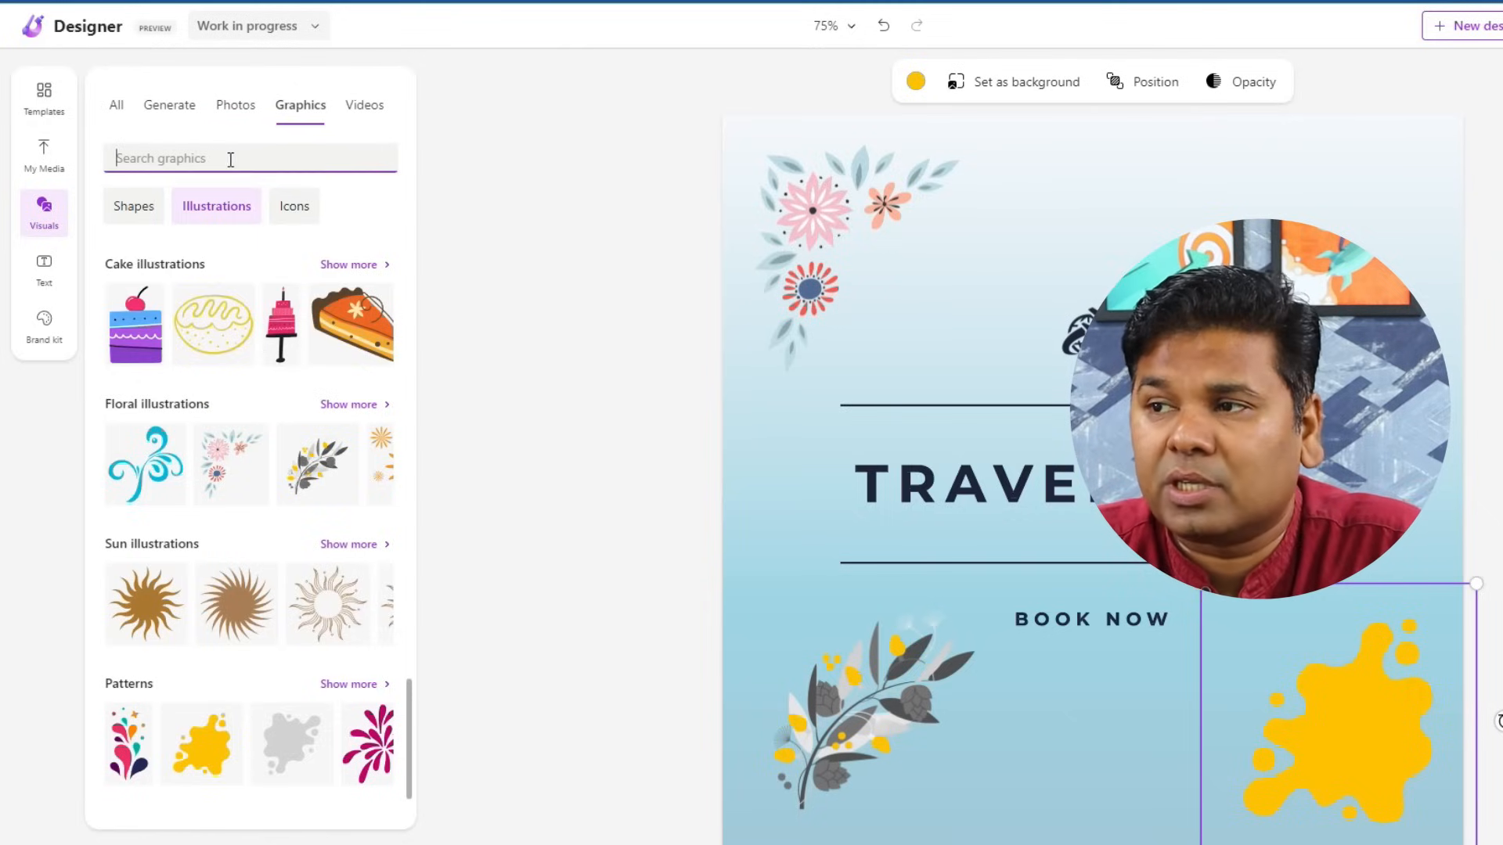
click(295, 211)
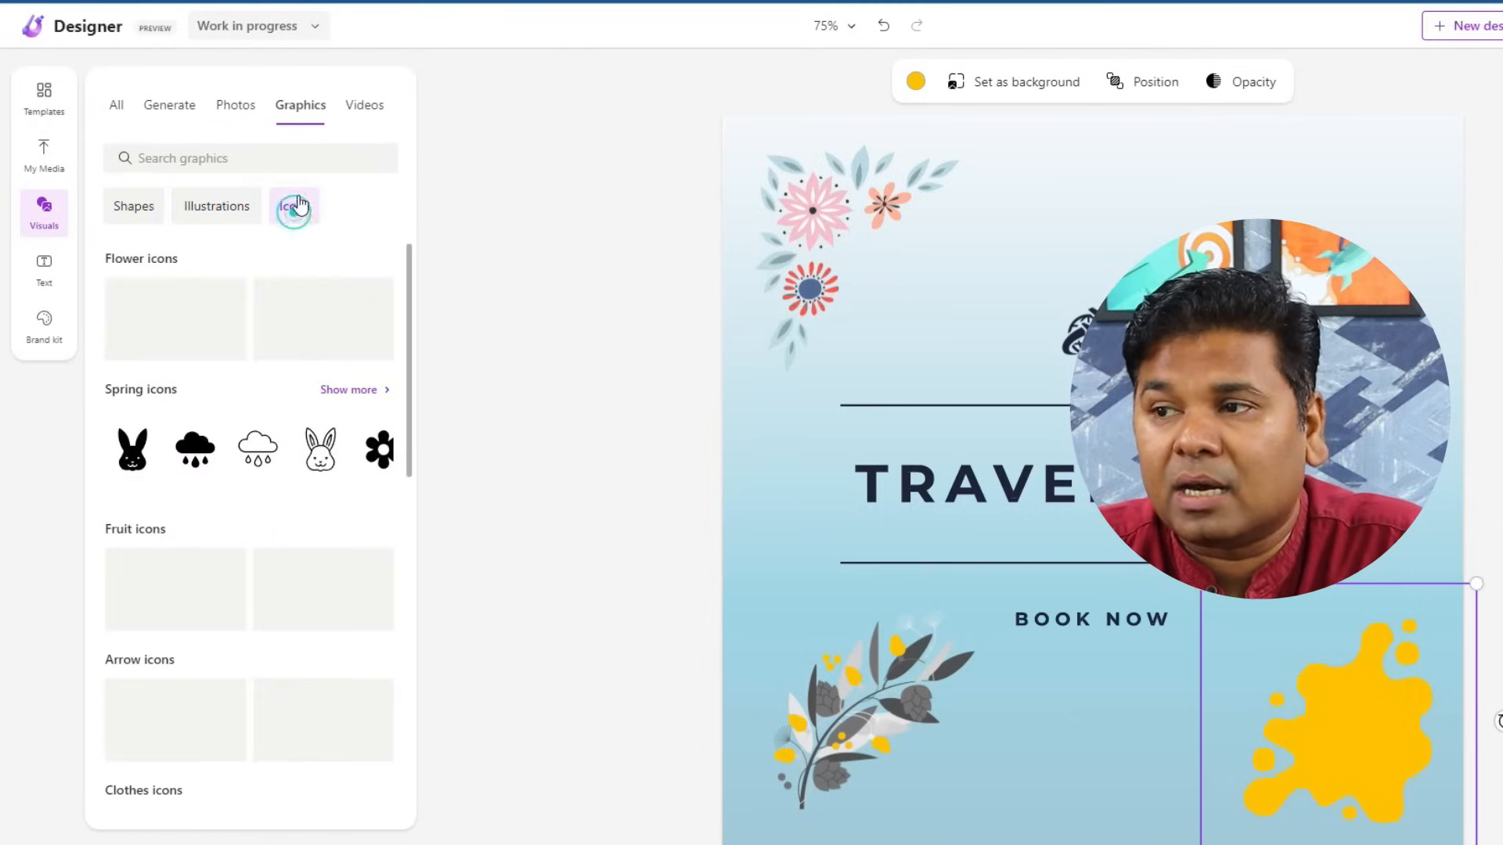
click(172, 160)
text(youtube)
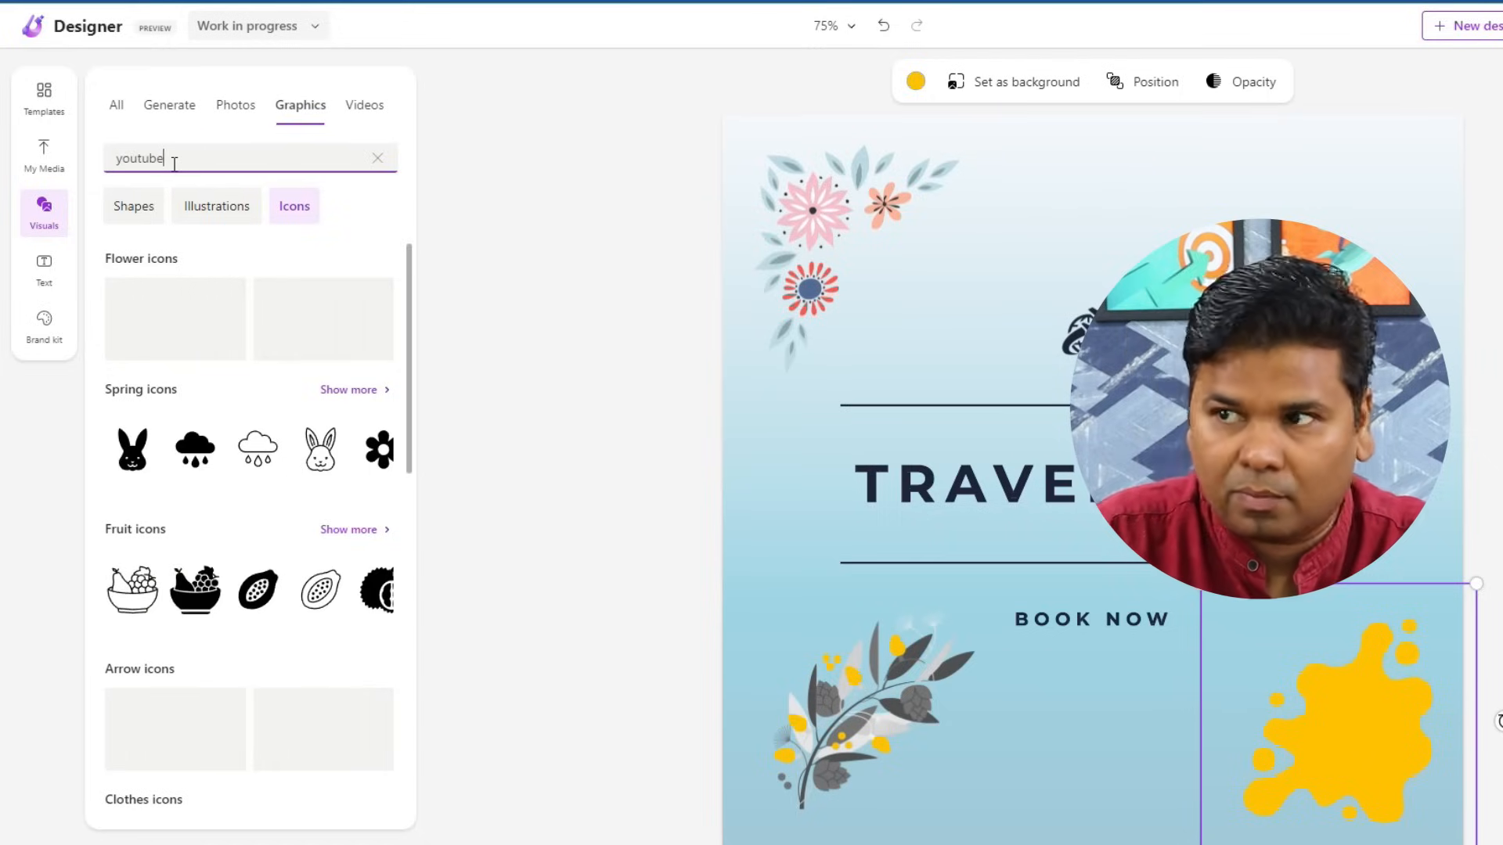
key(Return)
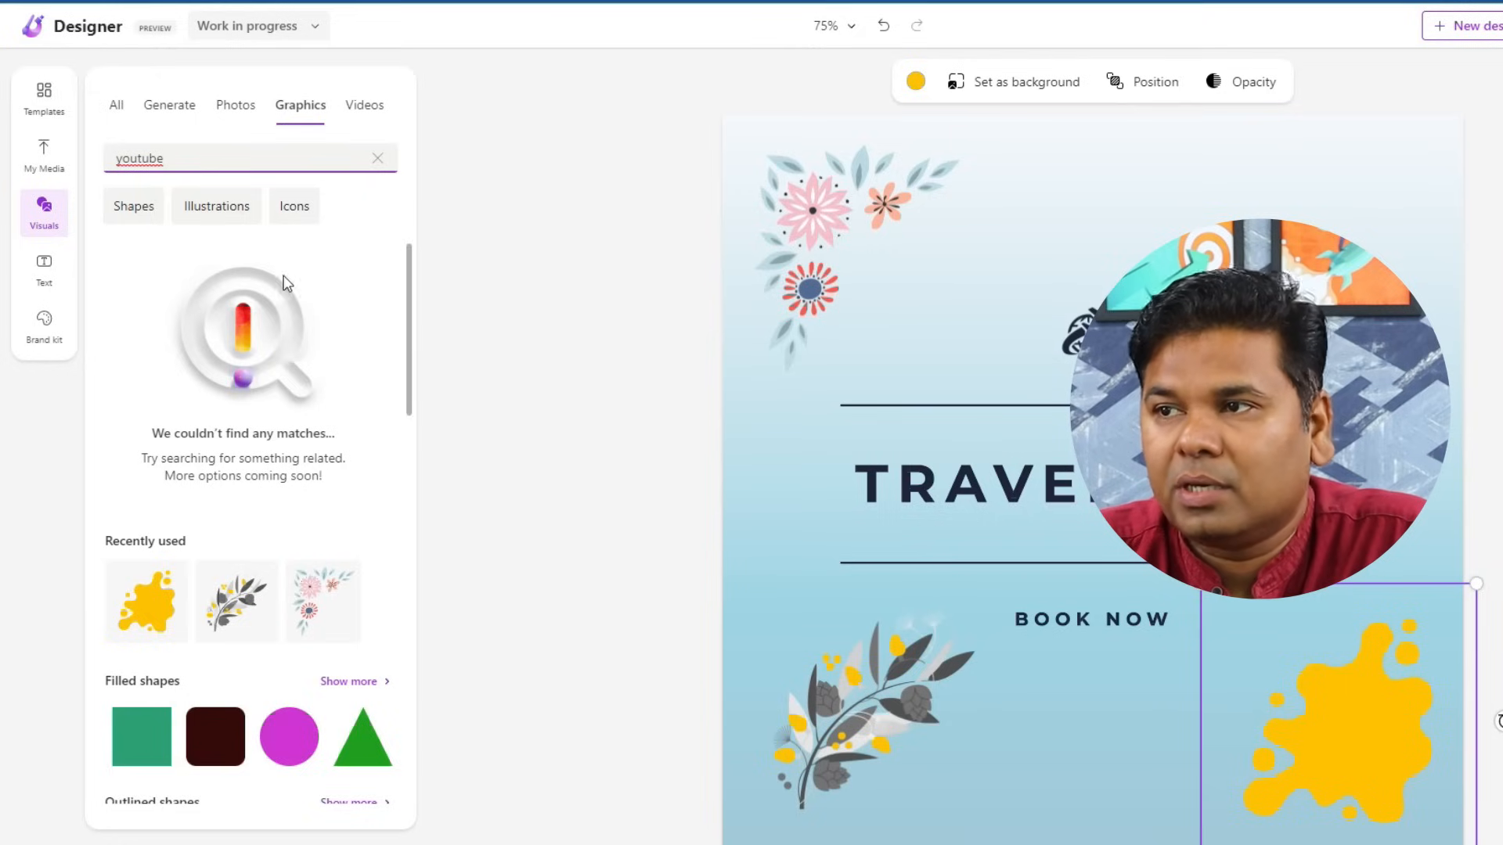
right_click(160, 160)
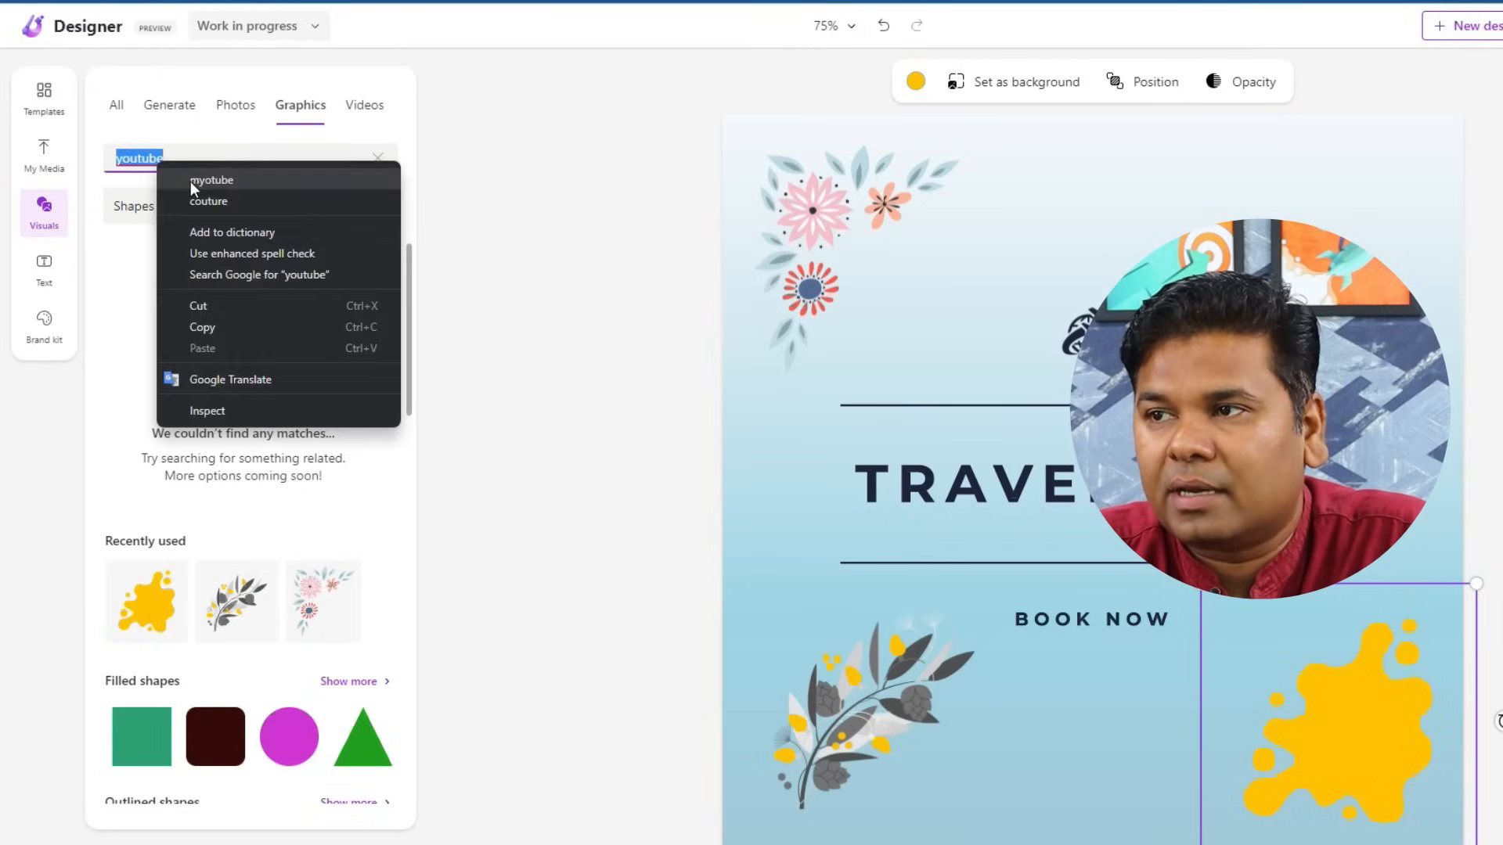
click(479, 285)
- Look through the suggested graphics, open the full set of spring icons and clear the graphics search
scroll(285, 446, down, 5)
scroll(285, 446, up, 2)
scroll(285, 446, down, 6)
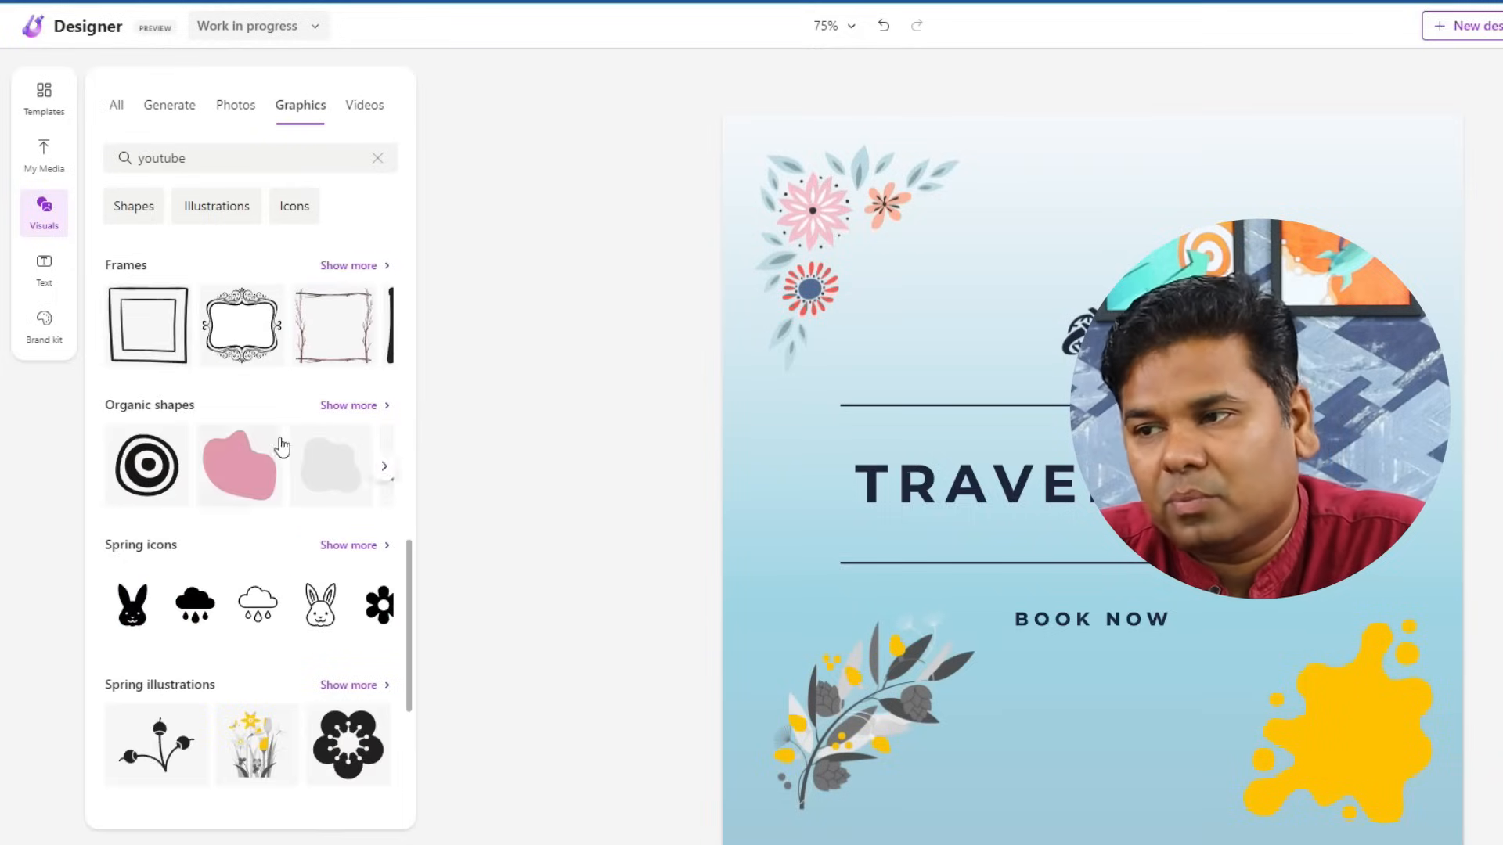
click(350, 545)
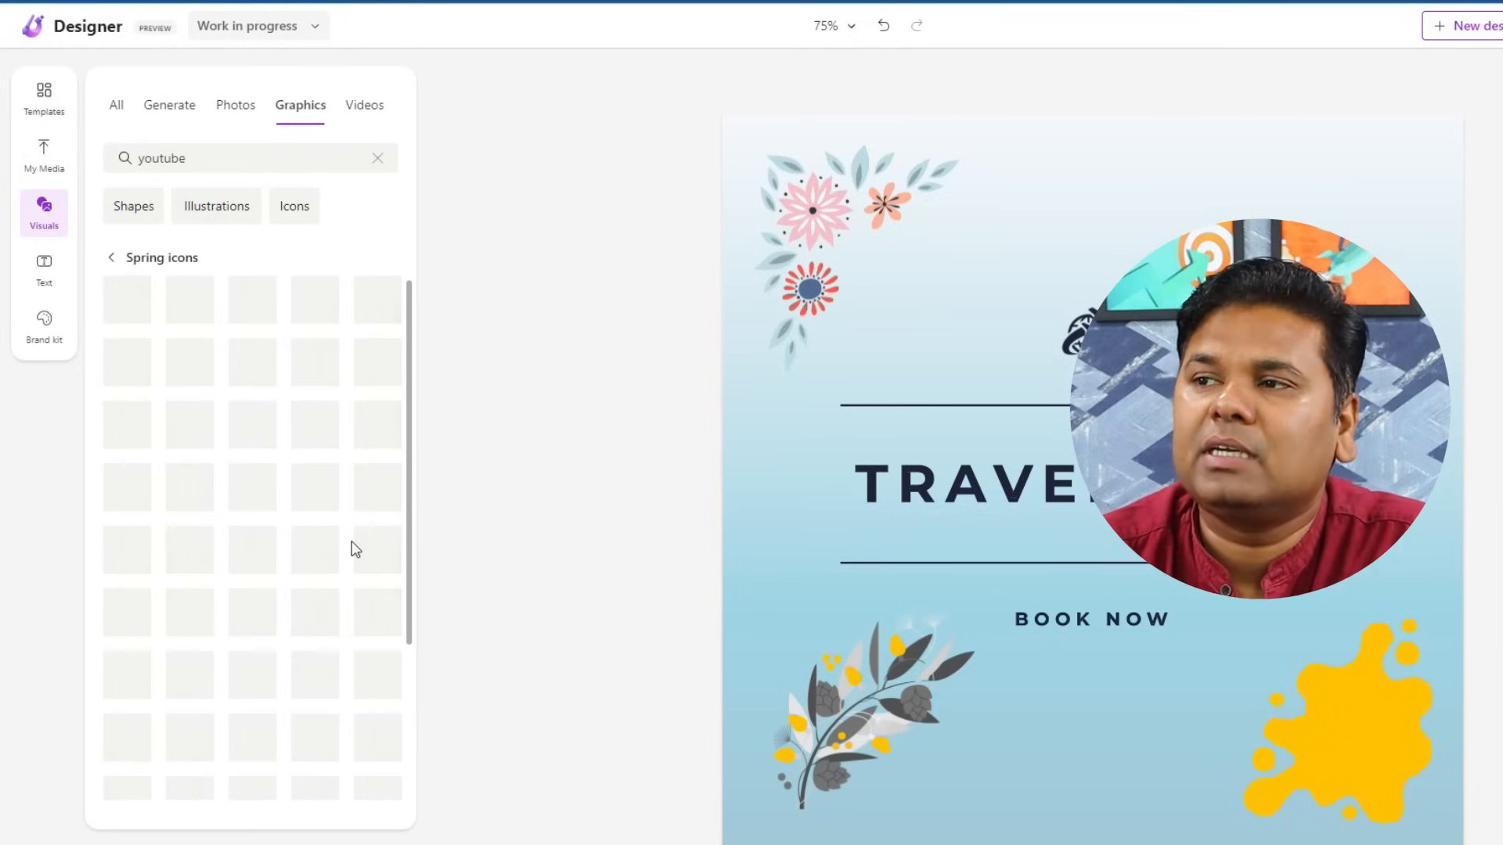
click(378, 158)
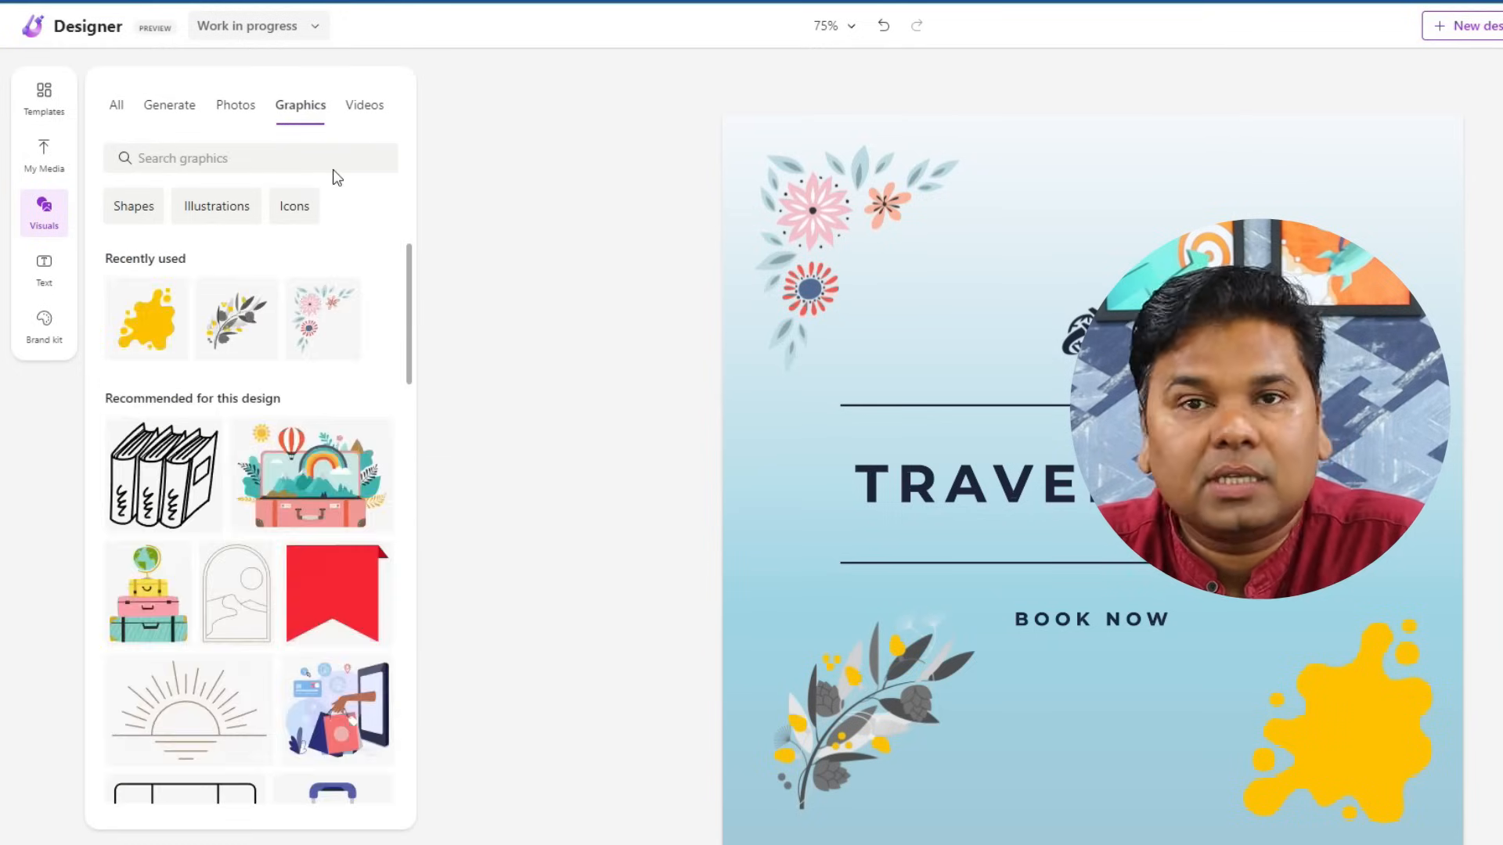
- Check the video library and browse the stock photo categories down through all photos
click(365, 105)
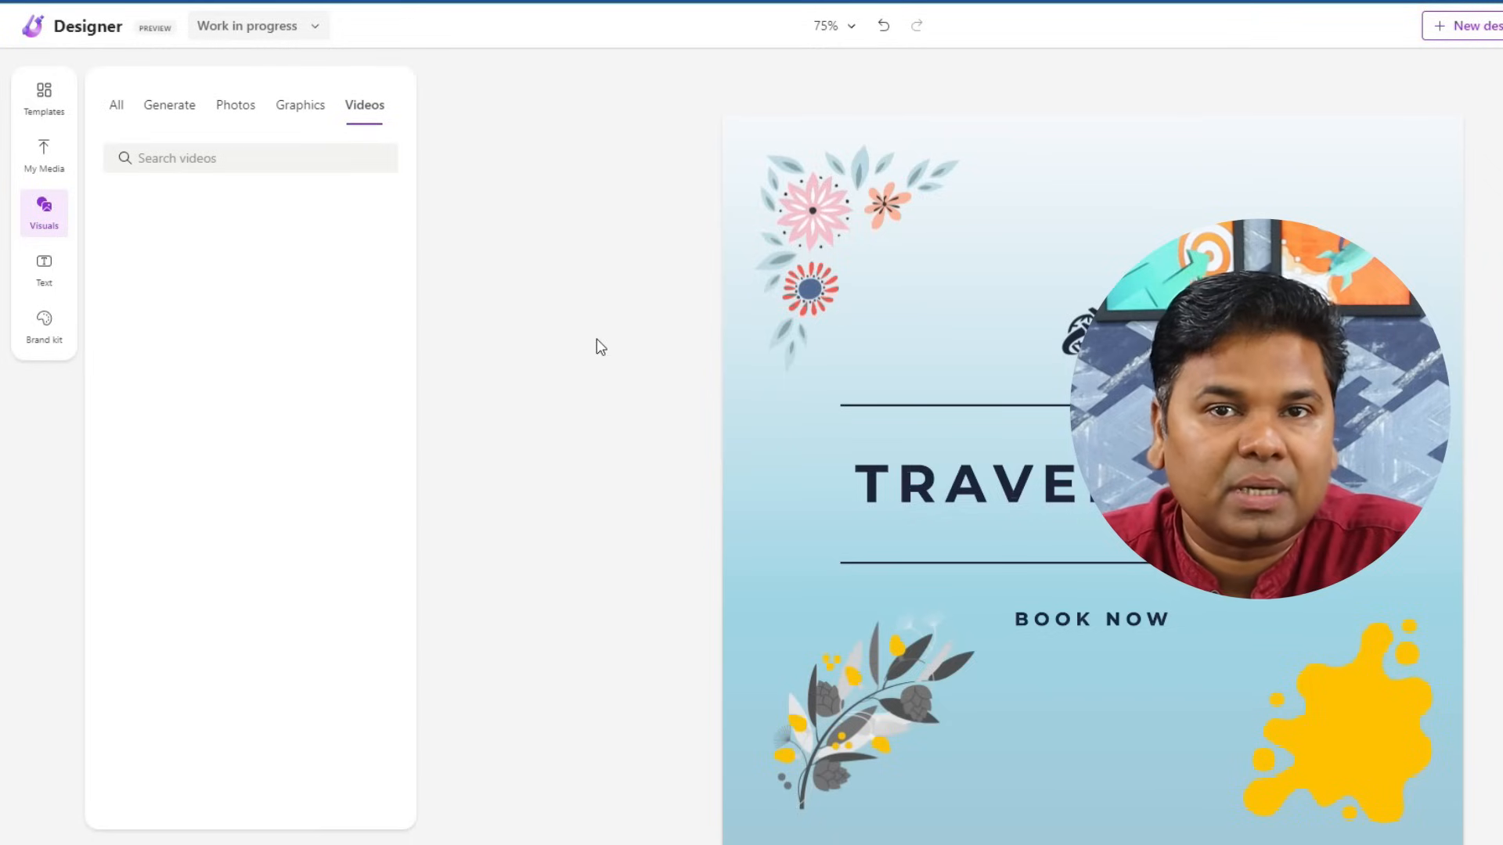
click(237, 154)
click(242, 112)
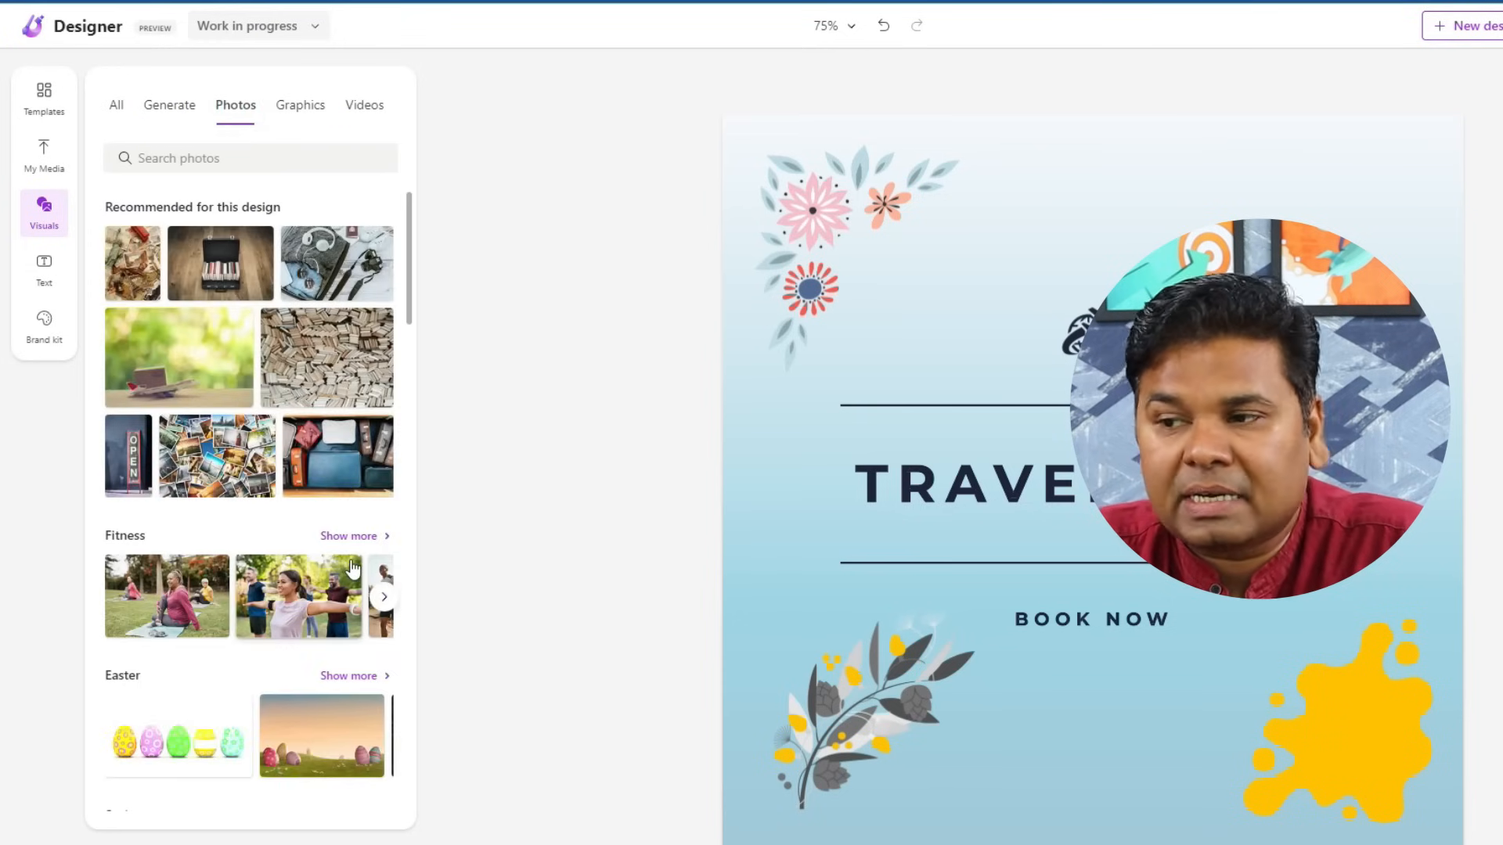
scroll(236, 403, down, 8)
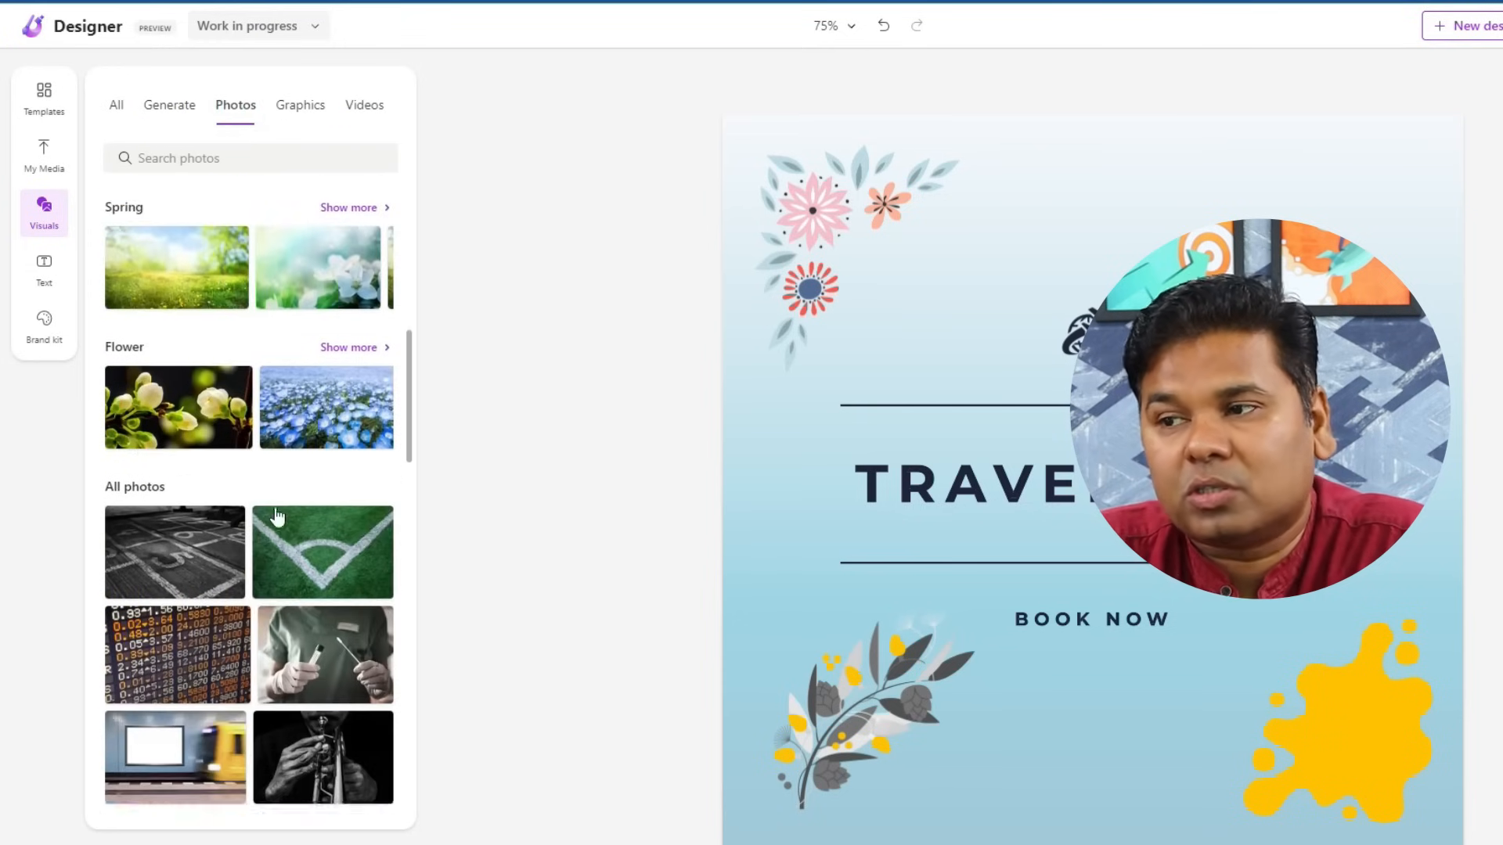
scroll(278, 521, down, 7)
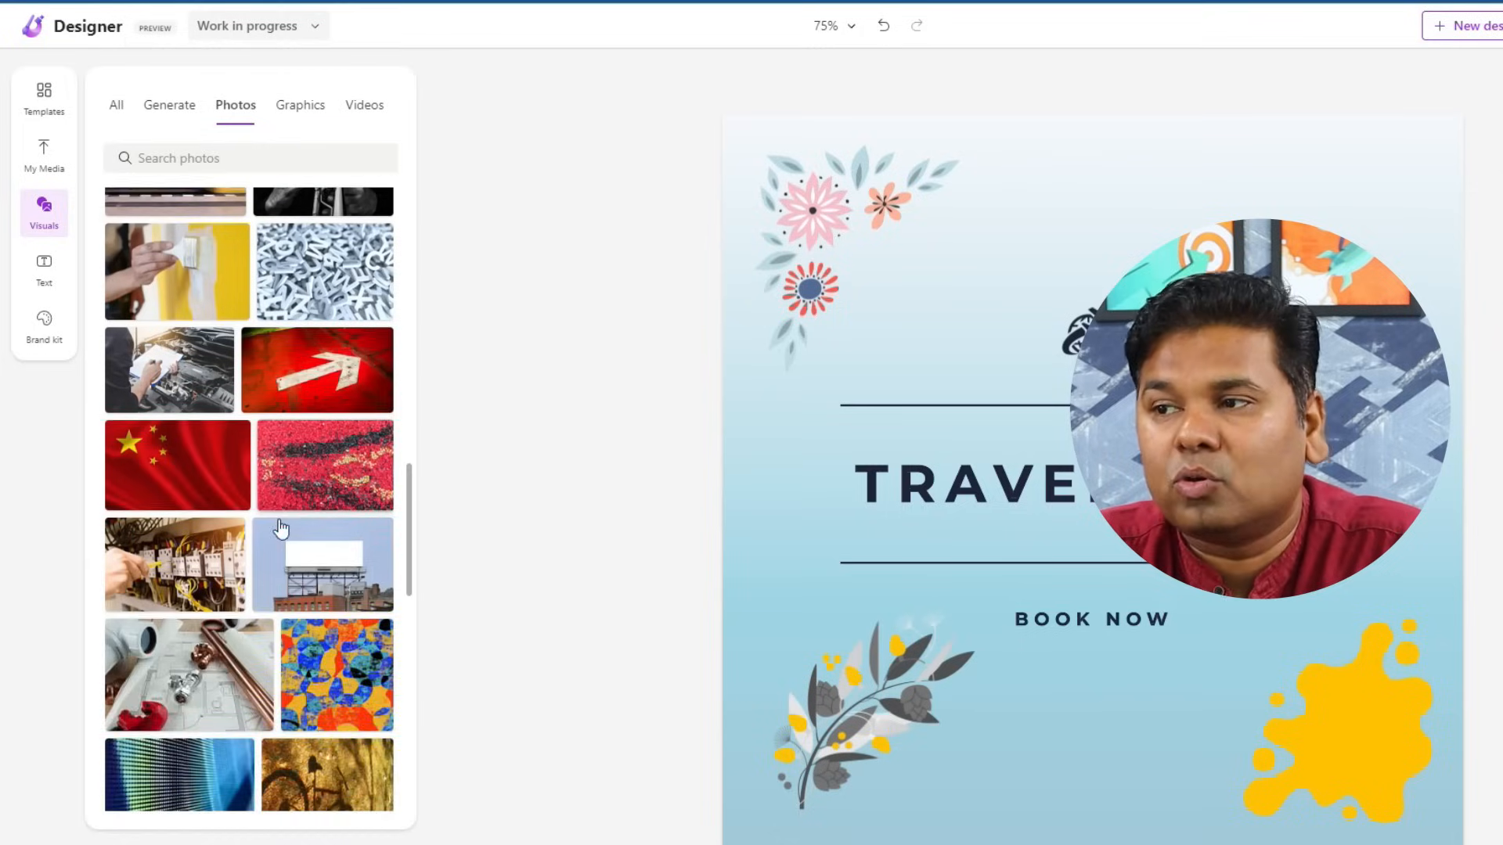
scroll(321, 665, up, 3)
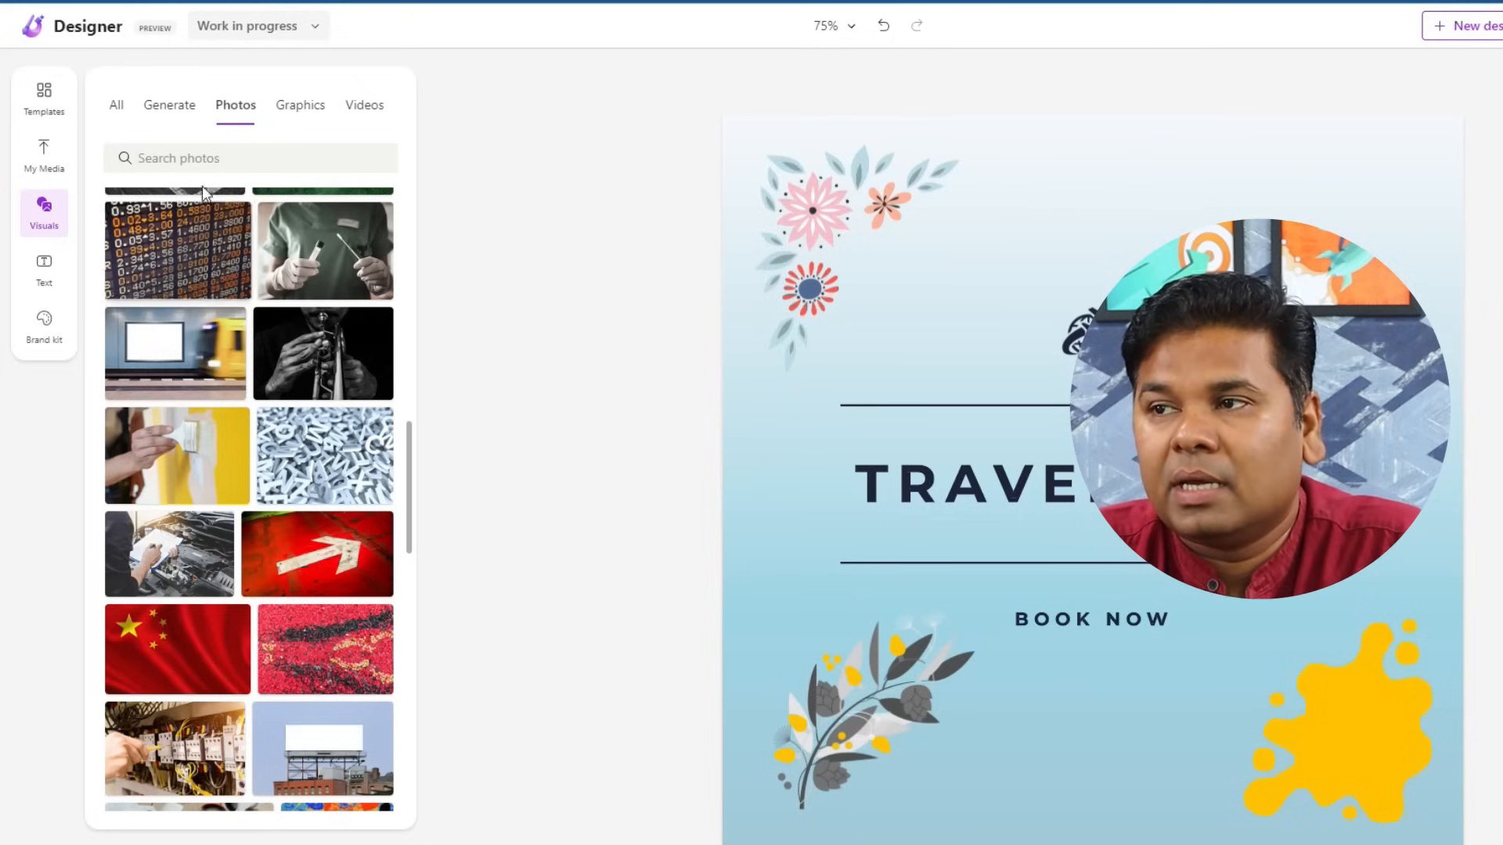
- Generate images from the description "cat with computer"
click(172, 106)
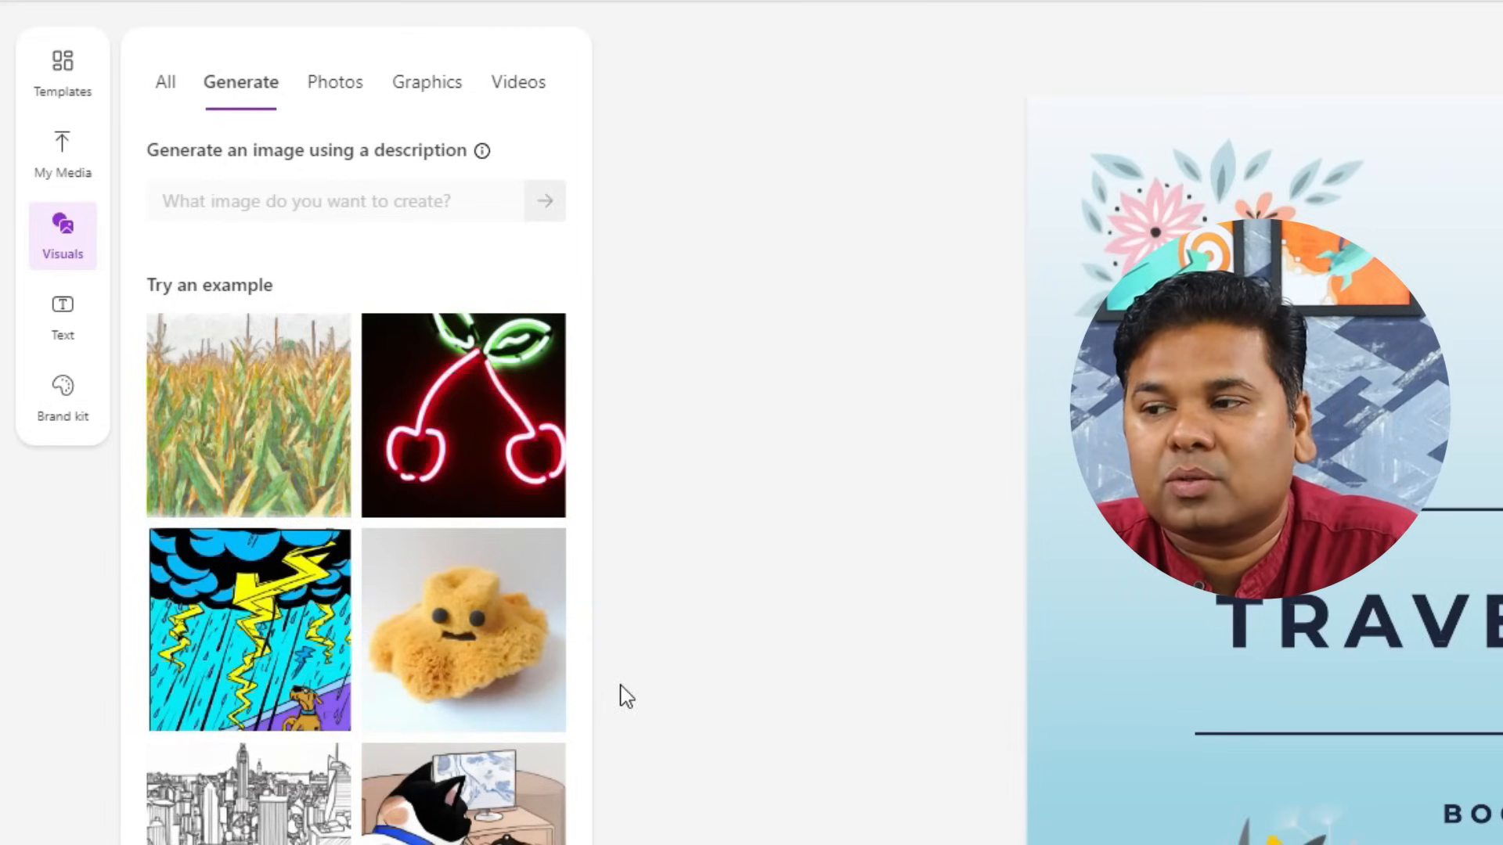
click(334, 200)
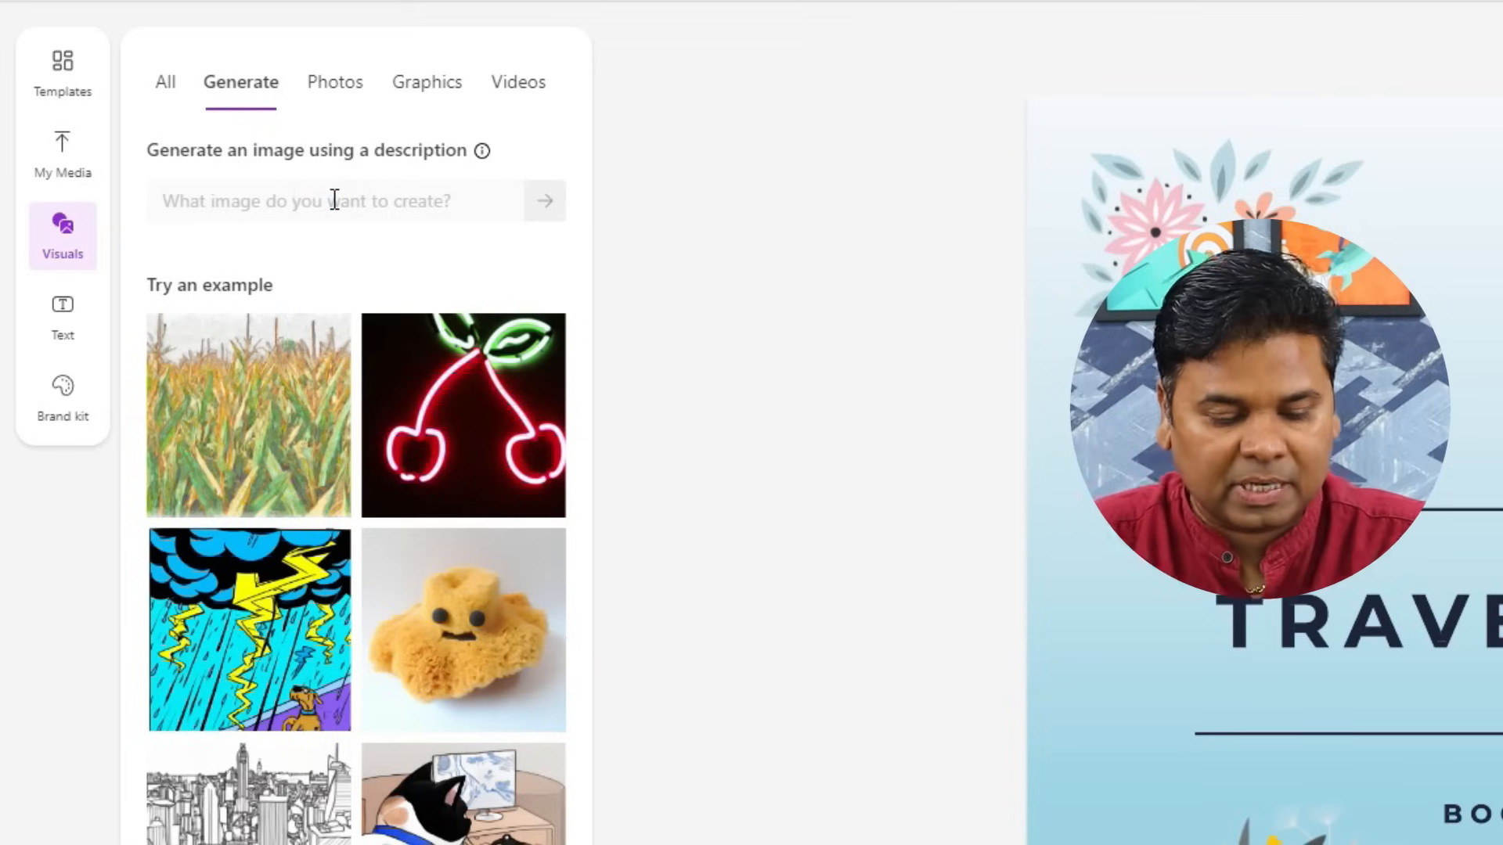
text(cat with computer)
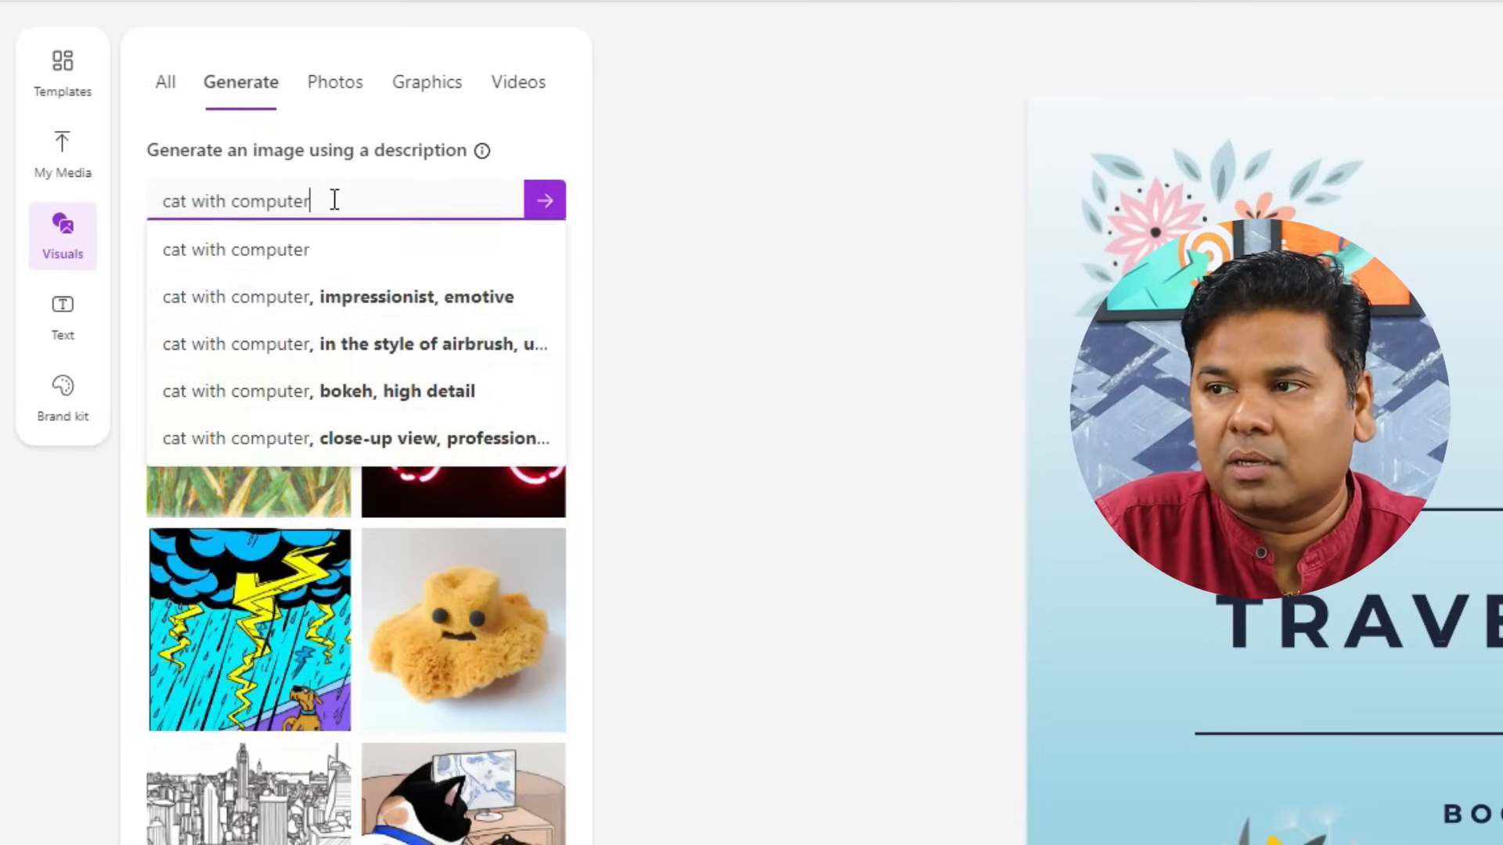
key(Return)
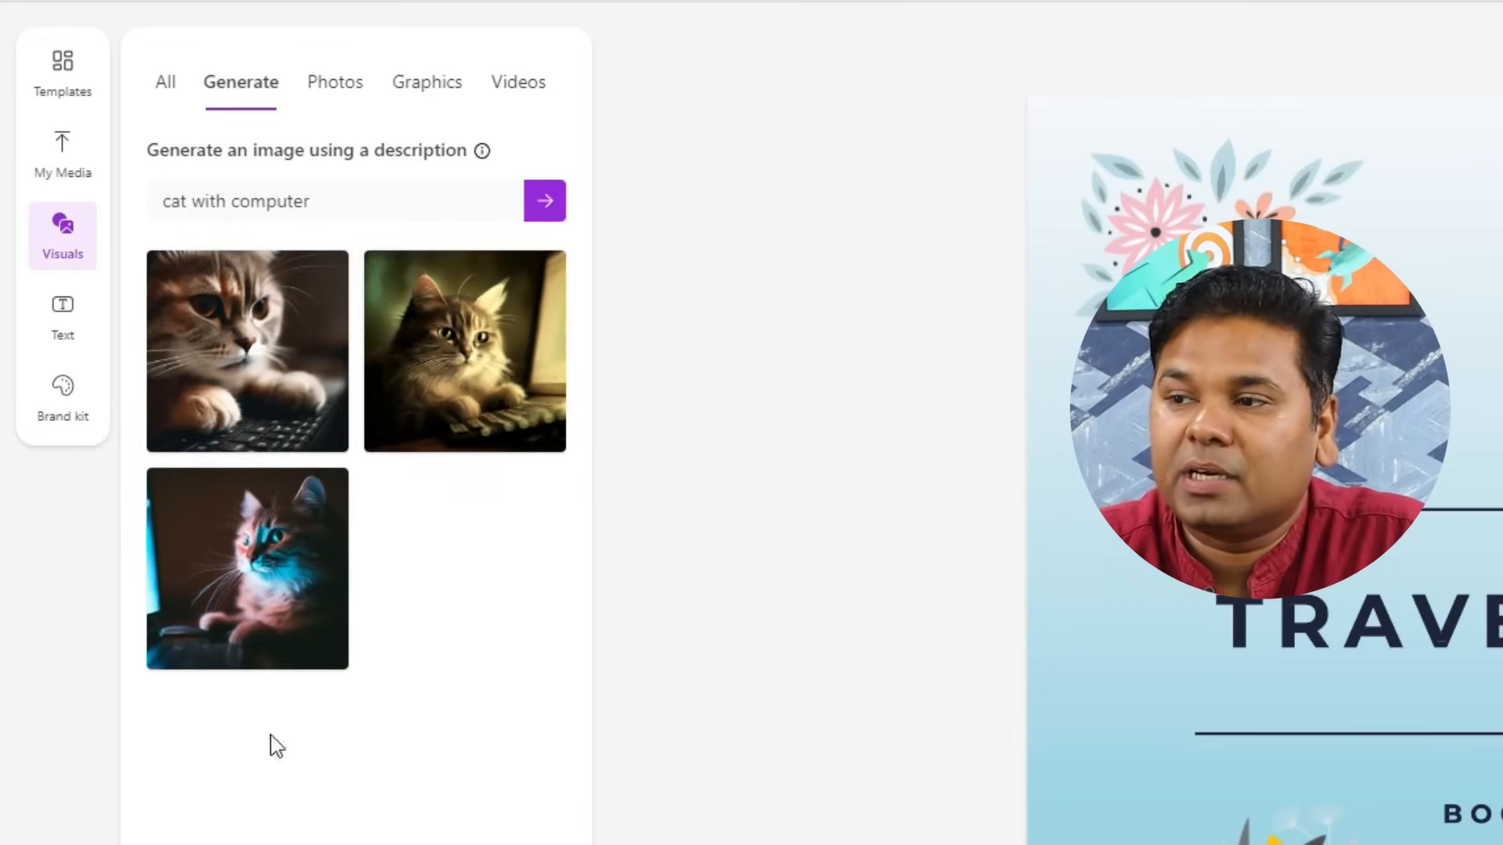
- Add the generated blue-lit cat image to the design, align it with the upper-left corner and enlarge it to cover the canvas
click(274, 560)
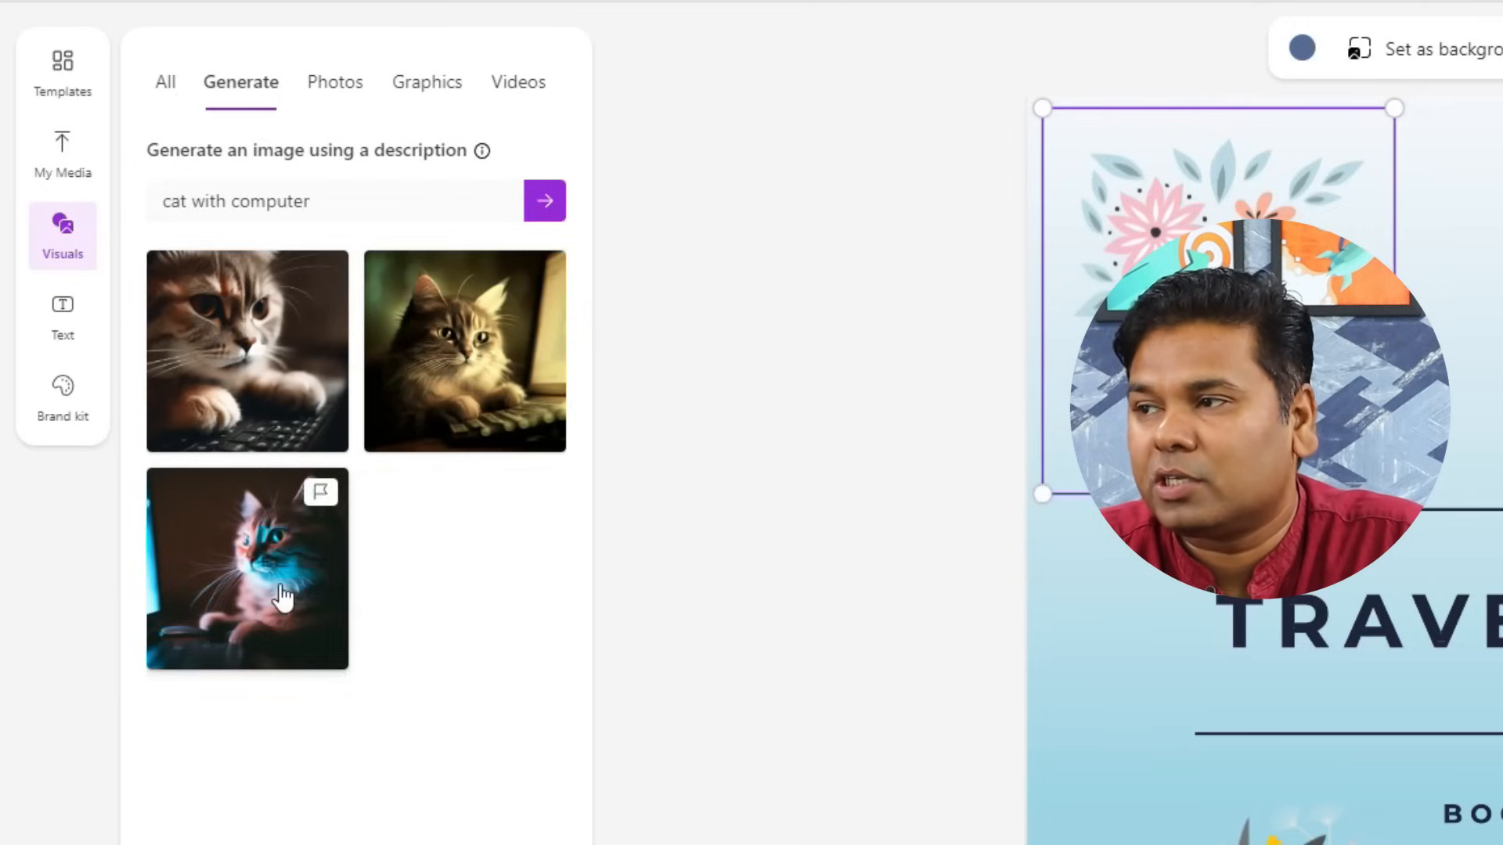
click(278, 582)
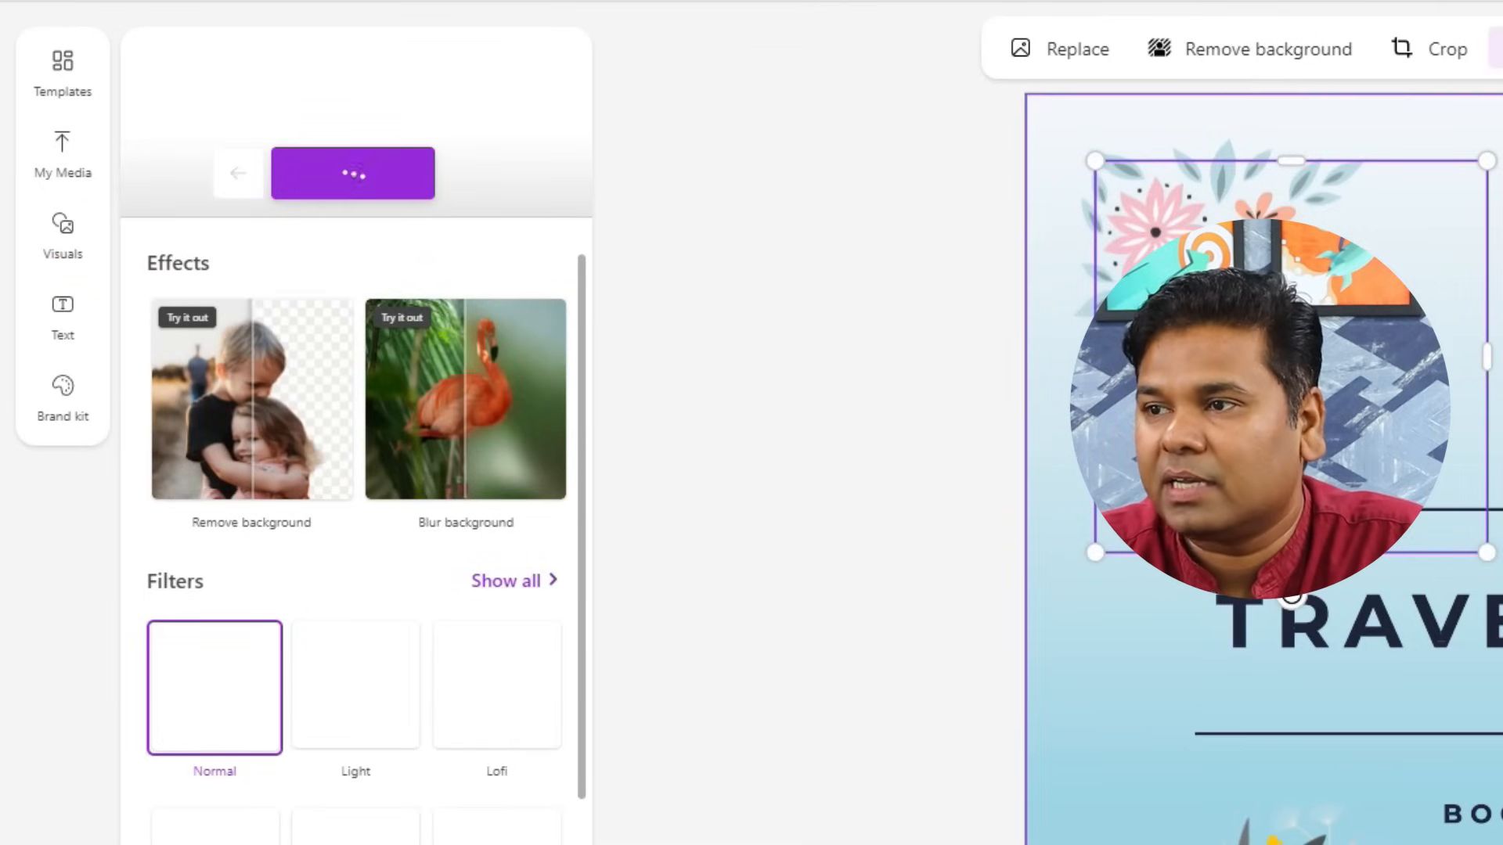
click(51, 263)
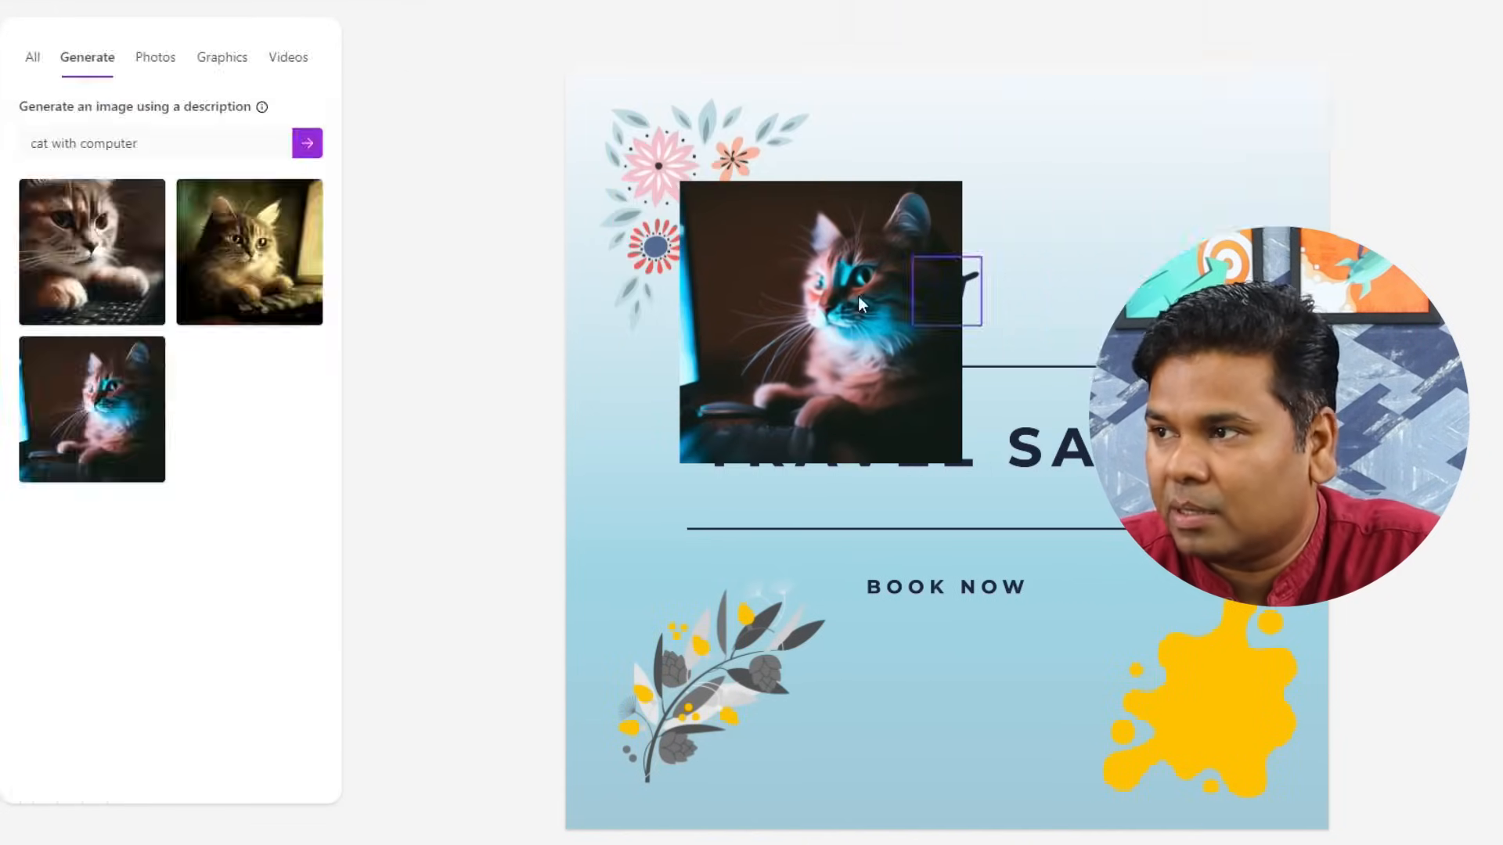
click(828, 430)
drag(828, 429, 715, 312)
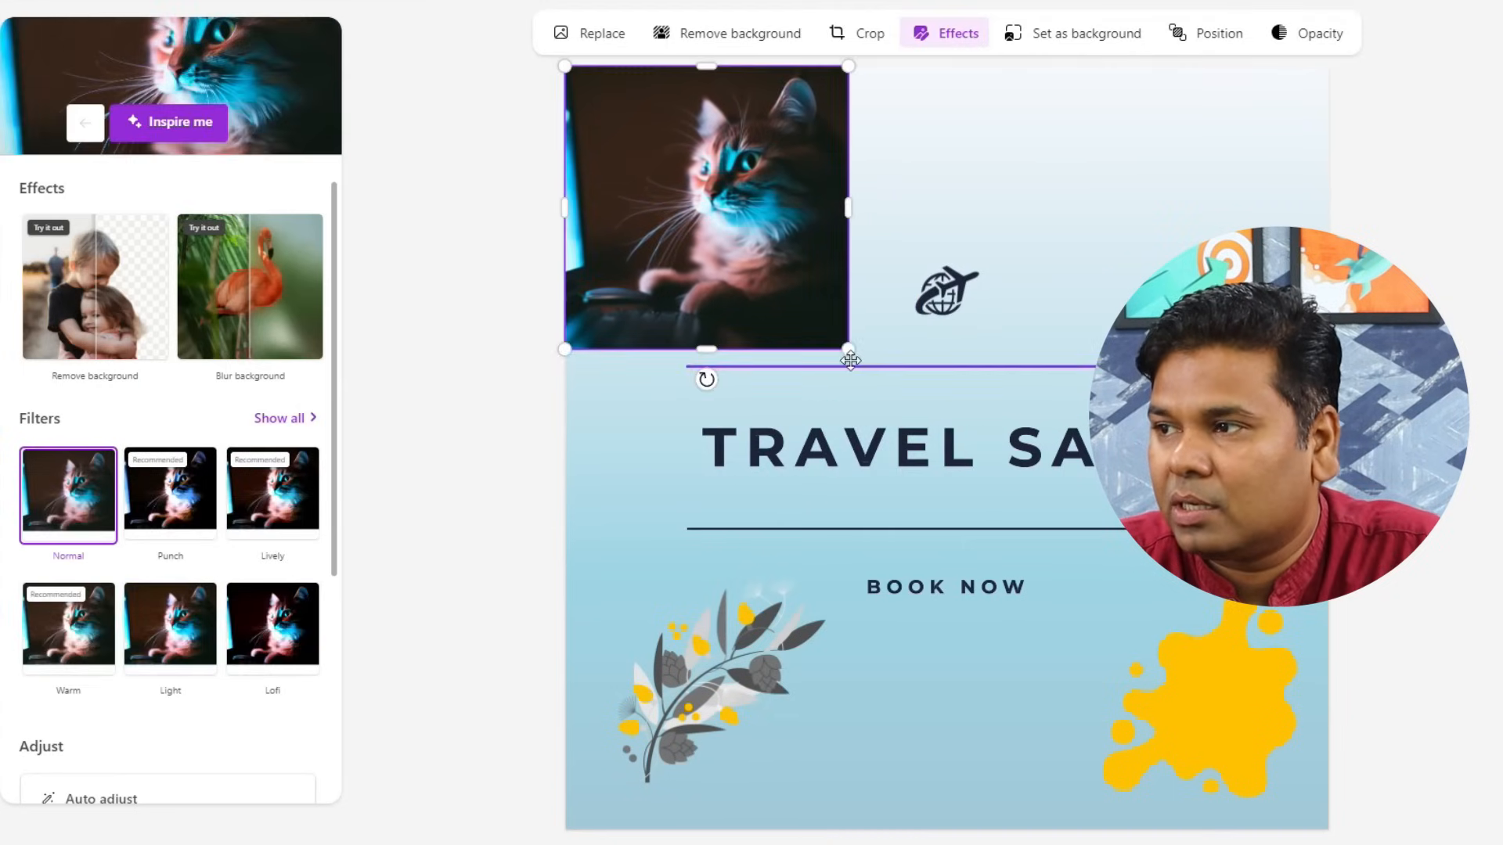
drag(848, 349, 1340, 755)
click(1401, 486)
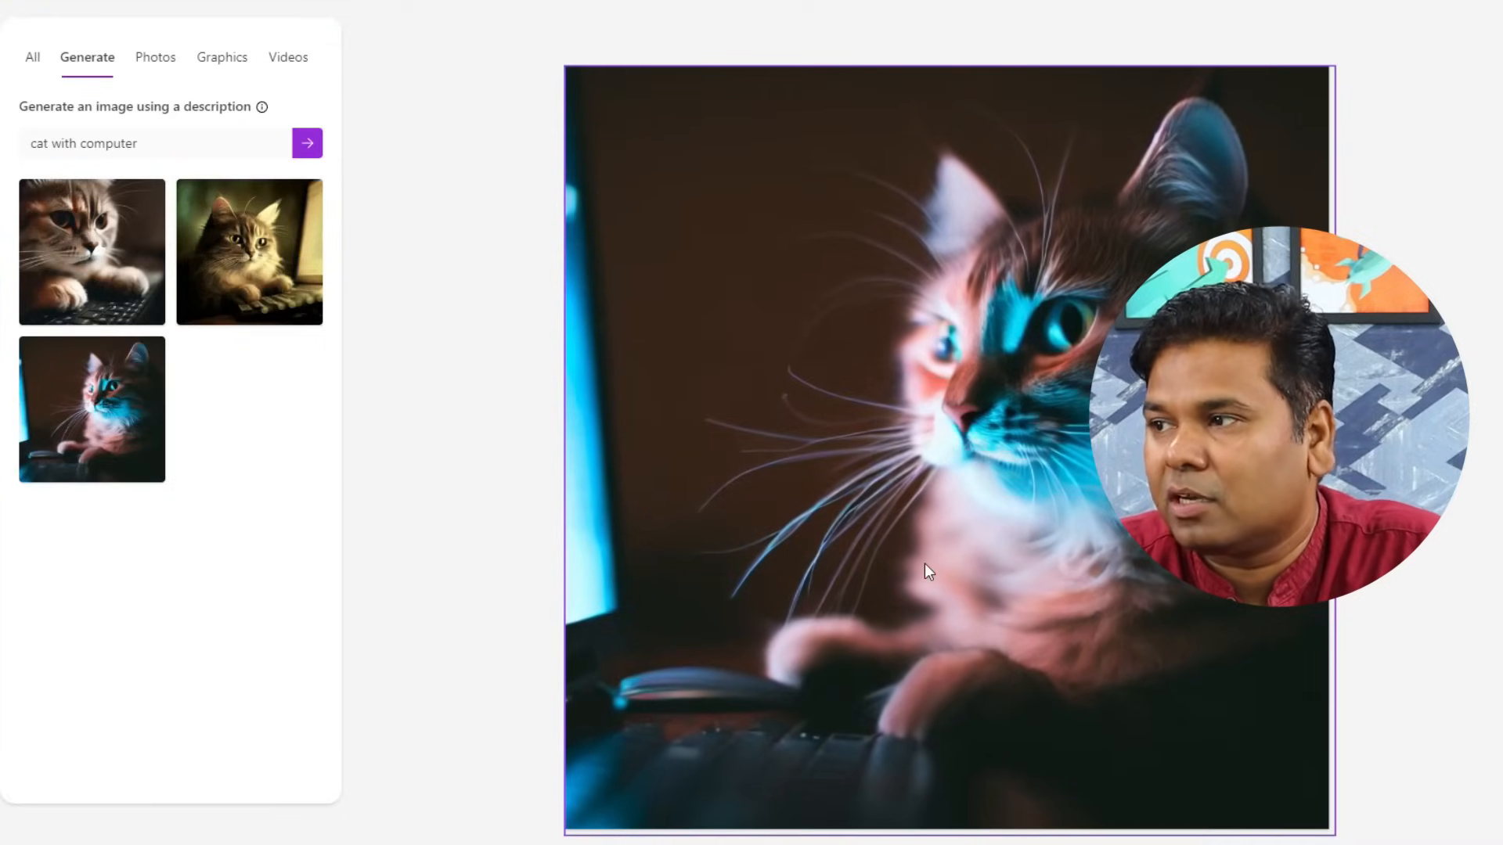
- Add the generated green-toned cat image on top, enlarge it to nearly fill the canvas and return to the generated images
click(261, 278)
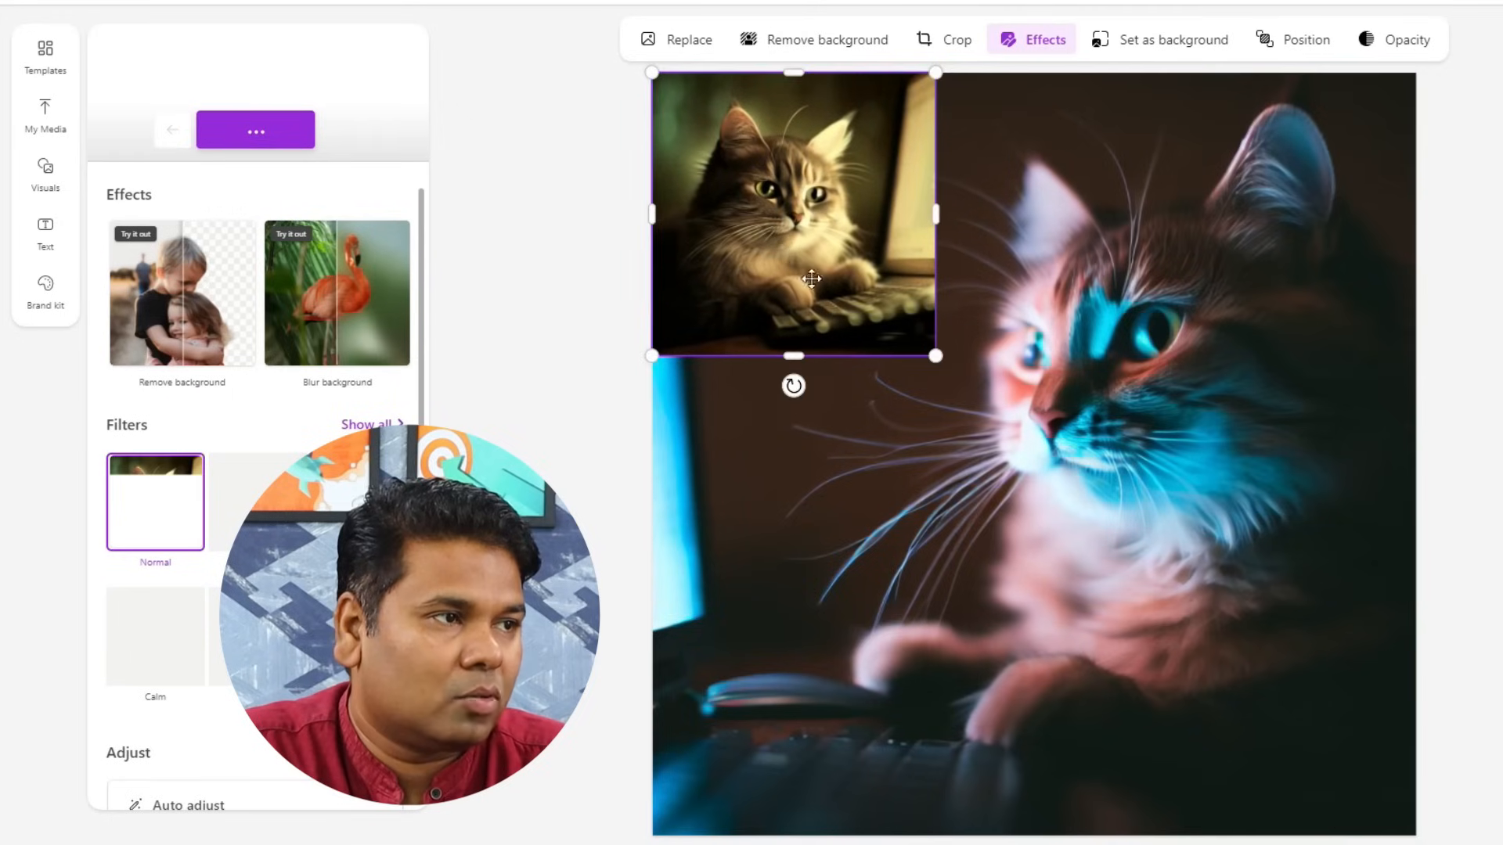
drag(936, 356, 1350, 813)
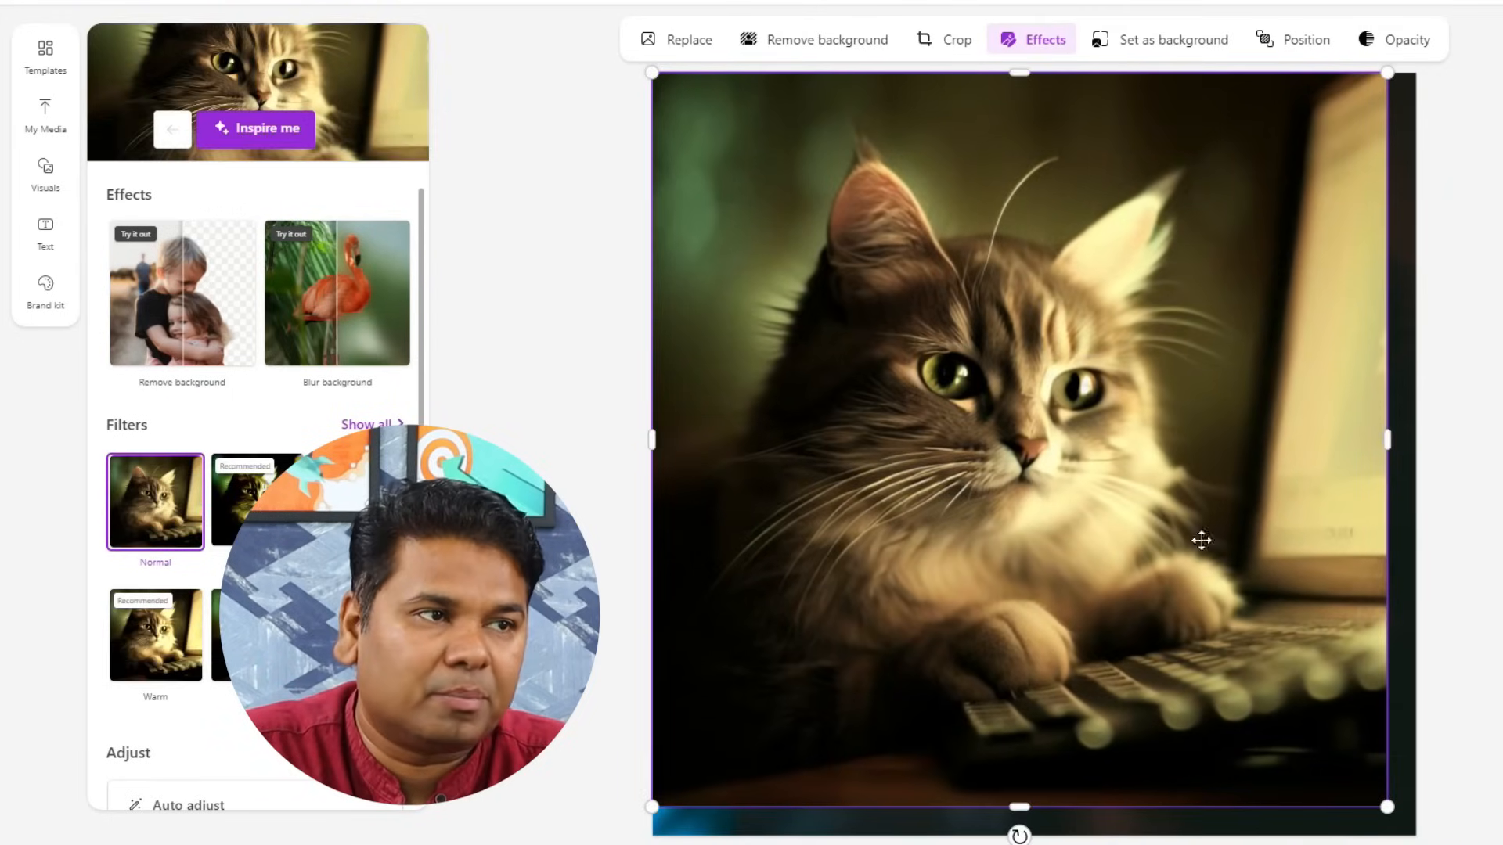
click(50, 182)
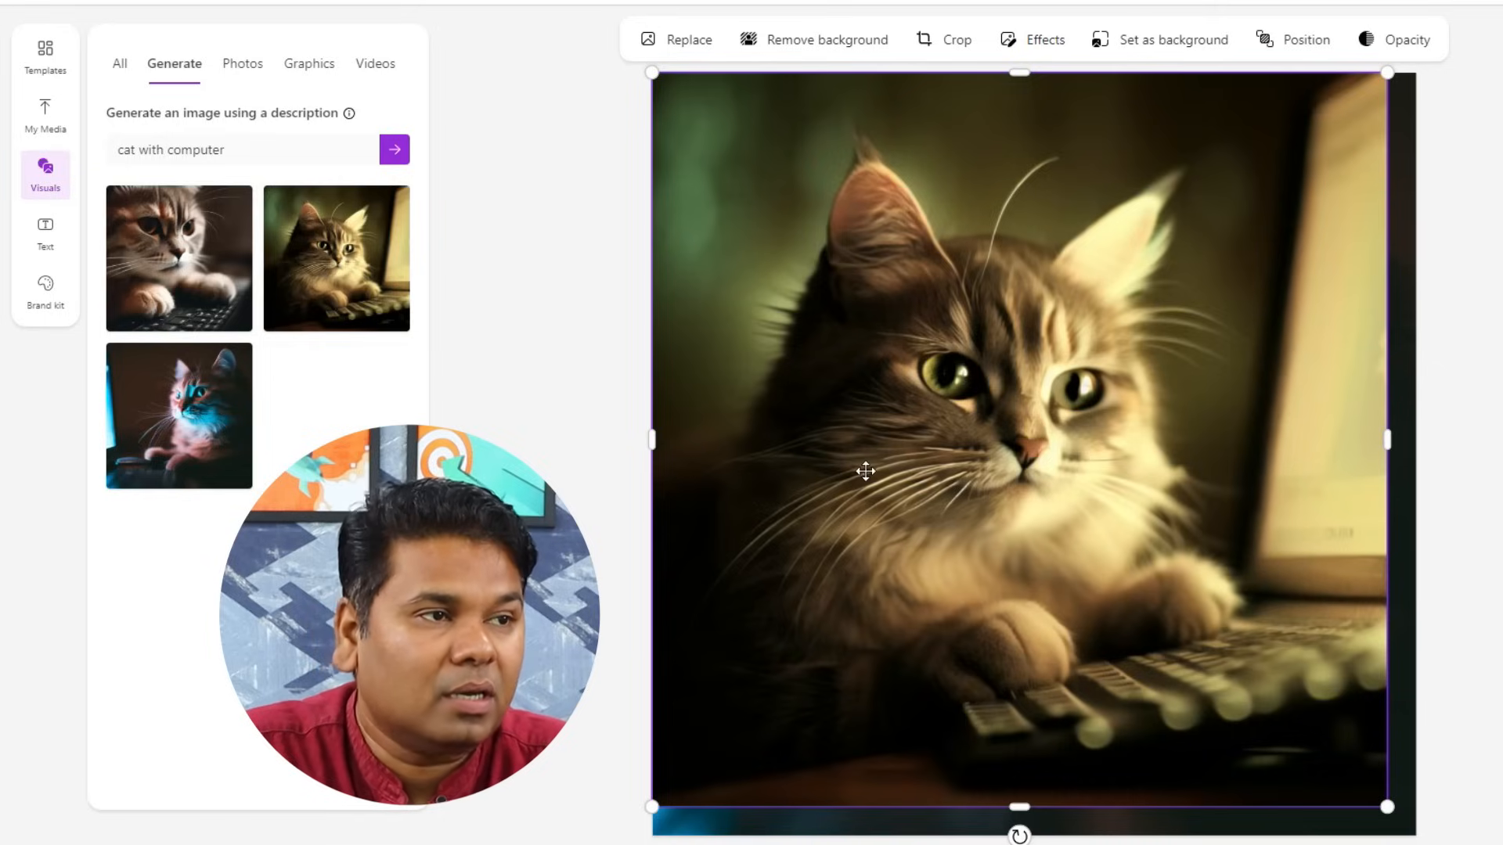
- Delete both generated cat images from the design
key(Delete)
click(893, 443)
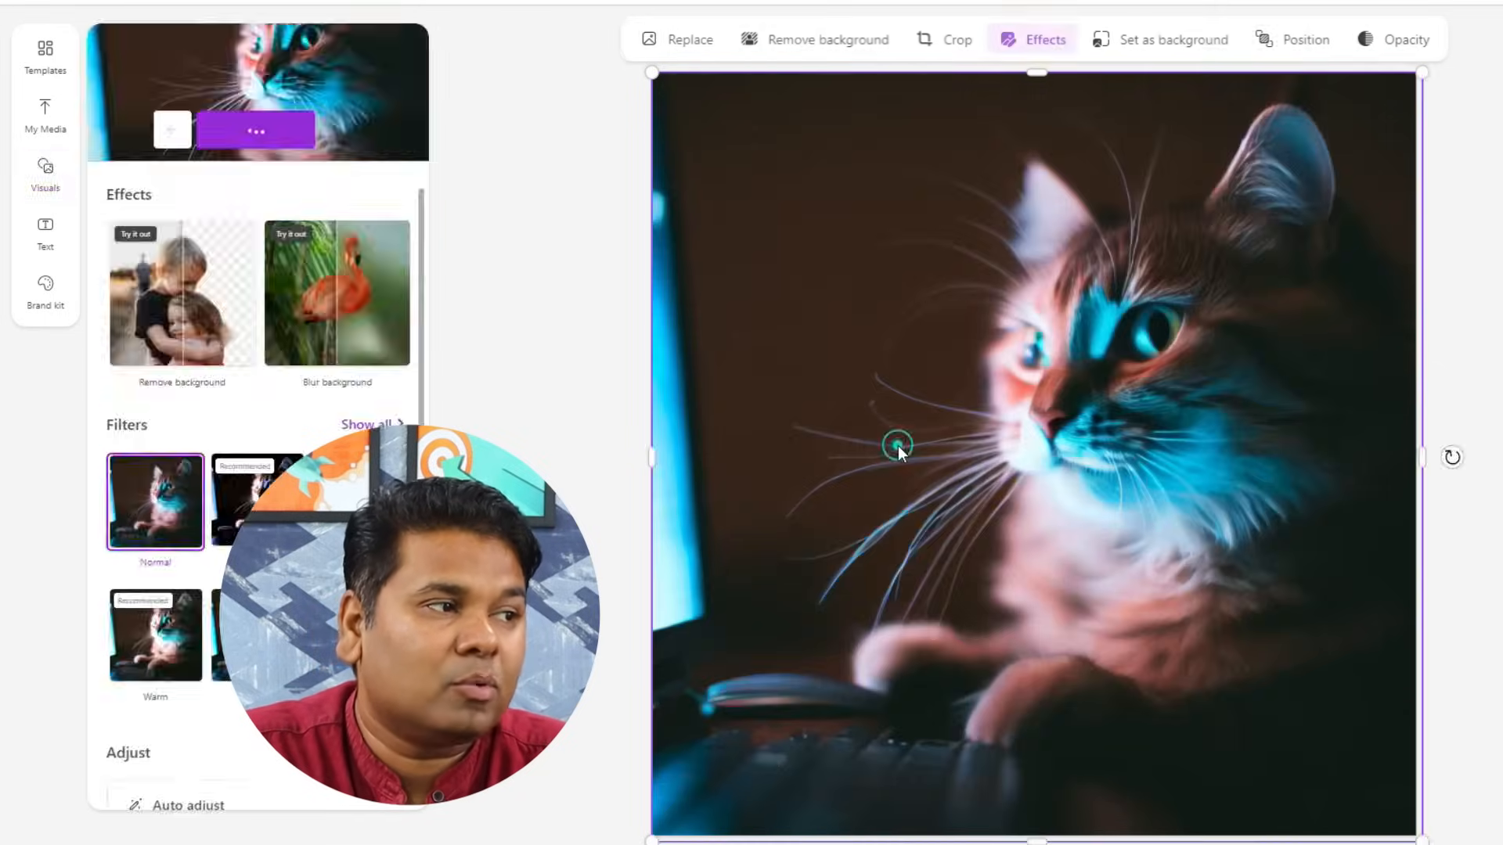
key(Delete)
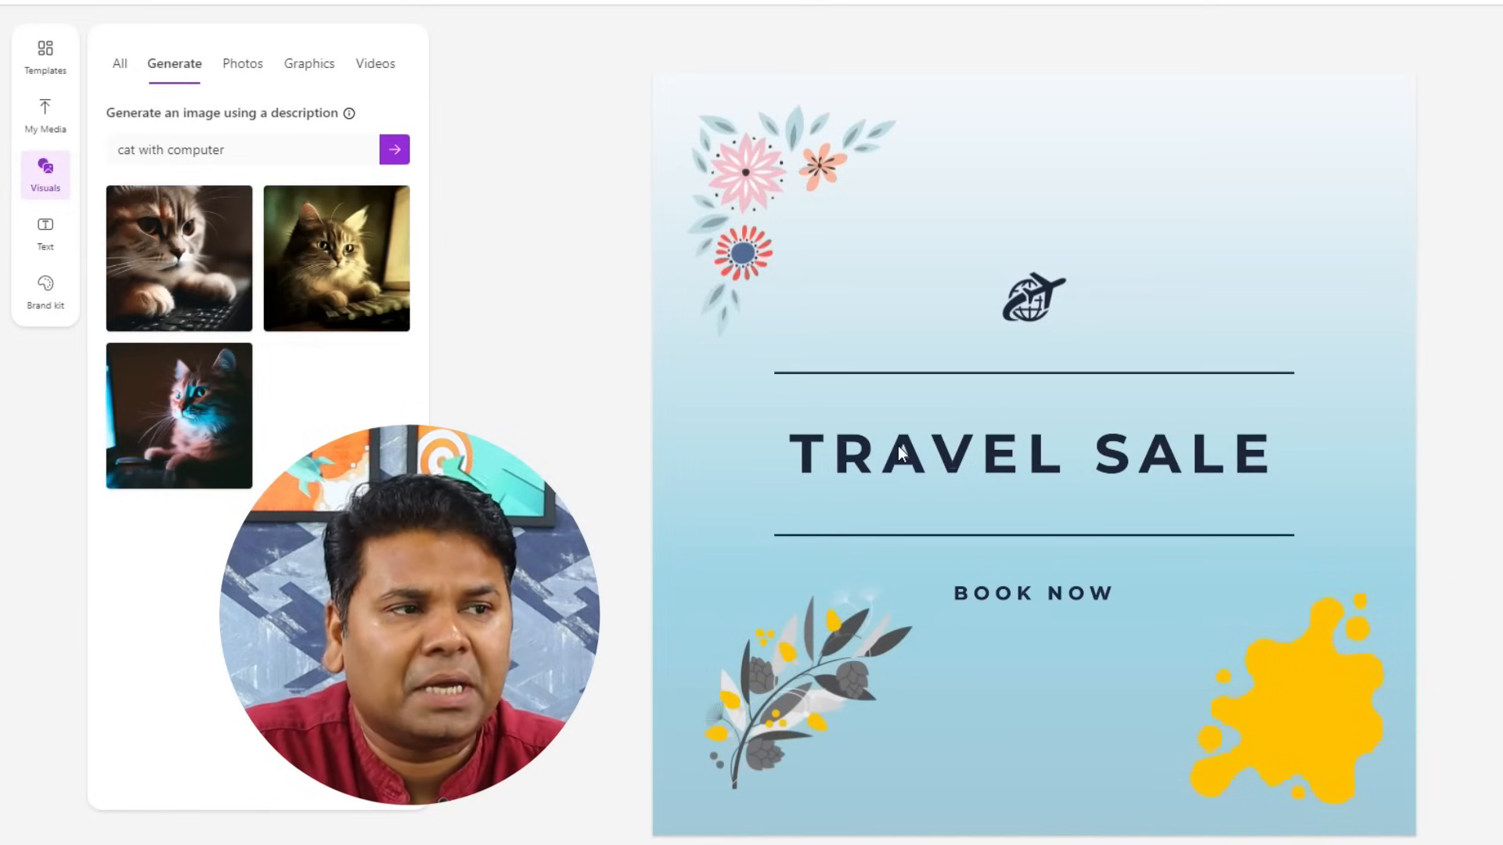
- Browse the ready-made text styles available for the design
click(49, 242)
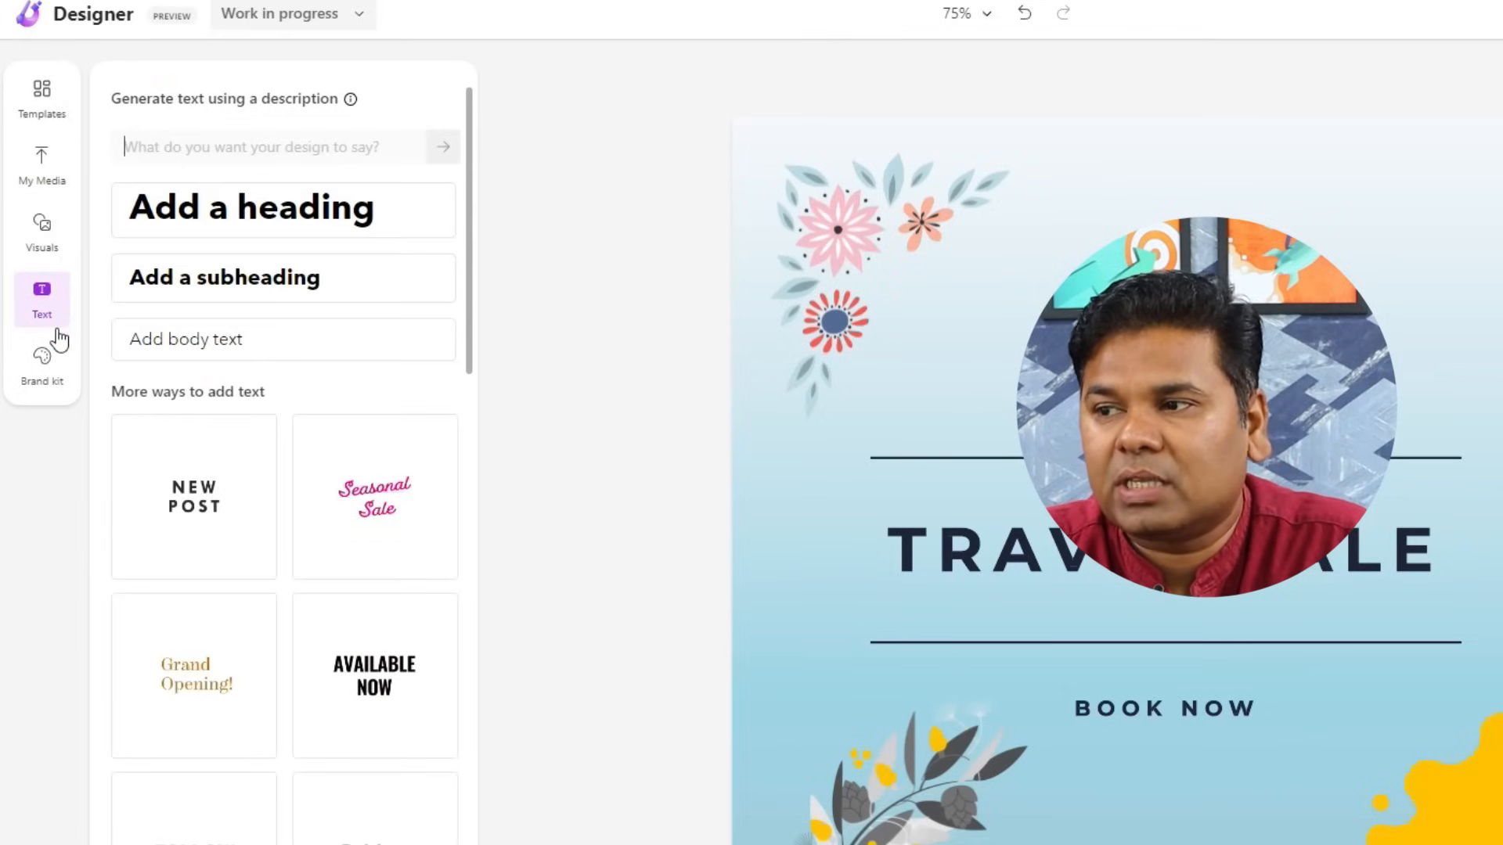
scroll(355, 699, down, 10)
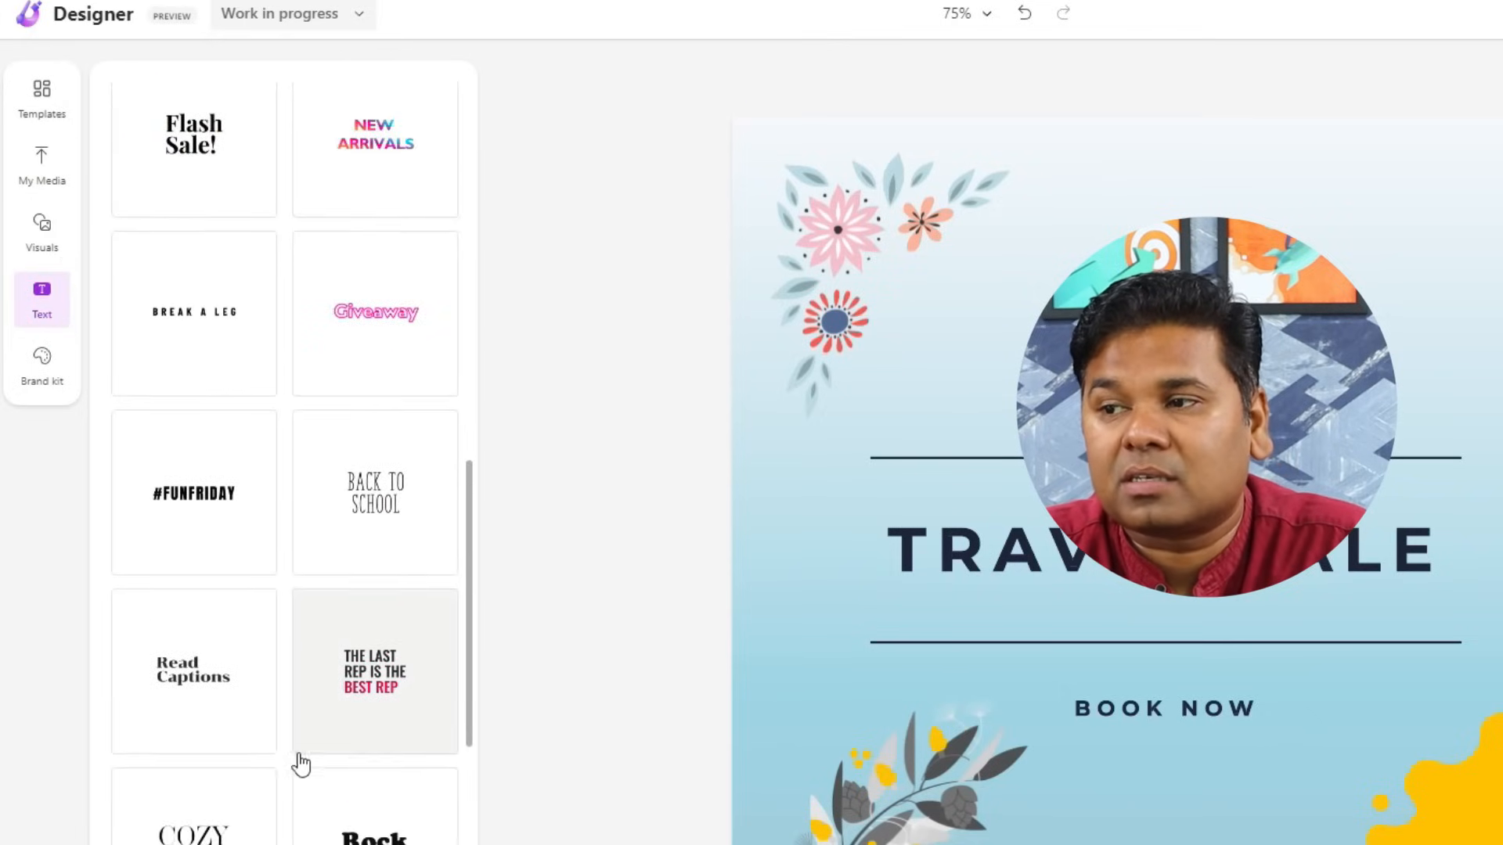
scroll(301, 765, down, 6)
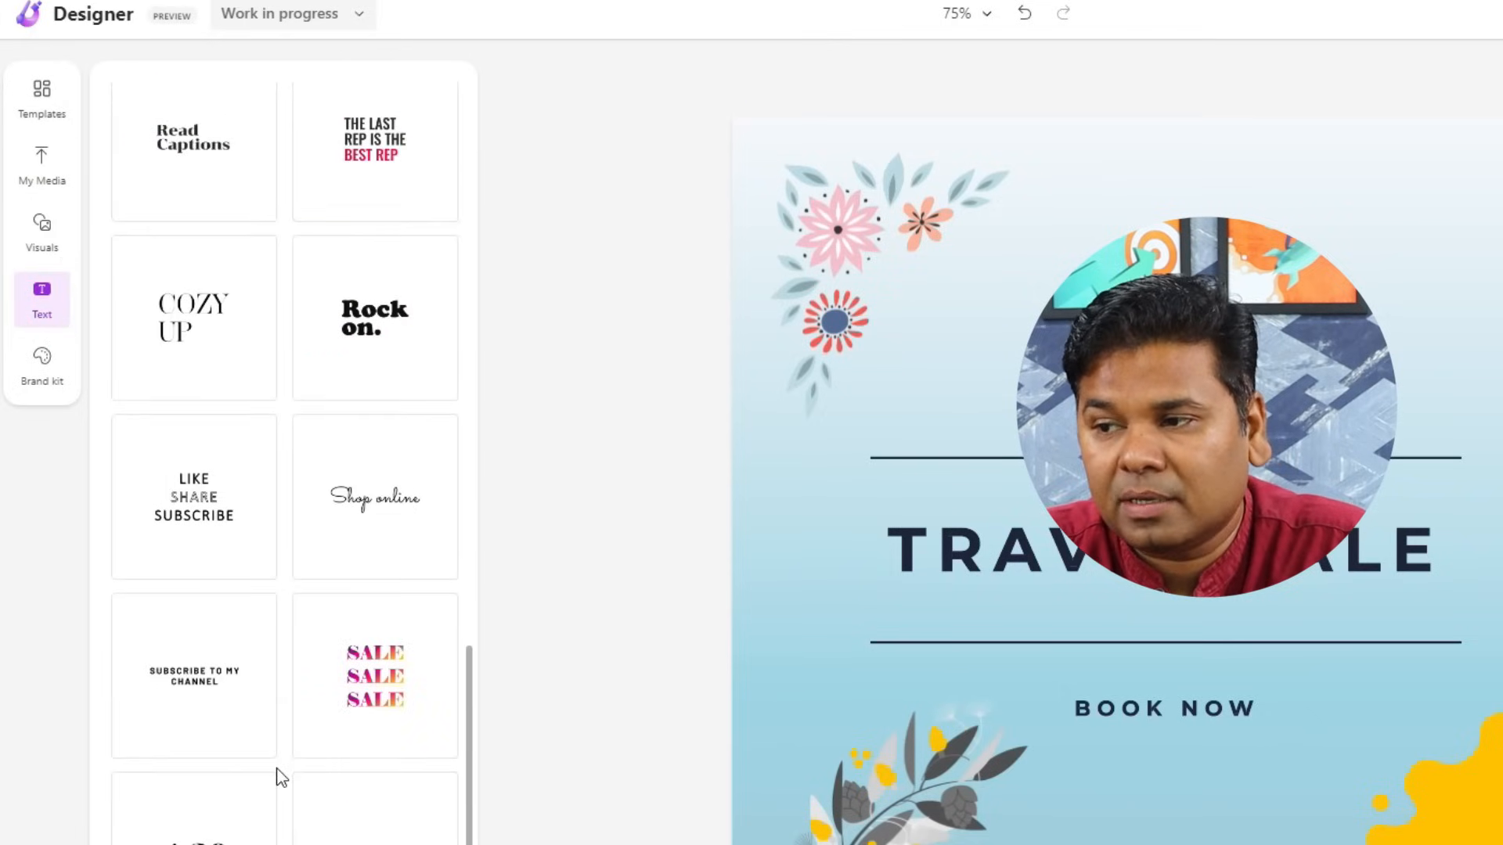
scroll(280, 777, up, 8)
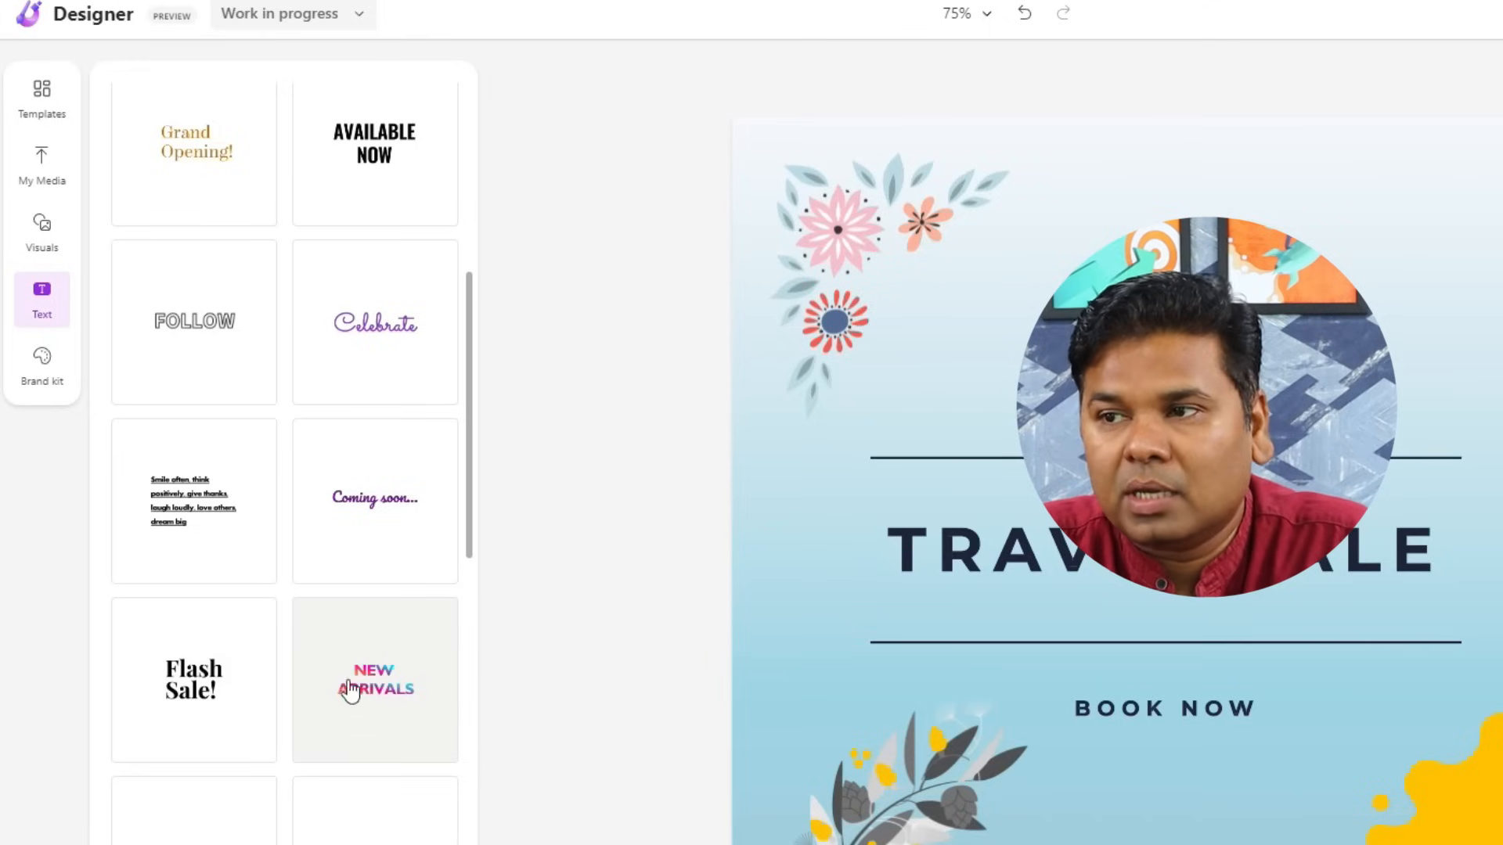
- Look through the brand kit styles and apply the Rage Italic style to the travel sale design
click(42, 391)
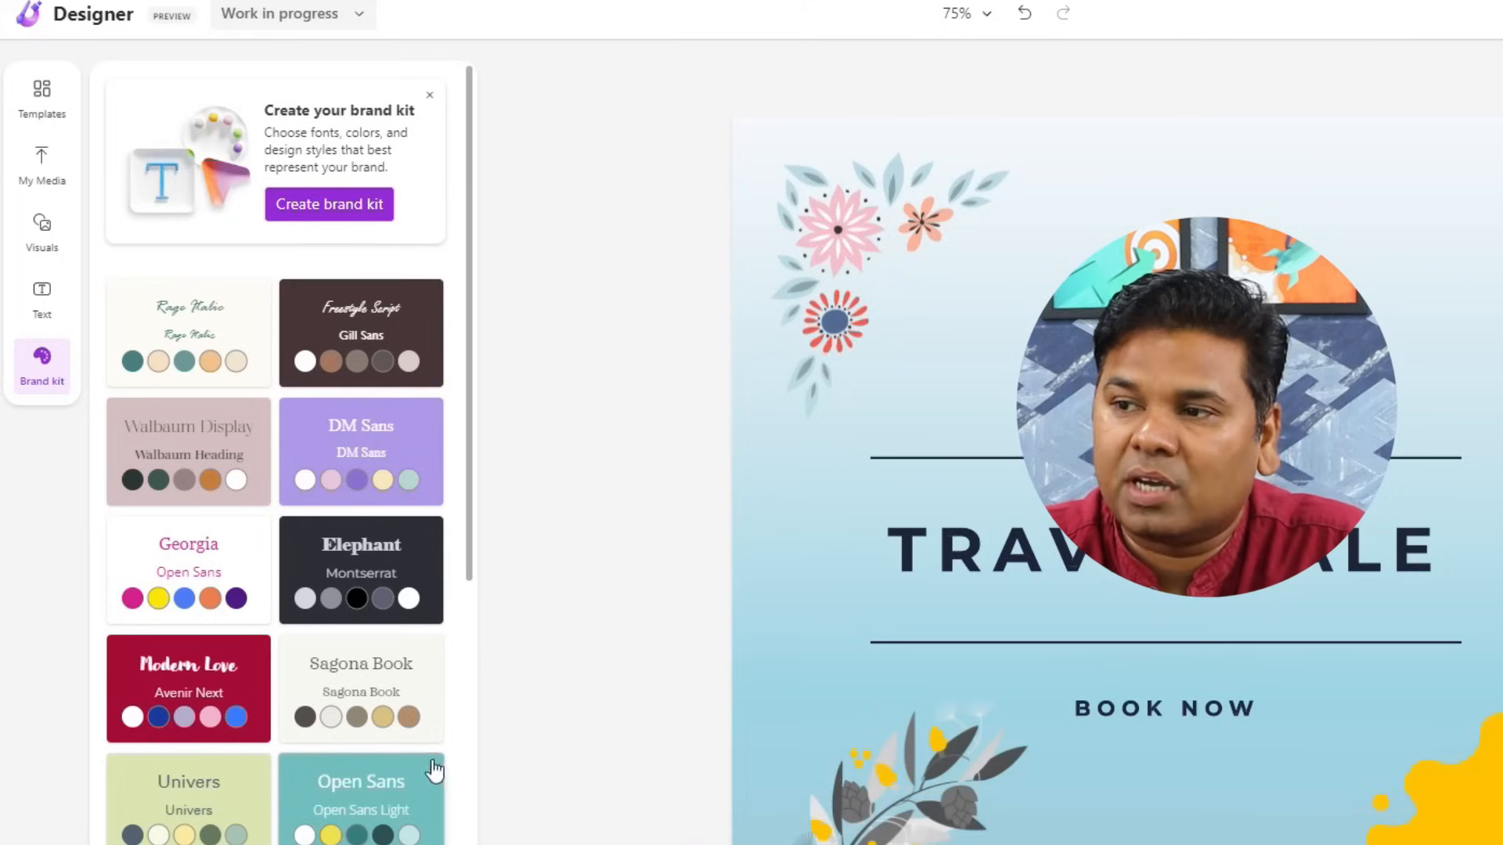
scroll(364, 509, down, 8)
scroll(342, 626, up, 8)
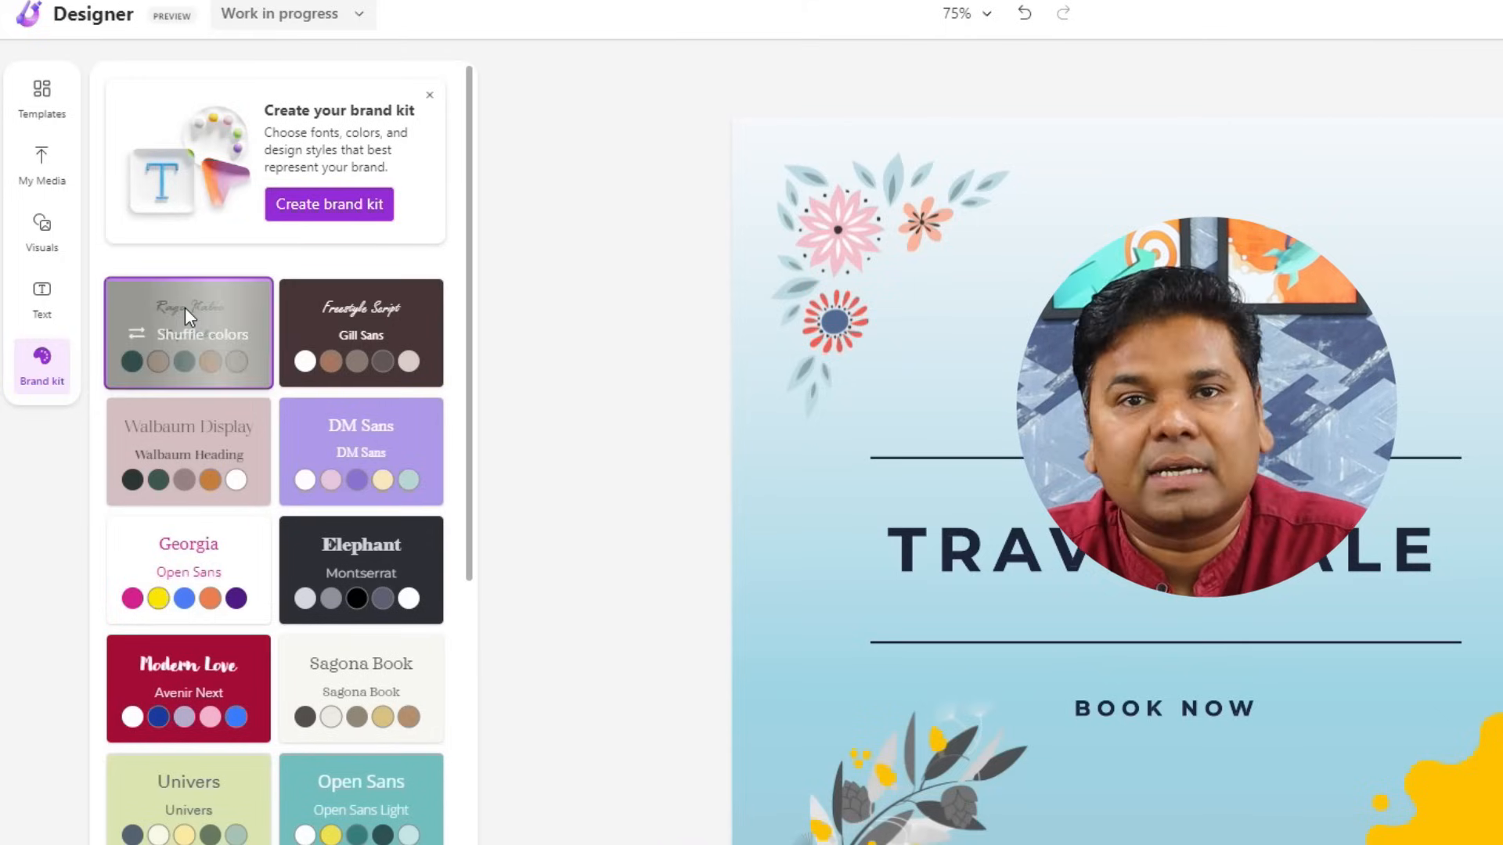
click(186, 309)
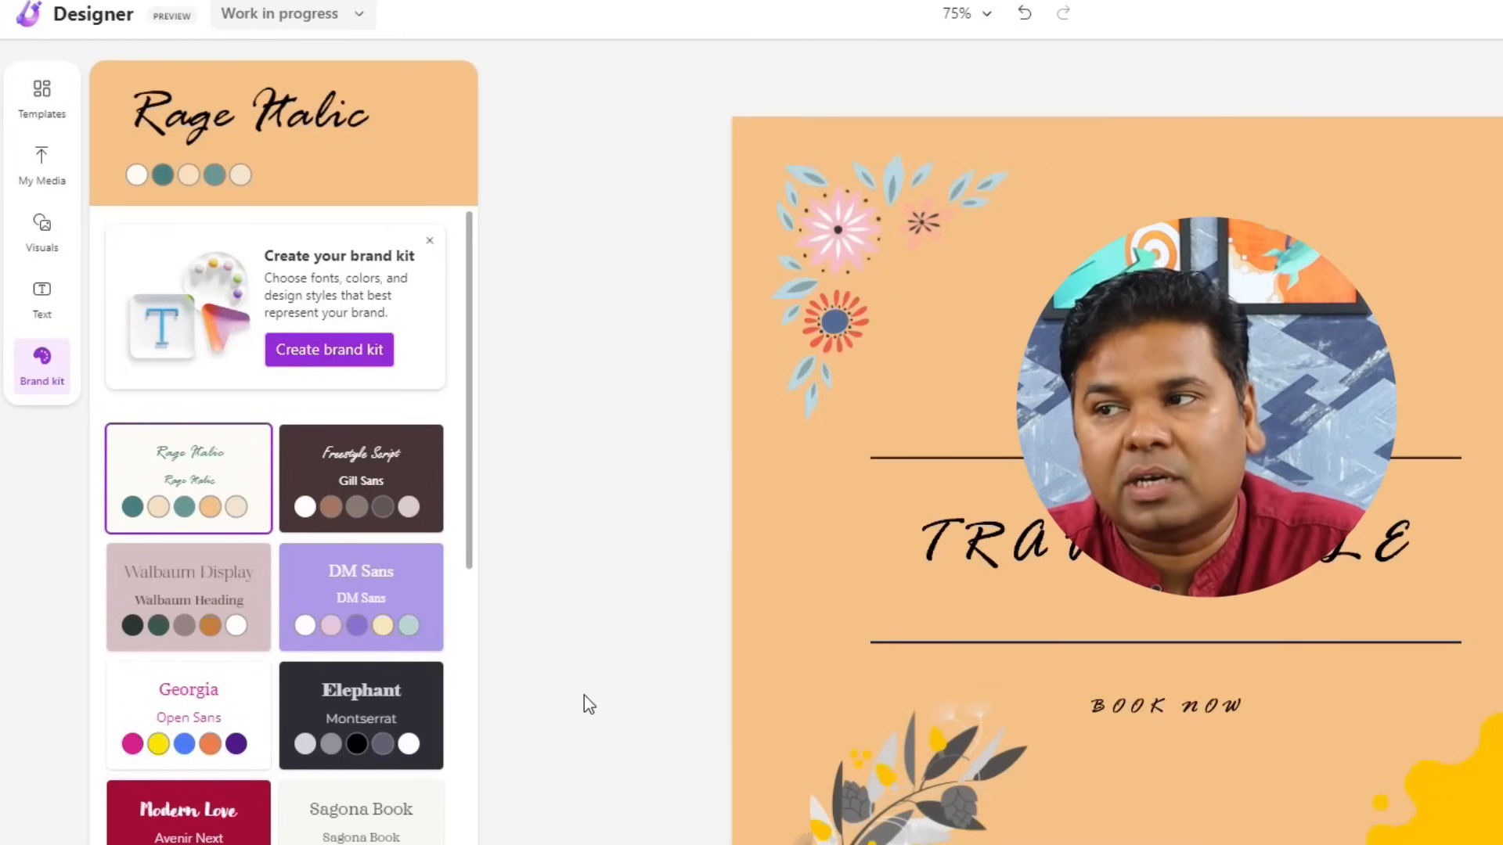
- Start a new brand kit and name it pcskill
click(365, 352)
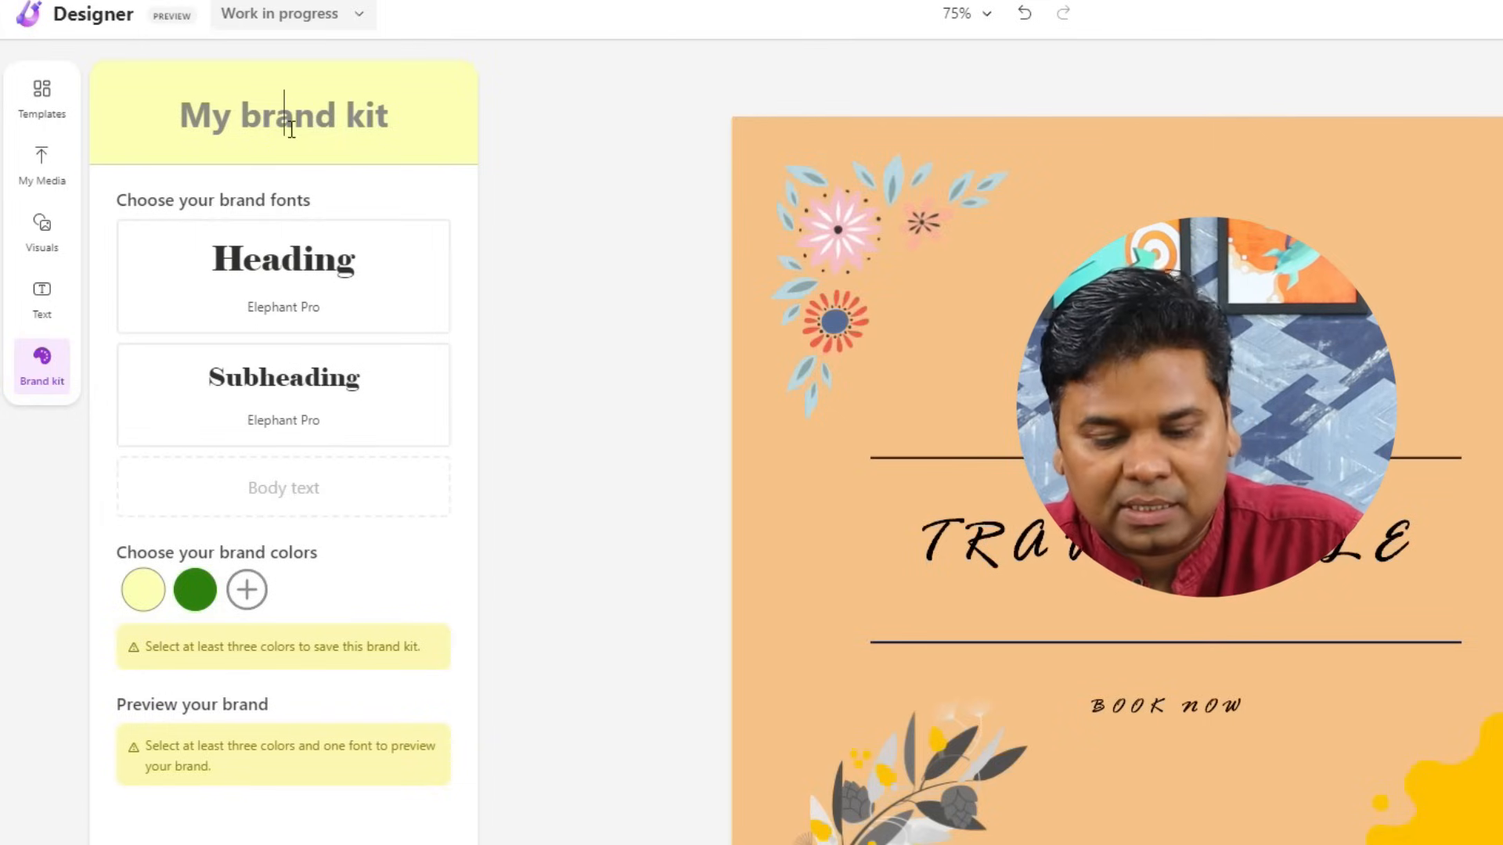
text(pcski)
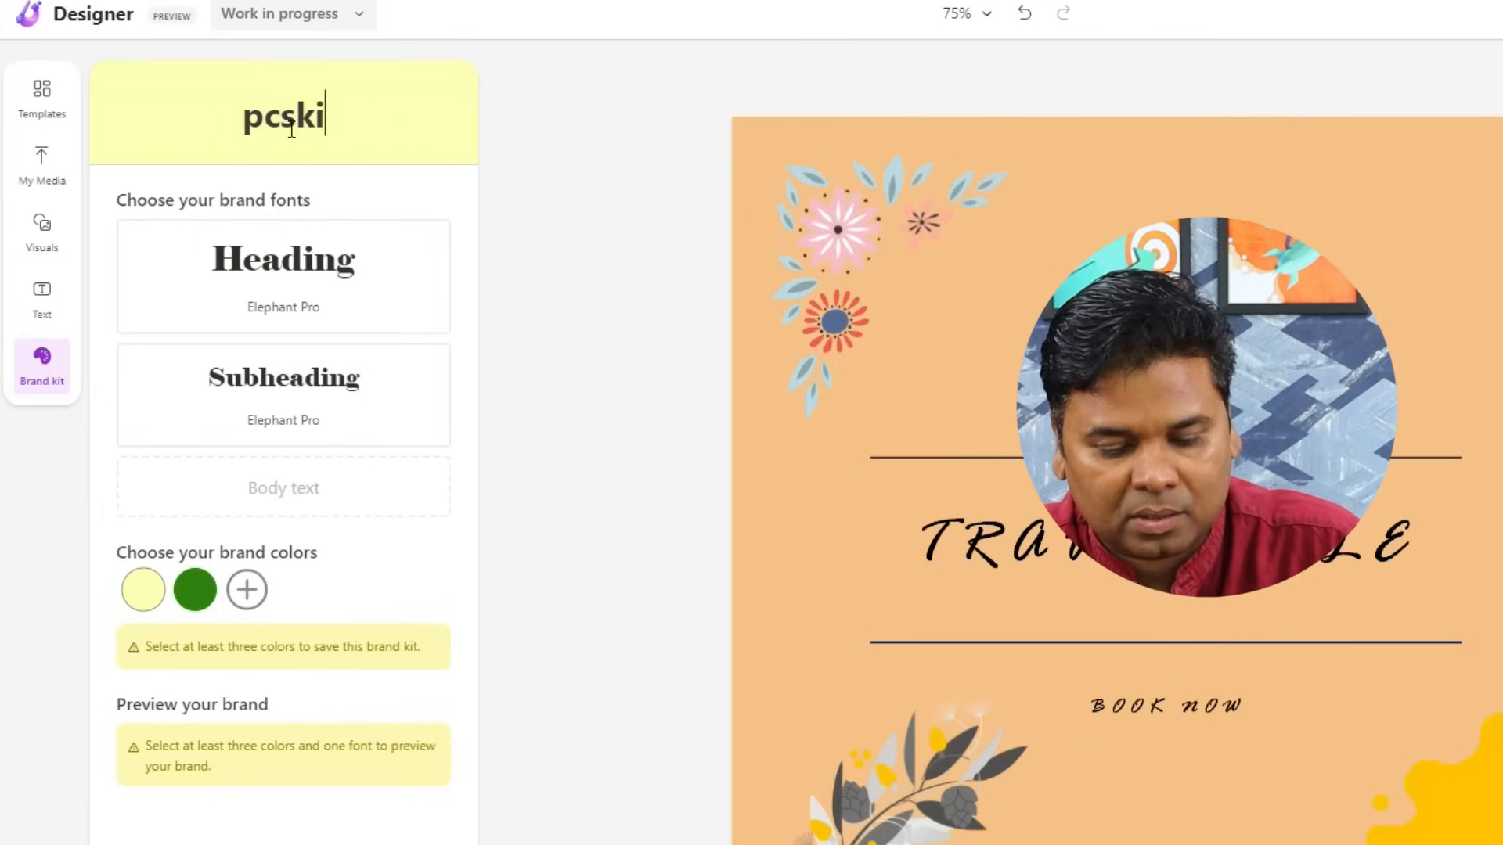
text(ll)
- Set the brand kit fonts to Rage Italic for the heading, Modern Love for the subheading and Elephant Pro for body text
click(282, 297)
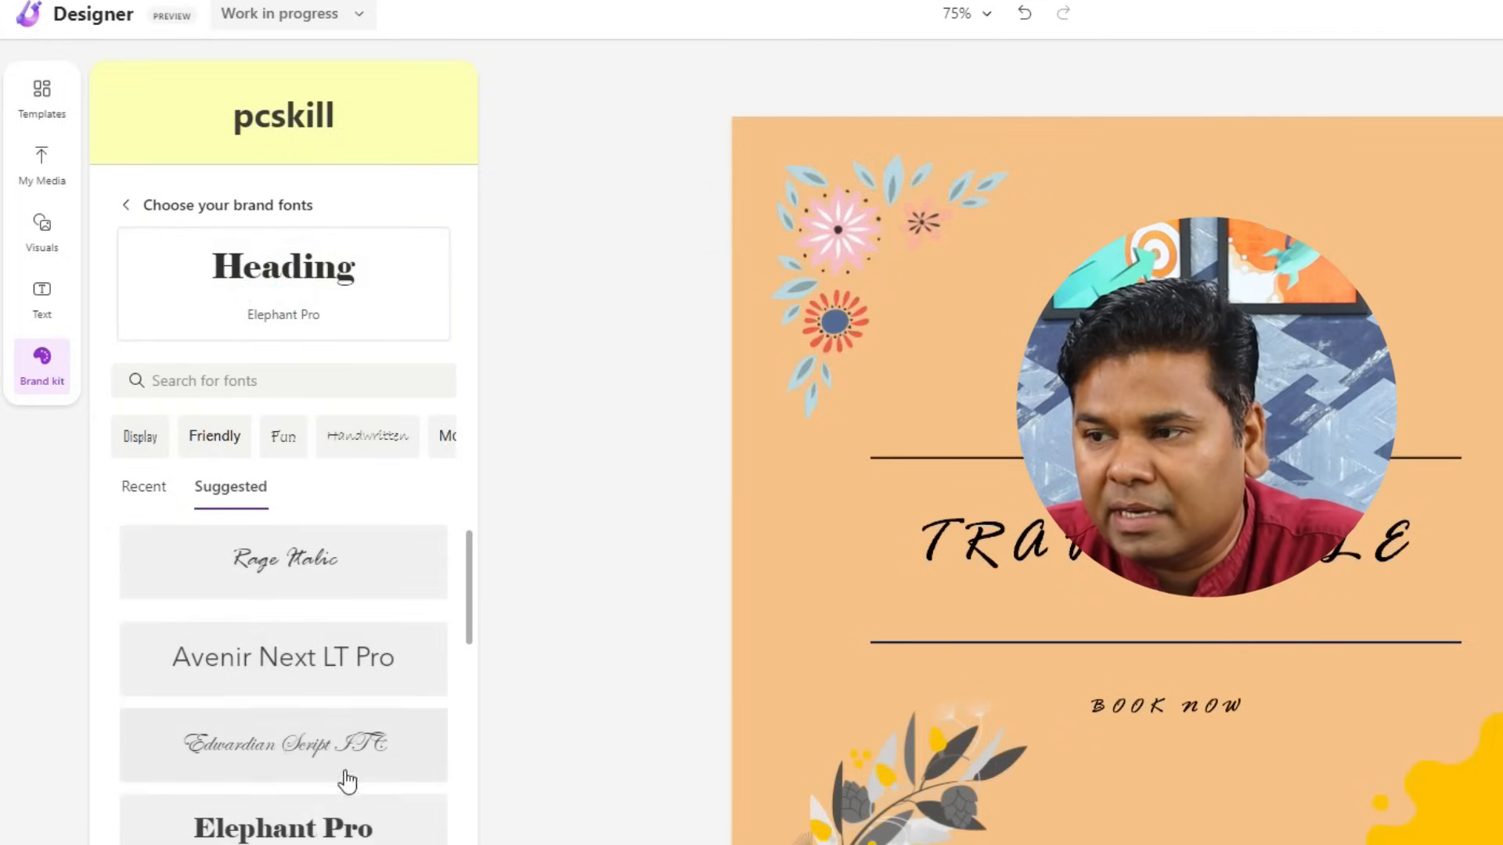
click(326, 566)
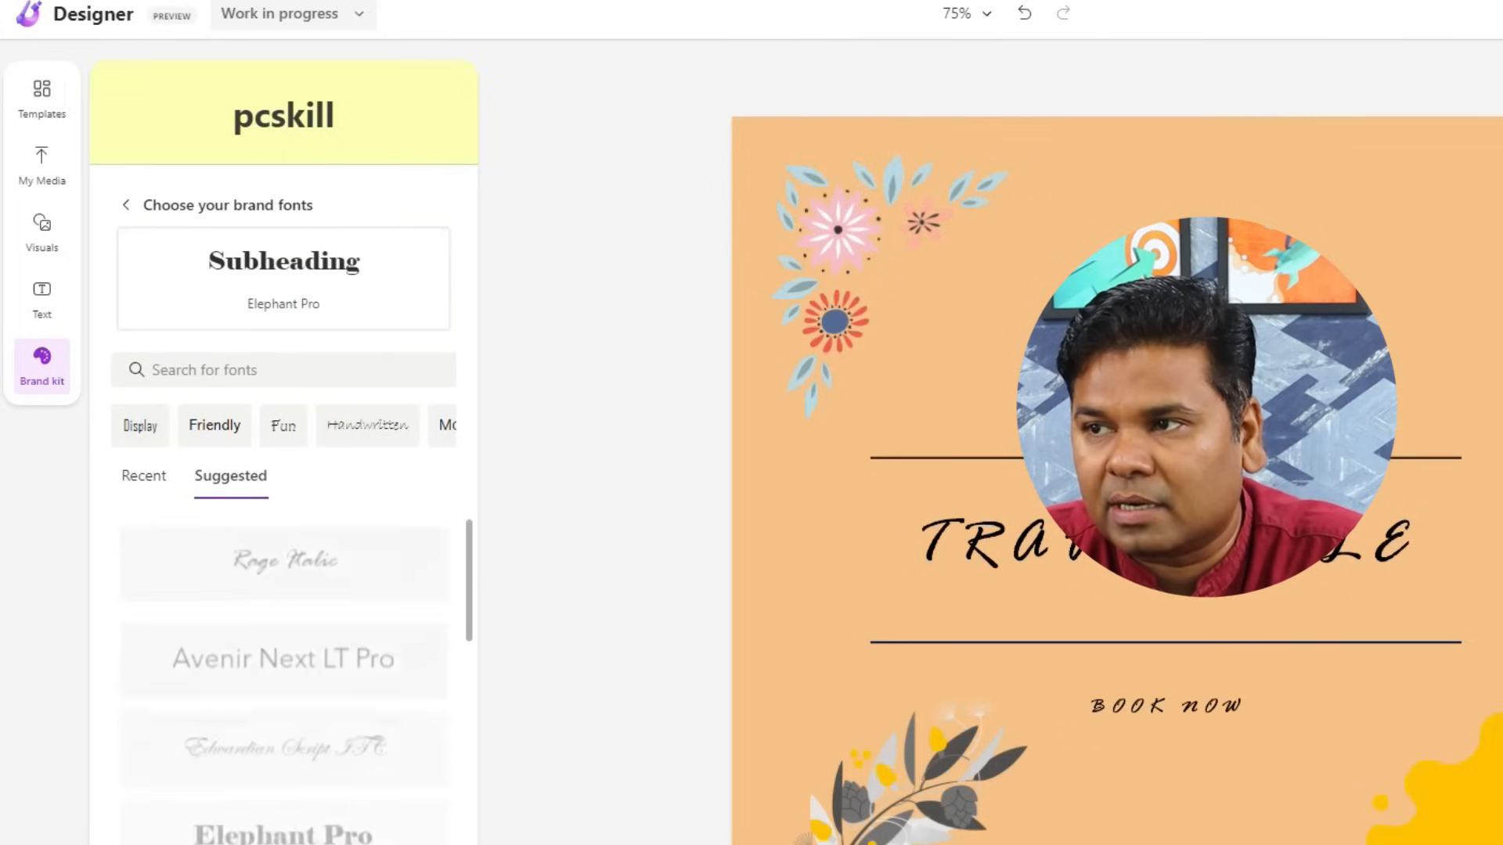
scroll(309, 669, down, 5)
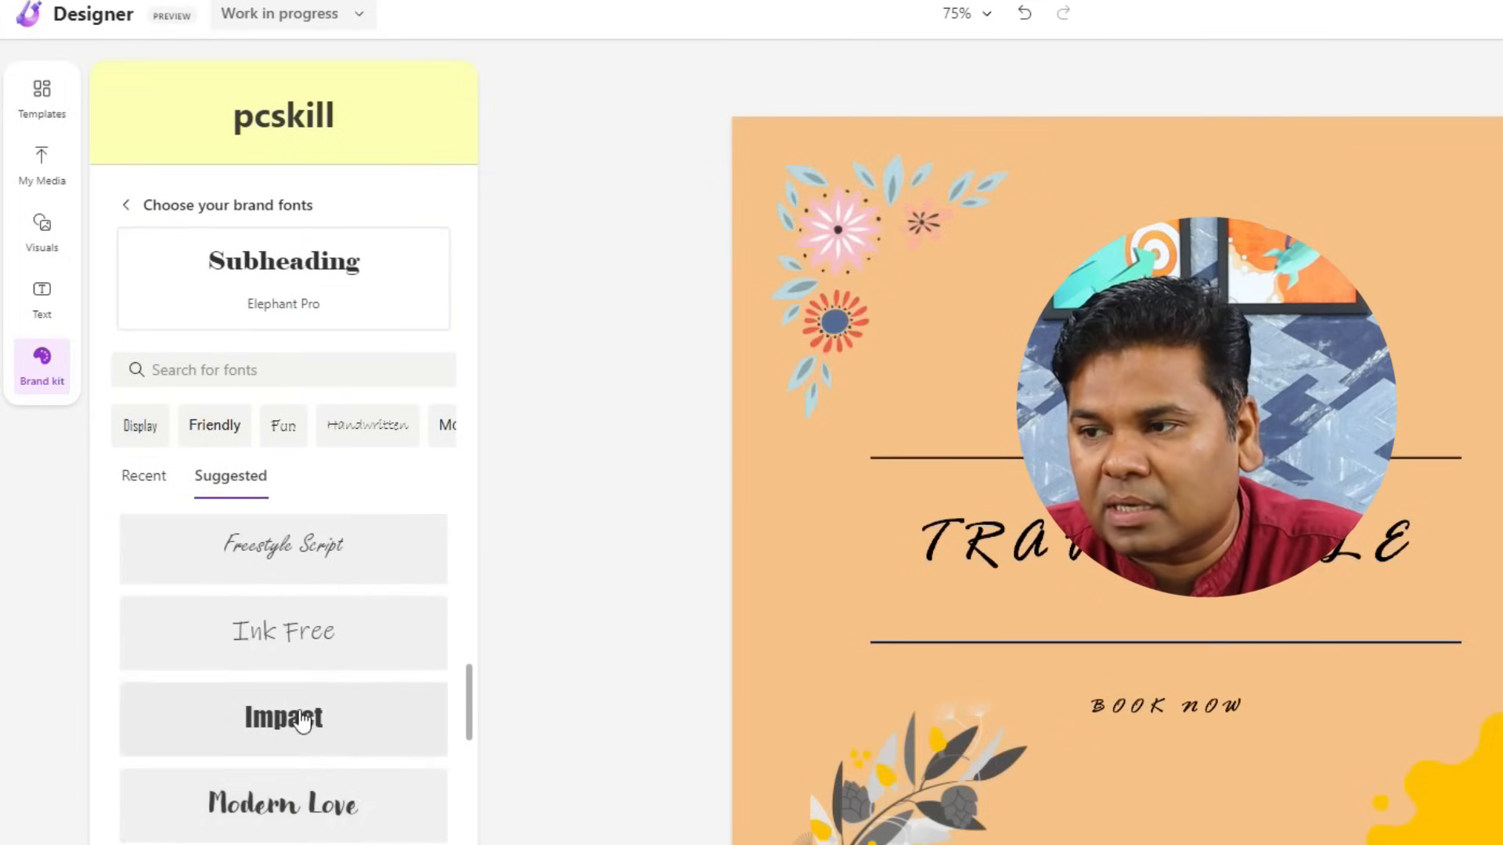
click(307, 817)
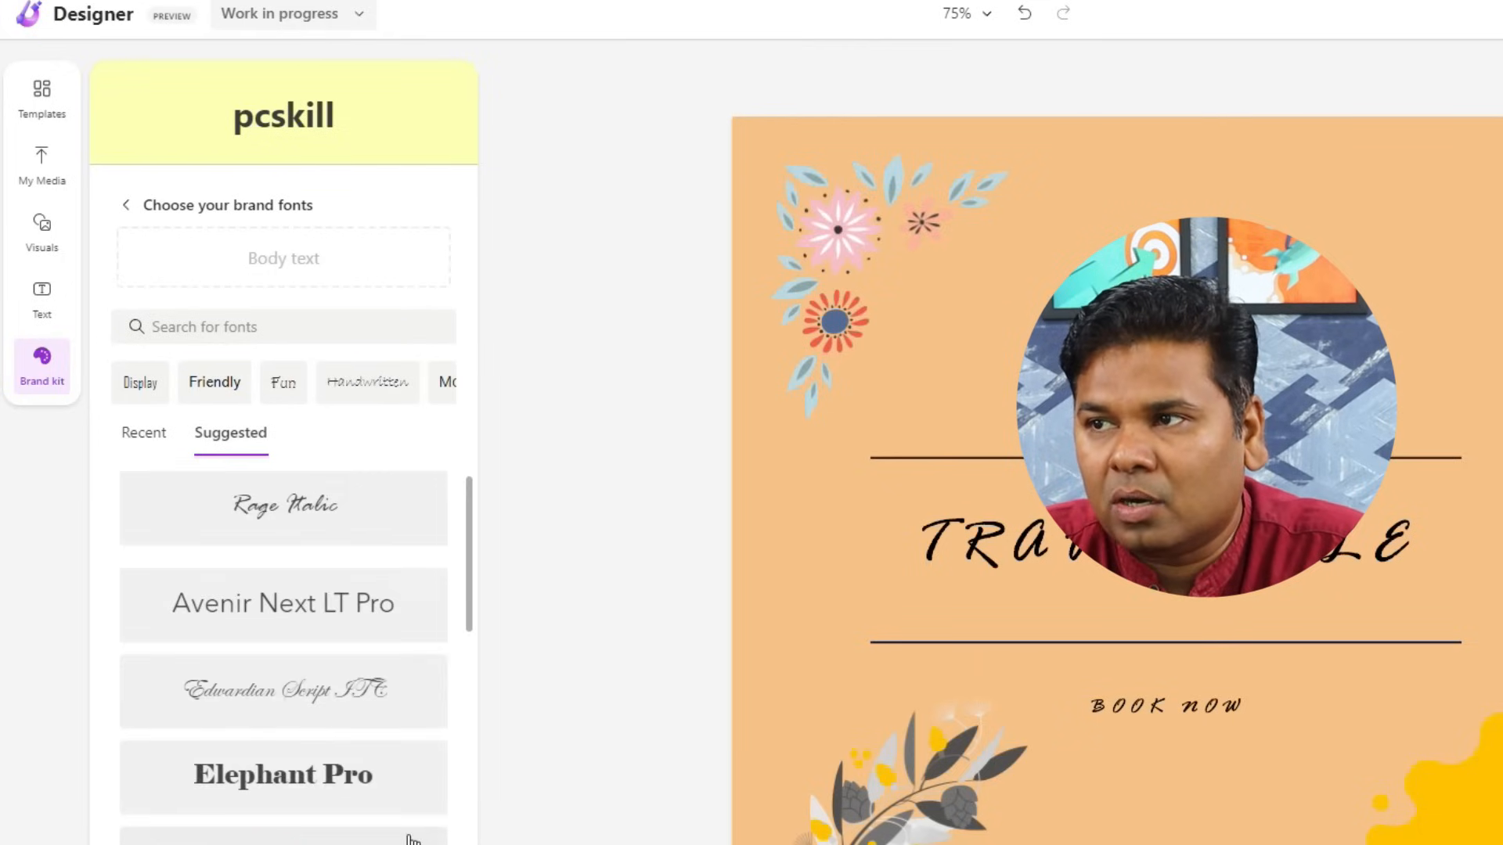
click(312, 783)
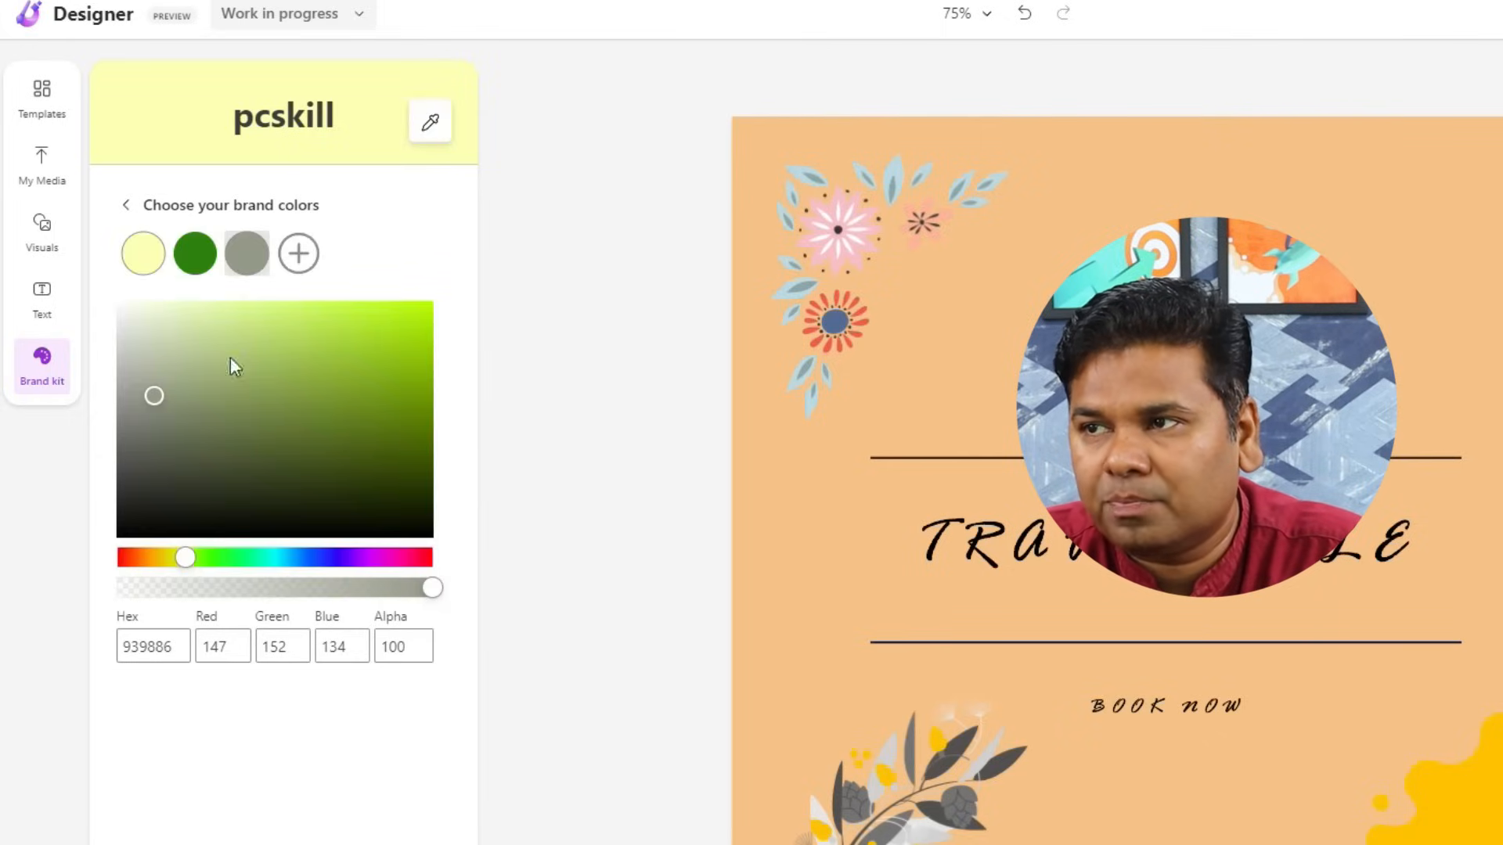
- Make the third brand color a dark olive green and check the subheading font choices
drag(217, 389, 452, 441)
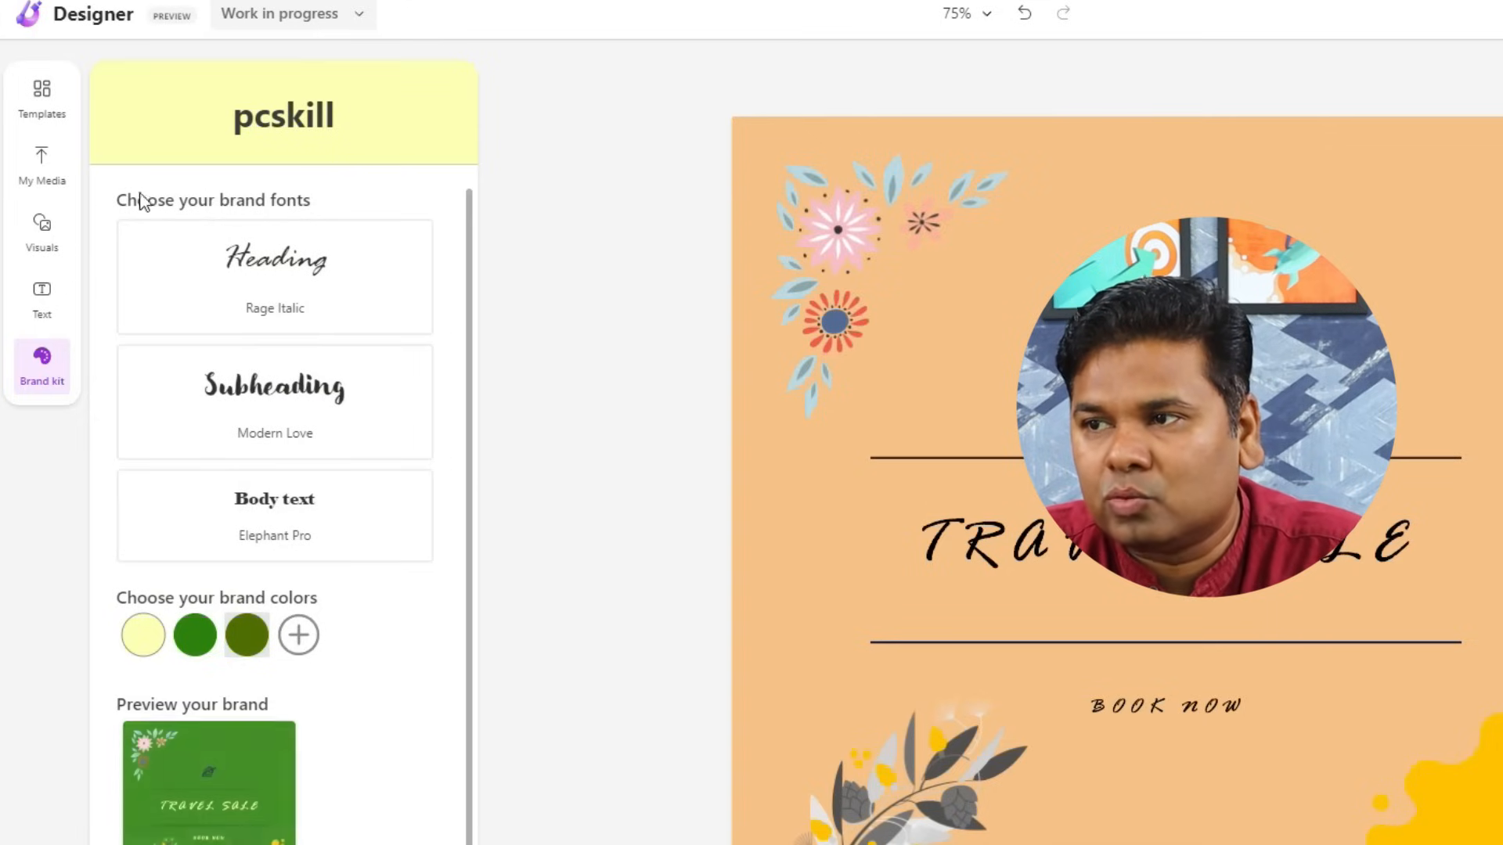
click(341, 421)
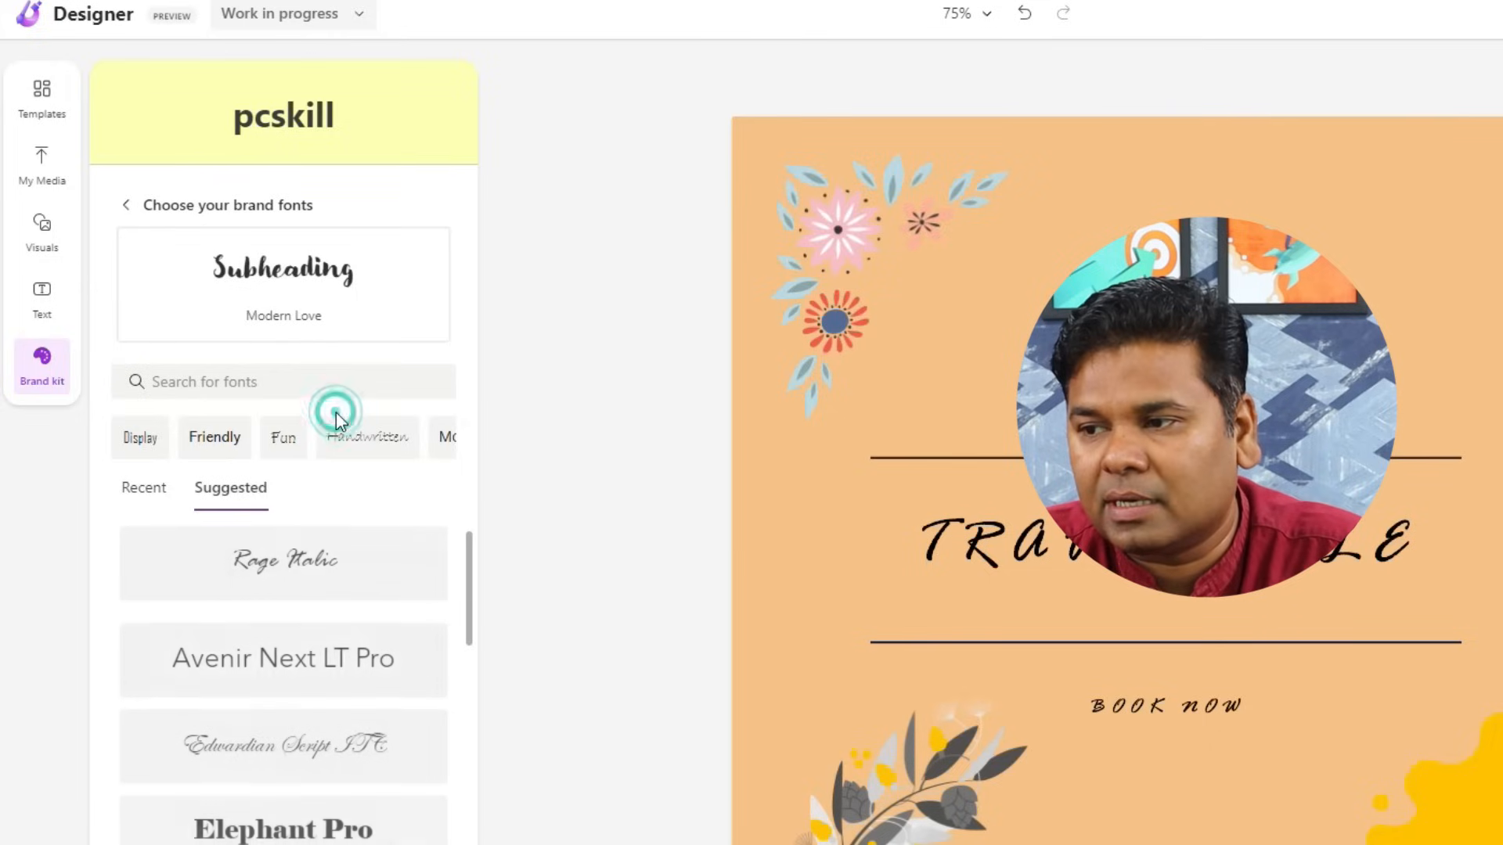
click(126, 205)
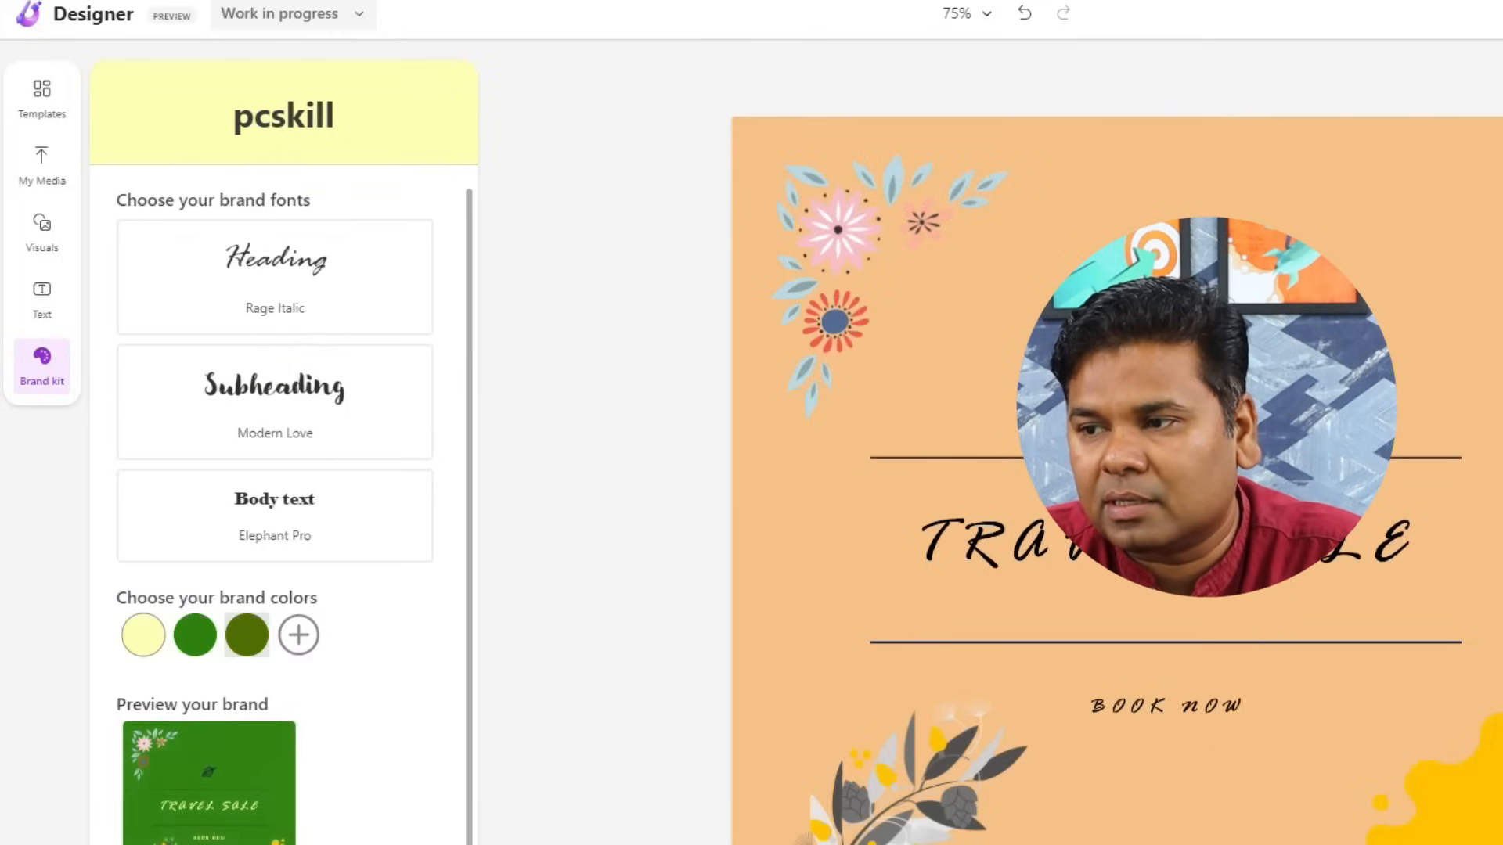
- Save the pcskill brand kit and apply it to the travel sale design
click(376, 843)
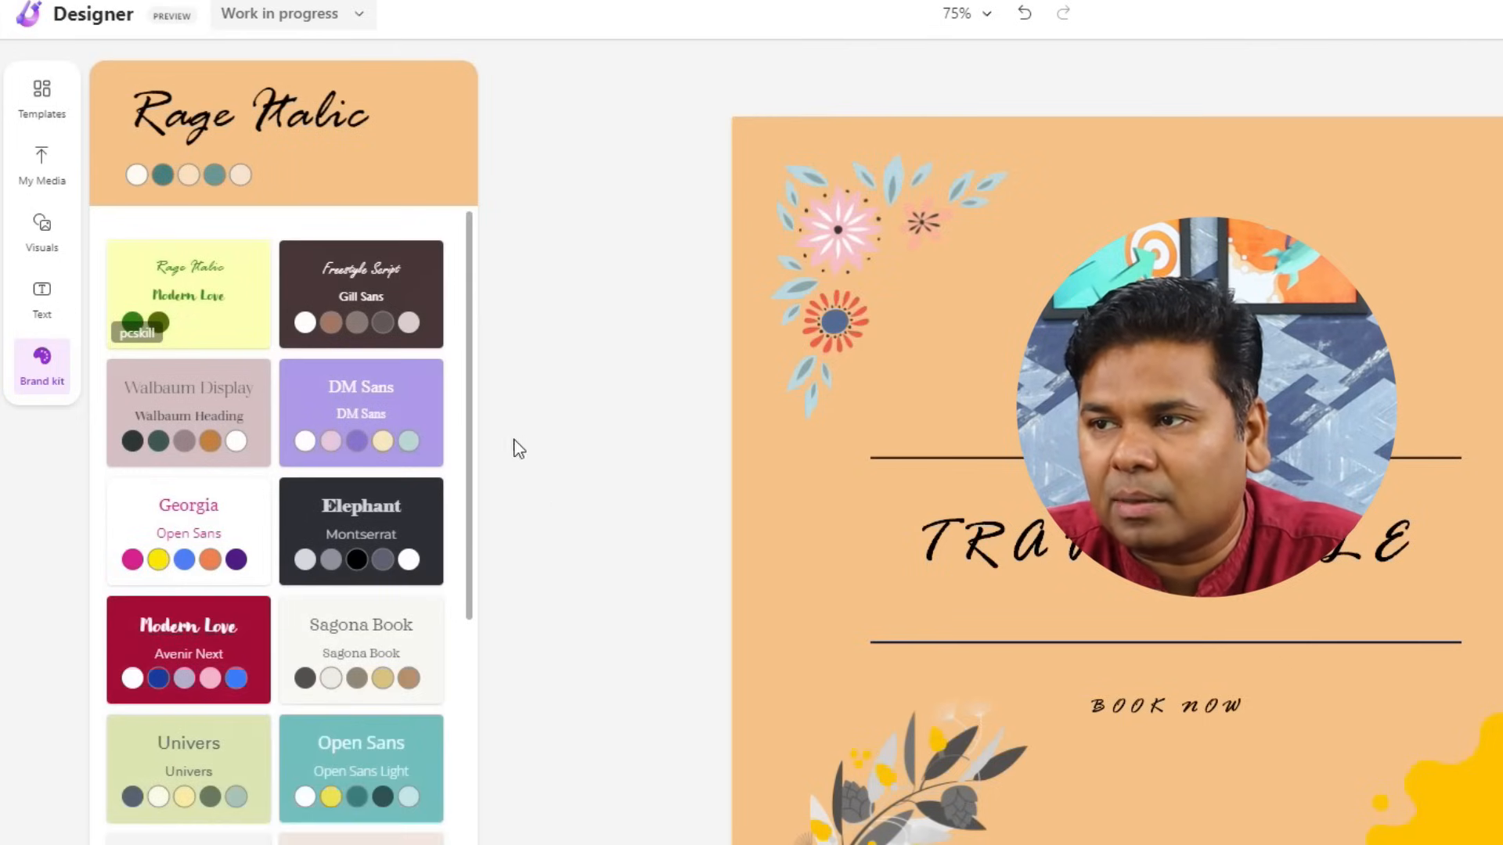
click(233, 319)
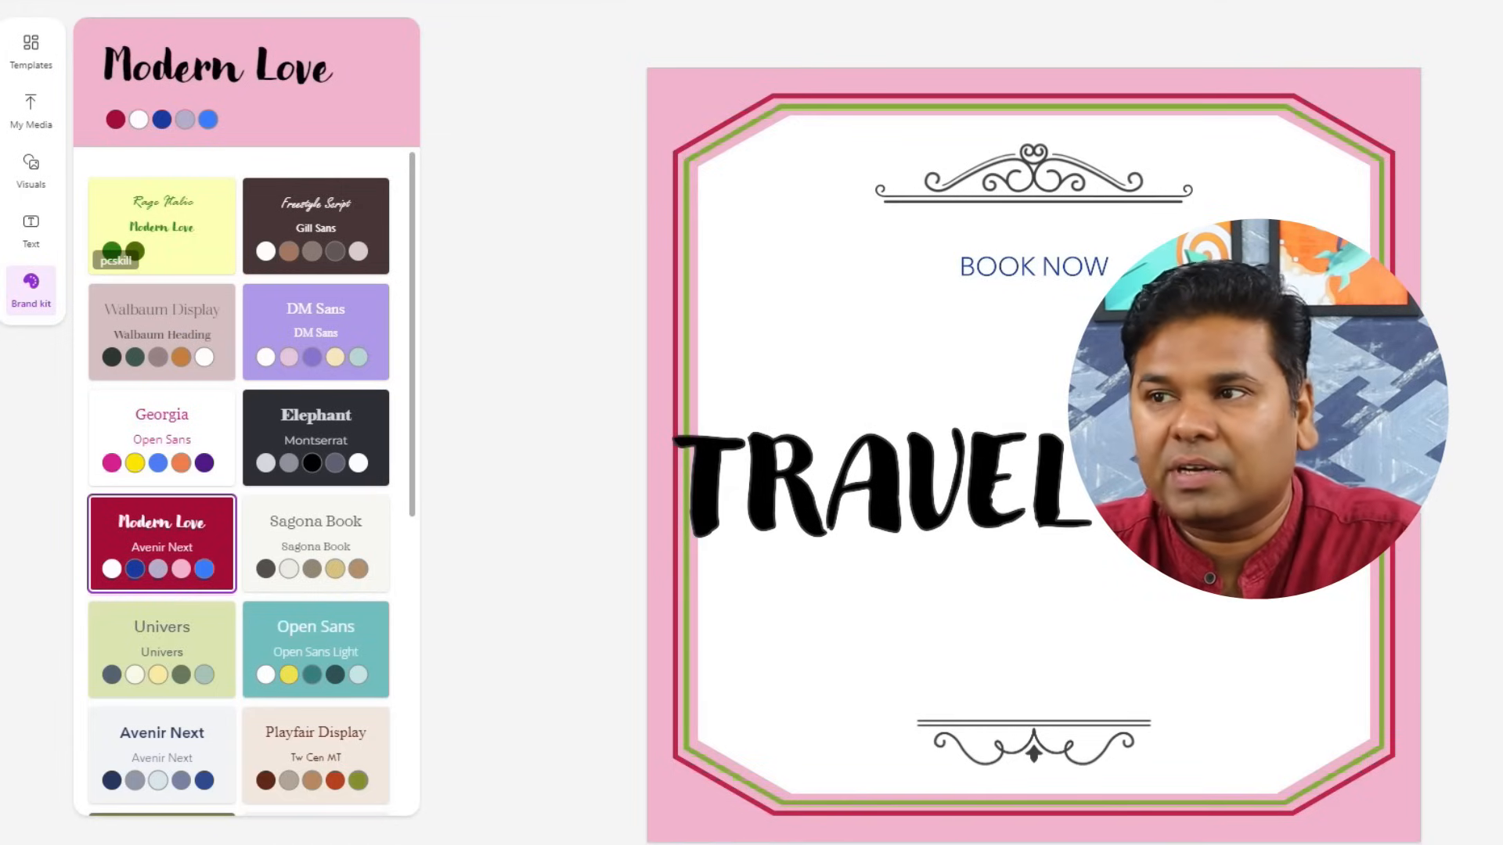
- Replace the existing design with the Earth Day holiday template
click(31, 51)
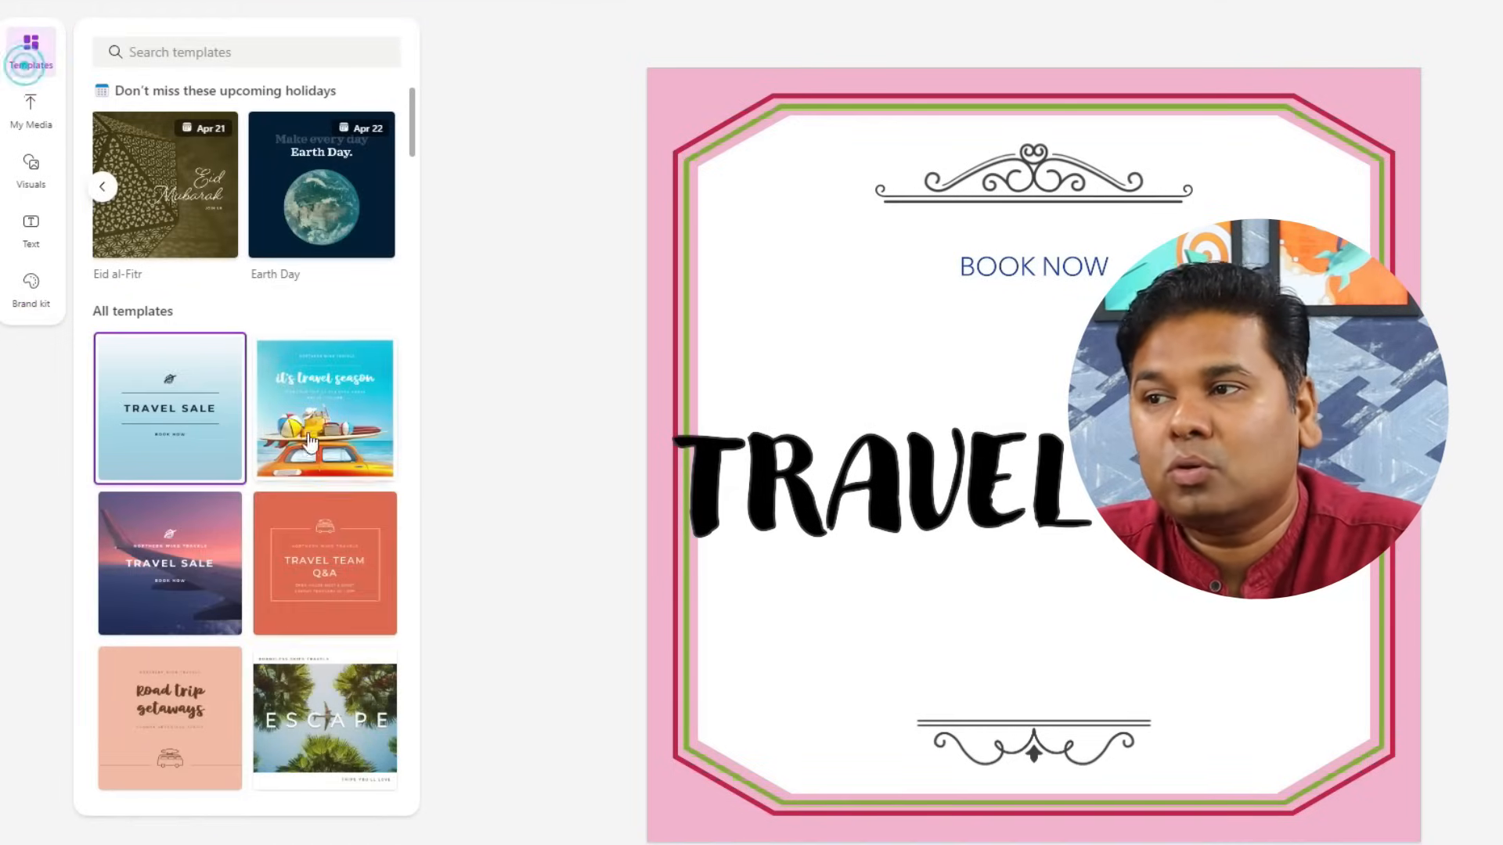
click(291, 542)
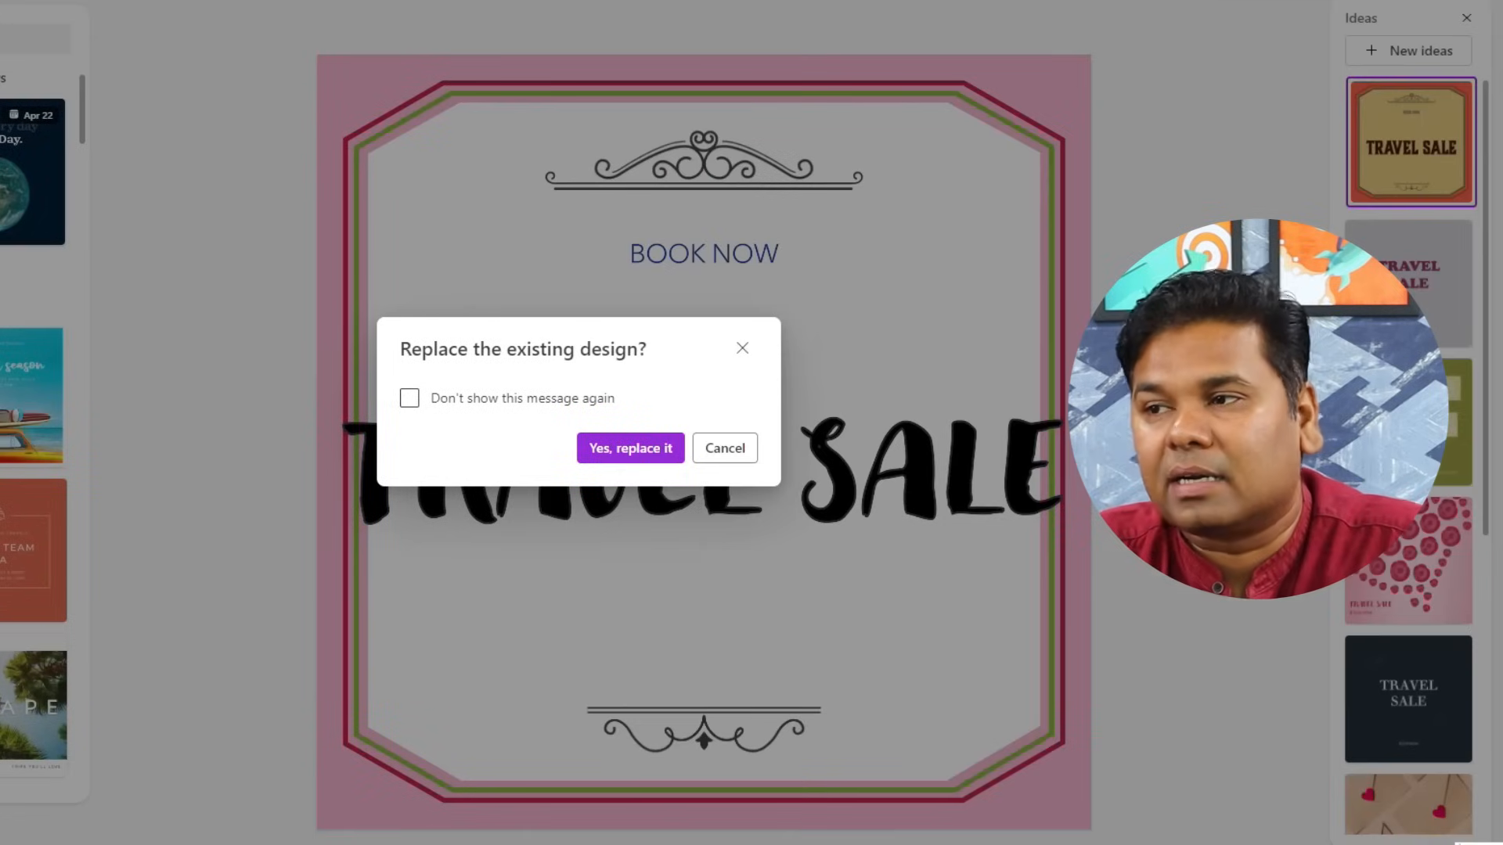
click(636, 450)
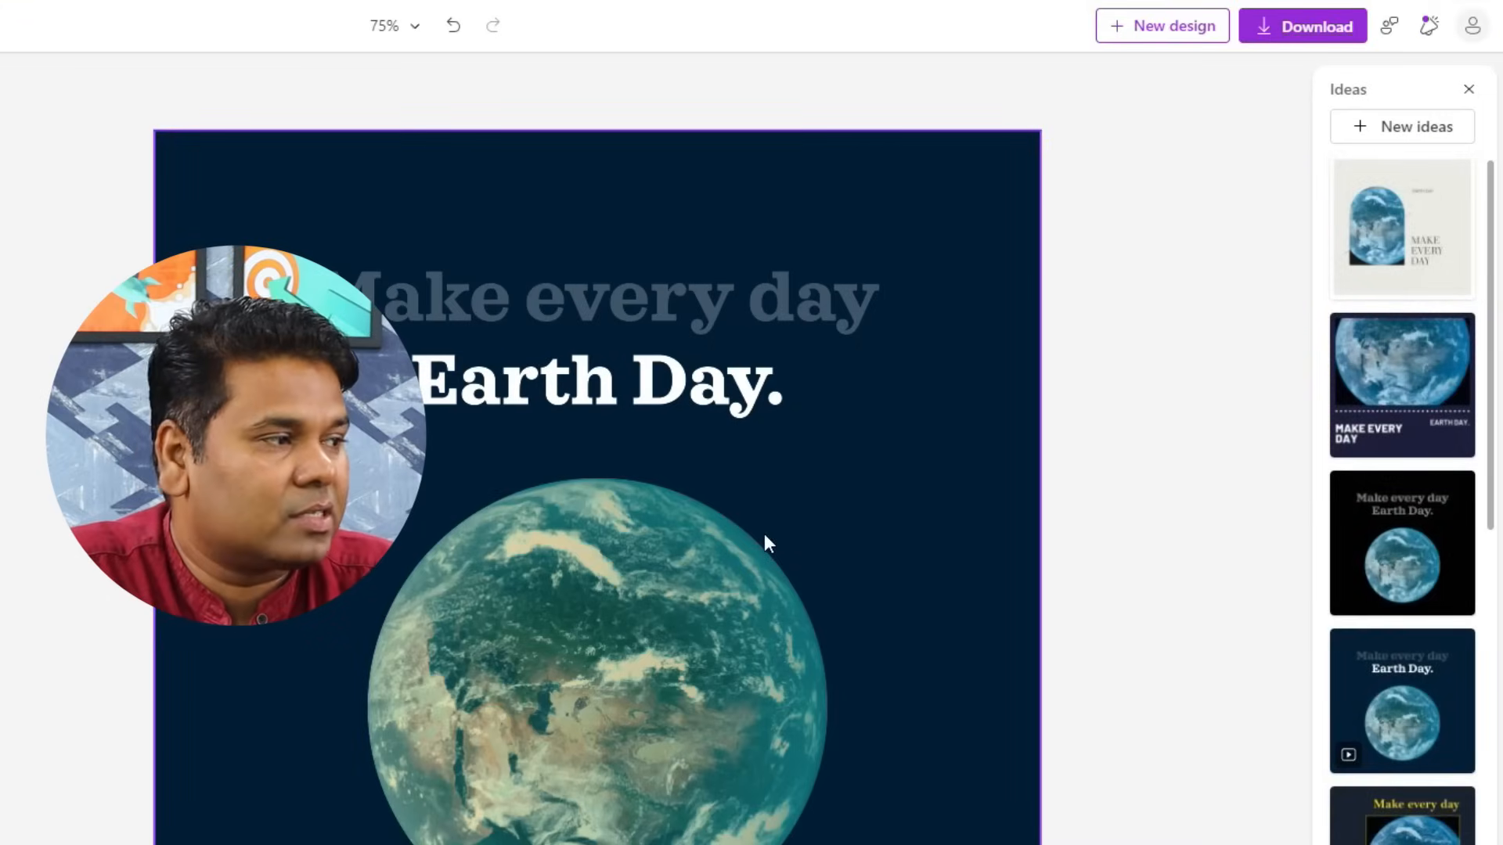
- Download the Earth Day design as a PNG with a transparent background and the watermark removed, and dismiss the invite offers
click(1309, 31)
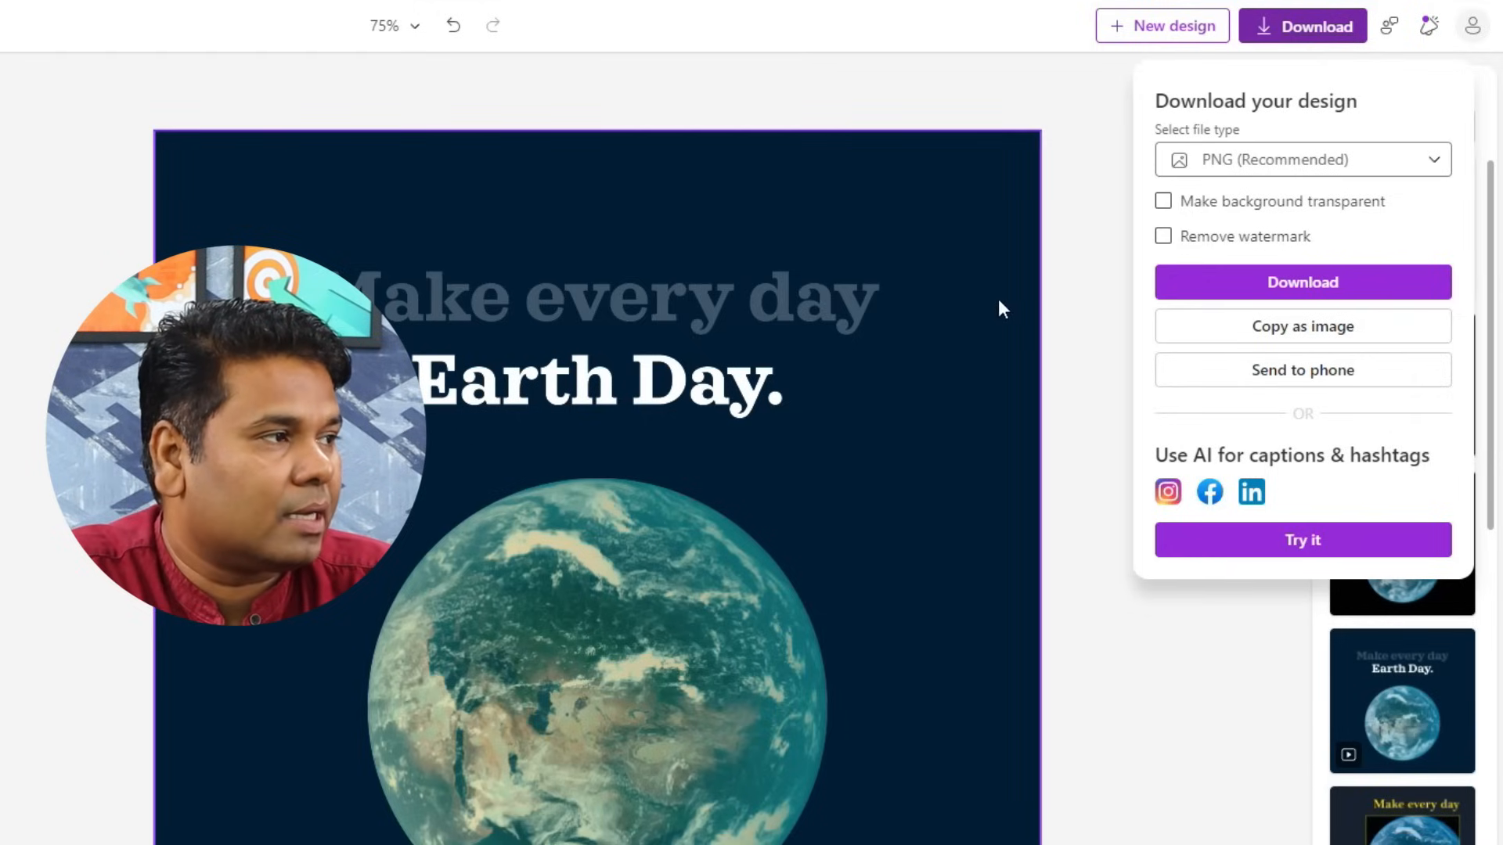
click(1435, 160)
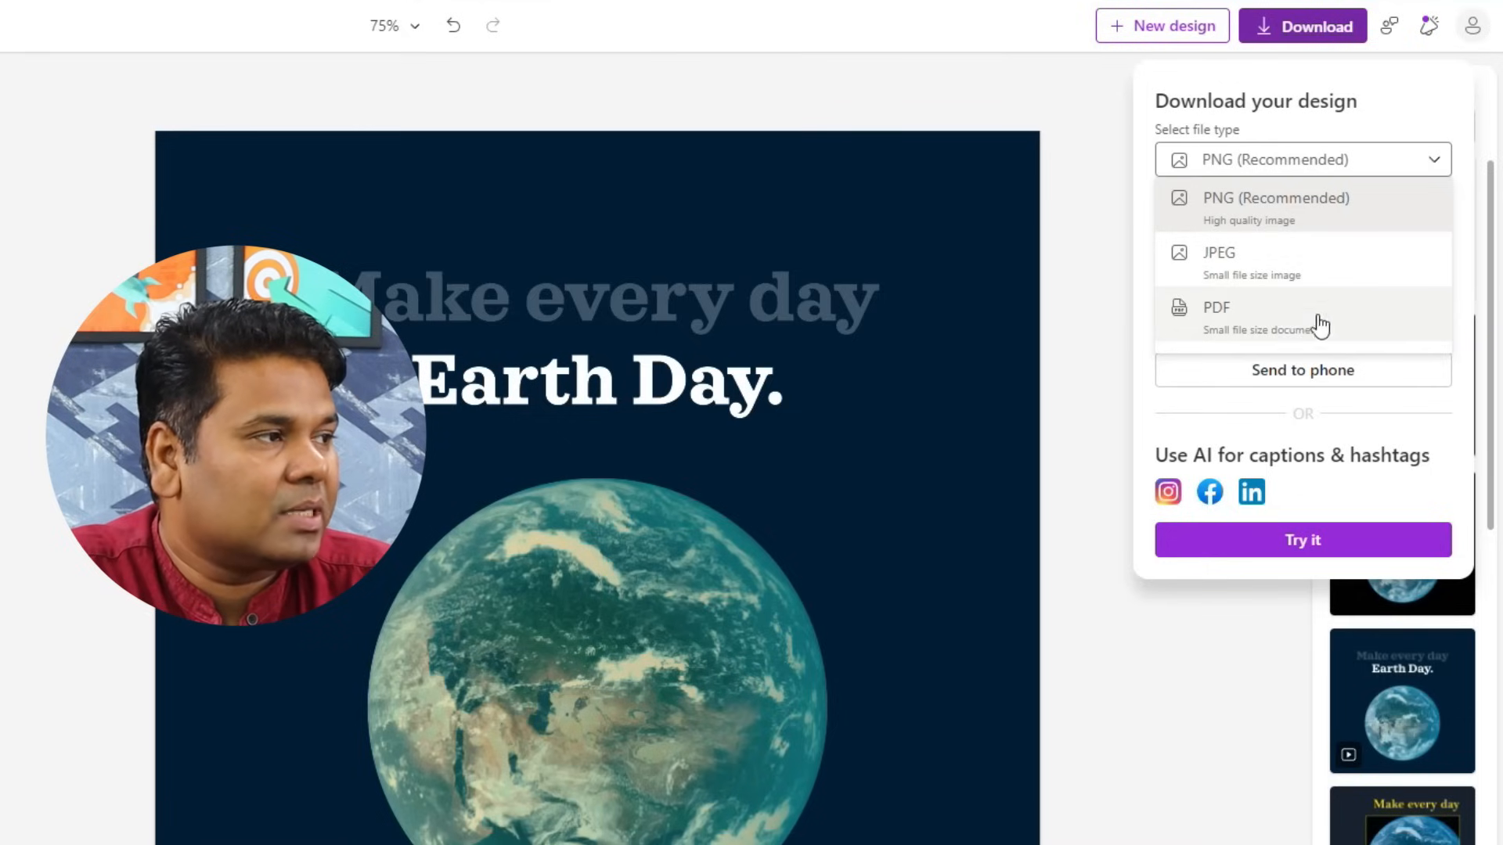
click(1100, 282)
click(1302, 27)
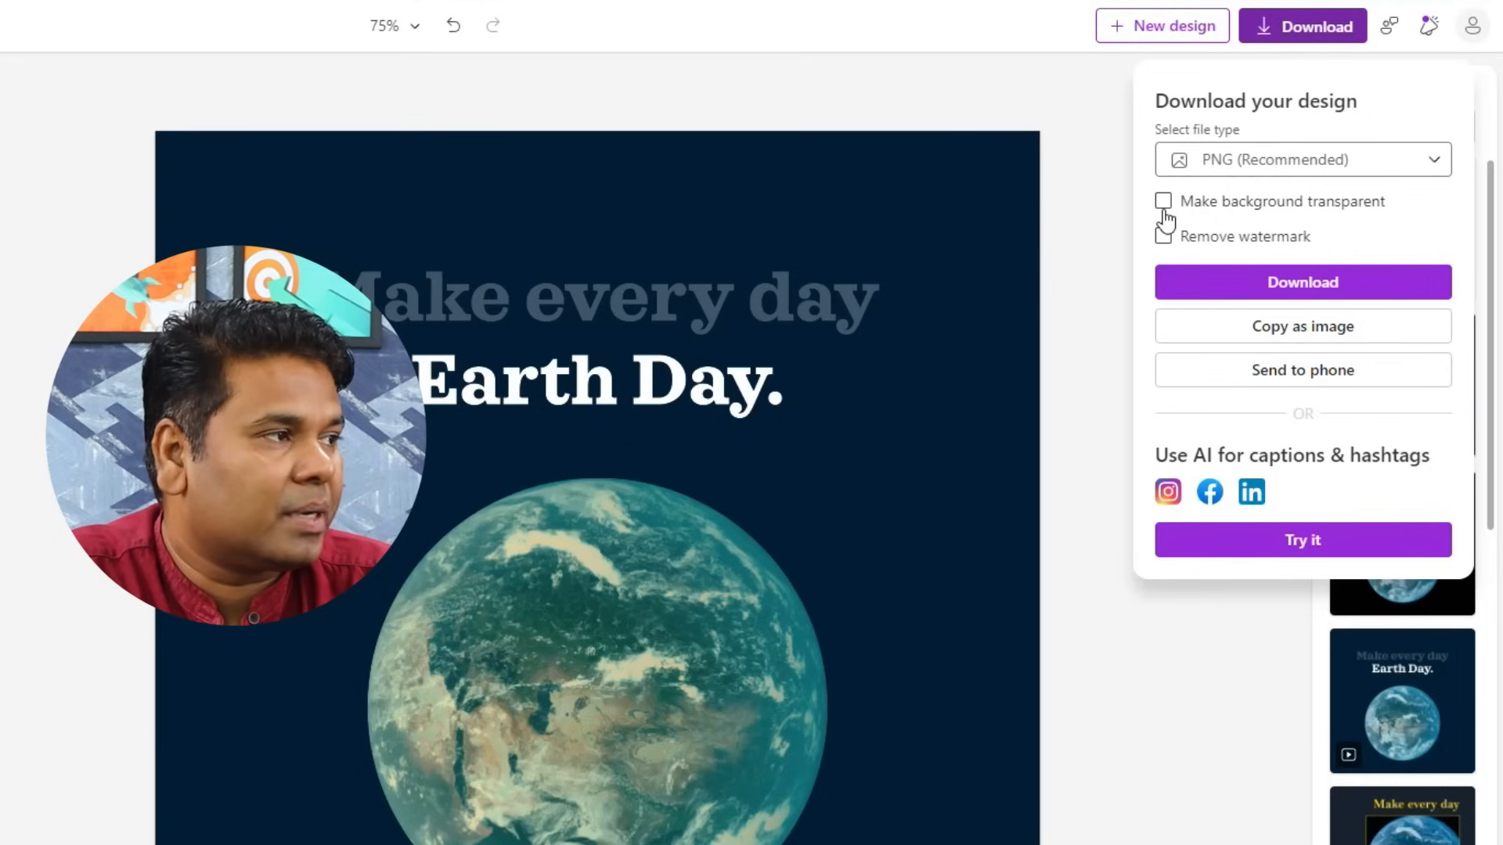
click(1164, 205)
click(1164, 240)
click(1336, 283)
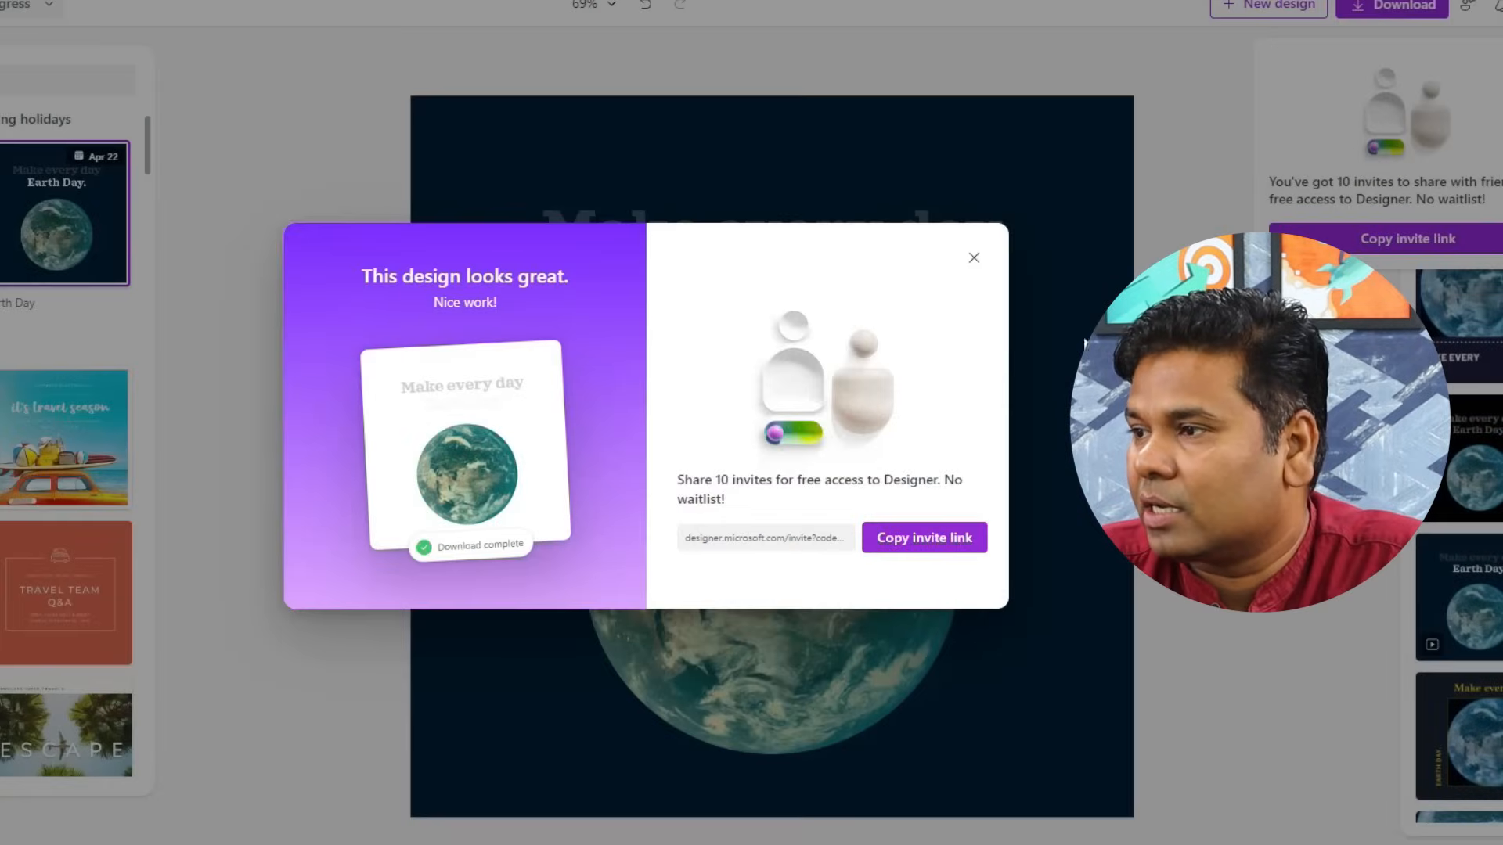
click(979, 287)
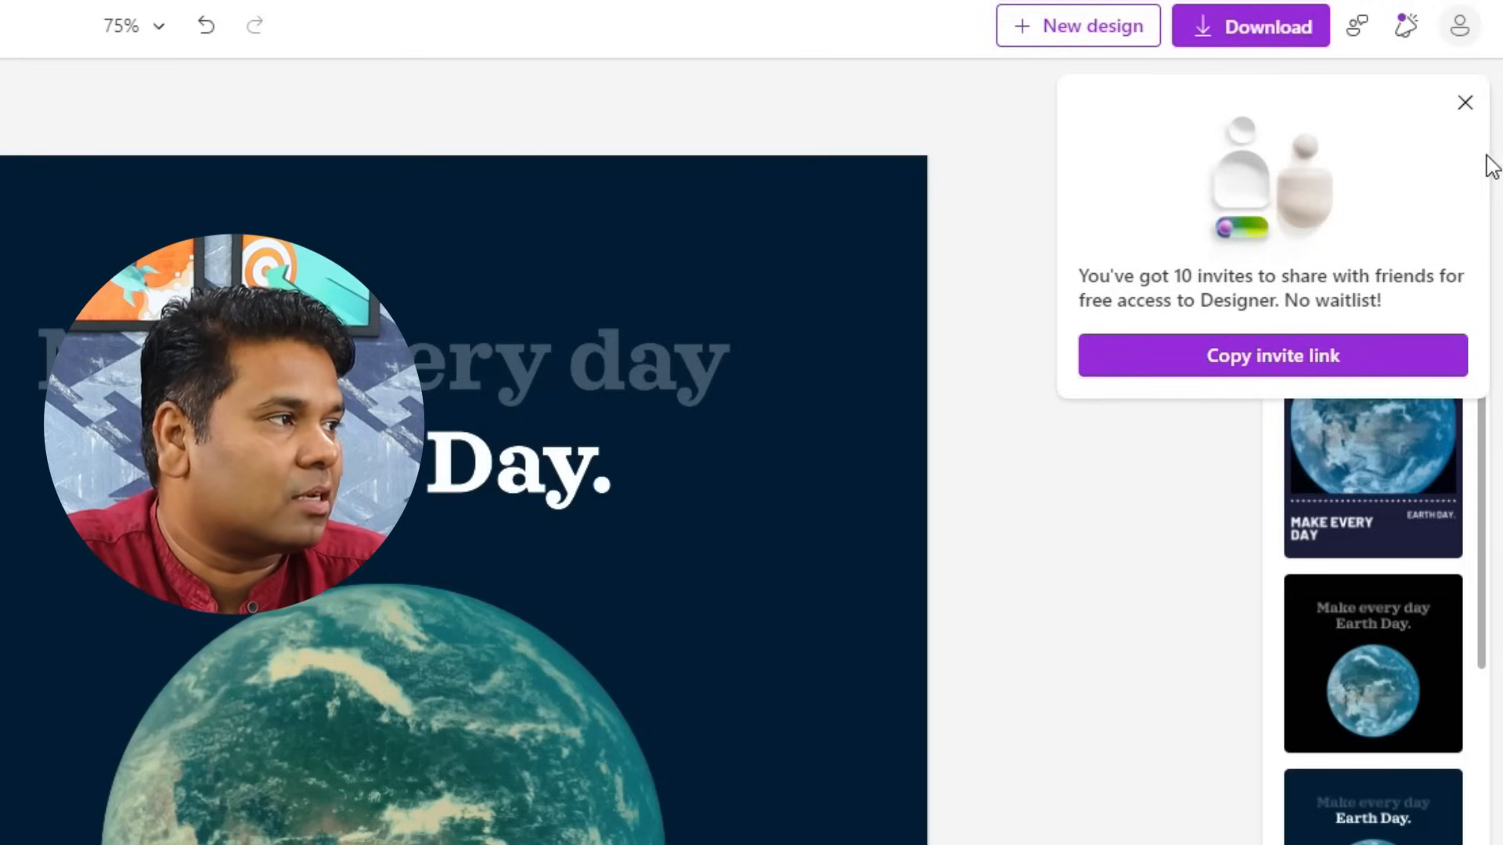
click(1465, 104)
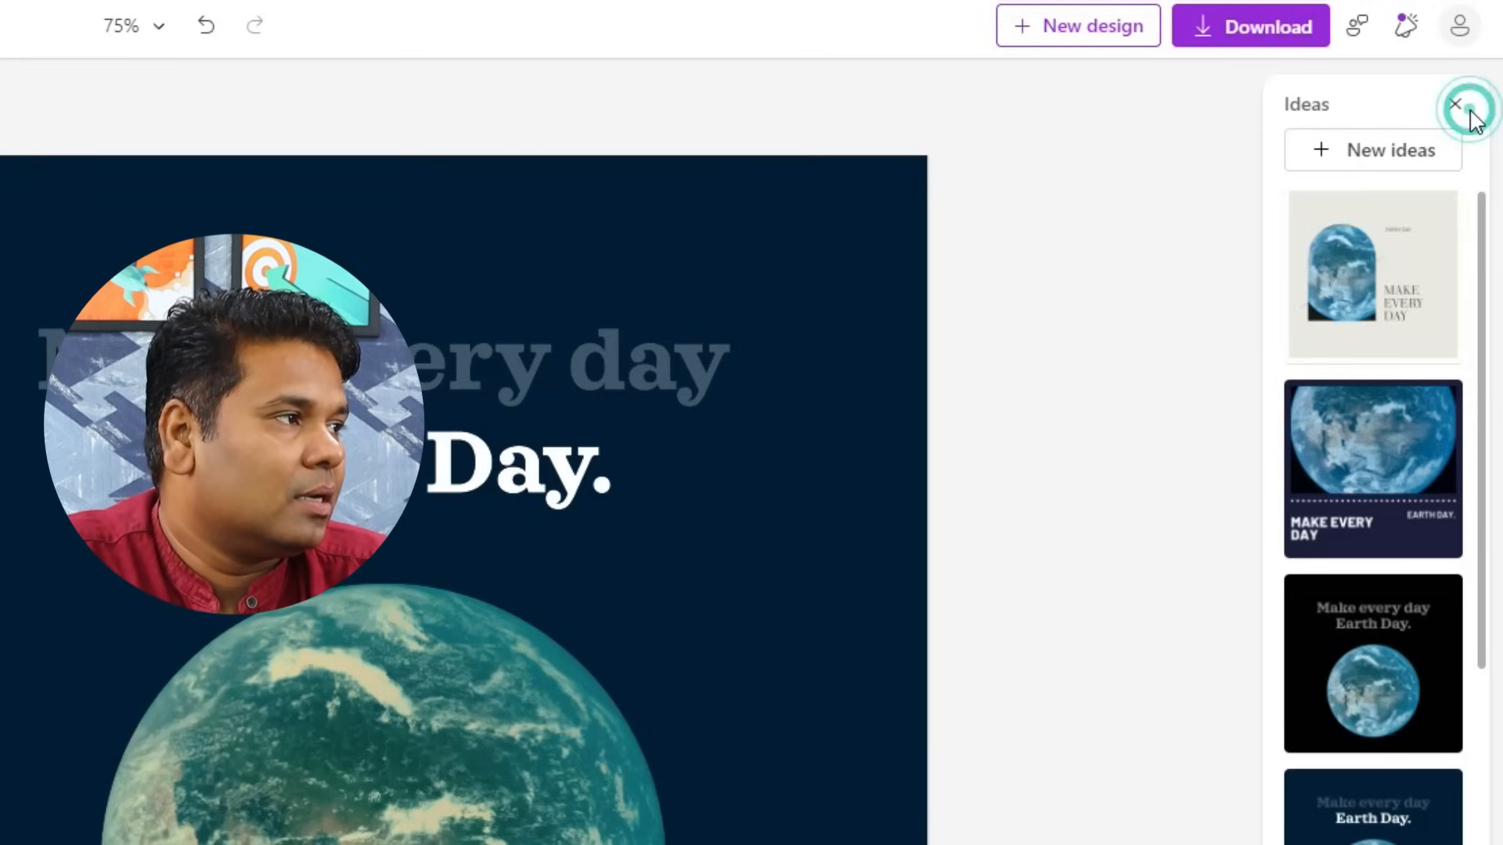
- Download the Earth Day design as a JPEG with its background and watermark kept, and open the downloaded image
click(1248, 39)
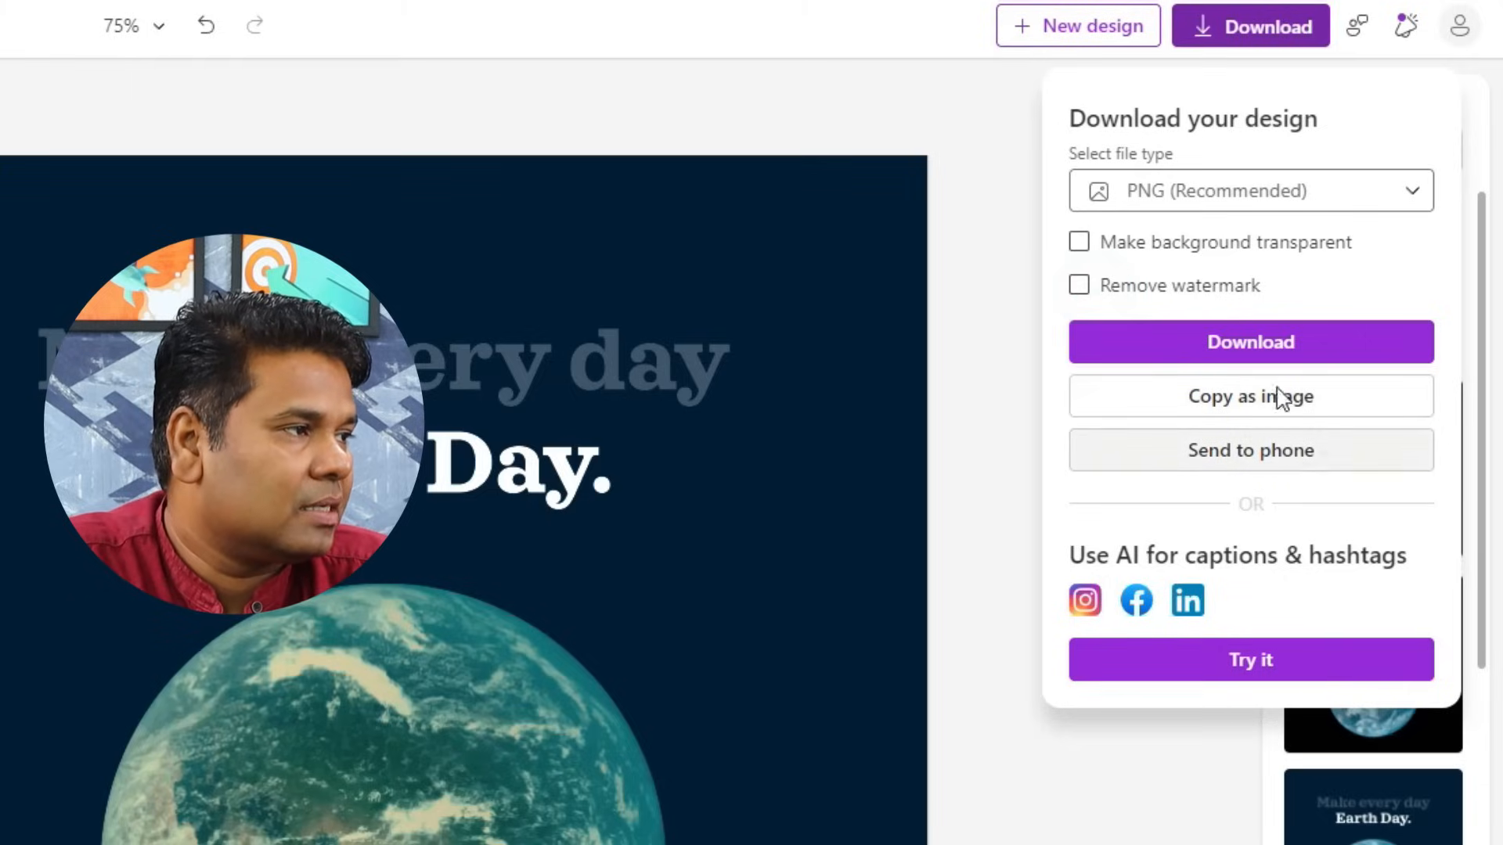
click(1346, 202)
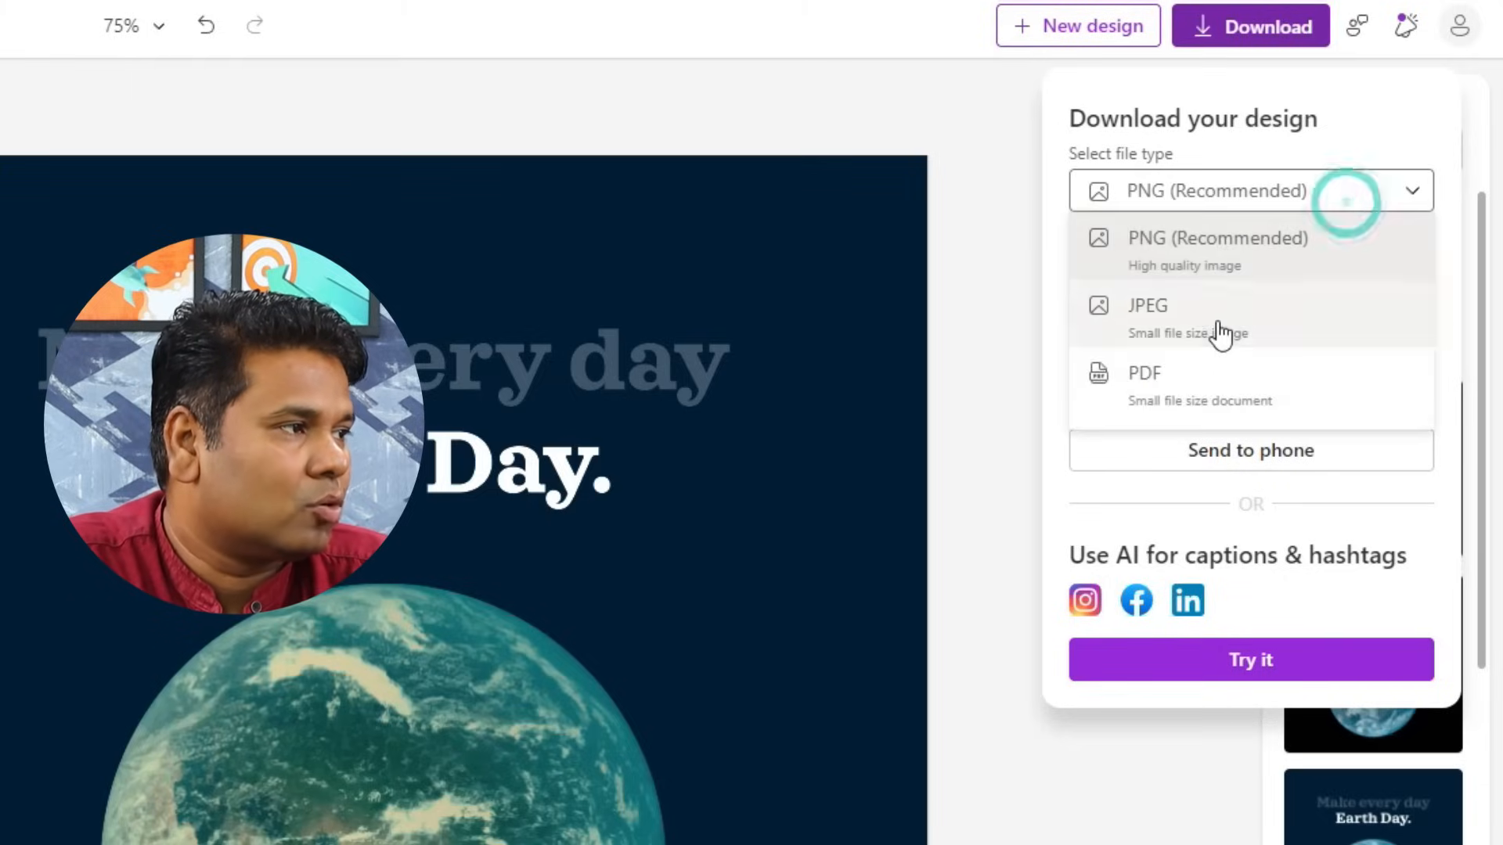
click(1221, 333)
click(1228, 301)
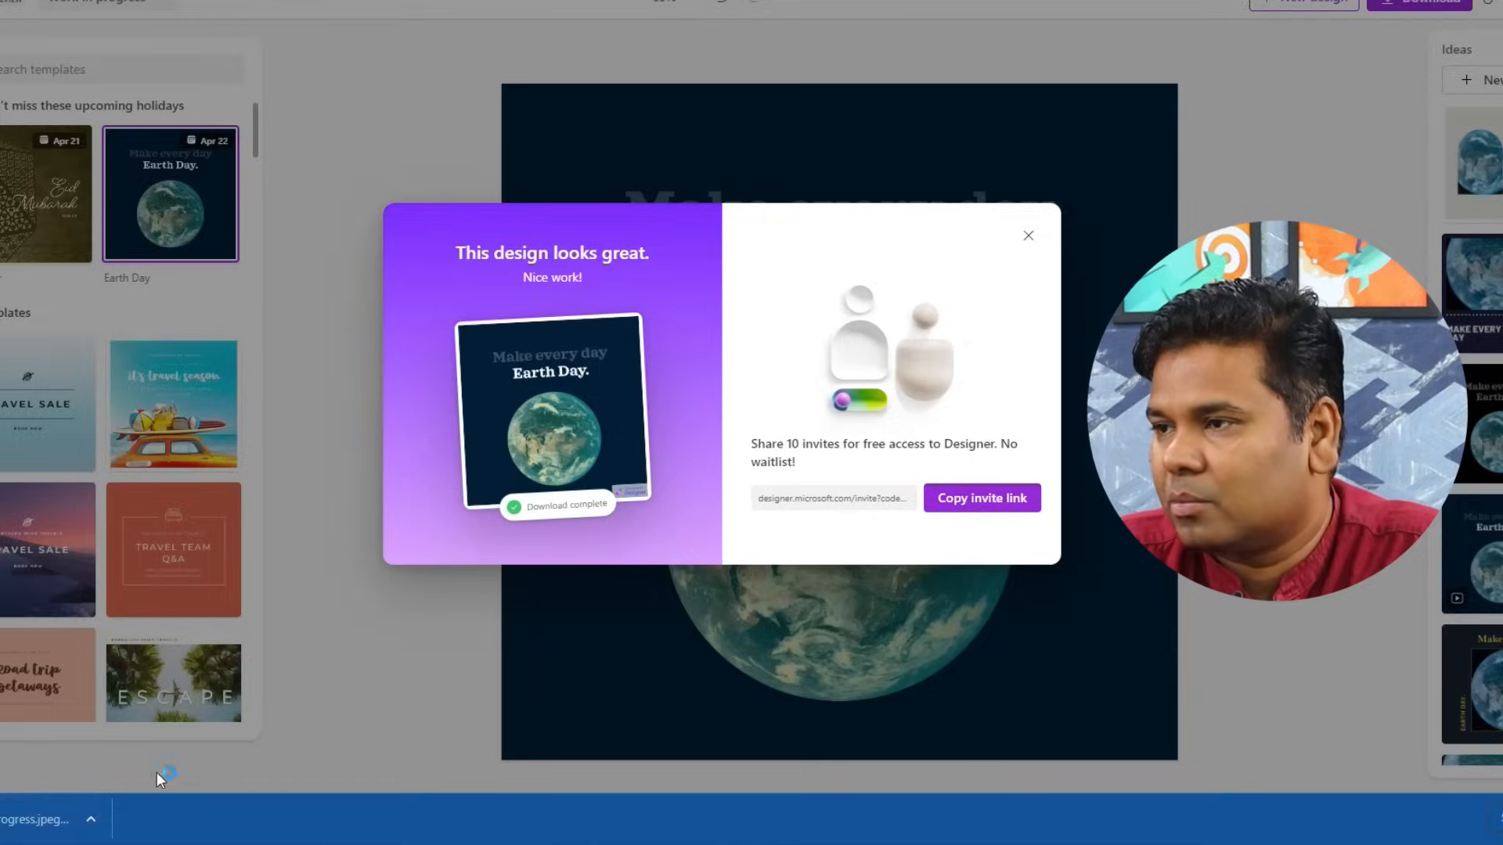
click(156, 775)
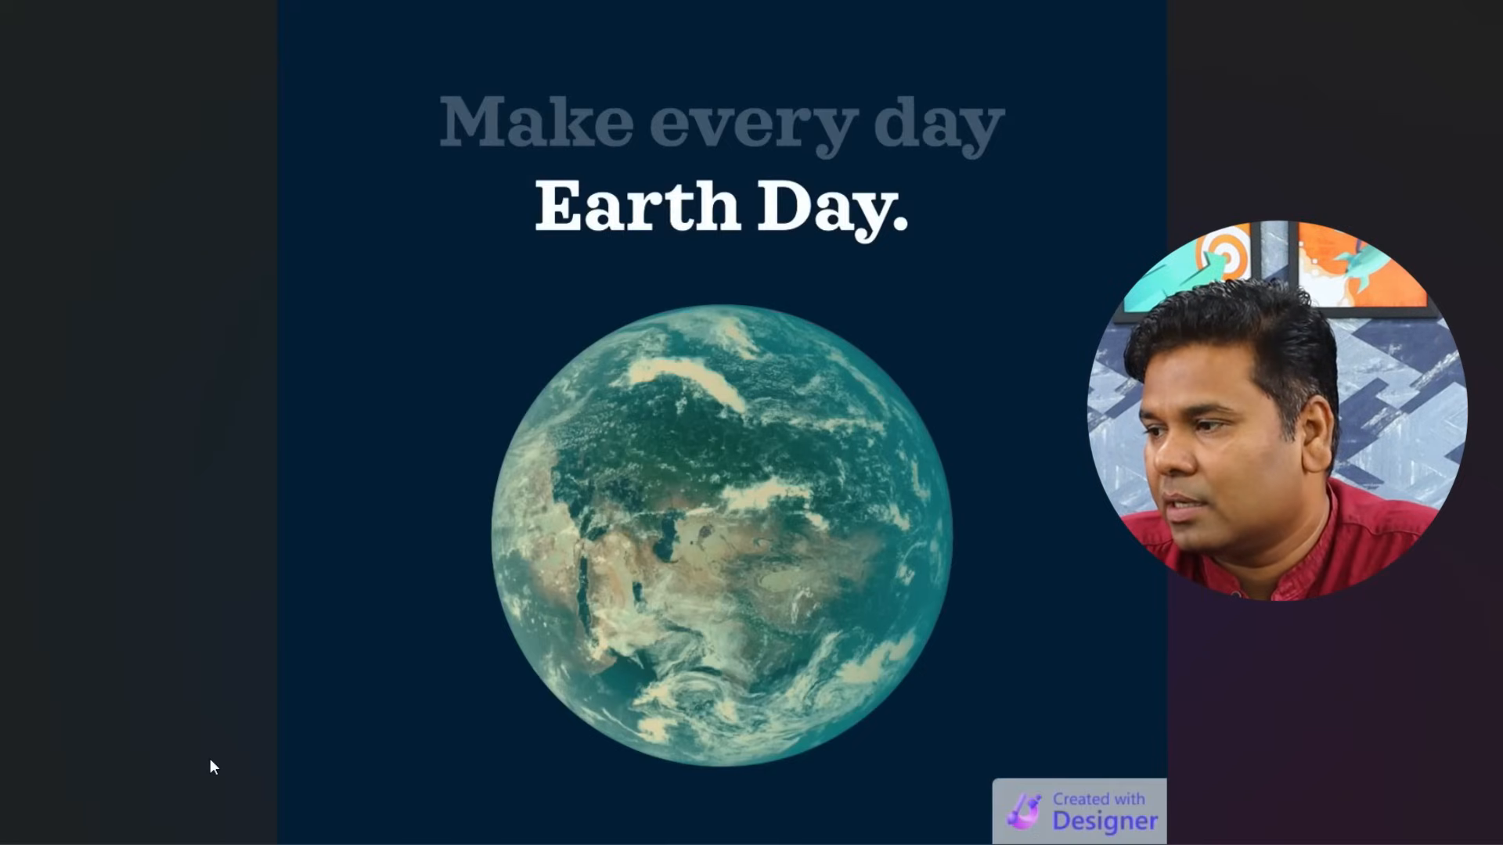